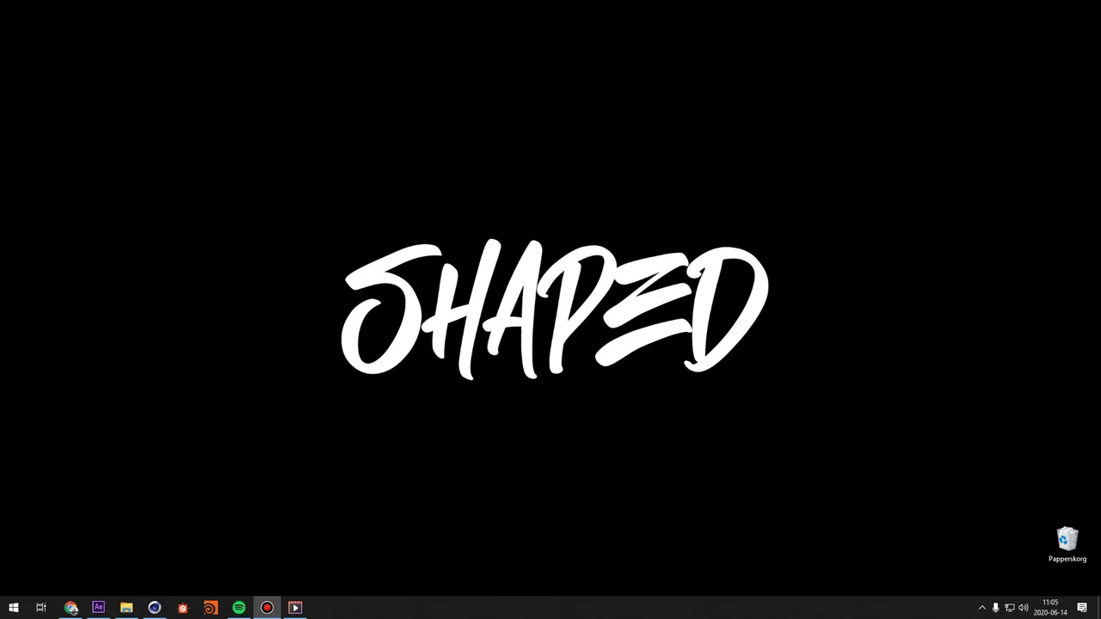
# Play the Pillows reference video and scrub through the pillow inflation animation.
pyautogui.click(295, 608)
pyautogui.moveTo(275, 451); pyautogui.dragTo(185, 451)
pyautogui.click(423, 485)
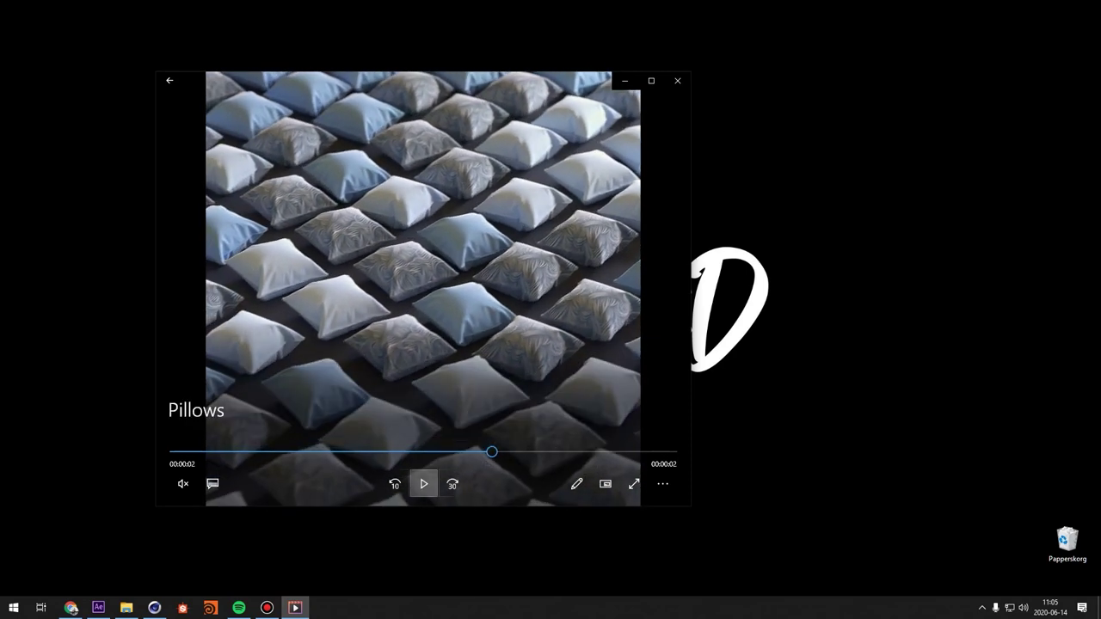
pyautogui.click(423, 485)
pyautogui.moveTo(641, 452); pyautogui.dragTo(219, 452)
# Switch to Chrome and view the inflating pillows post on the first artist's Instagram profile.
pyautogui.click(71, 609)
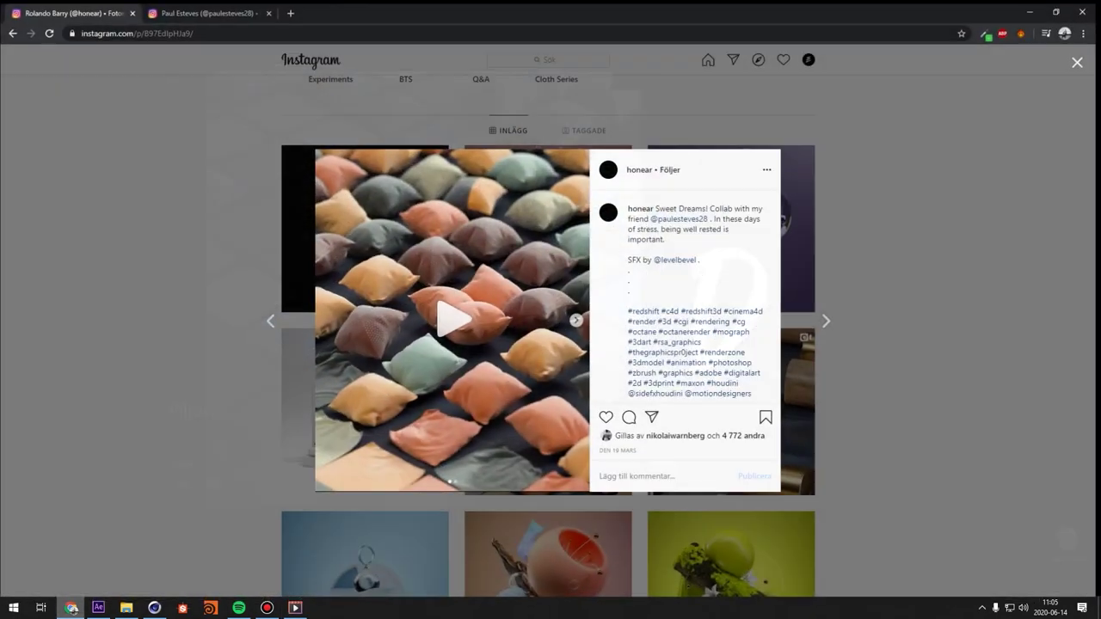
pyautogui.click(299, 269)
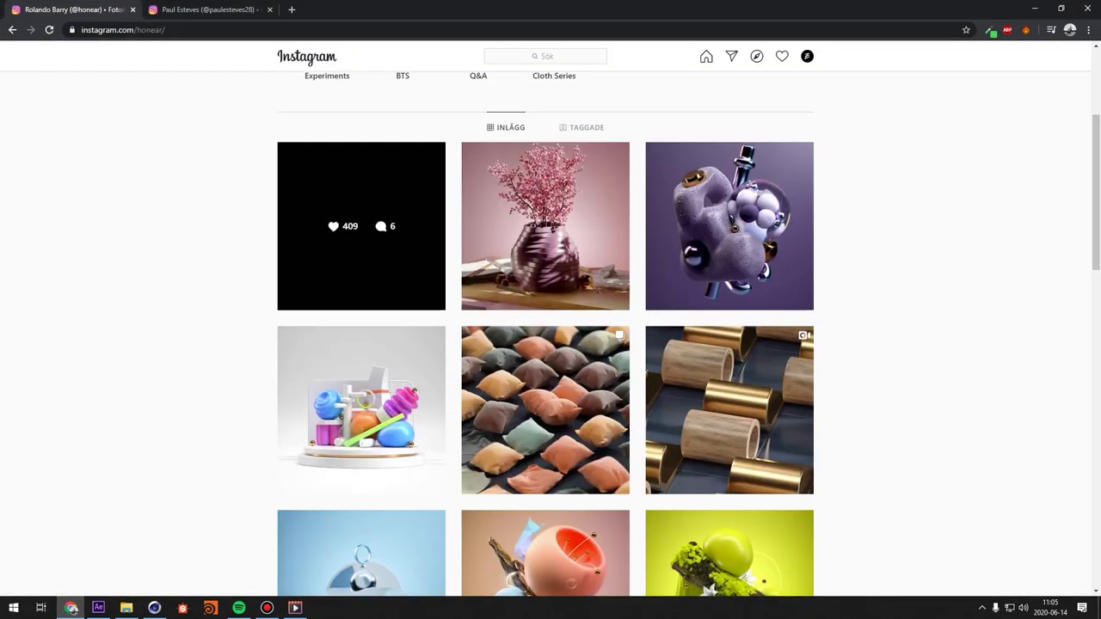
pyautogui.scroll(3, 492, 269)
pyautogui.moveTo(511, 102); pyautogui.dragTo(496, 102)
pyautogui.click(497, 103)
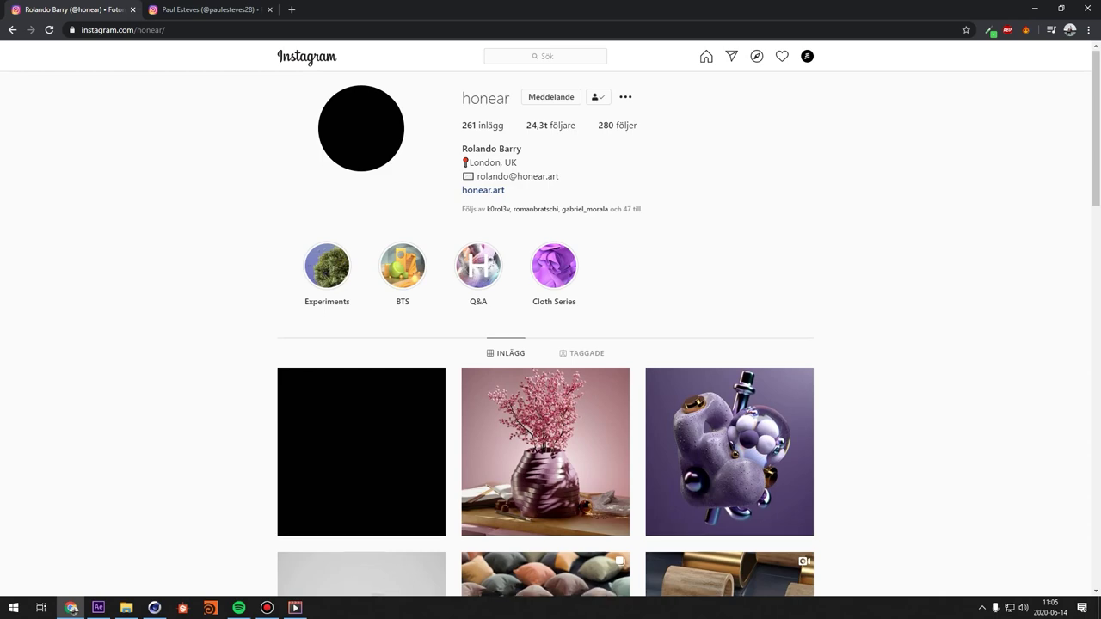
pyautogui.scroll(-3, 361, 225)
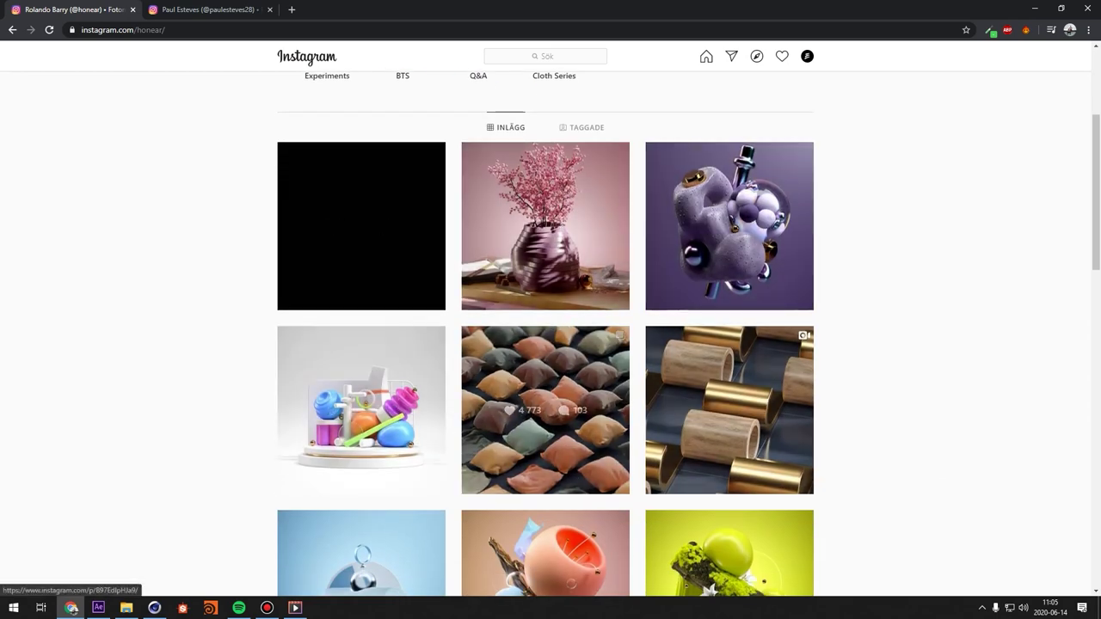
pyautogui.click(546, 410)
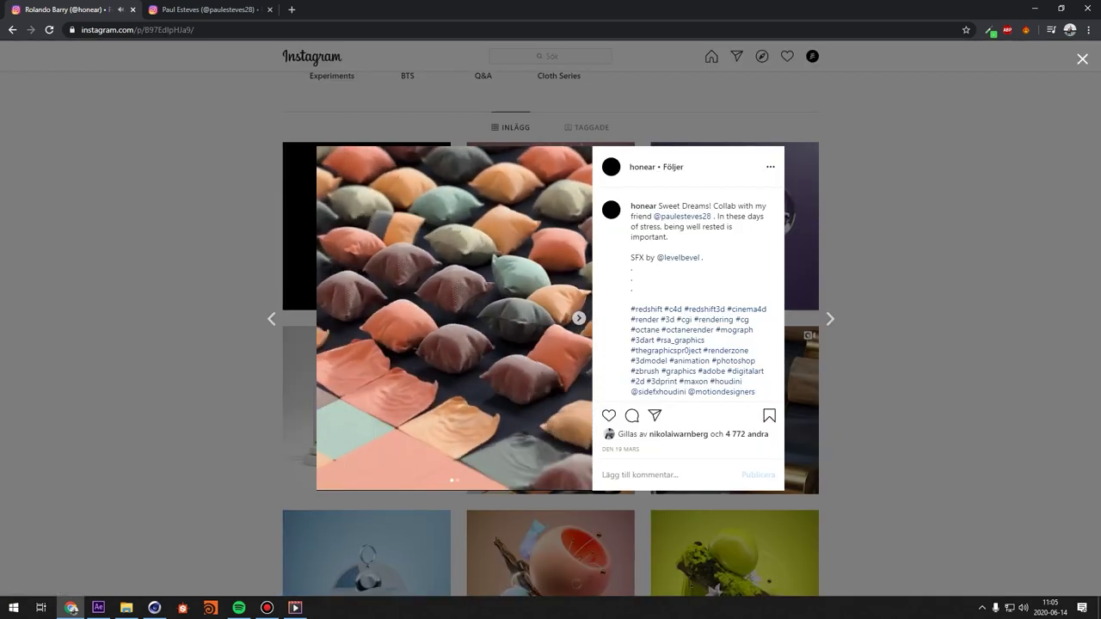
pyautogui.click(546, 411)
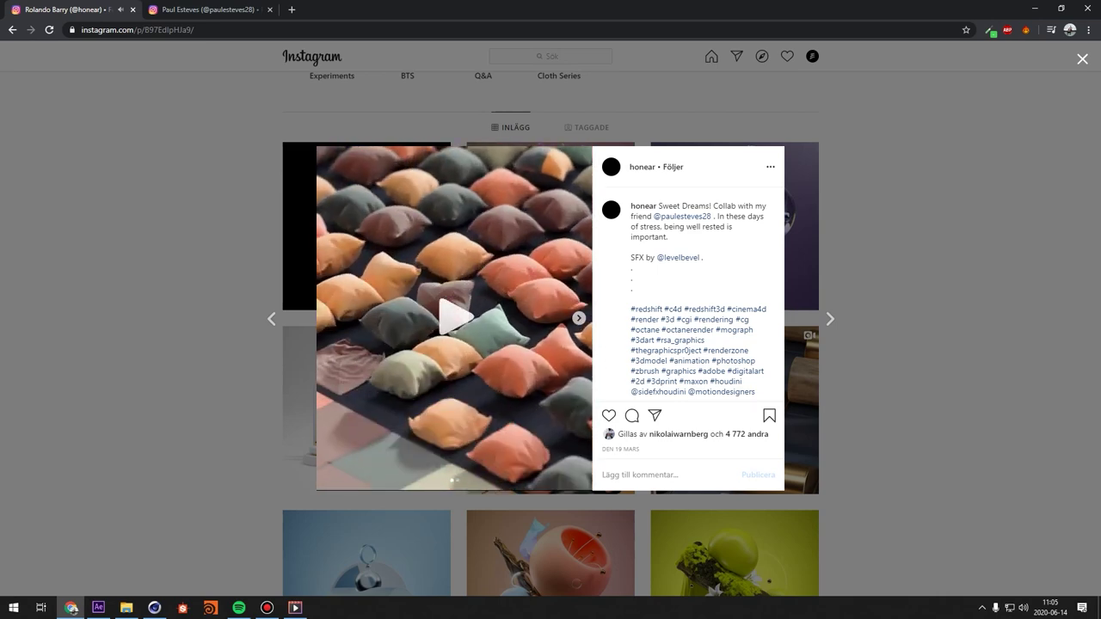
# View the second artist's Instagram profile and play the matching pillows collaboration post.
pyautogui.hotkey('ctrl', 'Tab')
pyautogui.press('Escape')
pyautogui.scroll(5, 550, 327)
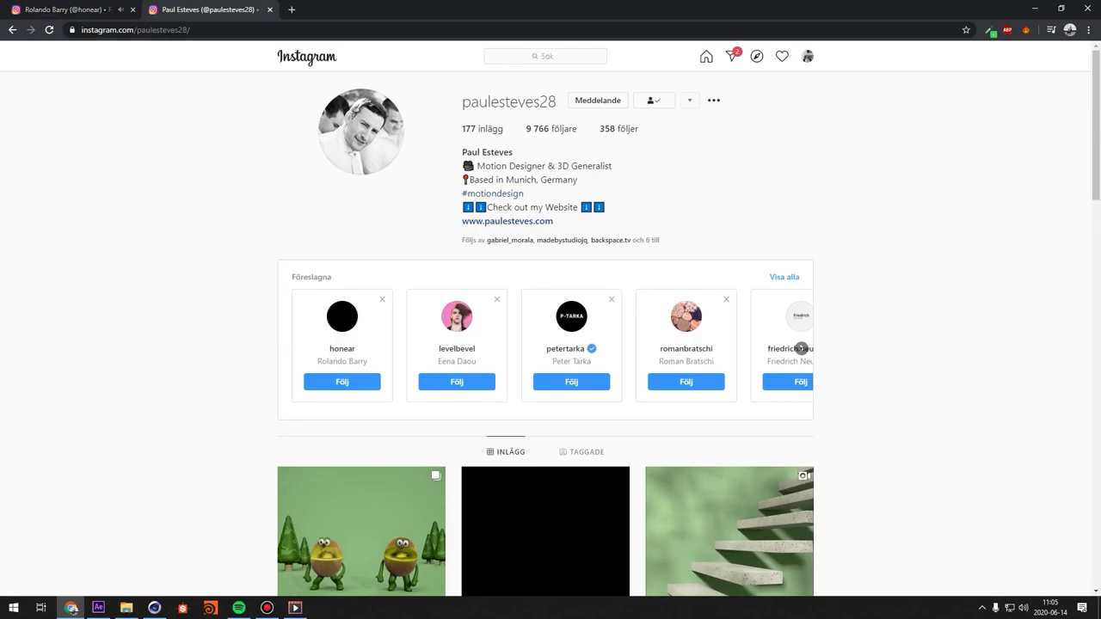
pyautogui.scroll(-7, 550, 327)
pyautogui.click(546, 344)
pyautogui.click(533, 344)
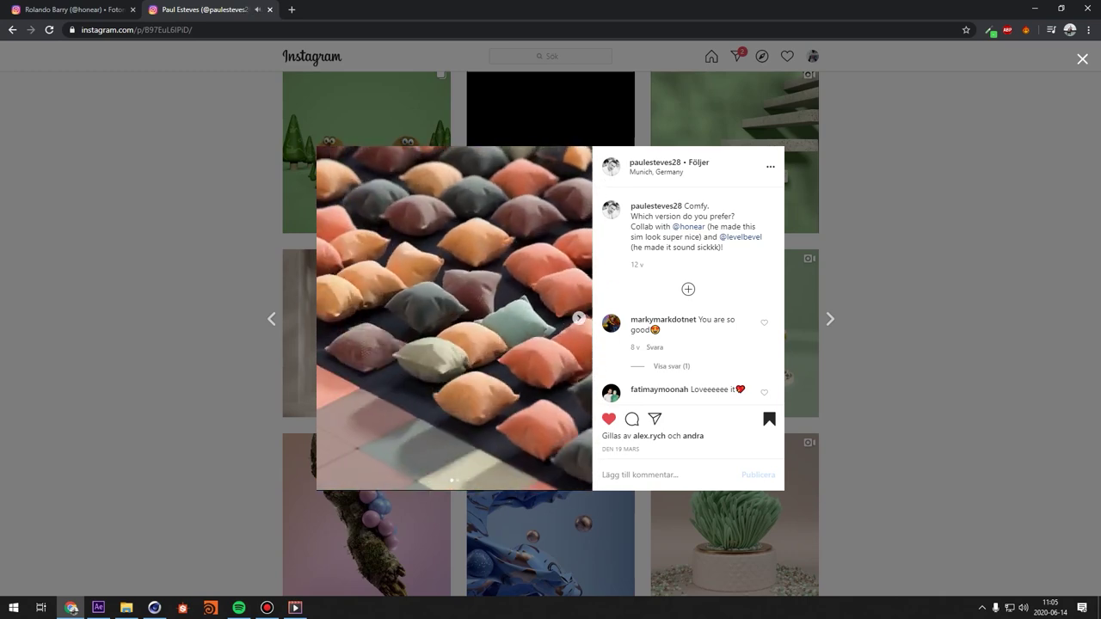
pyautogui.click(533, 344)
pyautogui.click(516, 336)
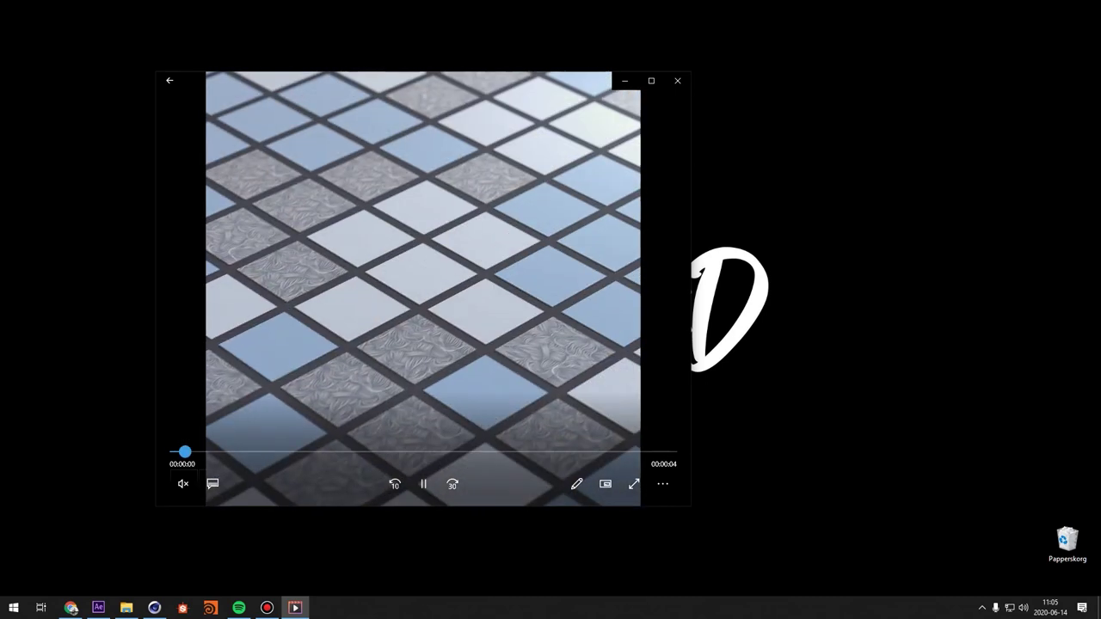
# Put away the Pillows video, switch to Cinema 4D and minimize the Live Viewer window.
pyautogui.press('space')
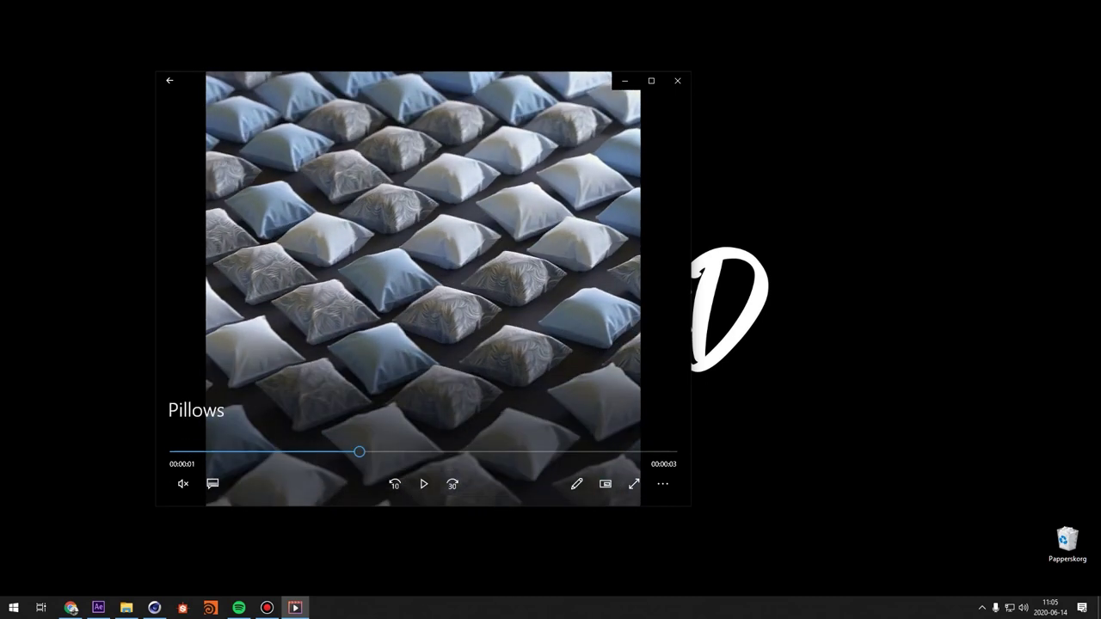
pyautogui.click(625, 81)
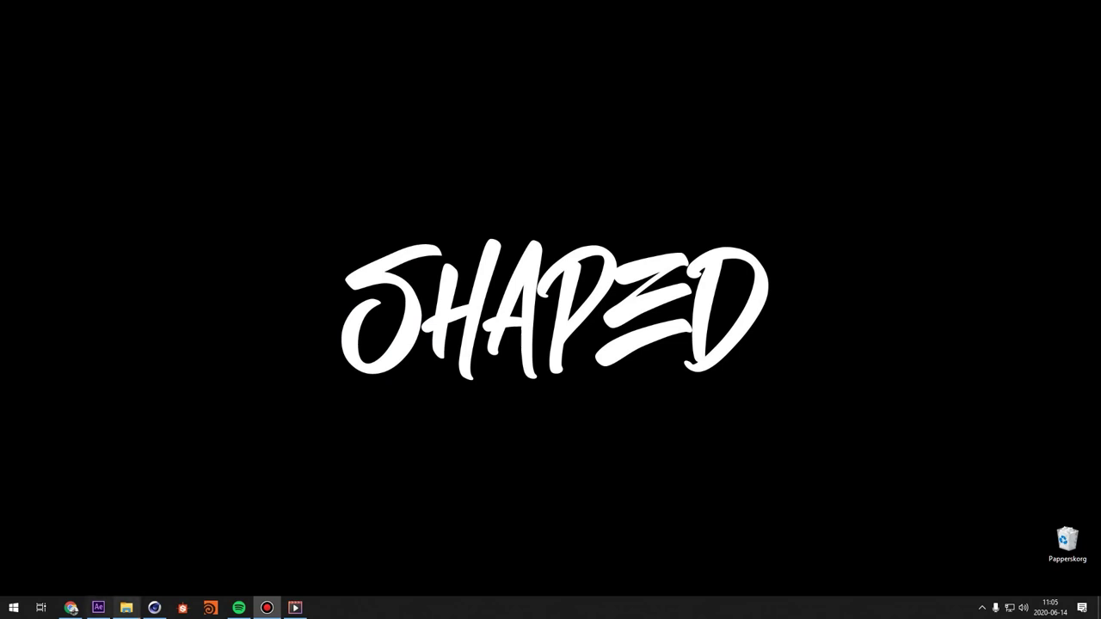
pyautogui.click(154, 608)
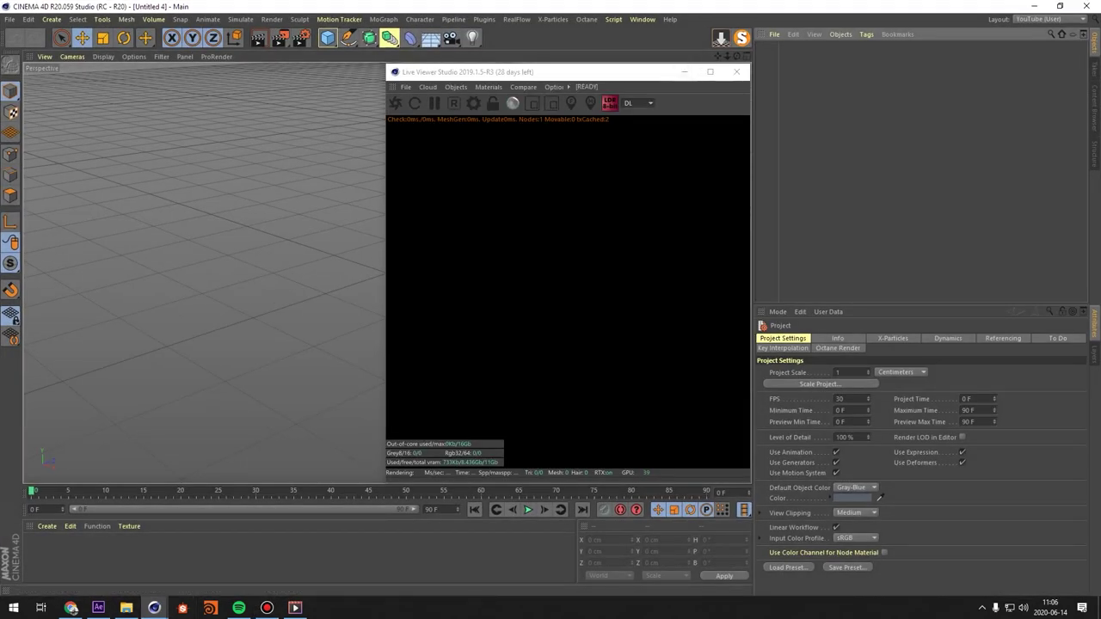
pyautogui.click(685, 73)
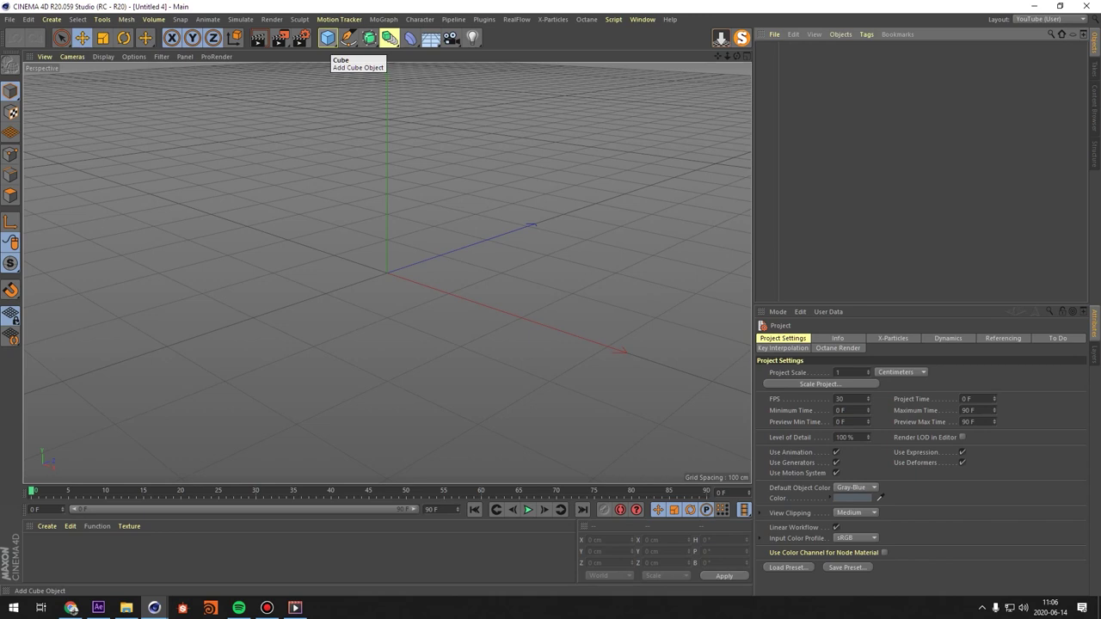
# Add a cube shown with shaded mesh lines in the viewport and set its Y size to 3 cm.
pyautogui.click(328, 38)
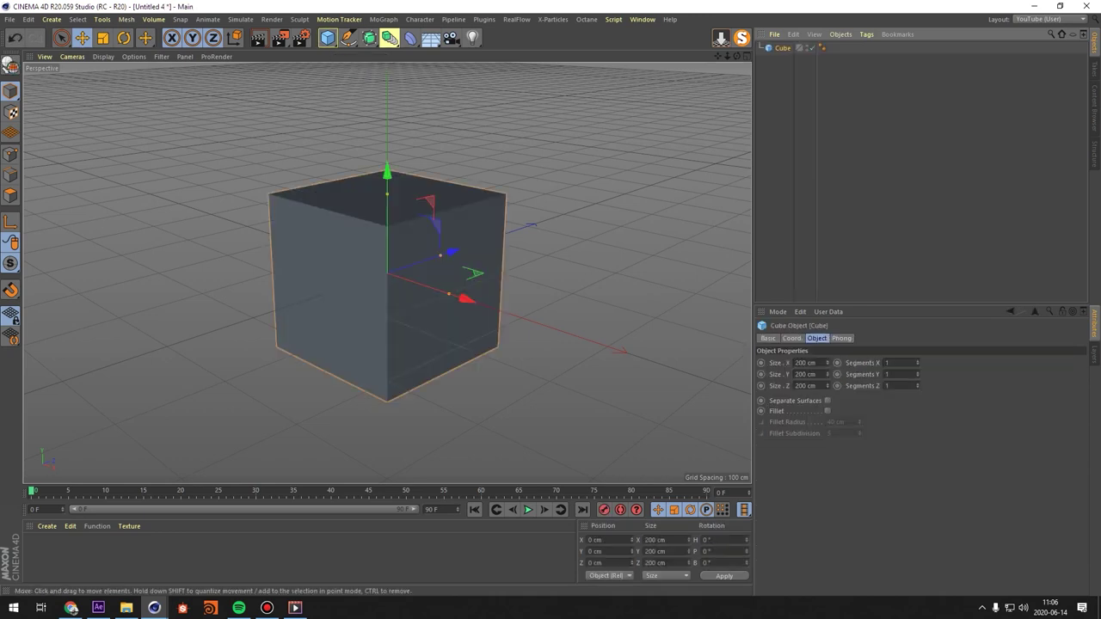
pyautogui.keyDown('alt'); pyautogui.moveTo(387, 274); pyautogui.dragTo(387, 318); pyautogui.keyUp('alt')
pyautogui.click(103, 57)
pyautogui.click(126, 85)
pyautogui.doubleClick(801, 374)
pyautogui.write('3')
pyautogui.press('Return')
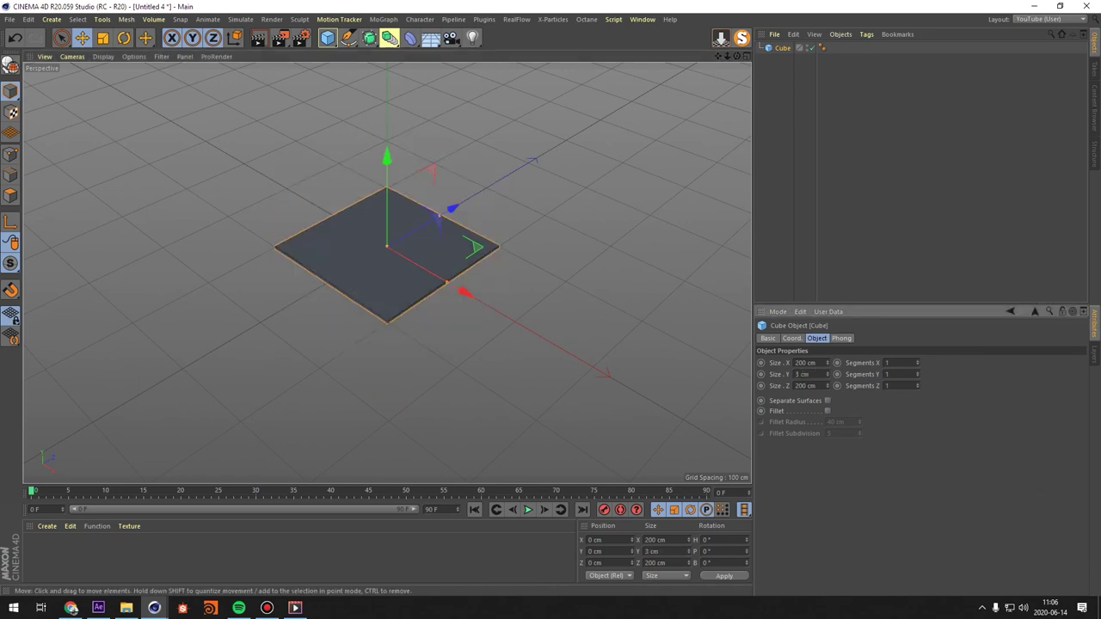
# Set the flat cube's segments to 60 in X, 2 in Y and 60 in Z.
pyautogui.scroll(4, 387, 274)
pyautogui.doubleClick(888, 363)
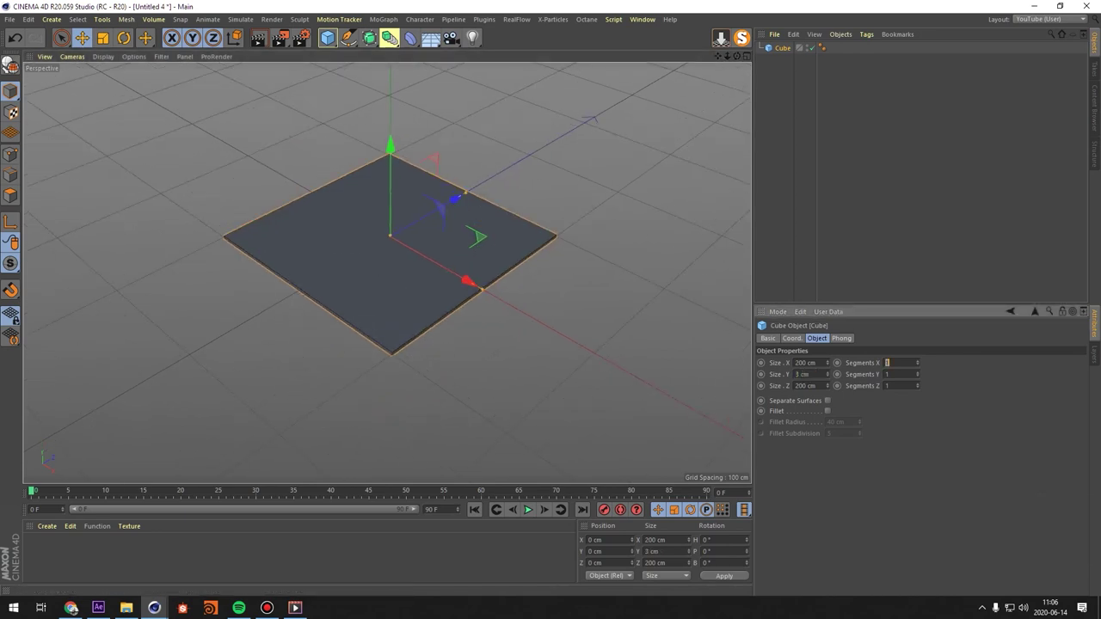
pyautogui.write('60')
pyautogui.press('Tab')
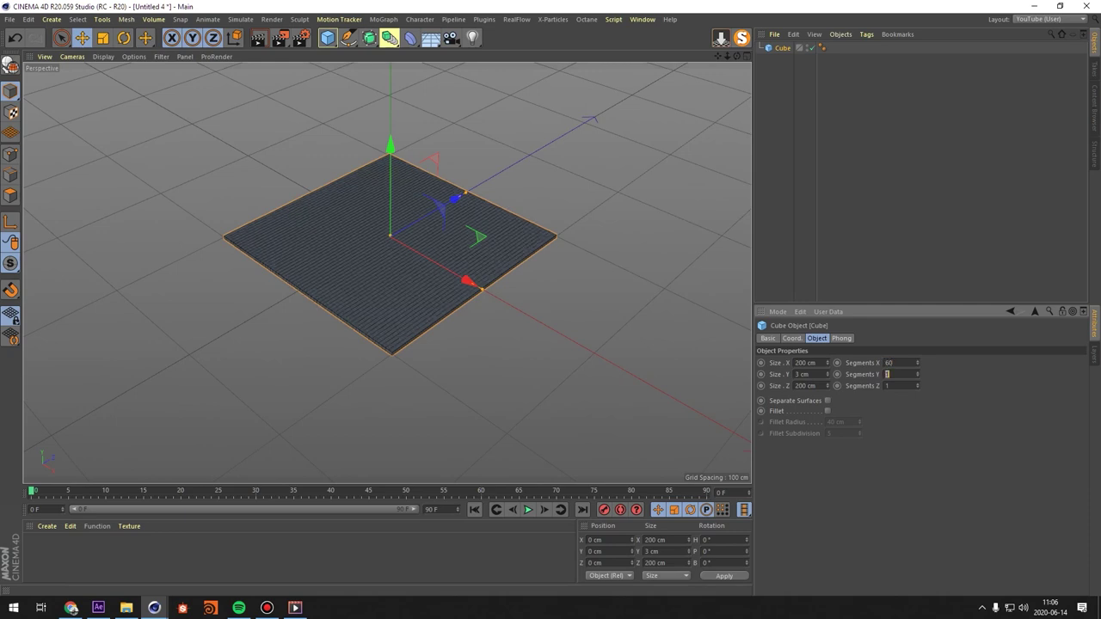
pyautogui.write('60')
pyautogui.press('Return')
pyautogui.scroll(5, 292, 288)
pyautogui.scroll(-2, 501, 310)
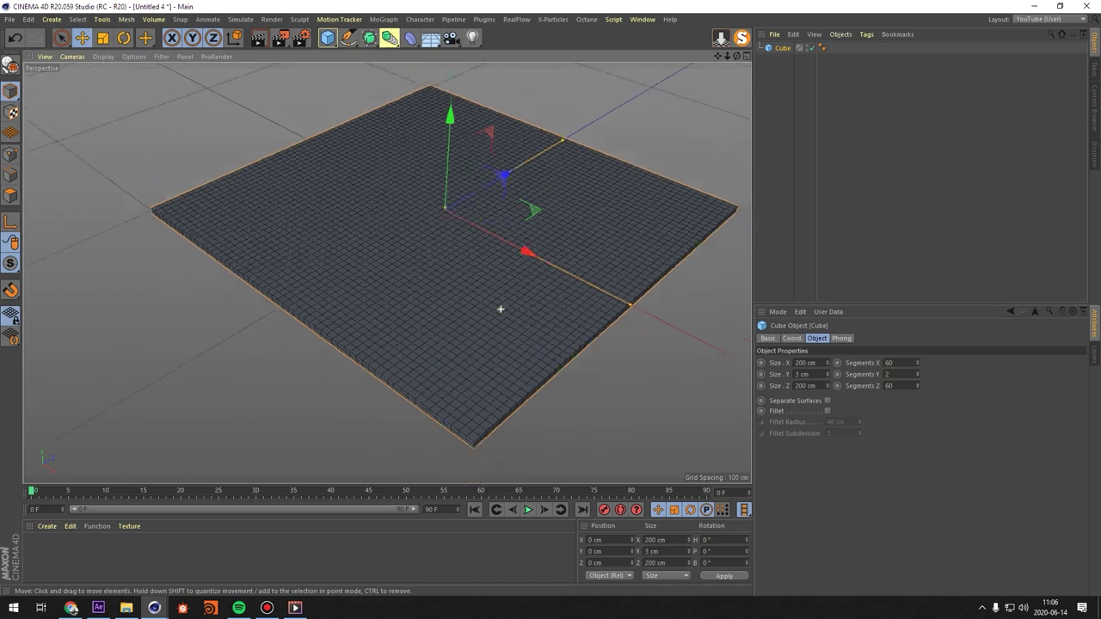
pyautogui.moveTo(475, 321)
pyautogui.keyDown('alt'); pyautogui.mouseDown()
pyautogui.moveTo(424, 311)
pyautogui.moveTo(477, 321)
pyautogui.mouseUp(); pyautogui.keyUp('alt')
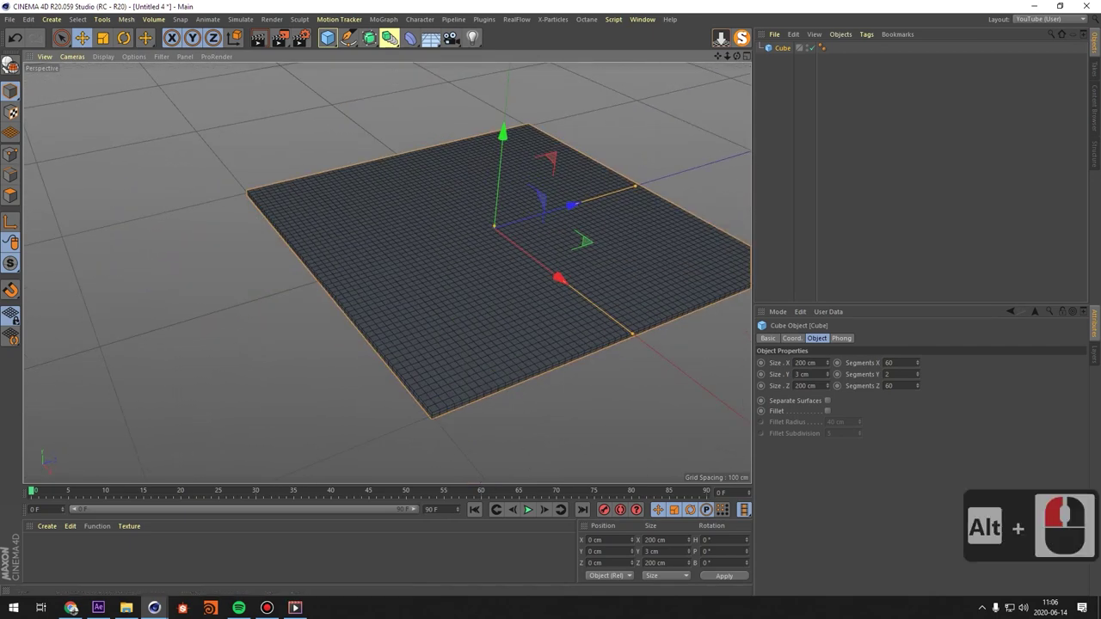
# Add a Cloth simulation tag to the cube.
pyautogui.rightClick(779, 48)
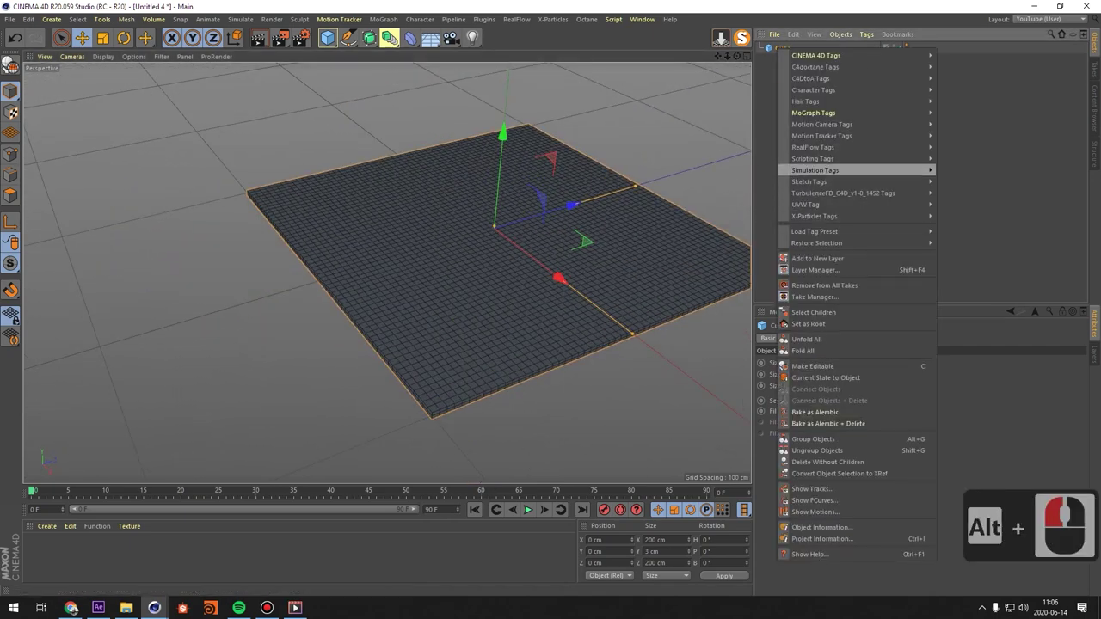
pyautogui.press('Escape')
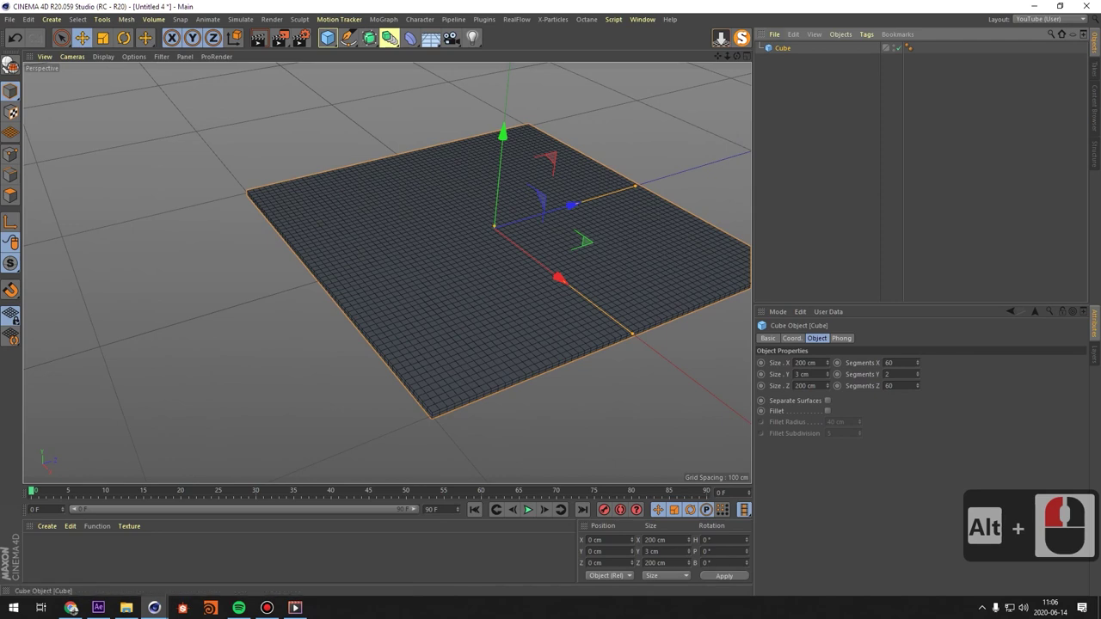
pyautogui.rightClick(780, 46)
pyautogui.moveTo(819, 168)
pyautogui.click(959, 237)
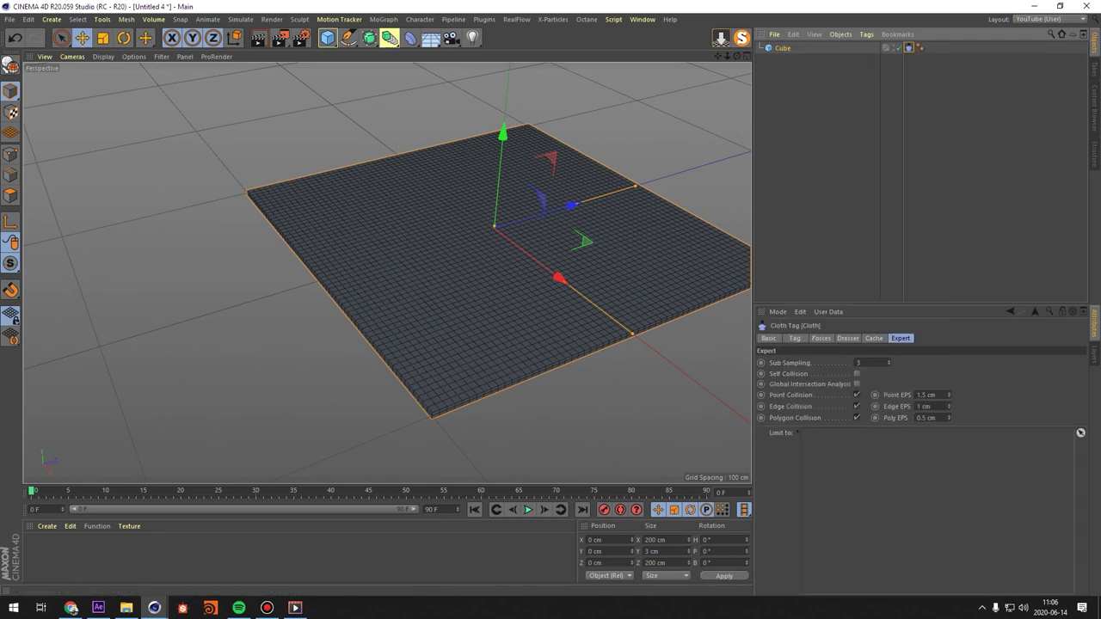
# Set the timeline's end to 120 F and extend the preview range to the full length.
pyautogui.doubleClick(432, 510)
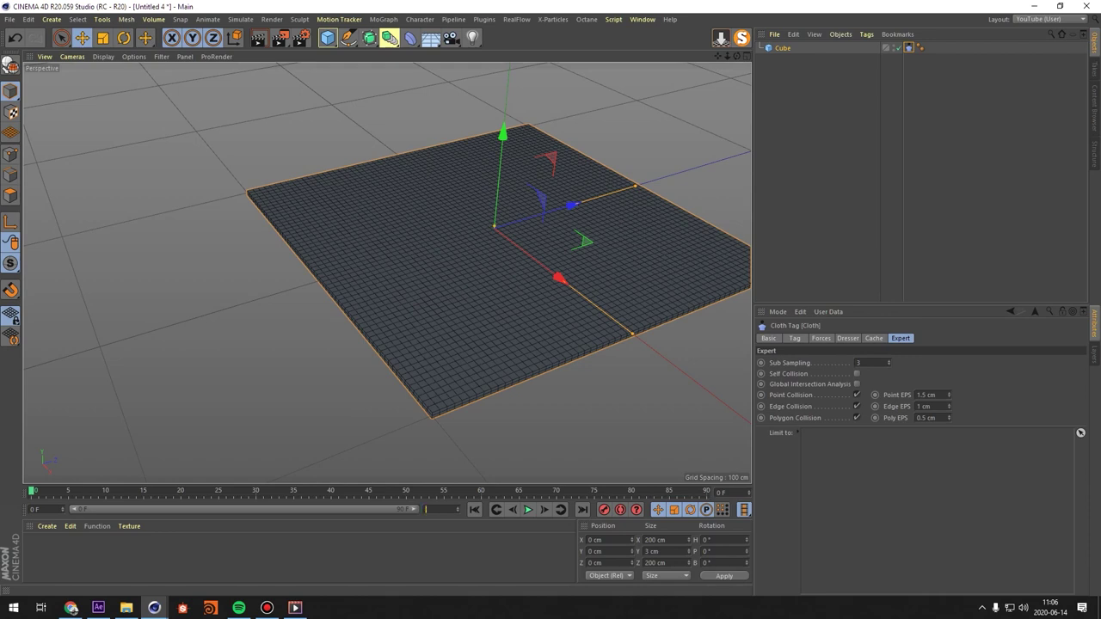
pyautogui.press('Return')
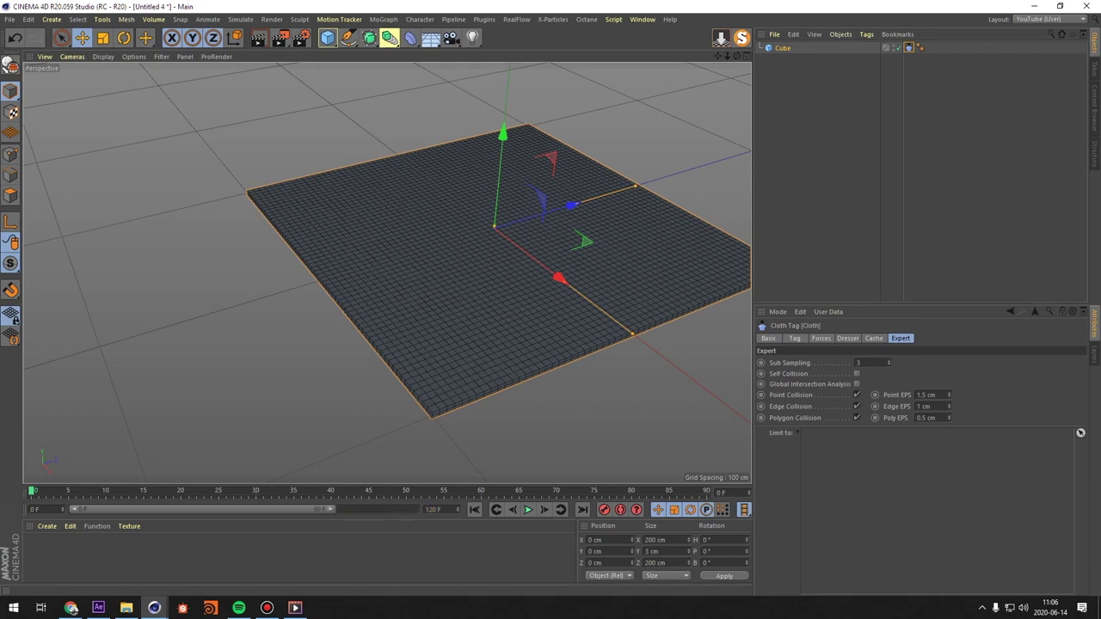
pyautogui.moveTo(330, 509); pyautogui.dragTo(414, 510)
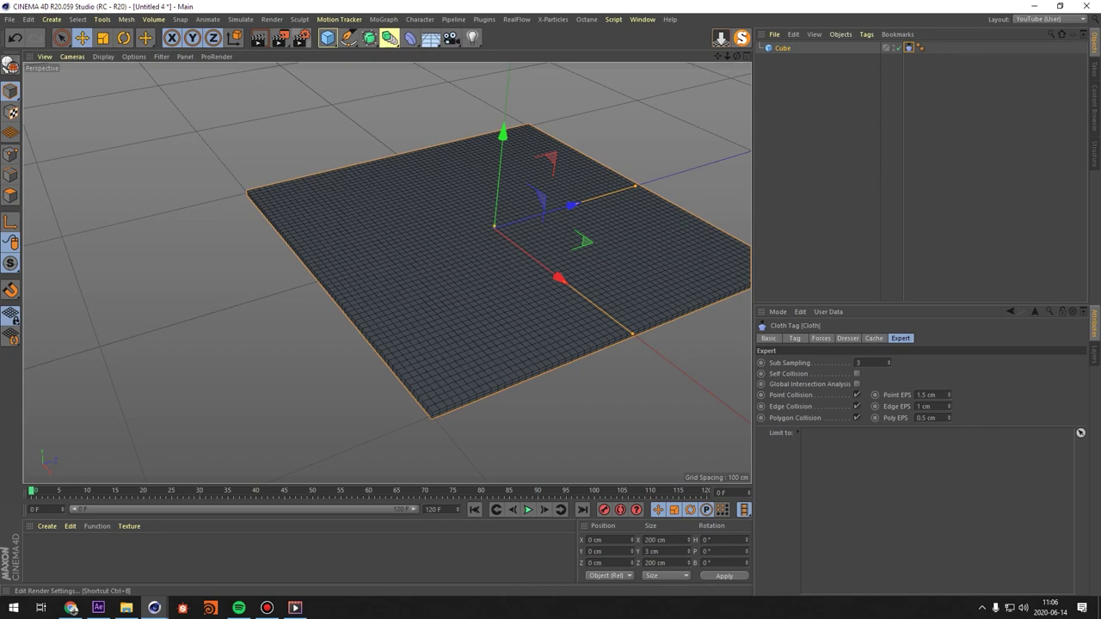
# Save the project to the desktop under the file name Tutorial.
pyautogui.hotkey('ctrl', 's')
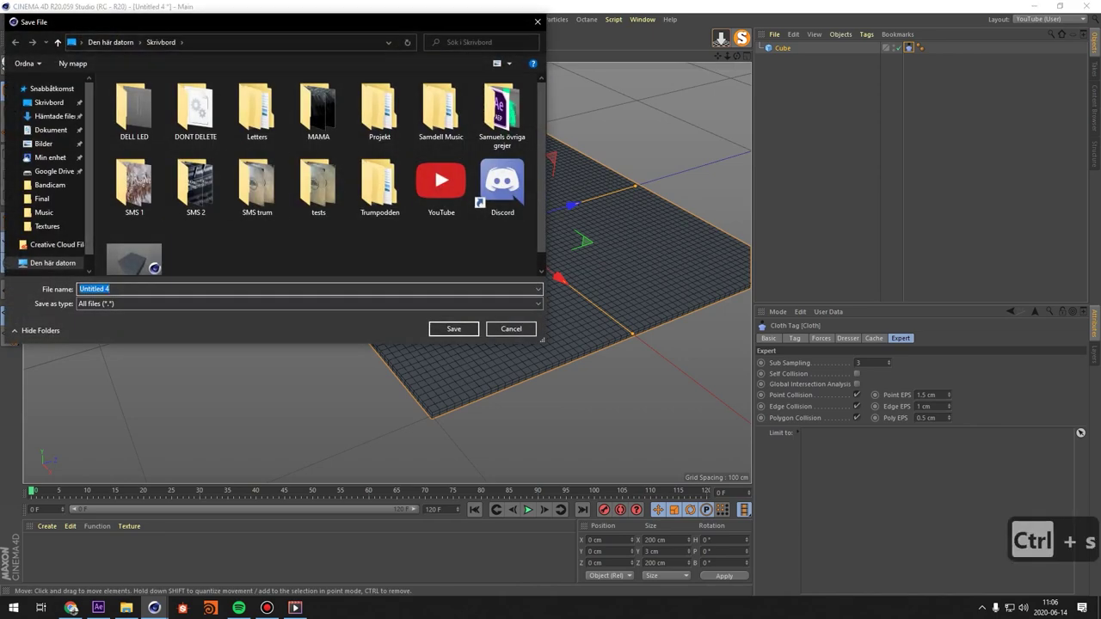
pyautogui.write('Tutorial')
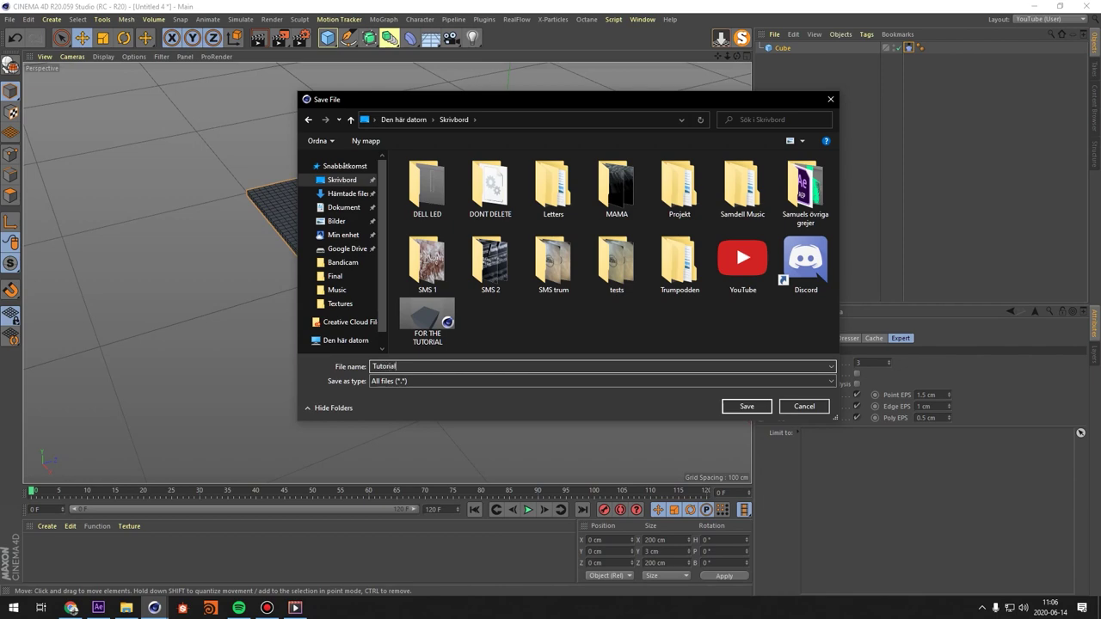
pyautogui.press('Return')
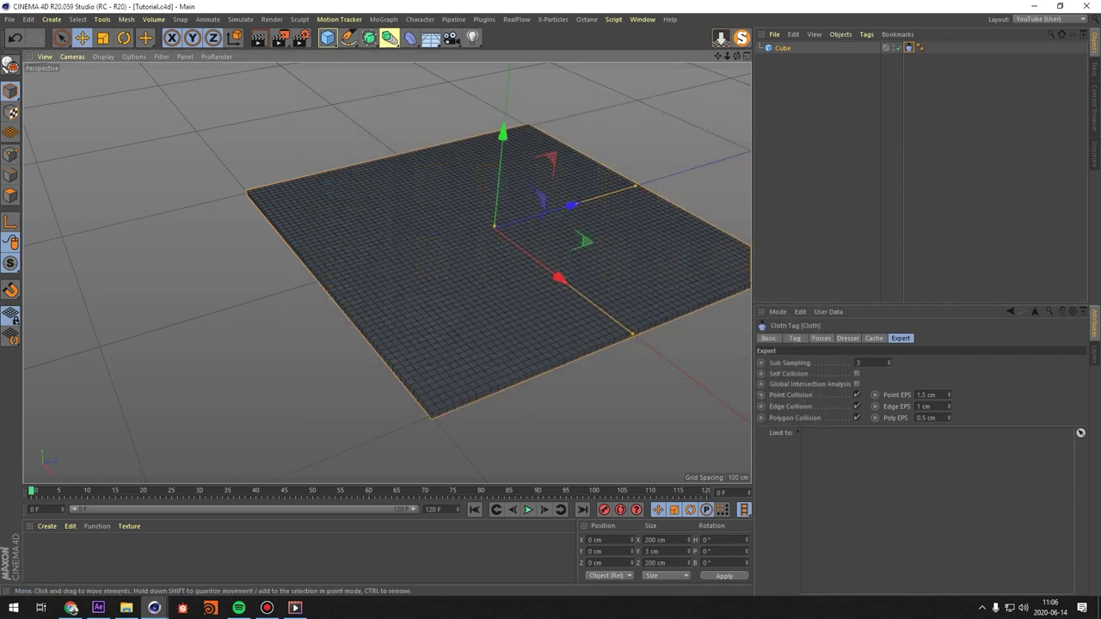
# Show the Cloth tag's main tag properties and test-play the simulation, returning to frame 0.
pyautogui.keyDown('alt'); pyautogui.moveTo(389, 273); pyautogui.dragTo(299, 290, button='middle'); pyautogui.keyUp('alt')
pyautogui.hotkey('ctrl', 'shift', 'a')
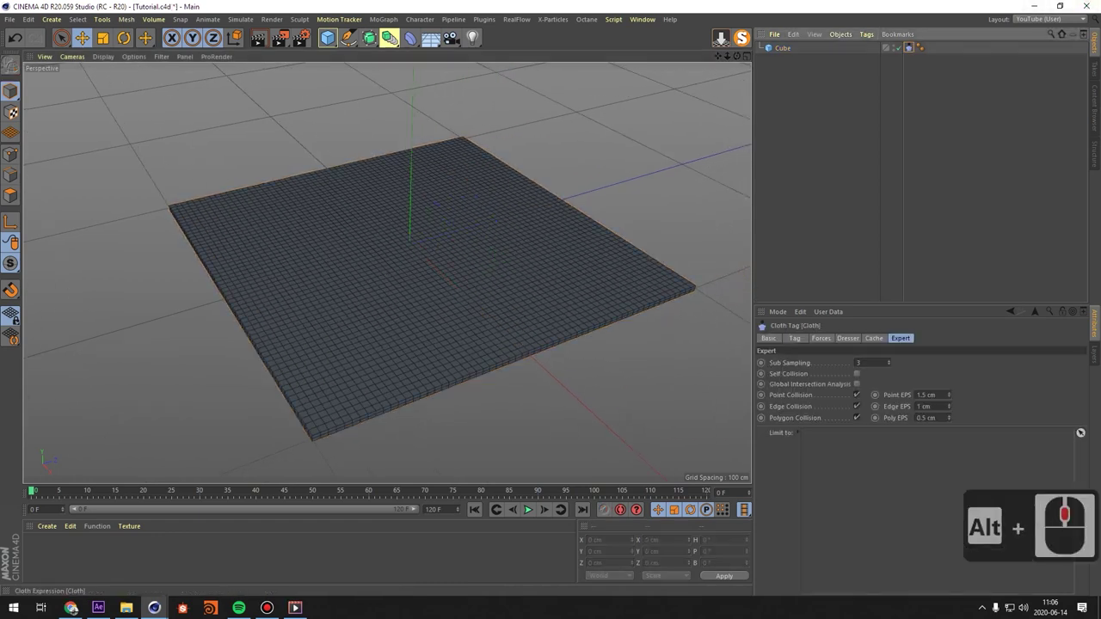
pyautogui.click(795, 338)
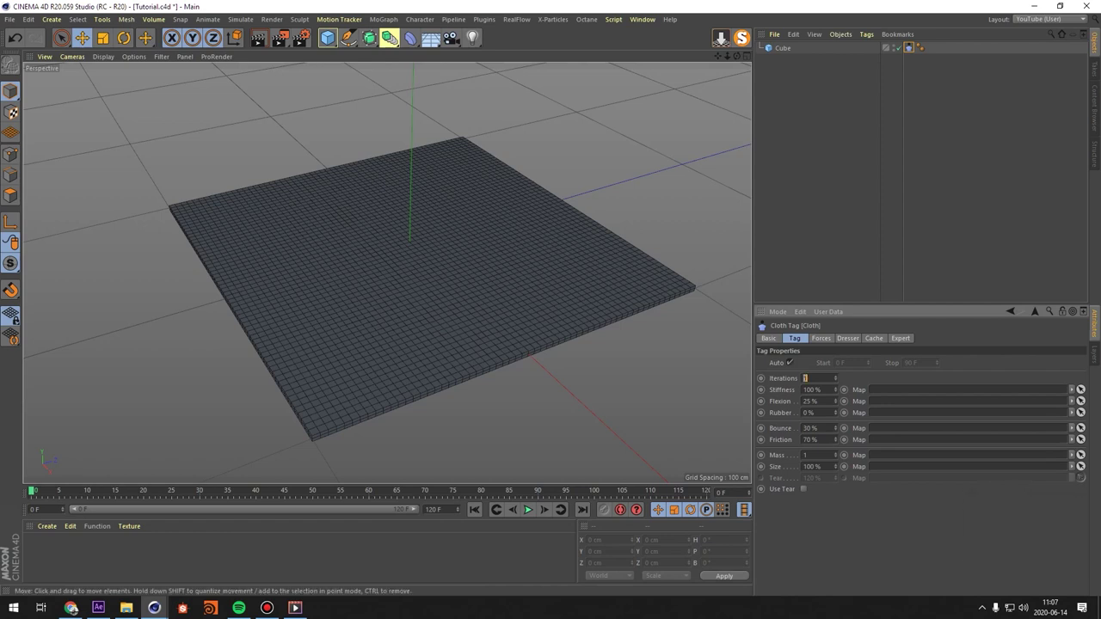
pyautogui.click(528, 509)
pyautogui.click(528, 509)
pyautogui.click(475, 510)
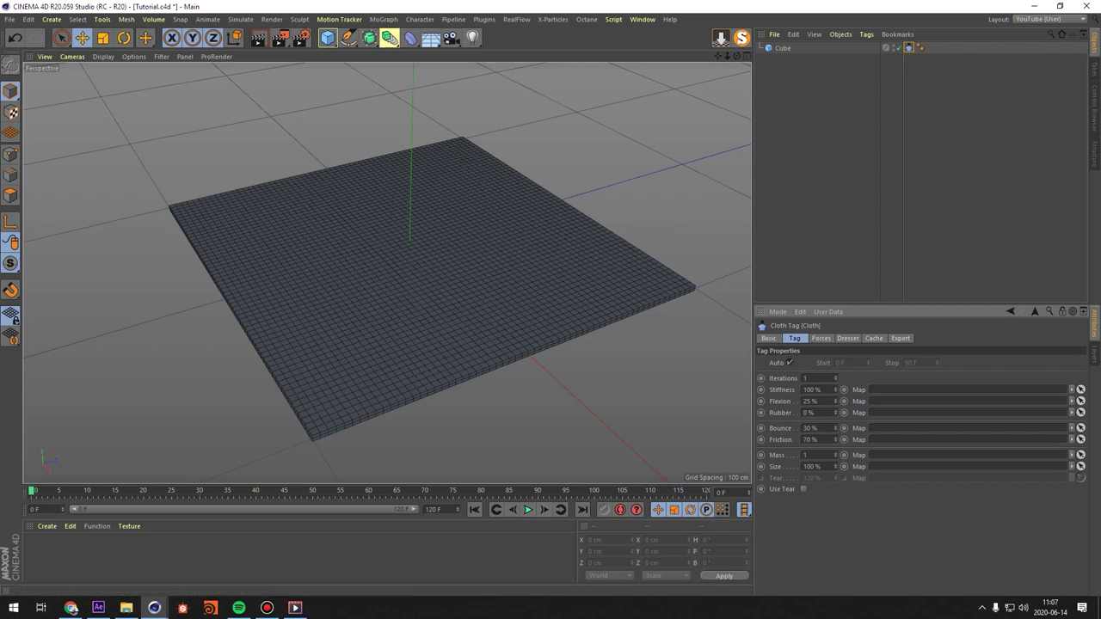
# Convert the cube to an editable polygon object, play the cloth simulation and return to frame 0.
pyautogui.click(783, 48)
pyautogui.click(11, 65)
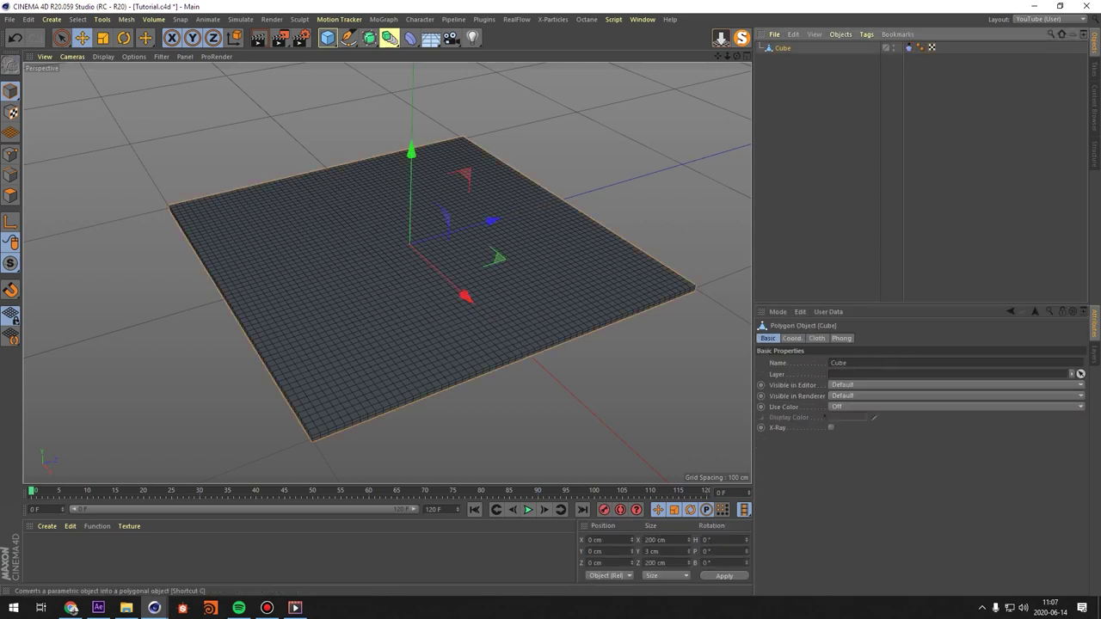
pyautogui.click(527, 510)
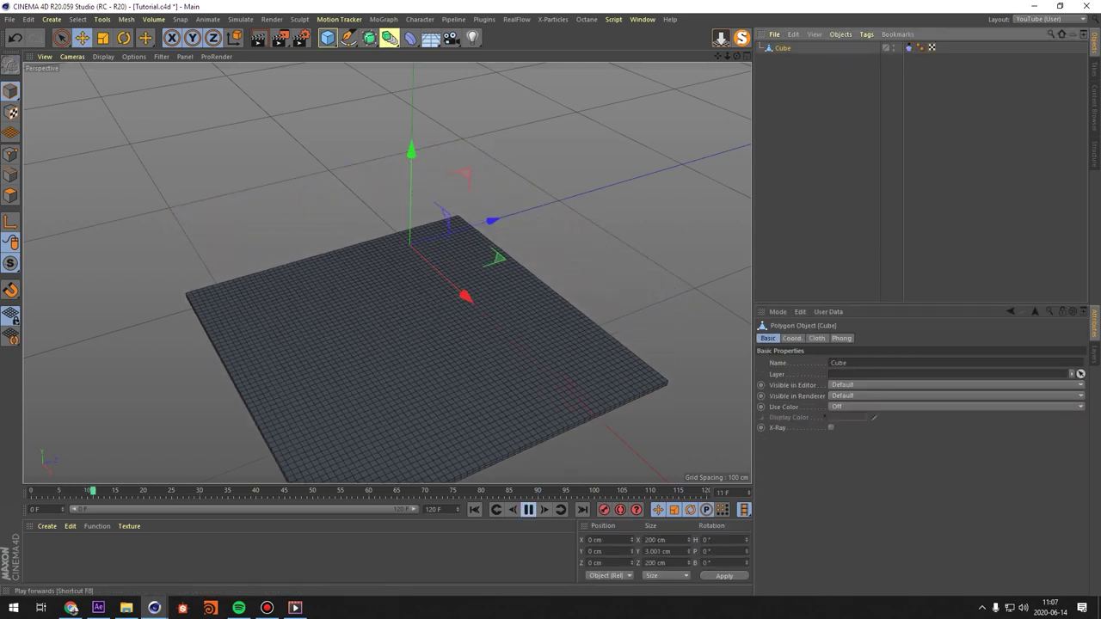
pyautogui.click(475, 509)
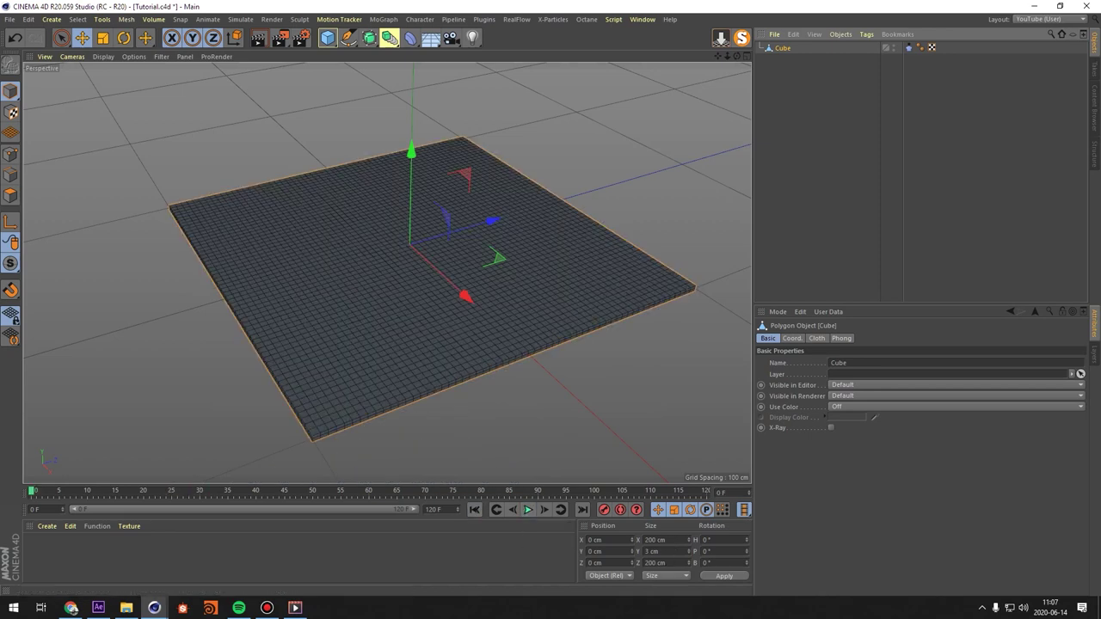
# Set the Cloth tag's Gravity to 0, test-play the simulation and return to frame 0.
pyautogui.click(908, 49)
pyautogui.click(847, 338)
pyautogui.click(821, 338)
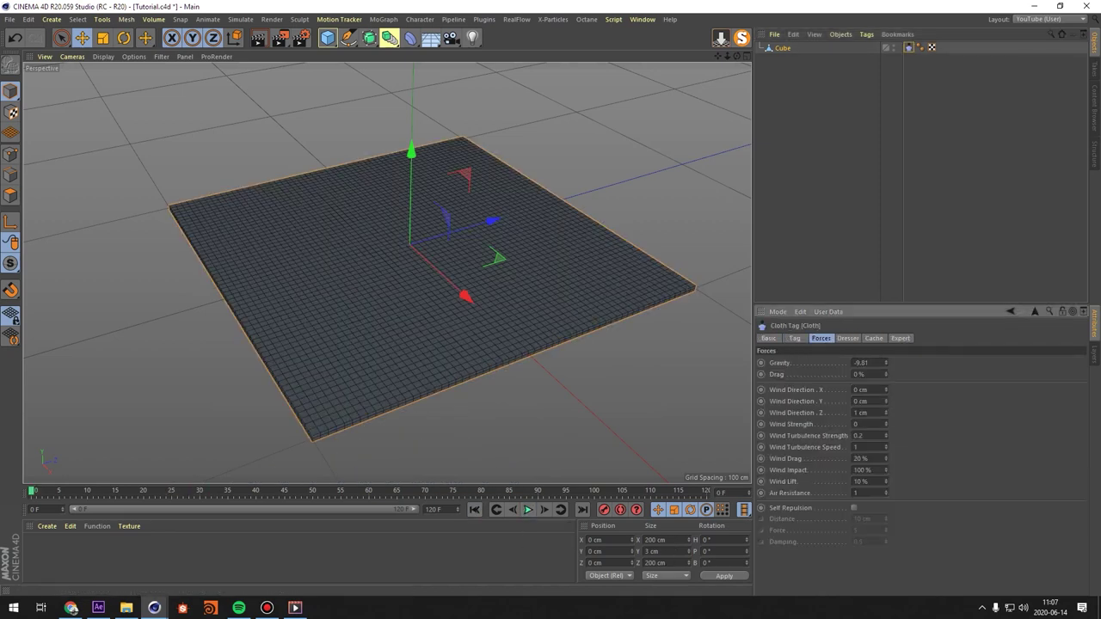
pyautogui.write('0')
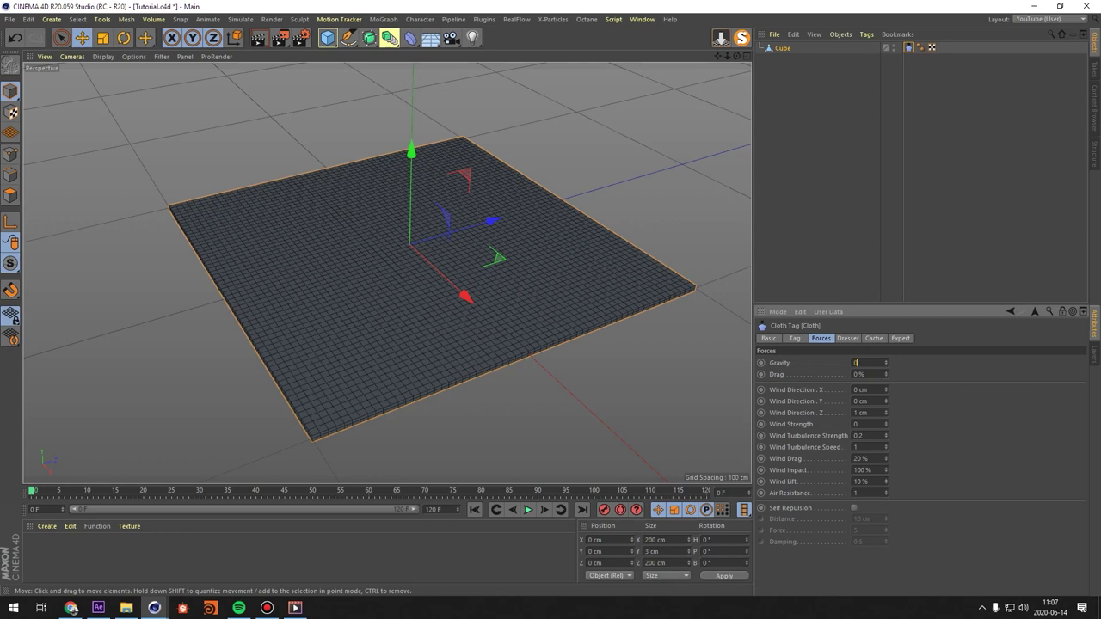
pyautogui.click(795, 338)
pyautogui.click(528, 510)
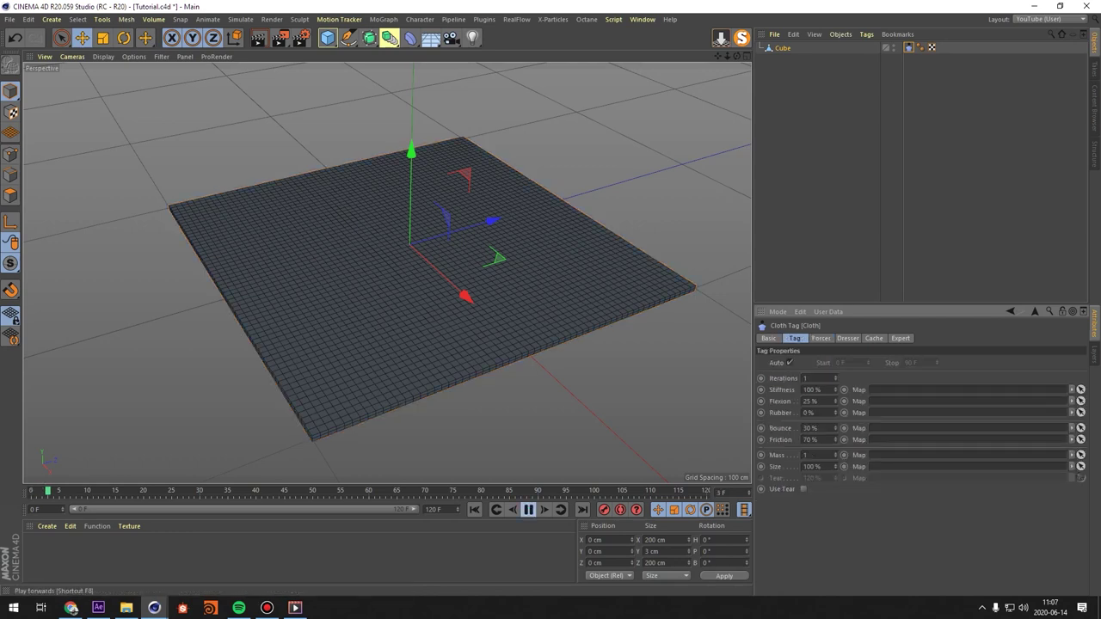
pyautogui.click(475, 509)
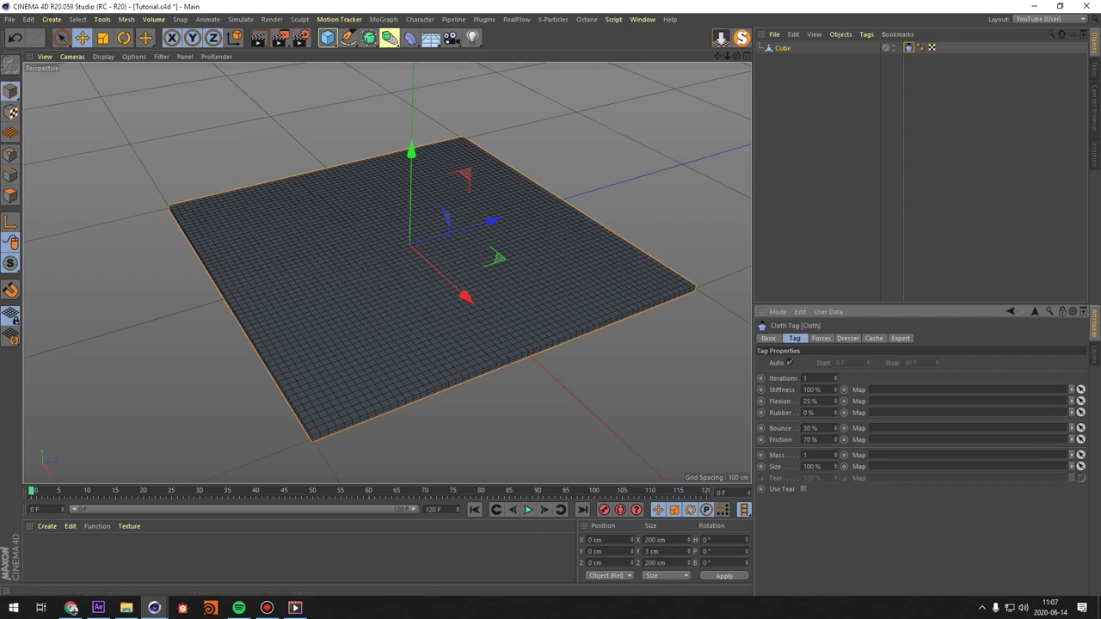
# Add a particle Attractor with a Strength of -3500, a Speed Limit of 200000 cm and Acceleration mode.
pyautogui.click(384, 19)
pyautogui.moveTo(420, 19)
pyautogui.moveTo(241, 19)
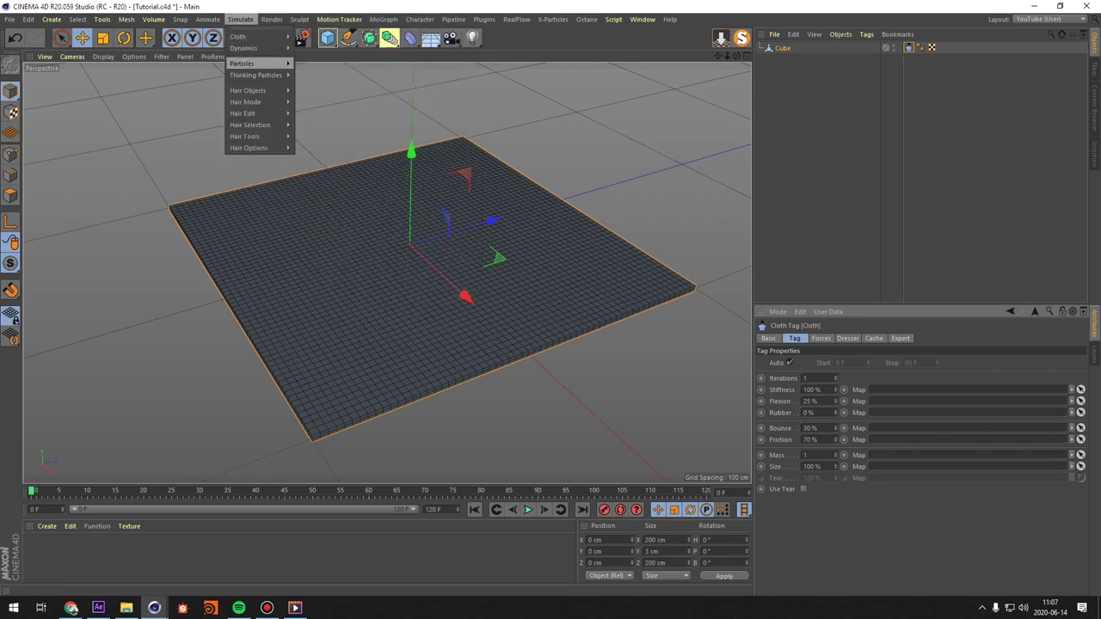
pyautogui.moveTo(243, 63)
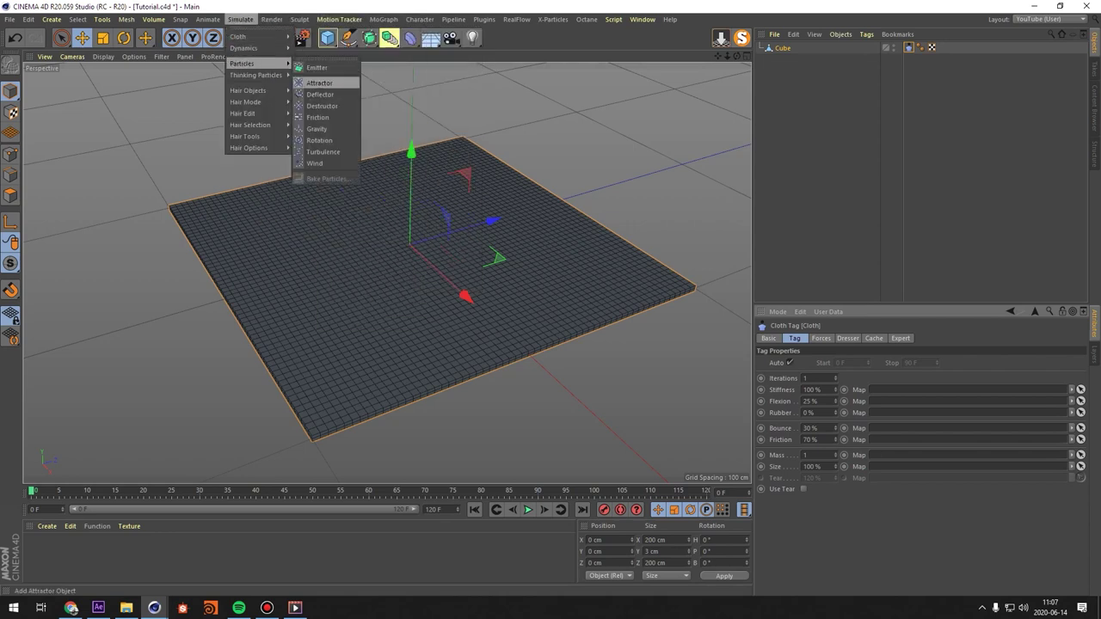
pyautogui.click(319, 83)
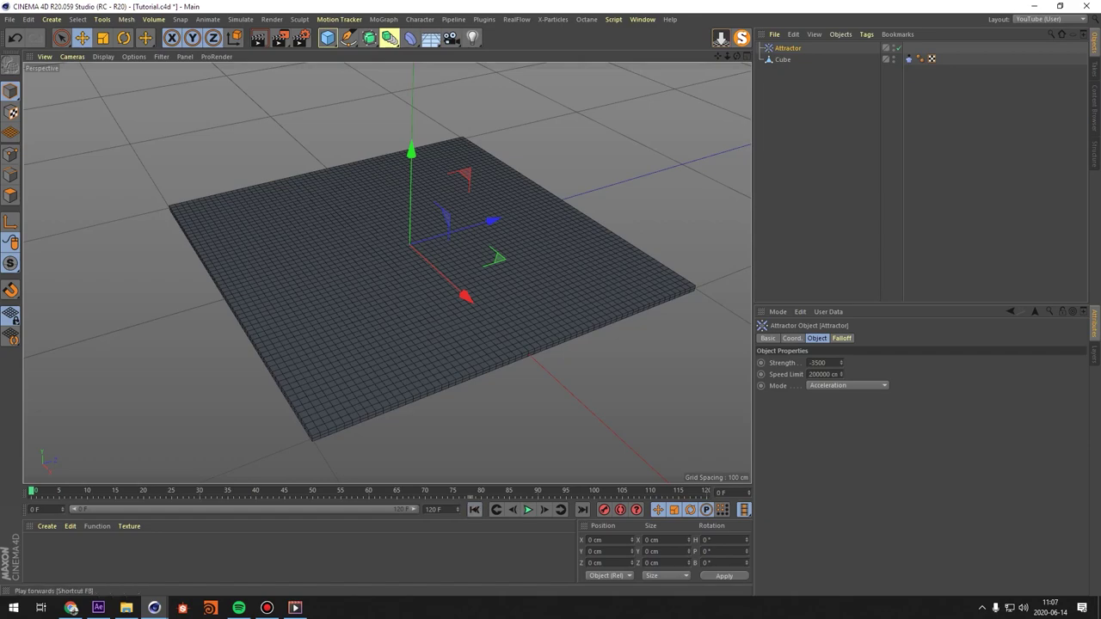
# Test-play the cloth simulation with the Attractor twice and return to frame 0.
pyautogui.click(528, 509)
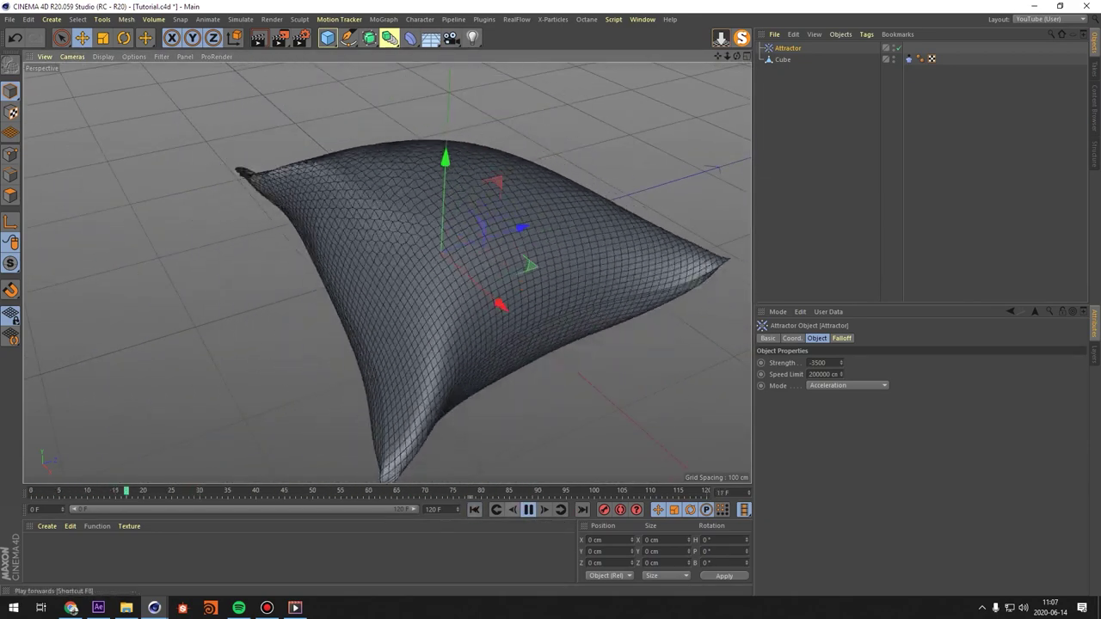
pyautogui.click(528, 510)
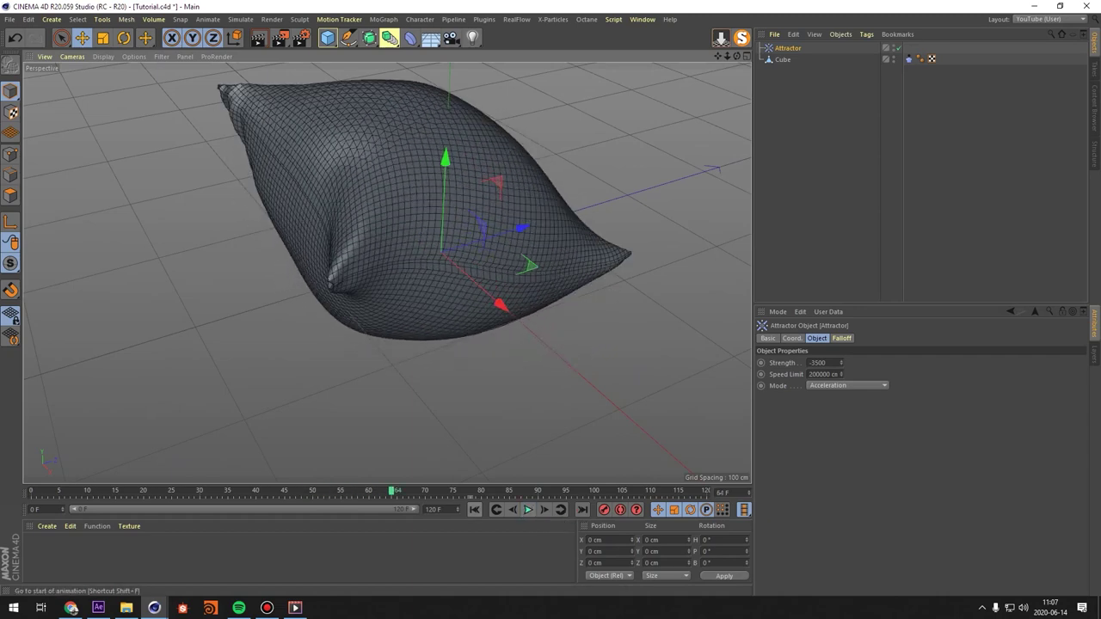
pyautogui.click(474, 510)
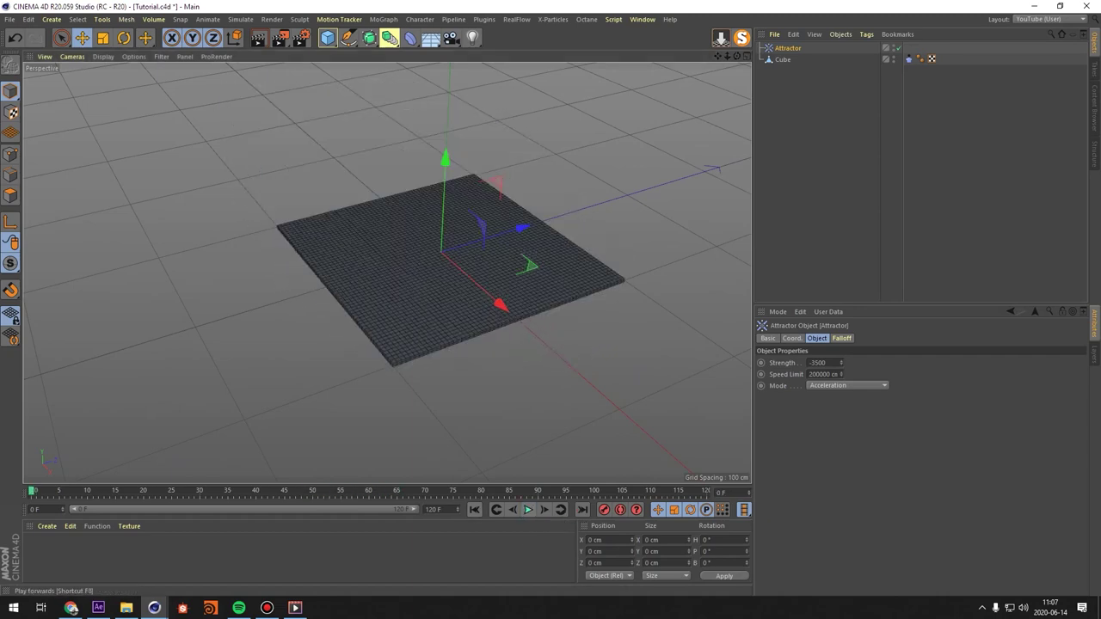
pyautogui.click(528, 509)
pyautogui.click(528, 509)
pyautogui.click(474, 509)
# Move the Attractor below the Cube in the object hierarchy and set the Cloth tag's Iterations to 200.
pyautogui.click(782, 59)
pyautogui.moveTo(788, 48); pyautogui.dragTo(788, 64)
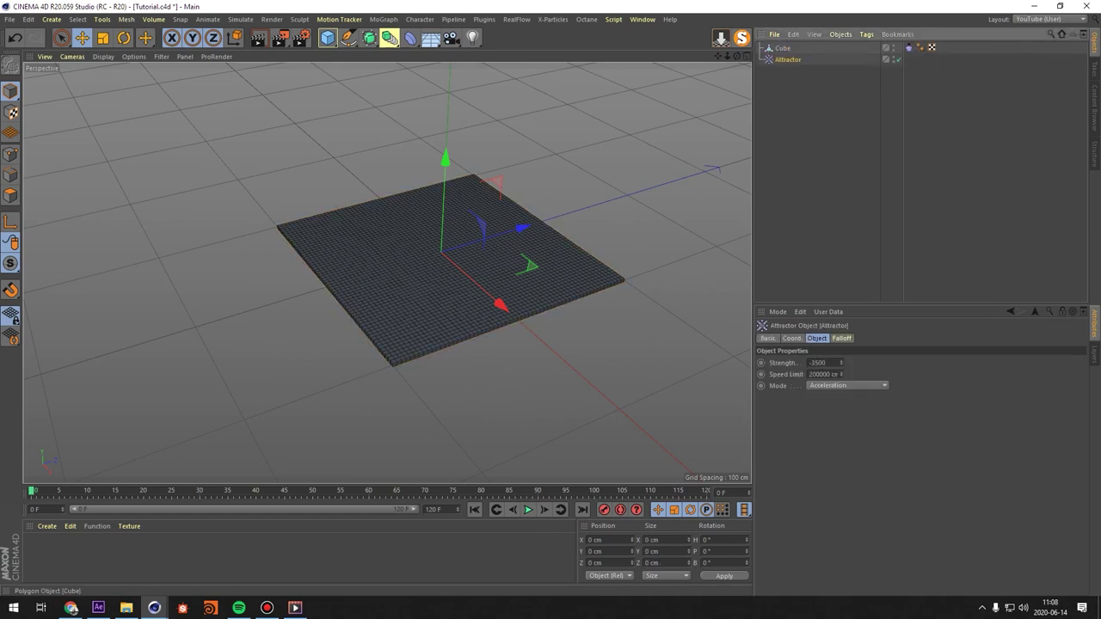
pyautogui.click(909, 48)
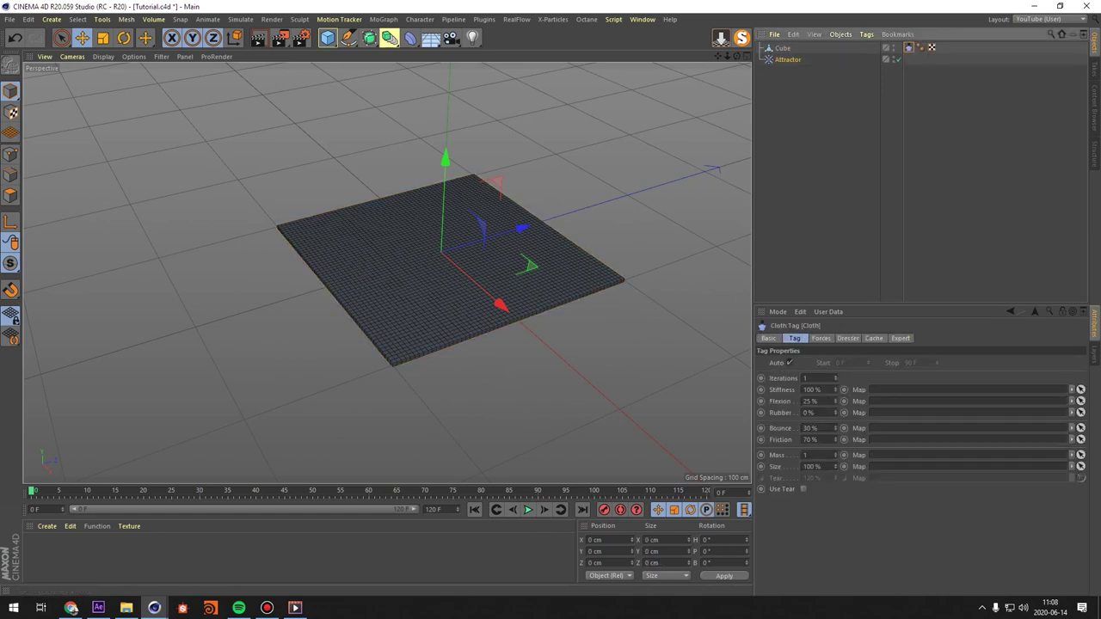
pyautogui.doubleClick(809, 379)
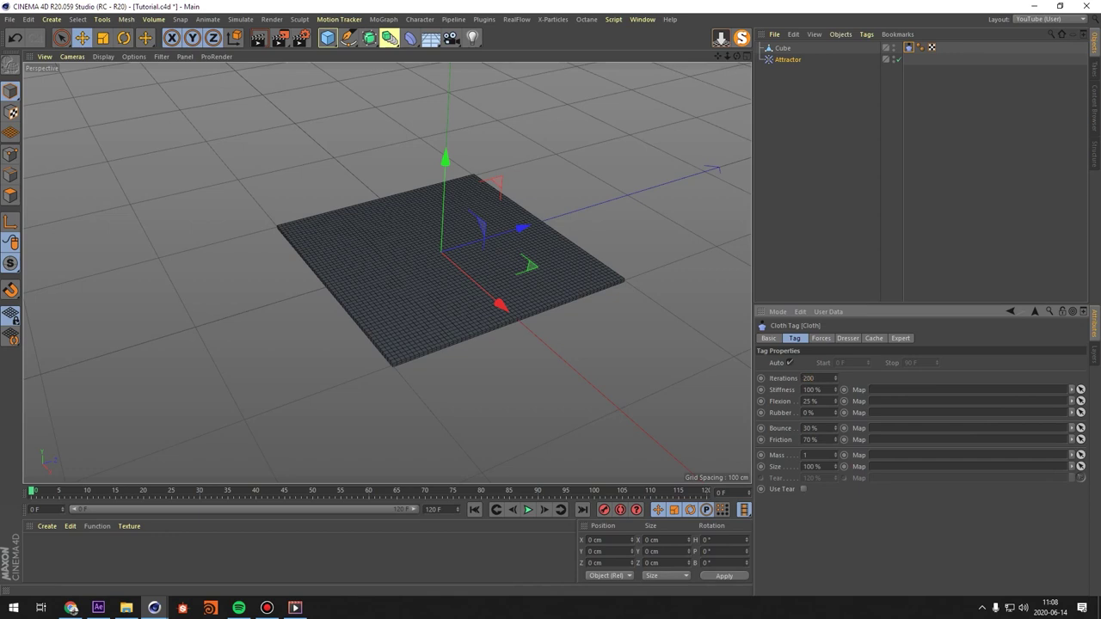
# Play the simulation with the new iteration count and return to frame 0.
pyautogui.click(529, 509)
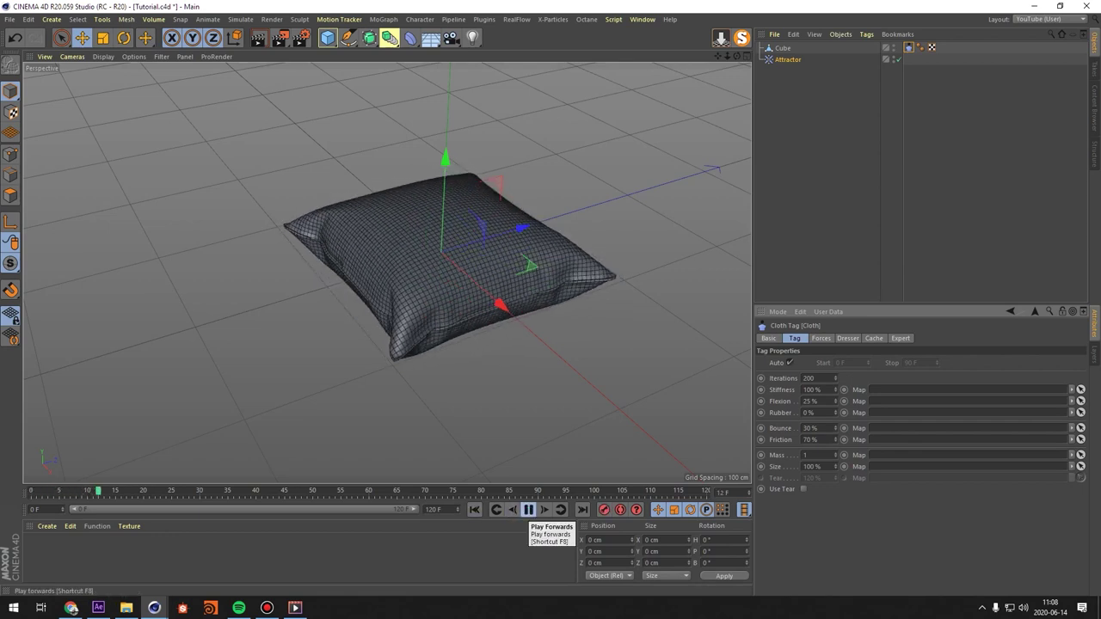
pyautogui.click(529, 509)
pyautogui.click(475, 509)
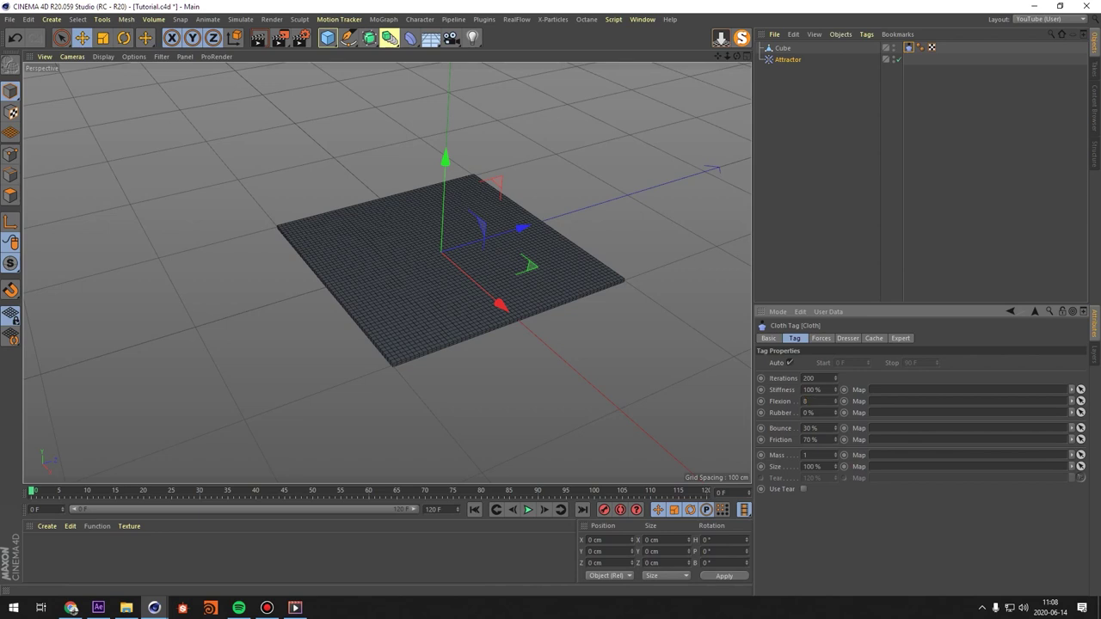
# Set the Cloth tag's Flexion to 85 %, Rubber to 5 % and Size to 101 %, and test-play the simulation from frame 0.
pyautogui.doubleClick(809, 413)
pyautogui.write('5')
pyautogui.press('Return')
pyautogui.doubleClick(820, 467)
pyautogui.write('101')
pyautogui.press('Return')
pyautogui.click(528, 509)
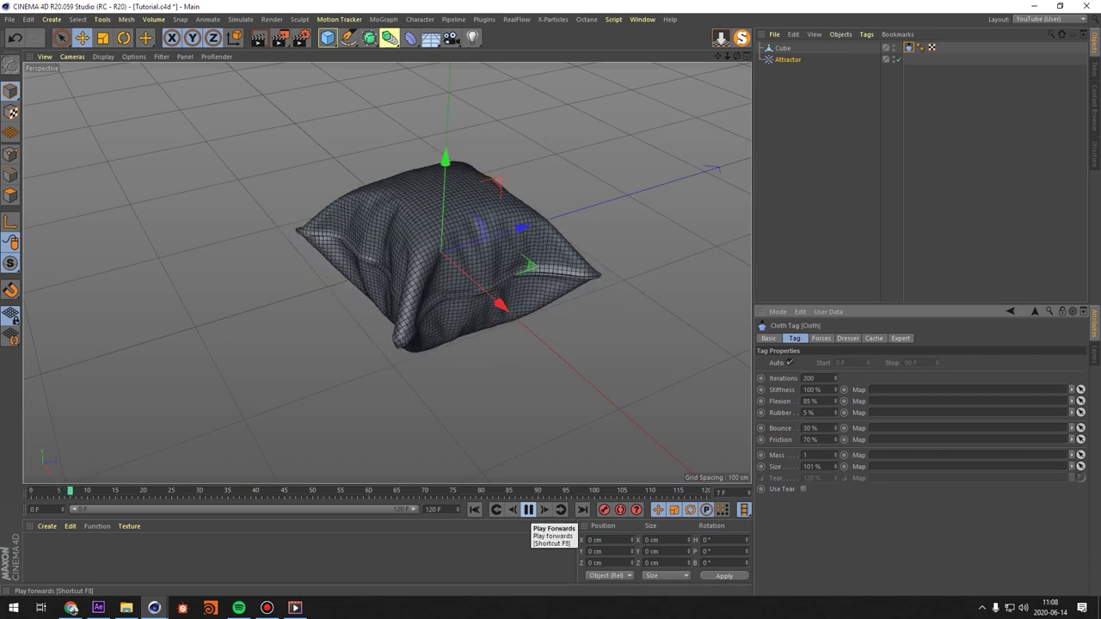
pyautogui.click(529, 510)
pyautogui.click(475, 510)
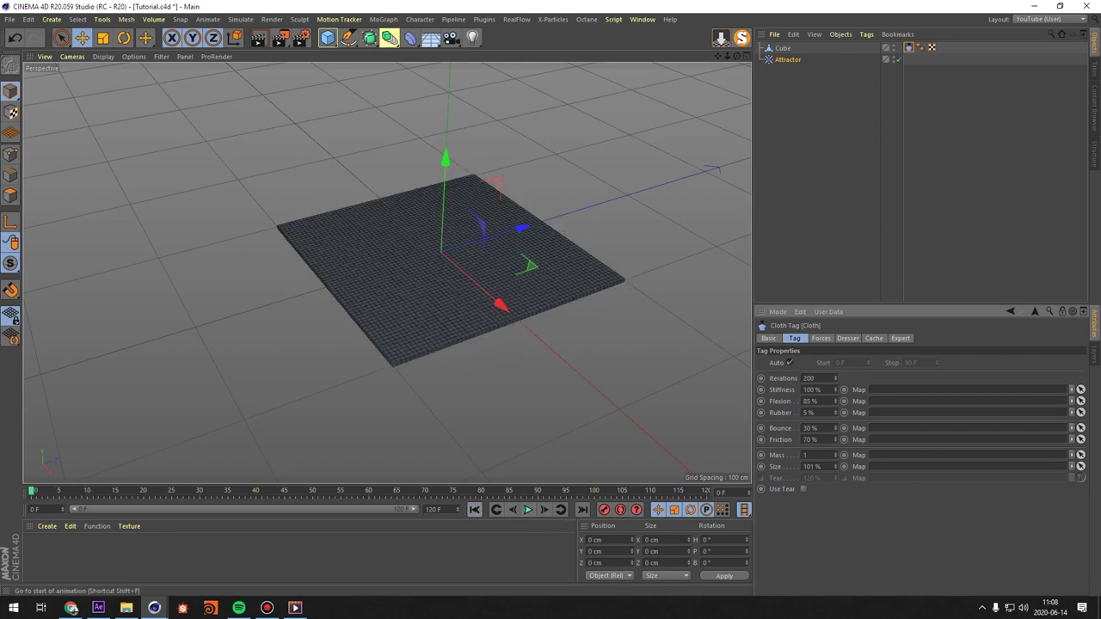
# Set the Cloth tag's Drag to 10 % and test-play the inflation twice, returning to frame 0.
pyautogui.click(821, 338)
pyautogui.doubleClick(859, 374)
pyautogui.write('10')
pyautogui.press('Return')
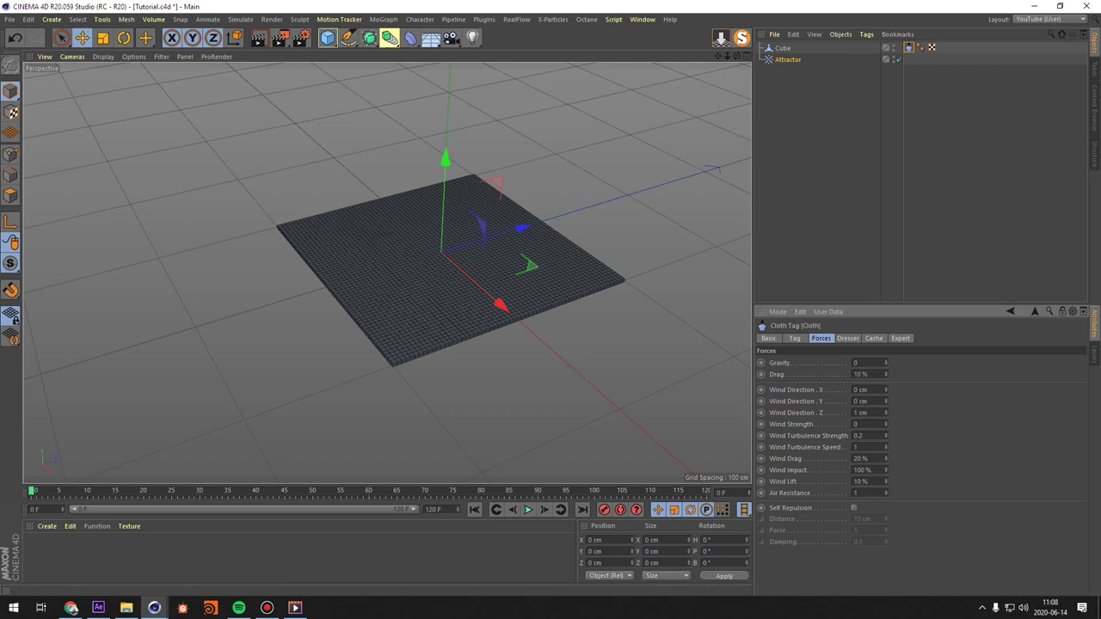
pyautogui.click(528, 509)
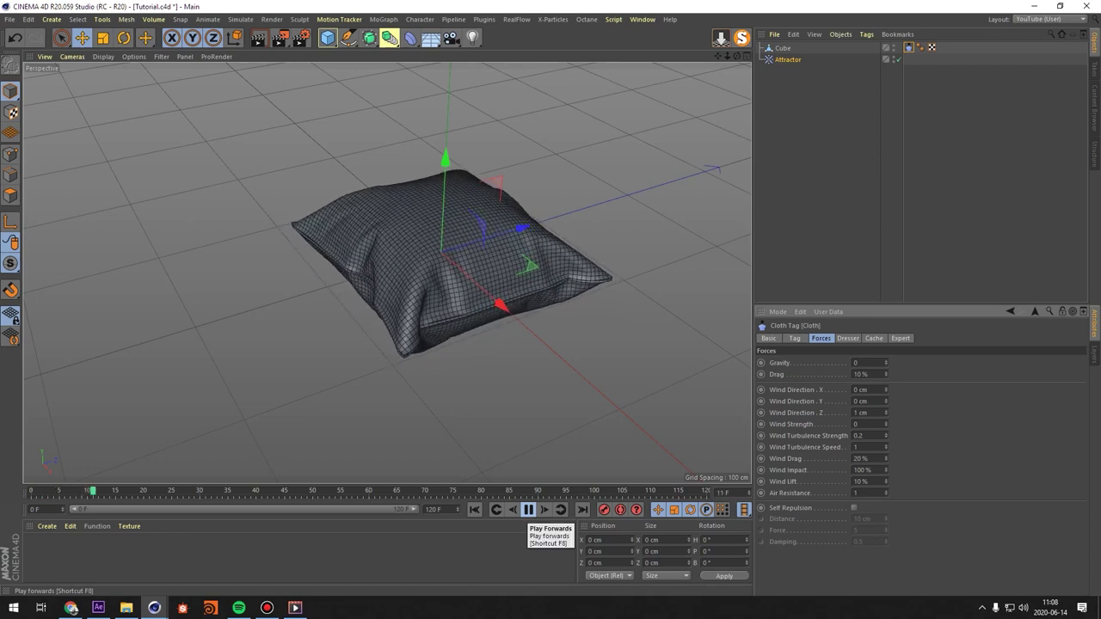
pyautogui.click(528, 509)
pyautogui.click(475, 509)
pyautogui.click(528, 509)
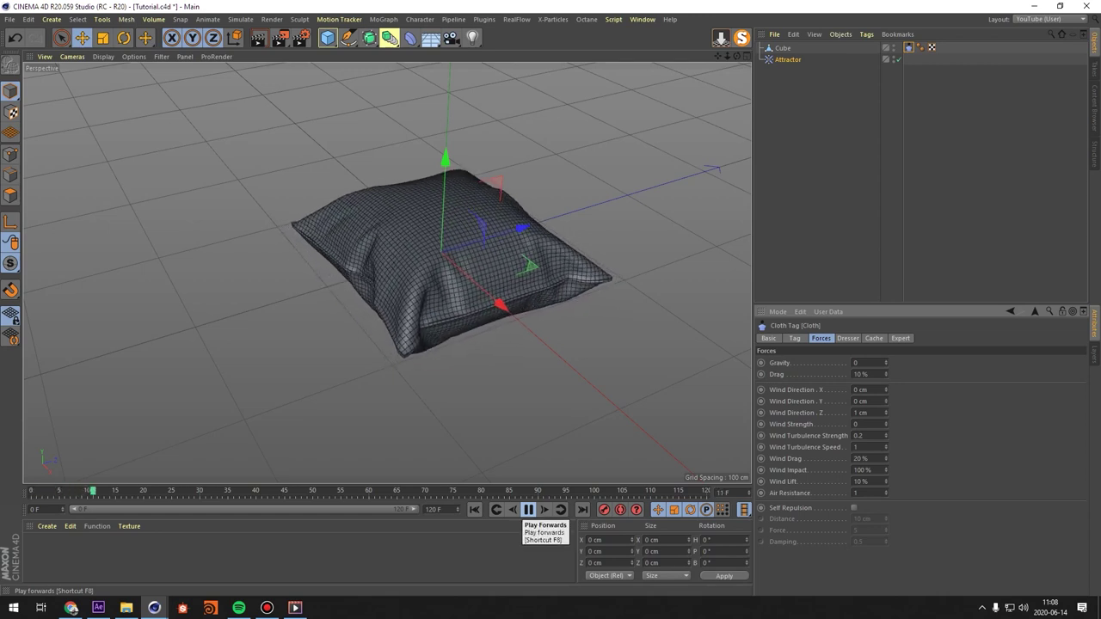
pyautogui.click(528, 510)
pyautogui.click(474, 509)
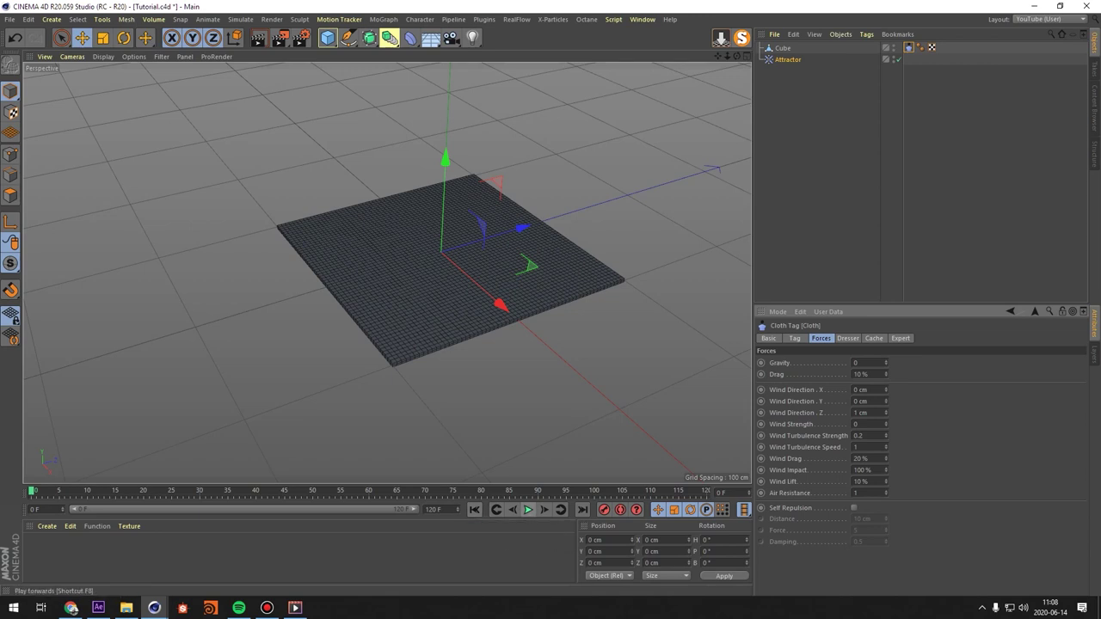
# Show the Attractor's object properties, replay the simulation and return to frame 0.
pyautogui.click(788, 60)
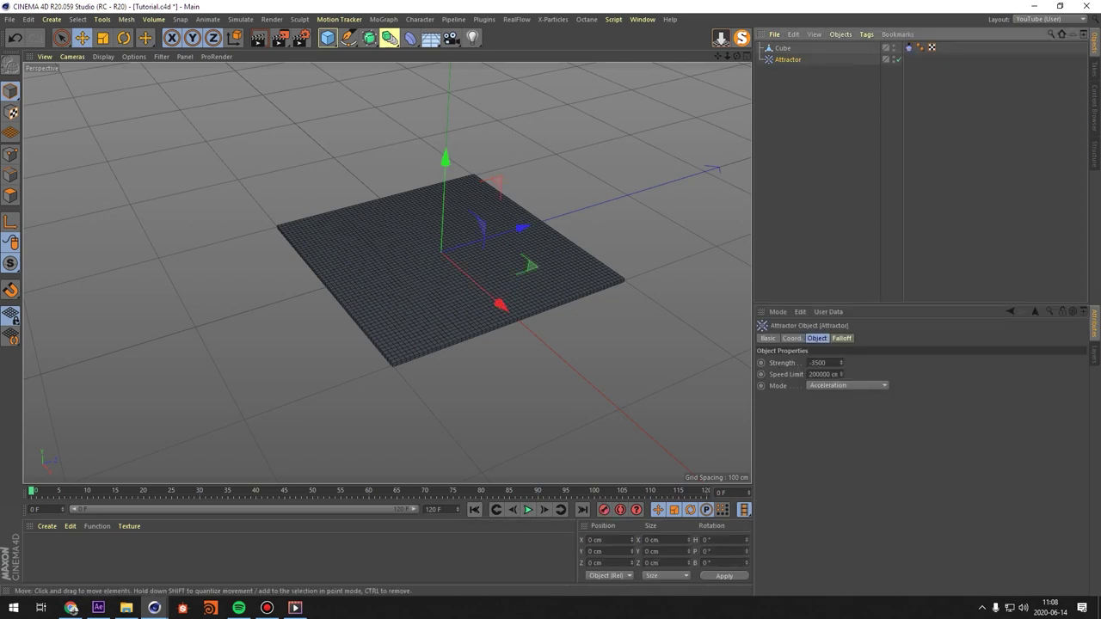
pyautogui.click(528, 510)
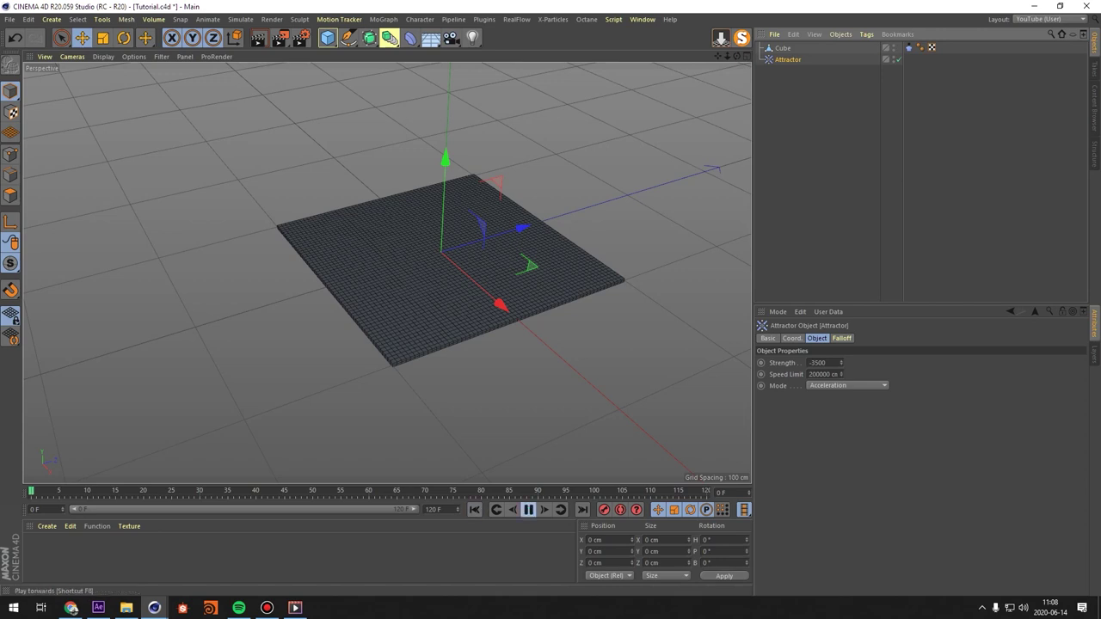
pyautogui.click(528, 510)
pyautogui.click(475, 510)
# Calculate the cloth simulation's cache in the Cloth tag.
pyautogui.click(909, 47)
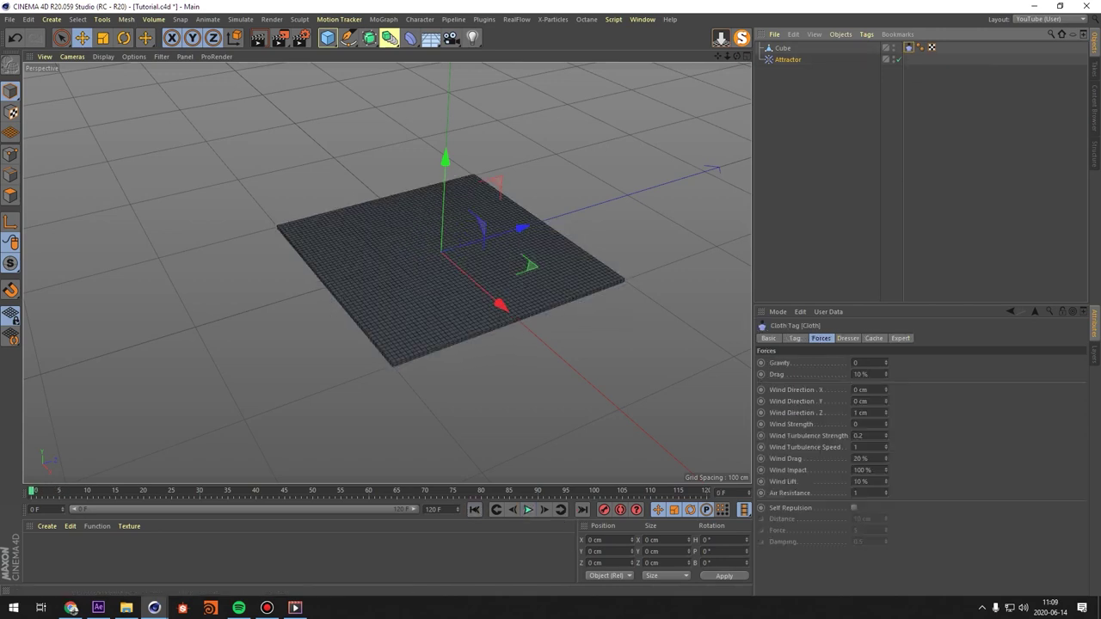
pyautogui.click(874, 338)
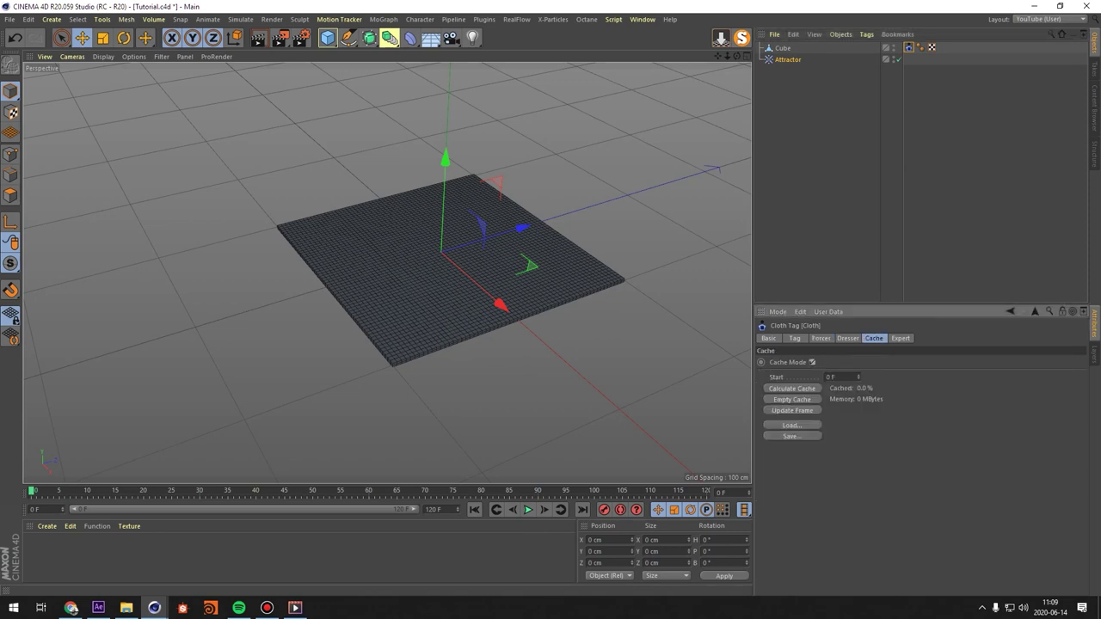
pyautogui.click(787, 388)
# Play back the cached simulation and inspect the inflating pillow from a lower viewing angle.
pyautogui.keyDown('alt'); pyautogui.scroll(-1, 528, 297); pyautogui.keyUp('alt')
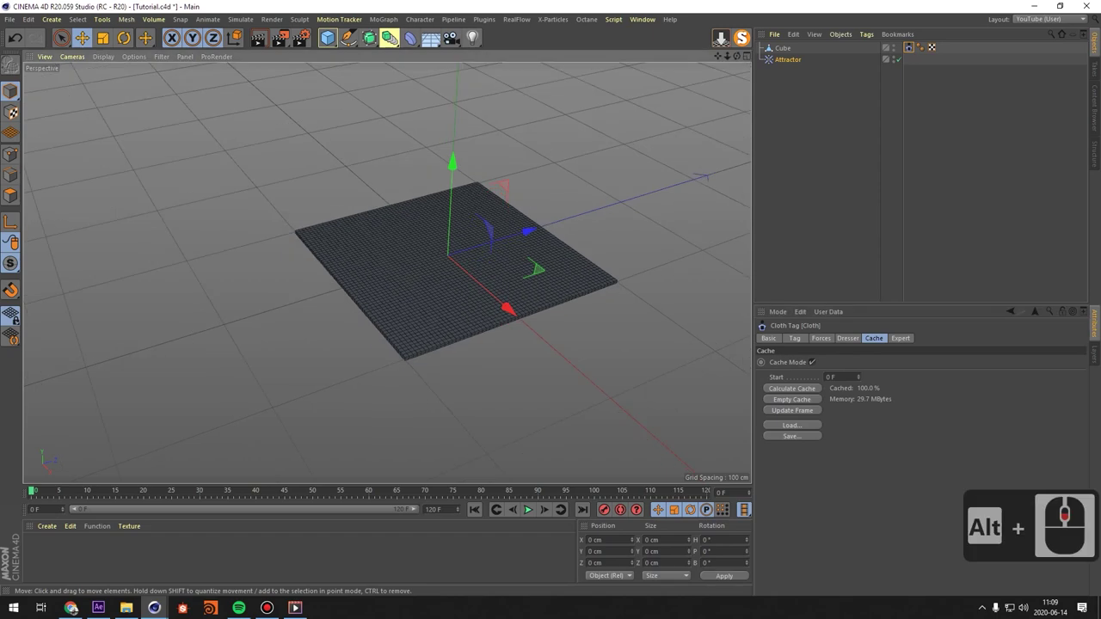
pyautogui.keyDown('alt'); pyautogui.moveTo(528, 298); pyautogui.dragTo(428, 335, button='middle'); pyautogui.keyUp('alt')
pyautogui.click(528, 510)
pyautogui.moveTo(387, 272)
pyautogui.keyDown('alt'); pyautogui.mouseDown()
pyautogui.moveTo(469, 225)
pyautogui.moveTo(387, 280)
pyautogui.mouseUp(); pyautogui.keyUp('alt')
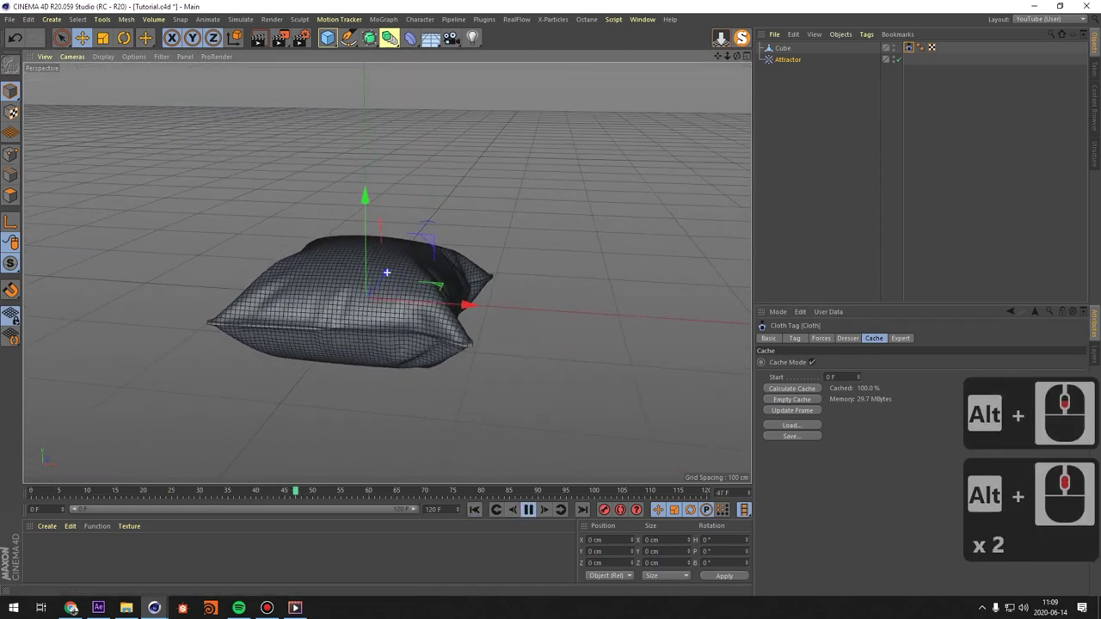
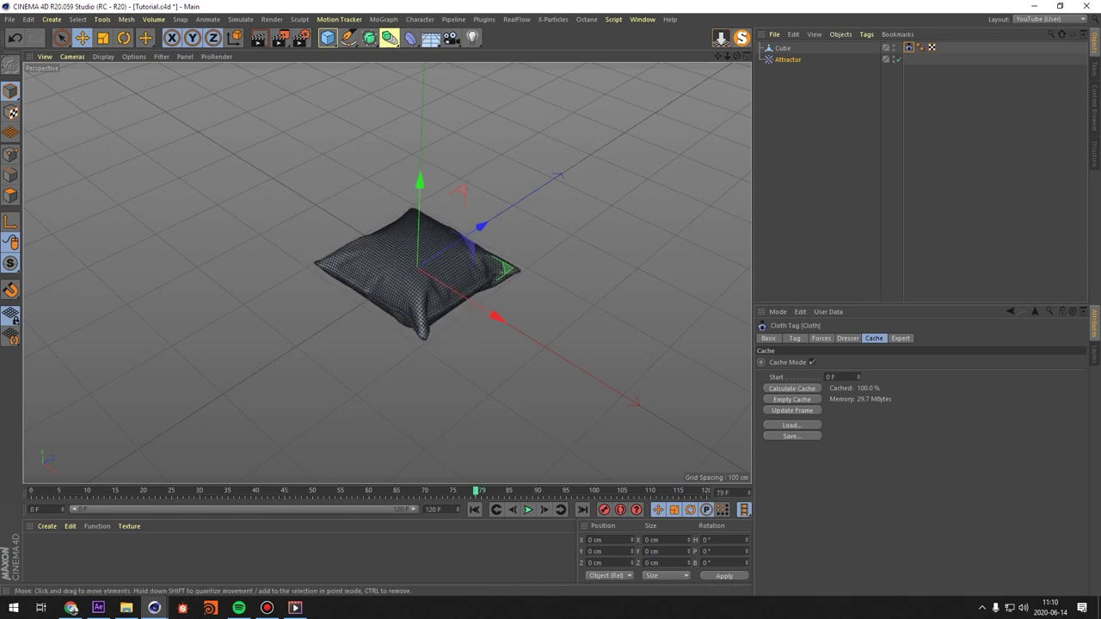
# Replay the cached simulation twice from frame 0 and scrub the timeline back to frame 35.
pyautogui.click(474, 510)
pyautogui.click(528, 509)
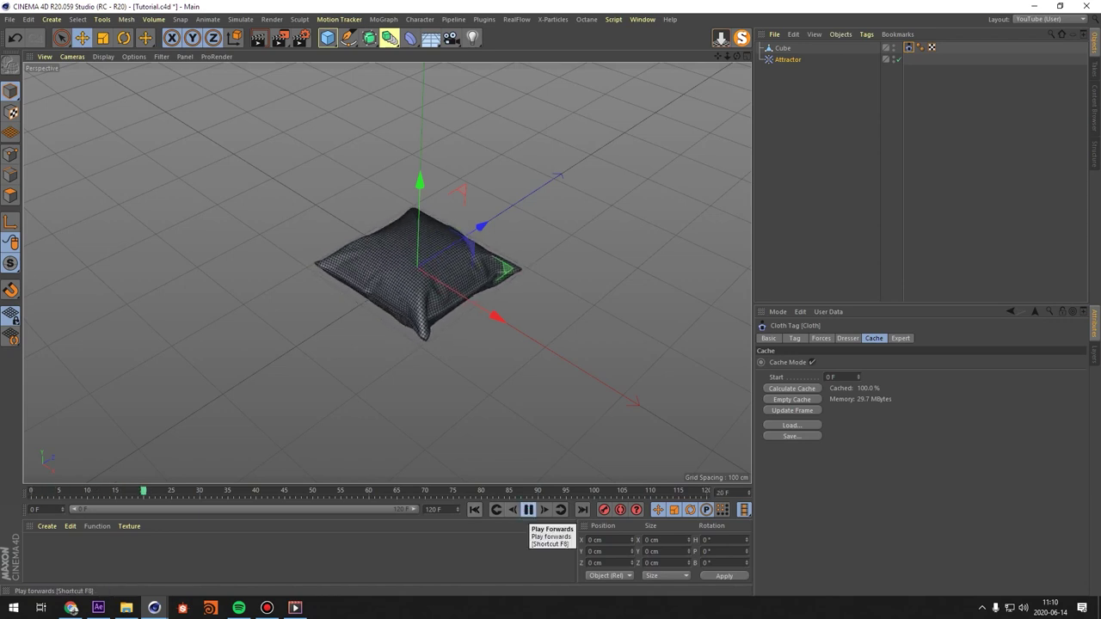
pyautogui.click(528, 509)
pyautogui.click(474, 509)
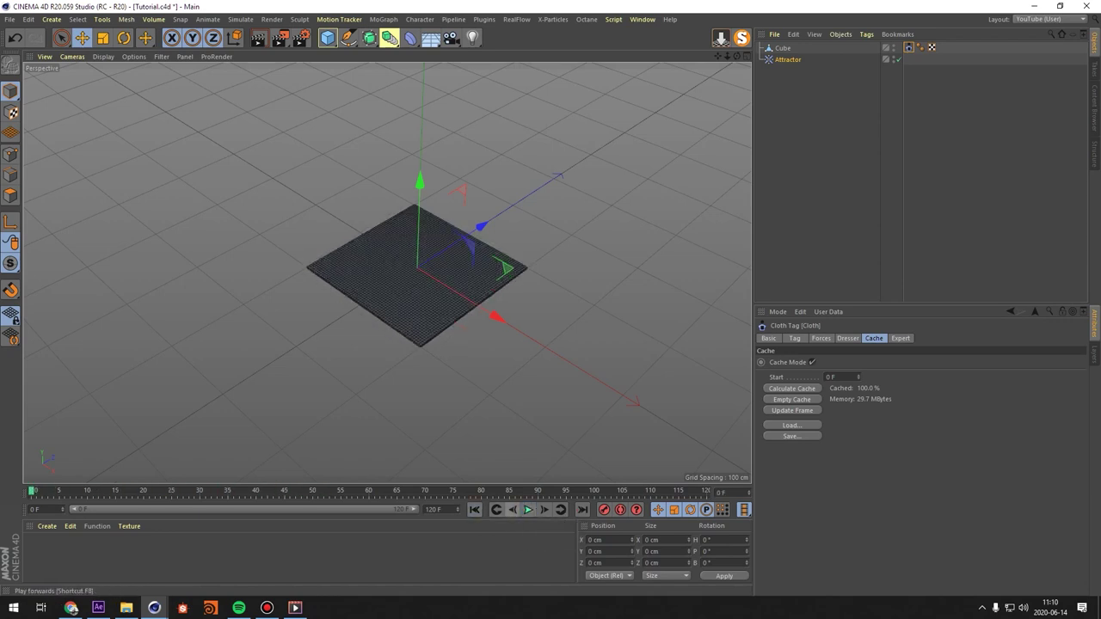
pyautogui.click(528, 509)
pyautogui.click(529, 509)
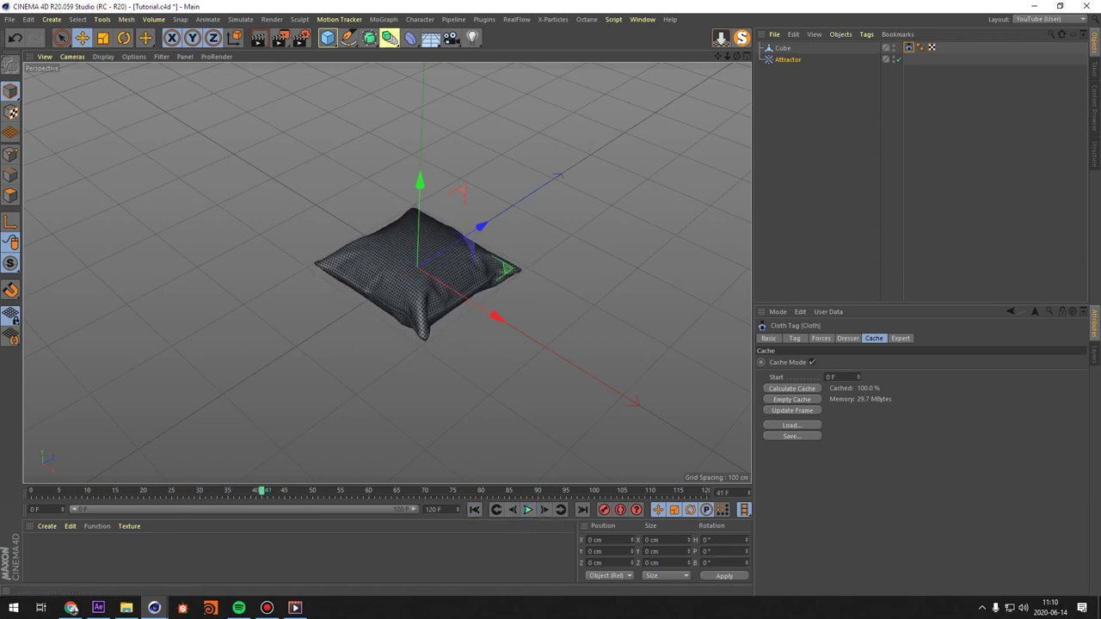
pyautogui.moveTo(239, 491); pyautogui.dragTo(211, 491)
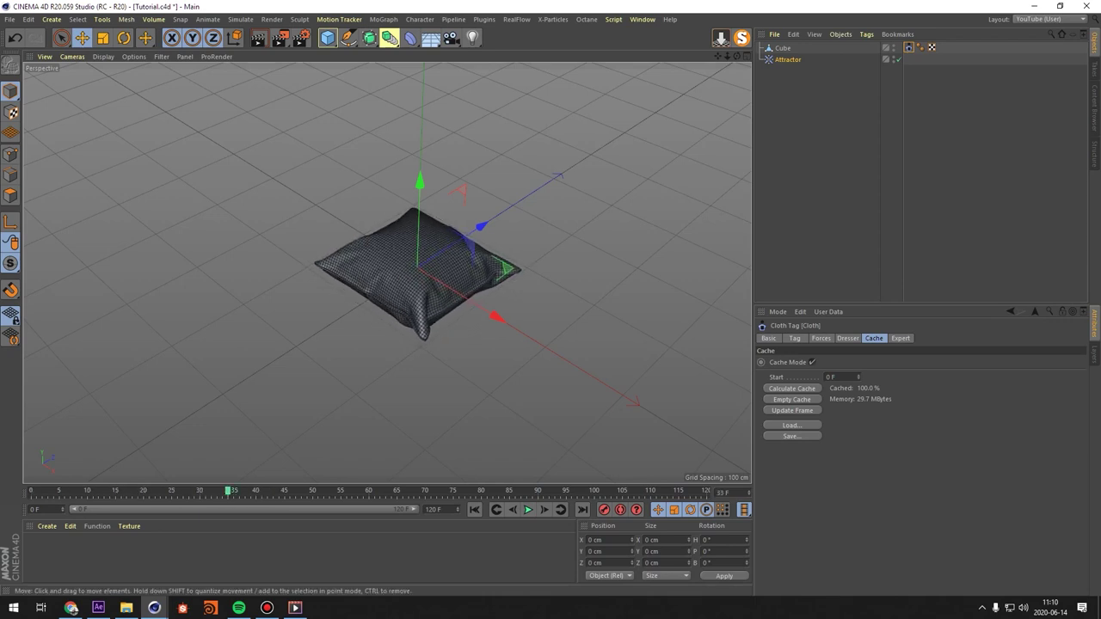
# Select the Cube, play the cached pillow simulation and return to frame 0.
pyautogui.click(783, 49)
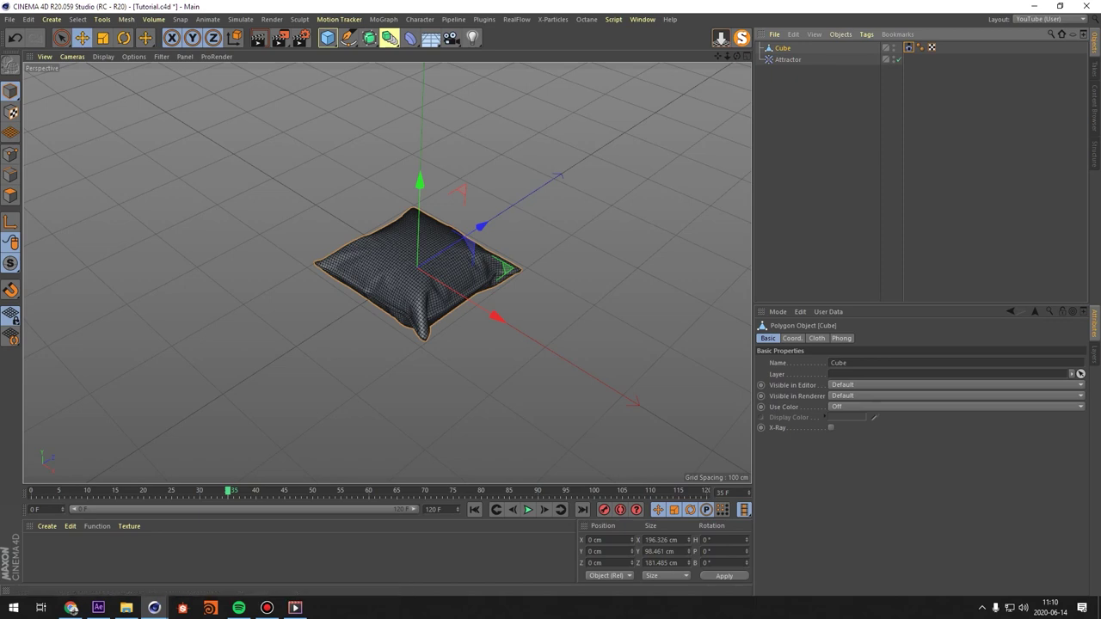
pyautogui.click(528, 510)
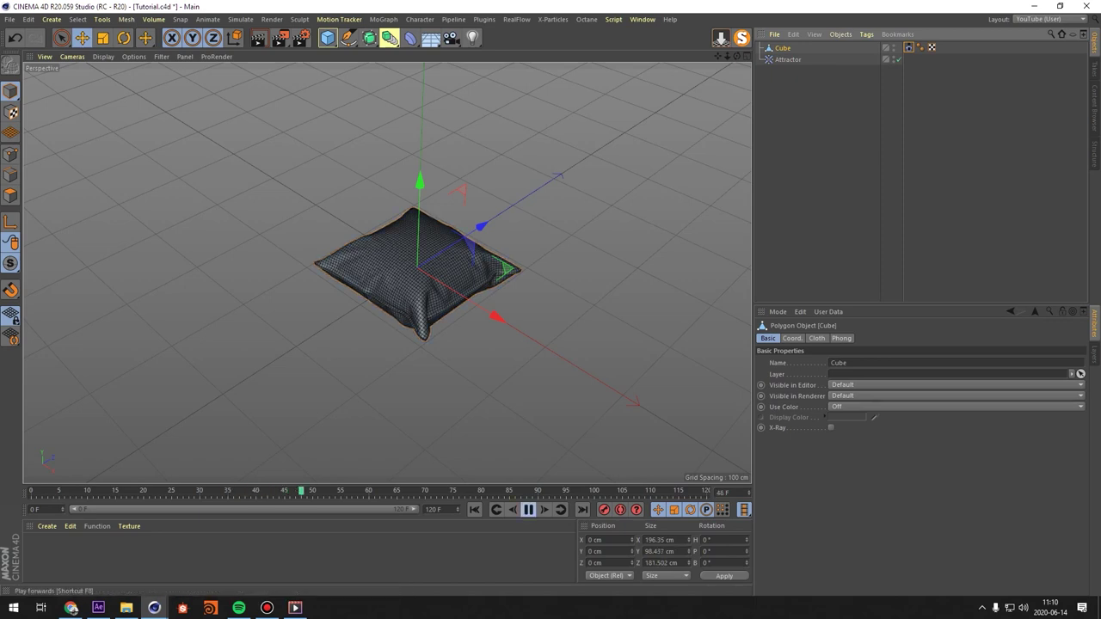
pyautogui.click(528, 510)
pyautogui.click(475, 511)
# Open an additional Timeline window and add the Cube to its Dope Sheet.
pyautogui.click(642, 19)
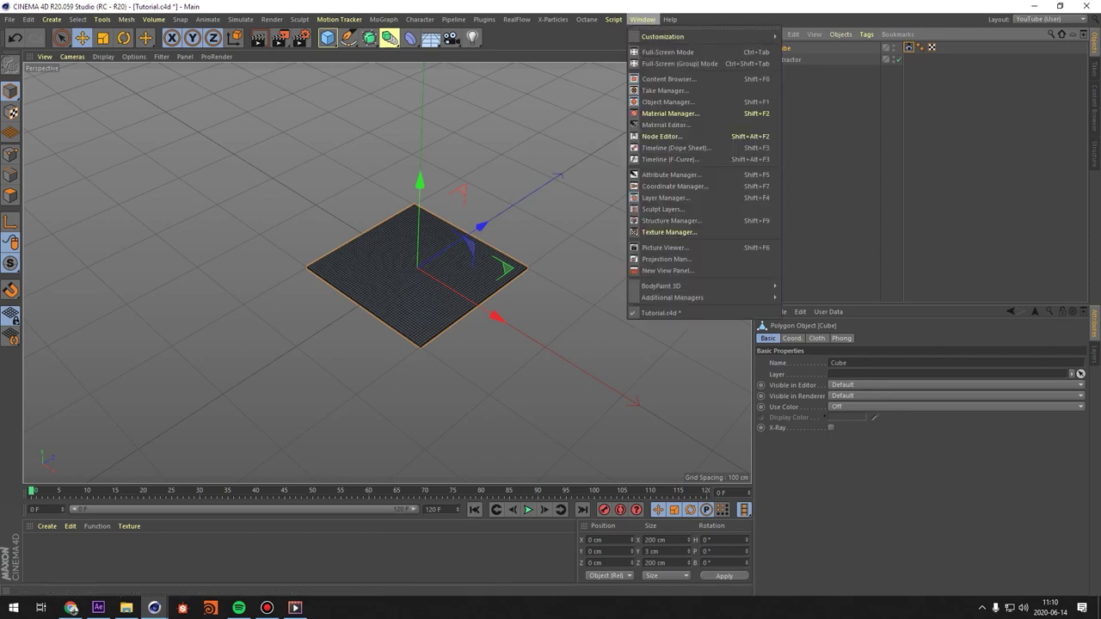
pyautogui.moveTo(697, 297)
pyautogui.click(817, 335)
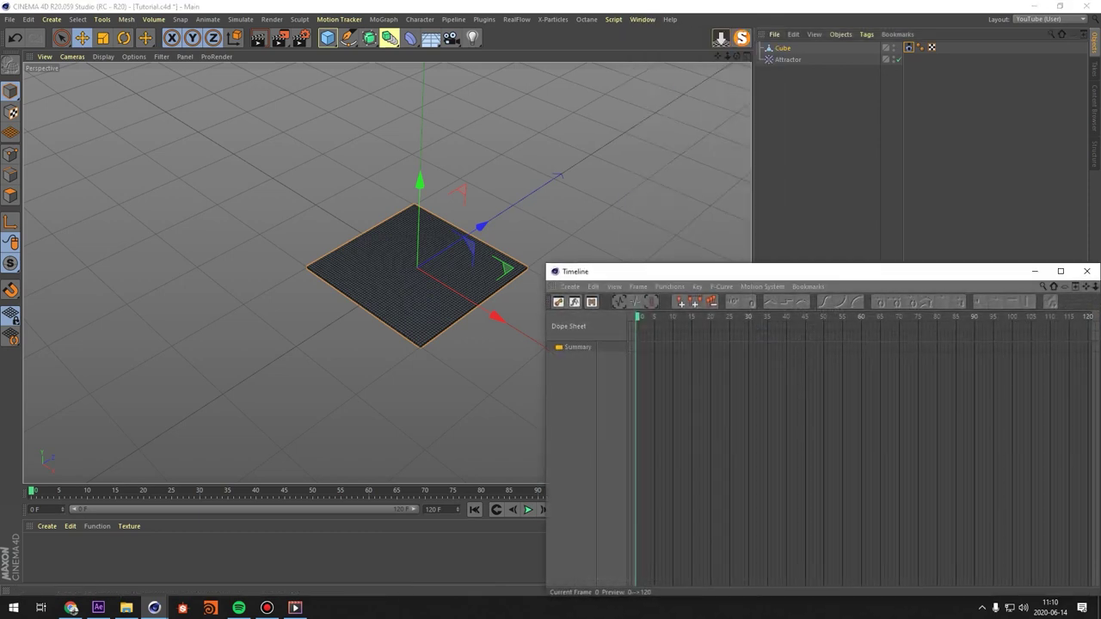
pyautogui.moveTo(731, 271); pyautogui.dragTo(669, 266)
pyautogui.click(783, 48)
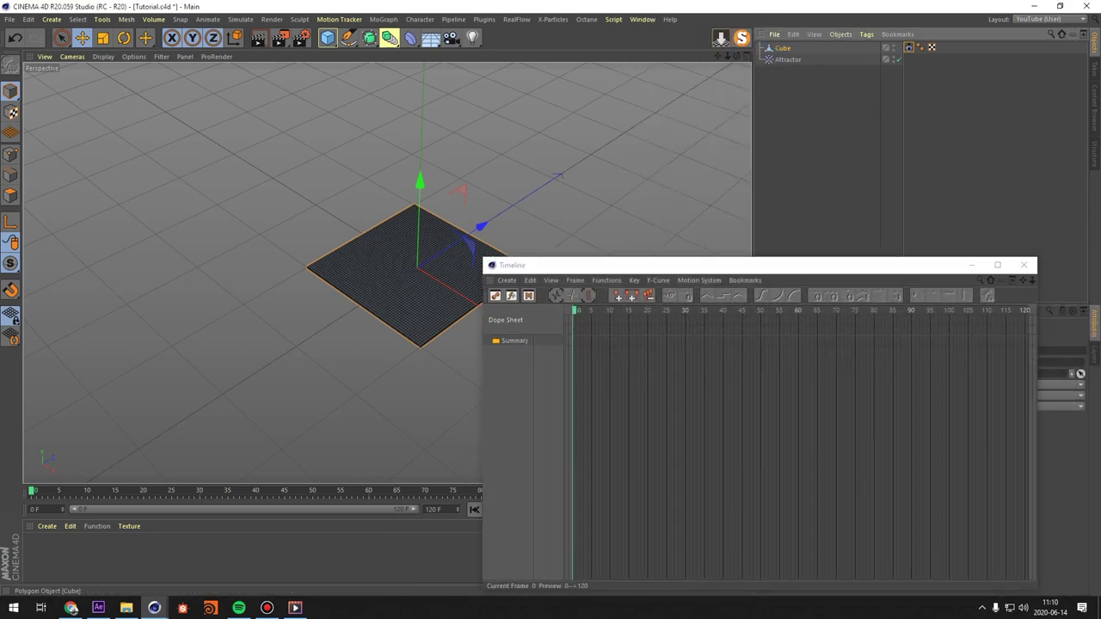
pyautogui.moveTo(782, 49); pyautogui.dragTo(517, 350)
pyautogui.click(620, 387)
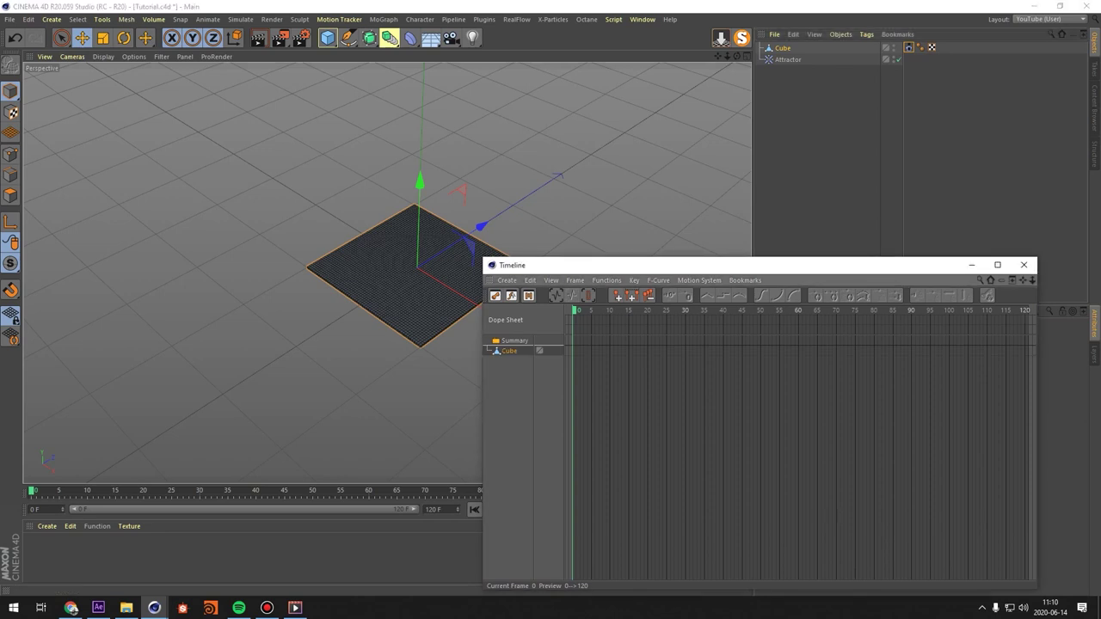
# Bake the Cube's animation from frame 0 to 120 as a copy, including position, rotation and PLA, and close the Timeline.
pyautogui.click(606, 281)
pyautogui.click(618, 336)
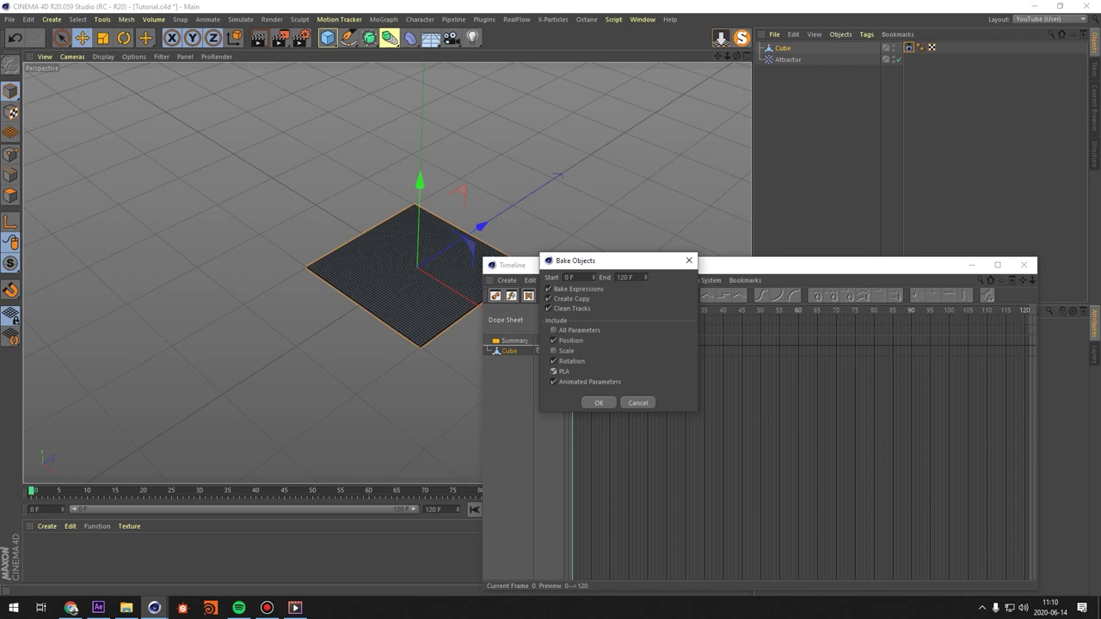
pyautogui.click(598, 402)
pyautogui.click(1023, 265)
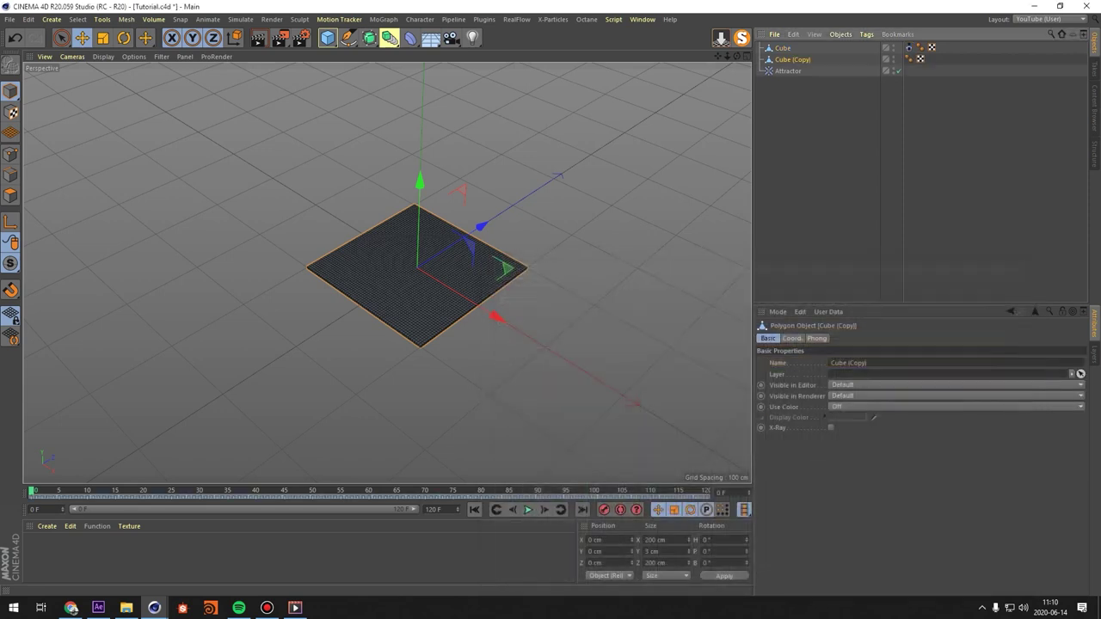
# Move Cube (Copy) above the original Cube in the object hierarchy, then delete the original Cube and the Attractor.
pyautogui.moveTo(793, 59); pyautogui.dragTo(792, 44)
pyautogui.click(909, 59)
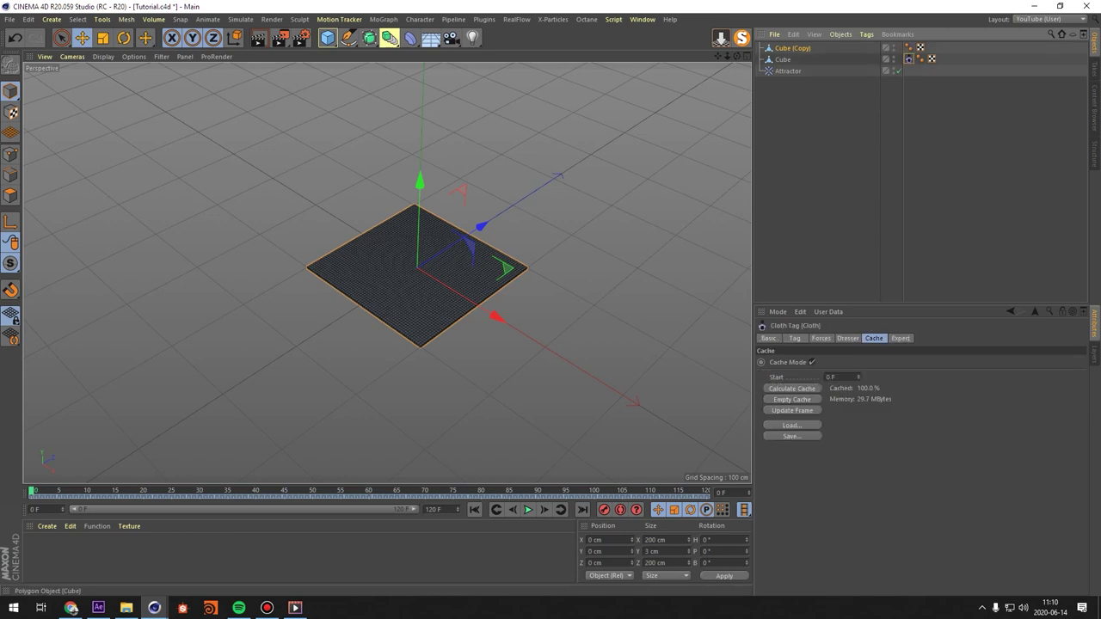
pyautogui.click(783, 59)
pyautogui.press('Delete')
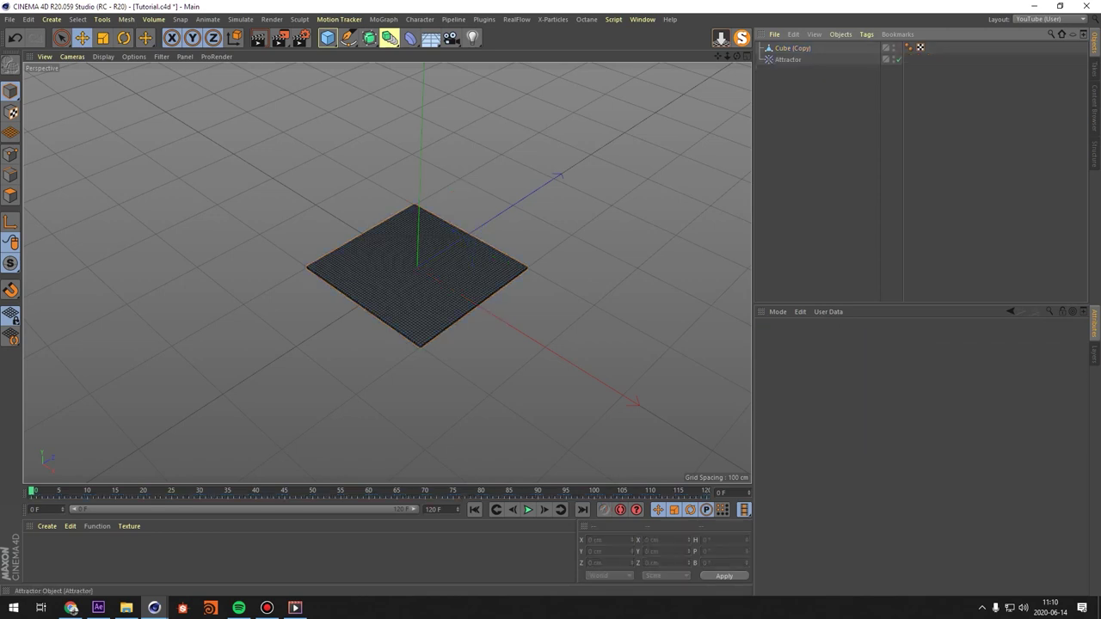
pyautogui.click(783, 60)
pyautogui.press('Delete')
# Select Cube (Copy) and play its baked animation, stopping at frame 51.
pyautogui.click(786, 49)
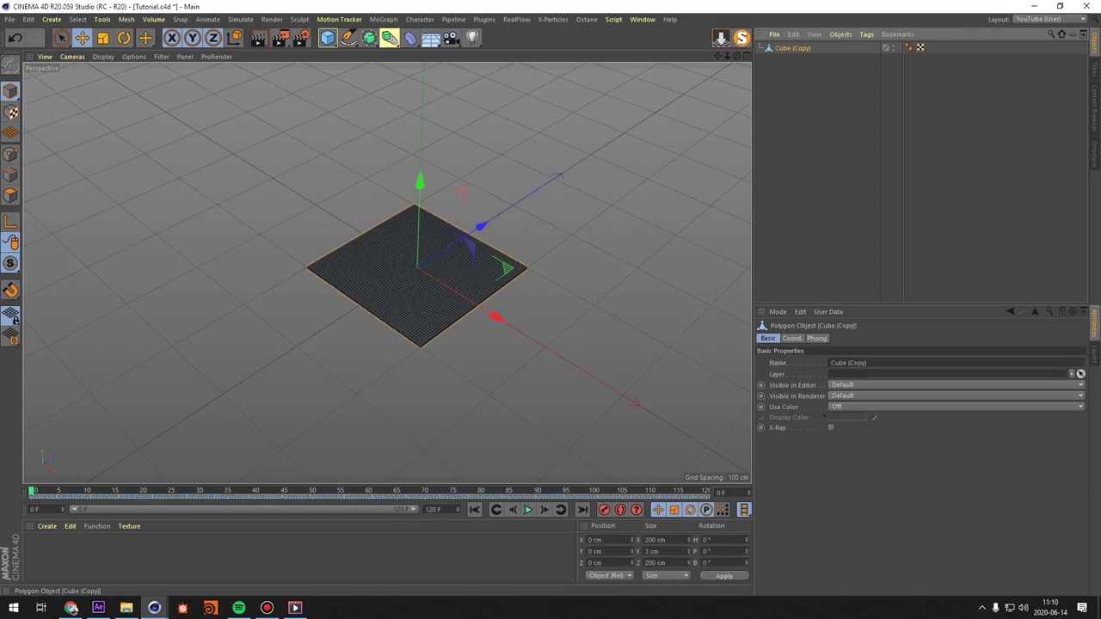
pyautogui.click(529, 510)
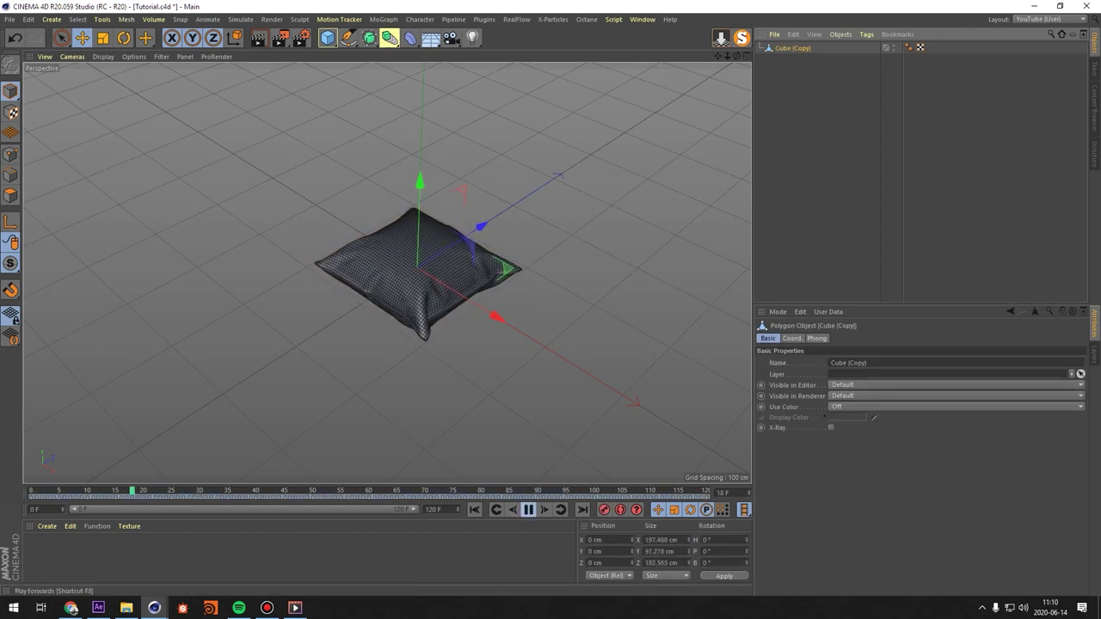
pyautogui.click(528, 509)
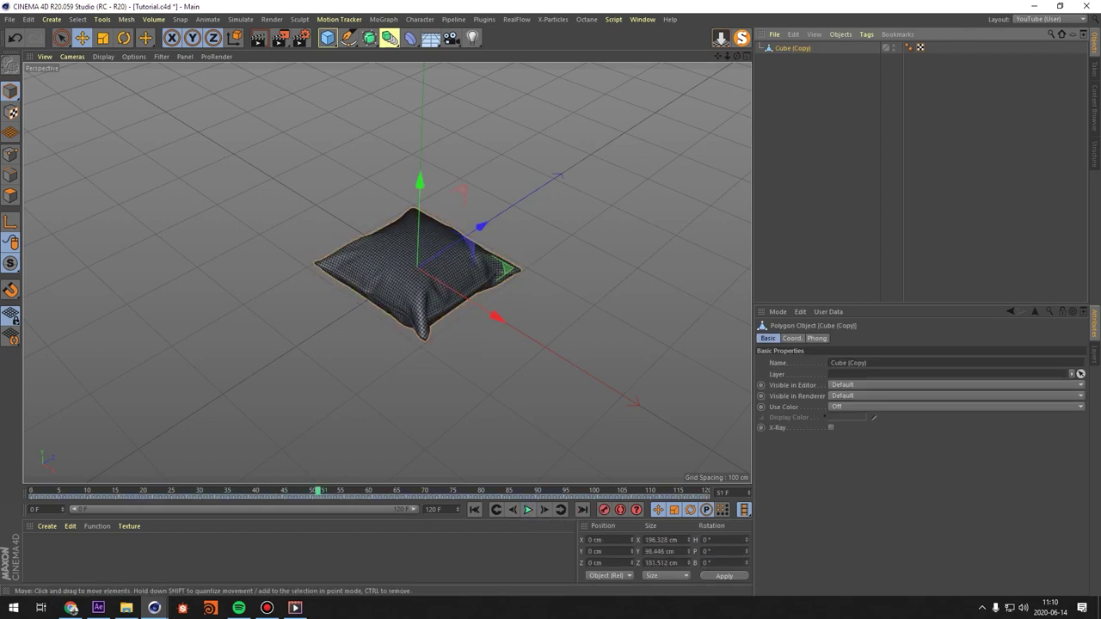
# Reopen the Timeline, go to frame 35 and delete all of Cube (Copy)'s baked keys after that frame.
pyautogui.click(643, 19)
pyautogui.moveTo(680, 298)
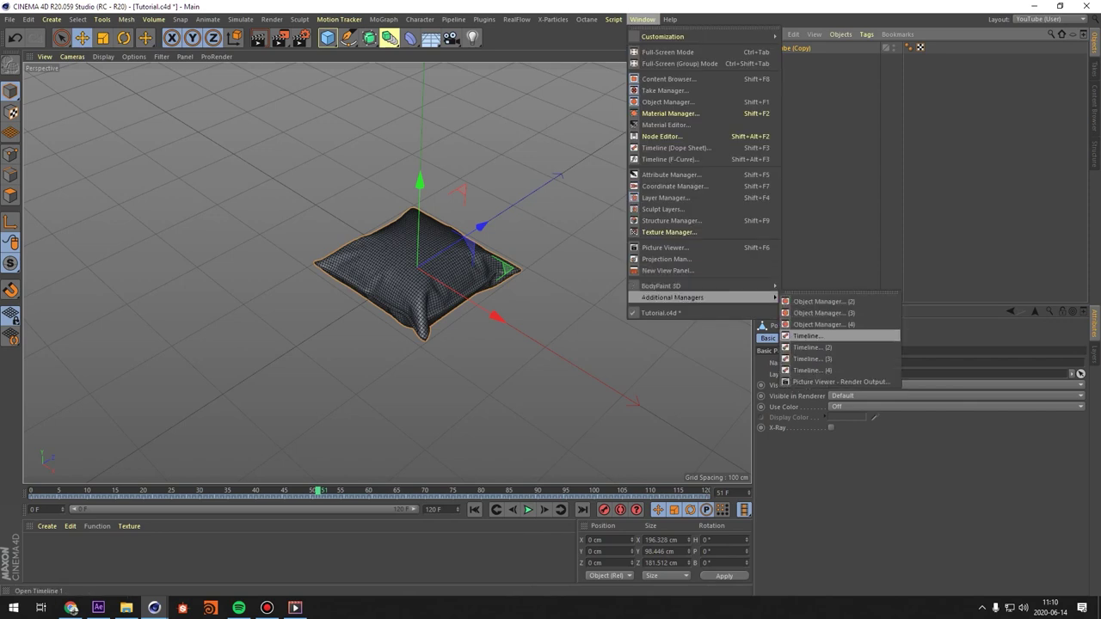
pyautogui.click(811, 334)
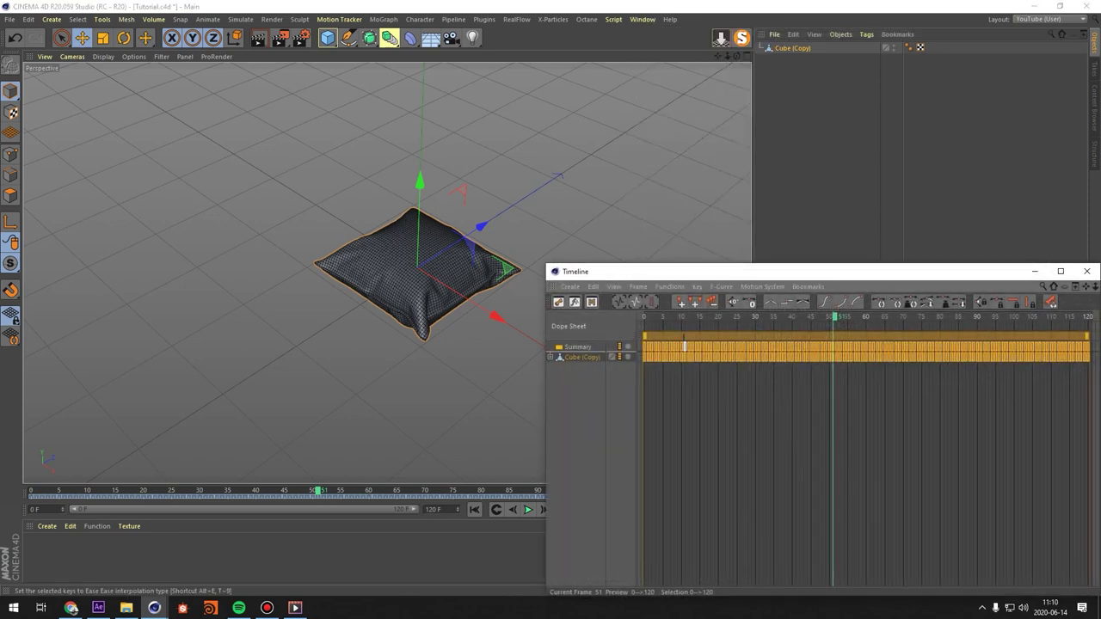
pyautogui.moveTo(833, 317); pyautogui.dragTo(775, 318)
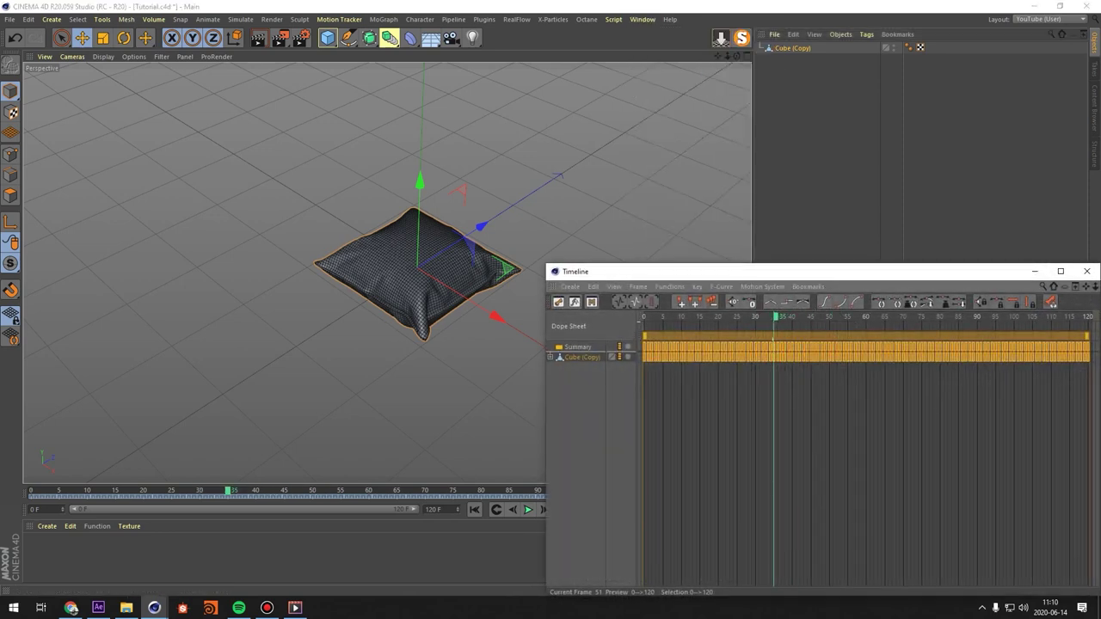
pyautogui.moveTo(1095, 286); pyautogui.dragTo(1068, 288)
pyautogui.moveTo(1038, 428); pyautogui.dragTo(811, 340)
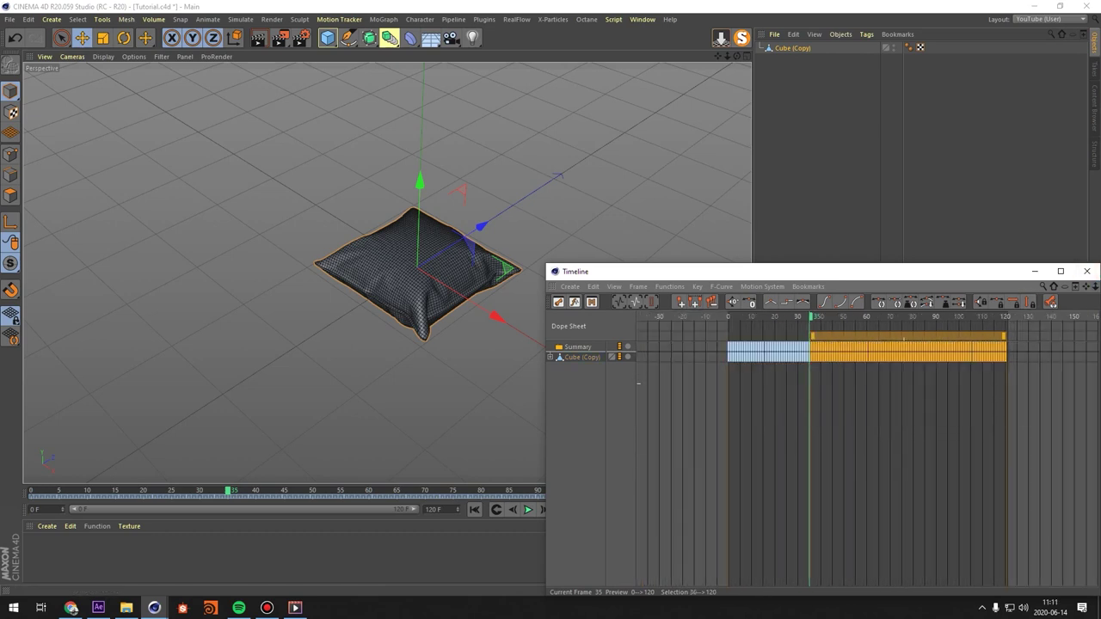
pyautogui.press('Delete')
pyautogui.moveTo(1095, 286); pyautogui.dragTo(1100, 287)
# Play the trimmed animation from frame 0, select the last key at frame 35 and close the Timeline.
pyautogui.click(474, 509)
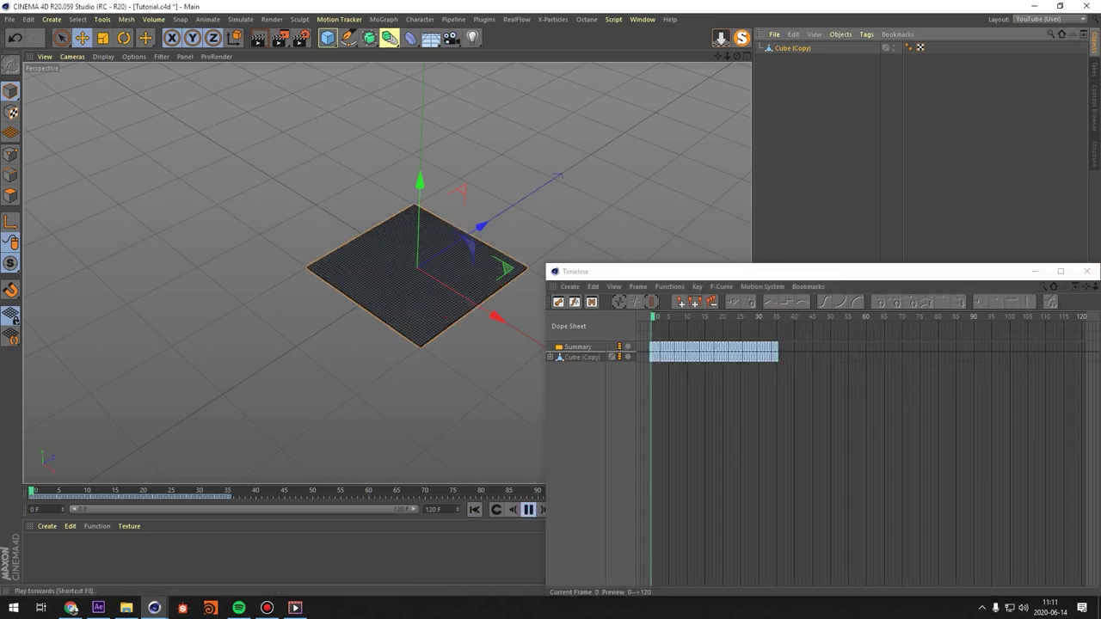
pyautogui.click(528, 509)
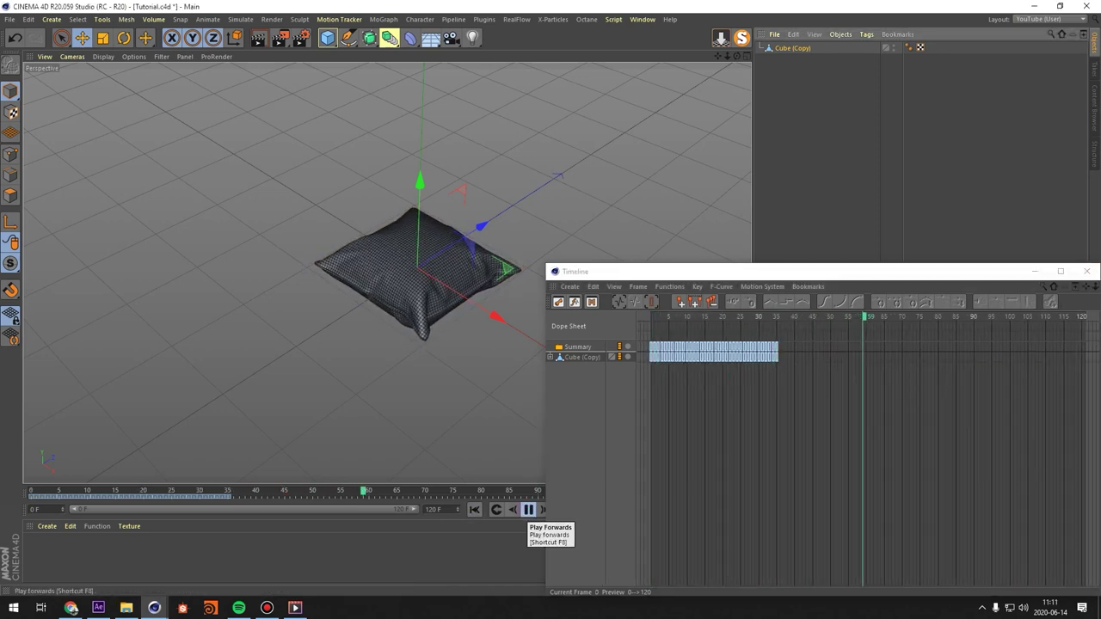
pyautogui.click(528, 509)
pyautogui.moveTo(818, 386); pyautogui.dragTo(811, 341)
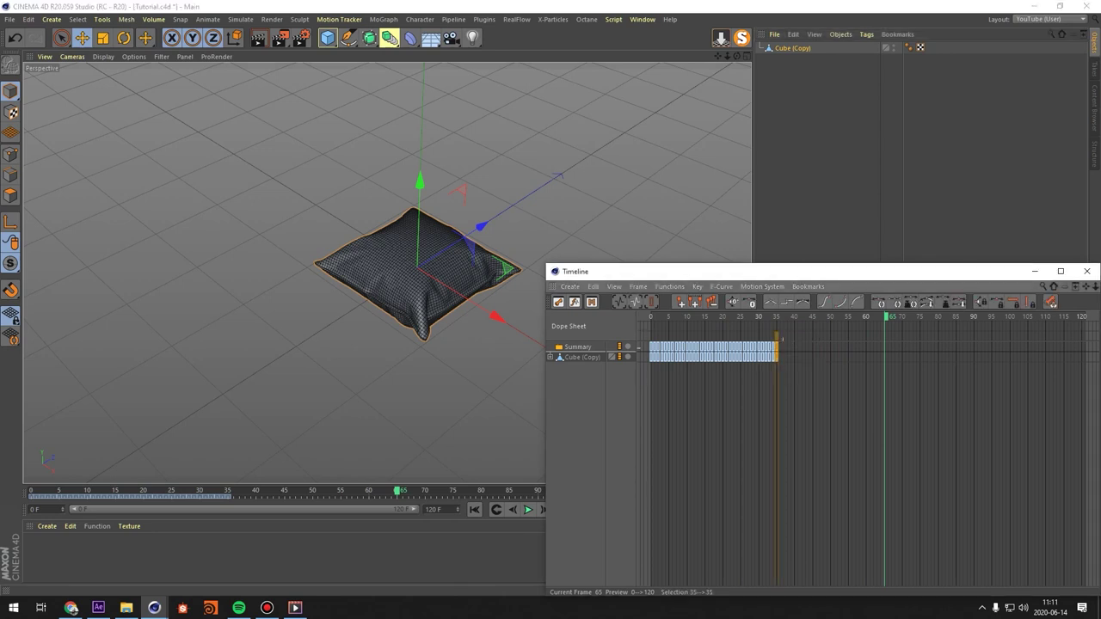
pyautogui.click(1087, 271)
pyautogui.click(972, 198)
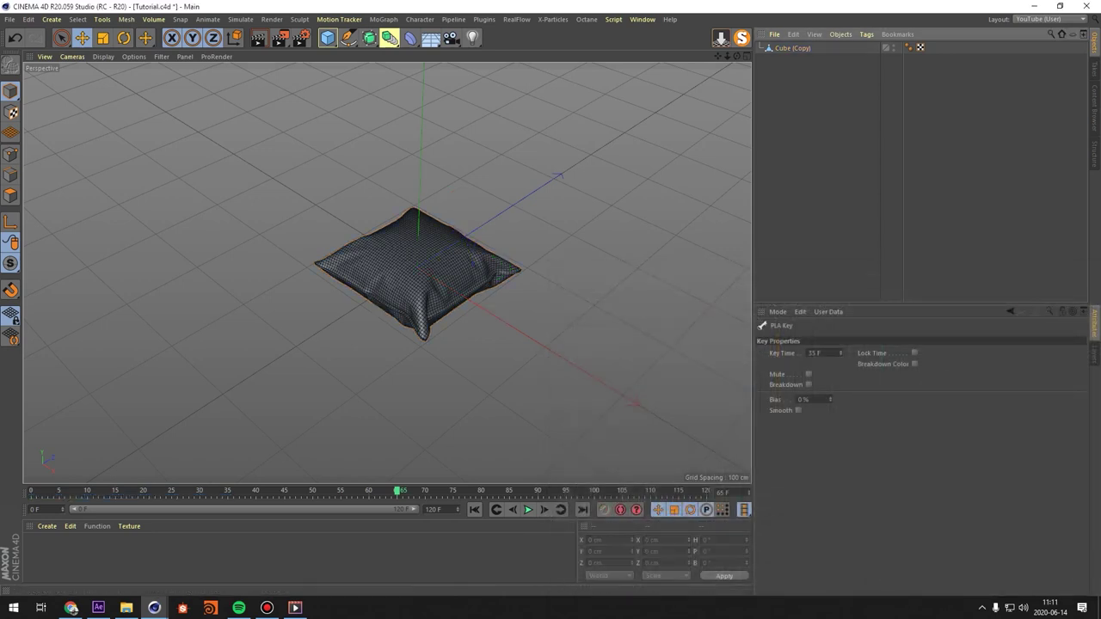
# Replay the pillow's baked inflation twice from frame 0 in the viewport.
pyautogui.click(474, 511)
pyautogui.click(528, 510)
pyautogui.click(475, 510)
pyautogui.click(528, 511)
# Switch to the browser, watch the reference pillow animation in the Instagram post and return to Cinema 4D.
pyautogui.click(71, 608)
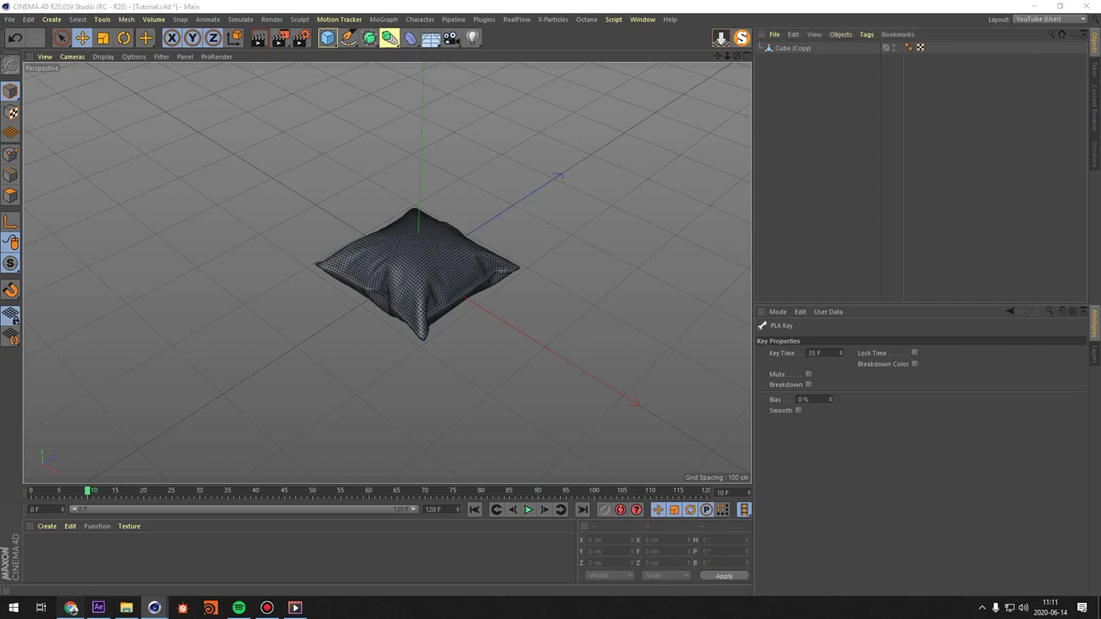
pyautogui.click(455, 317)
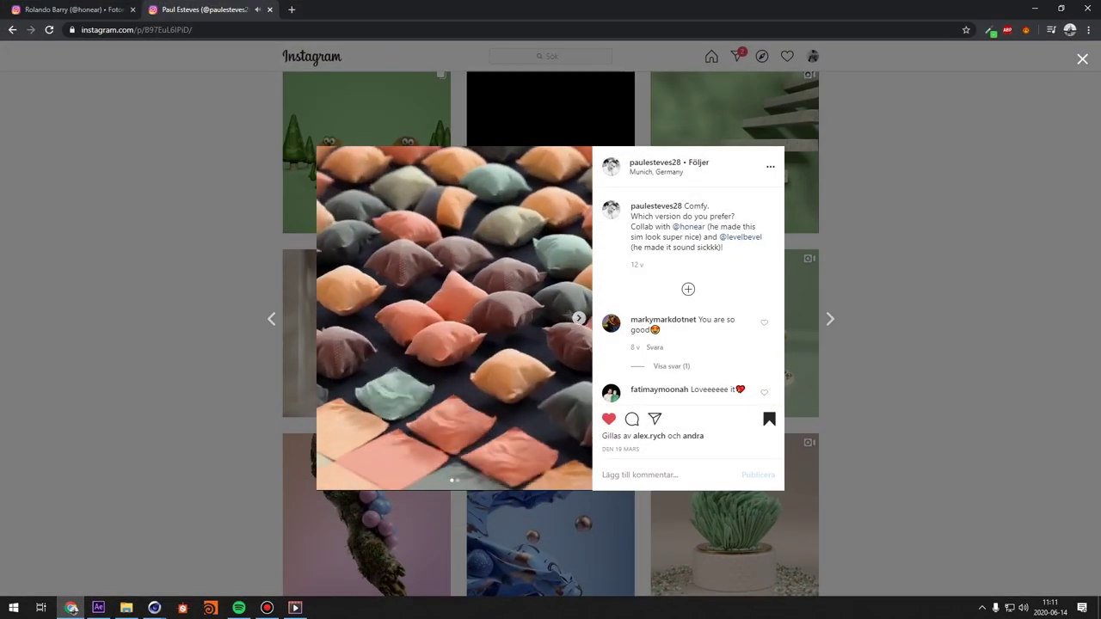
pyautogui.click(454, 317)
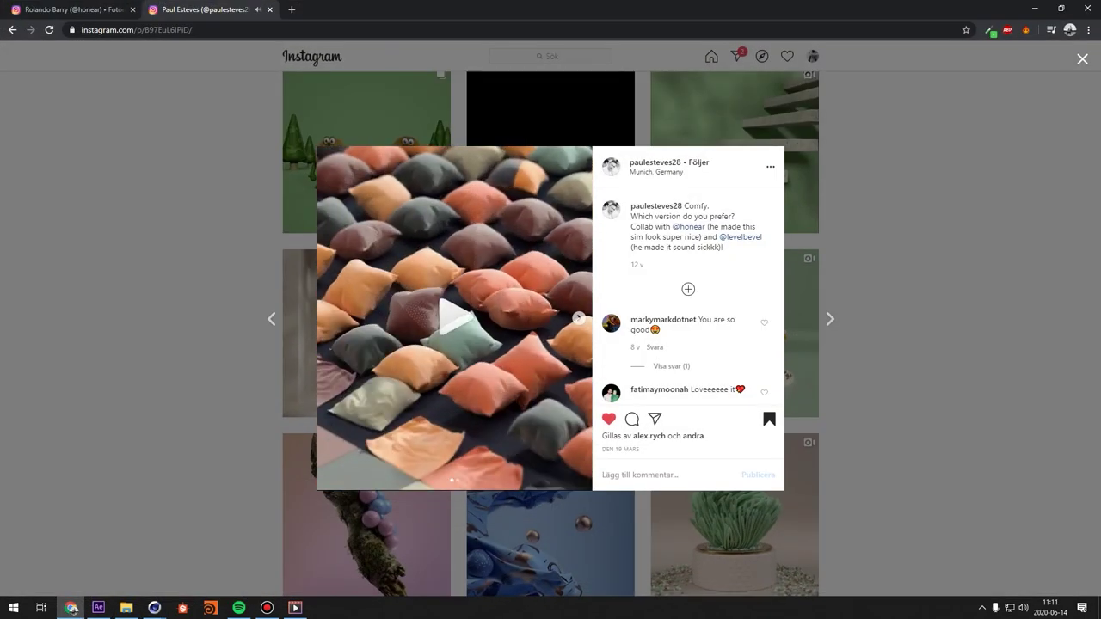
pyautogui.click(1035, 8)
# Play the baked pillow animation once more to compare it with the reference and return to frame 0.
pyautogui.click(475, 510)
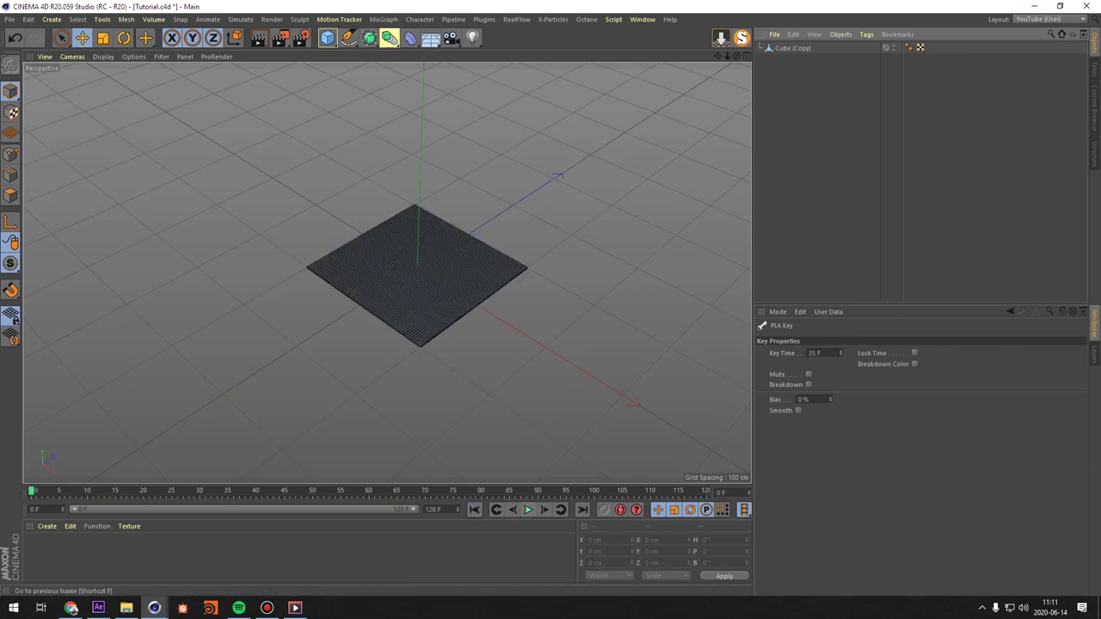
pyautogui.click(528, 510)
pyautogui.click(528, 510)
pyautogui.click(475, 510)
# Rename Cube (Copy) to Pillow.
pyautogui.keyDown('alt'); pyautogui.moveTo(443, 236); pyautogui.dragTo(417, 226); pyautogui.keyUp('alt')
pyautogui.keyDown('alt'); pyautogui.moveTo(386, 272); pyautogui.dragTo(344, 276, button='middle'); pyautogui.keyUp('alt')
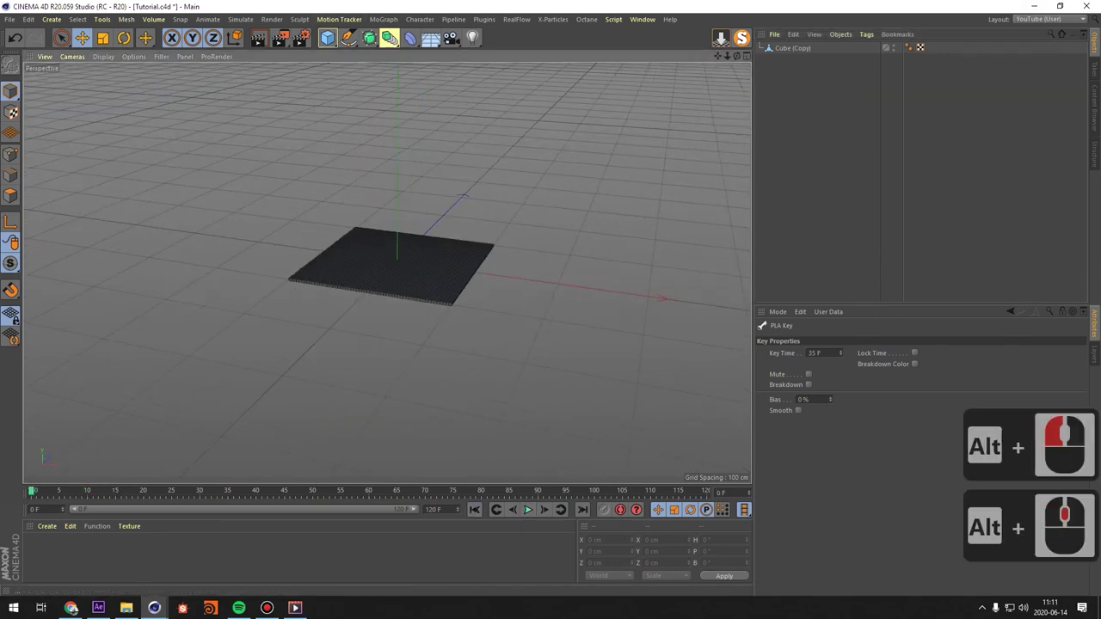
pyautogui.moveTo(328, 38); pyautogui.dragTo(437, 96)
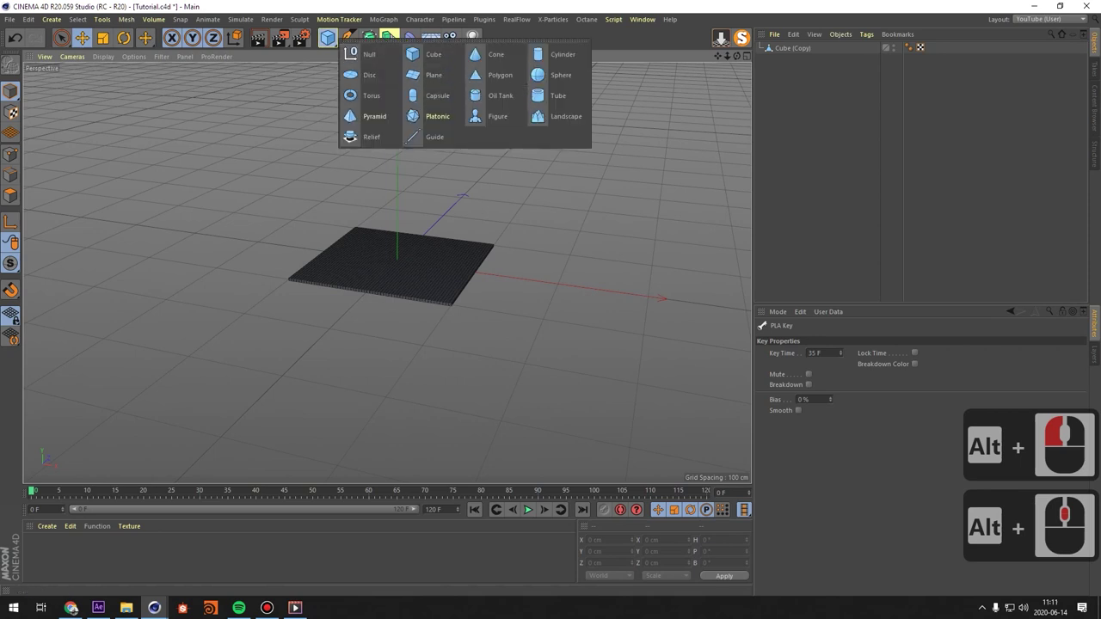
pyautogui.click(793, 48)
pyautogui.click(793, 48)
pyautogui.doubleClick(793, 48)
pyautogui.write('Pillow')
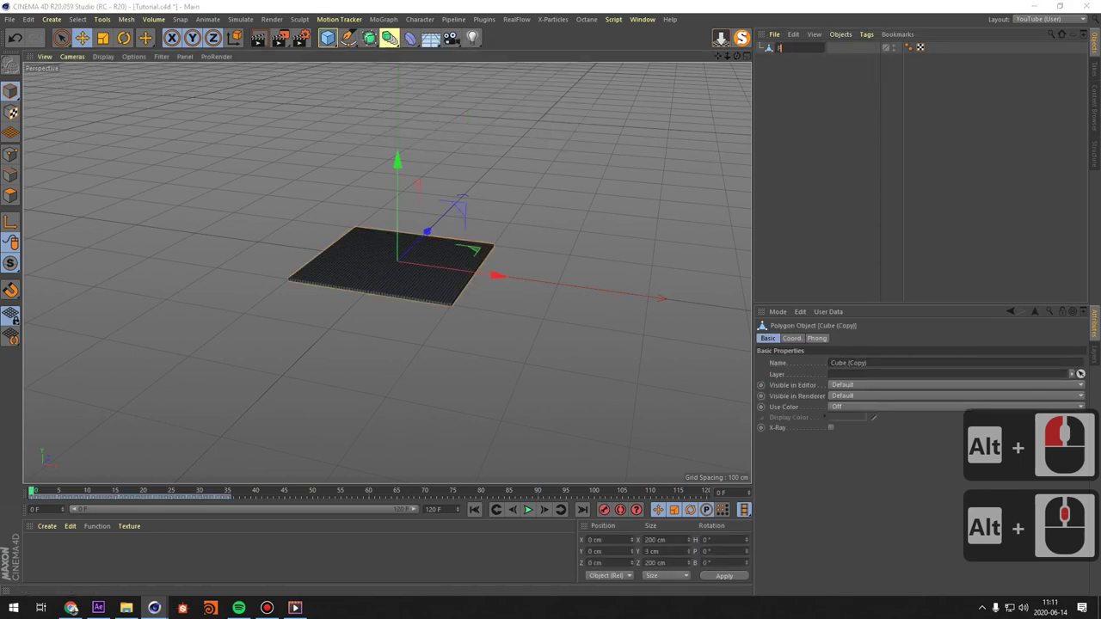
pyautogui.press('Return')
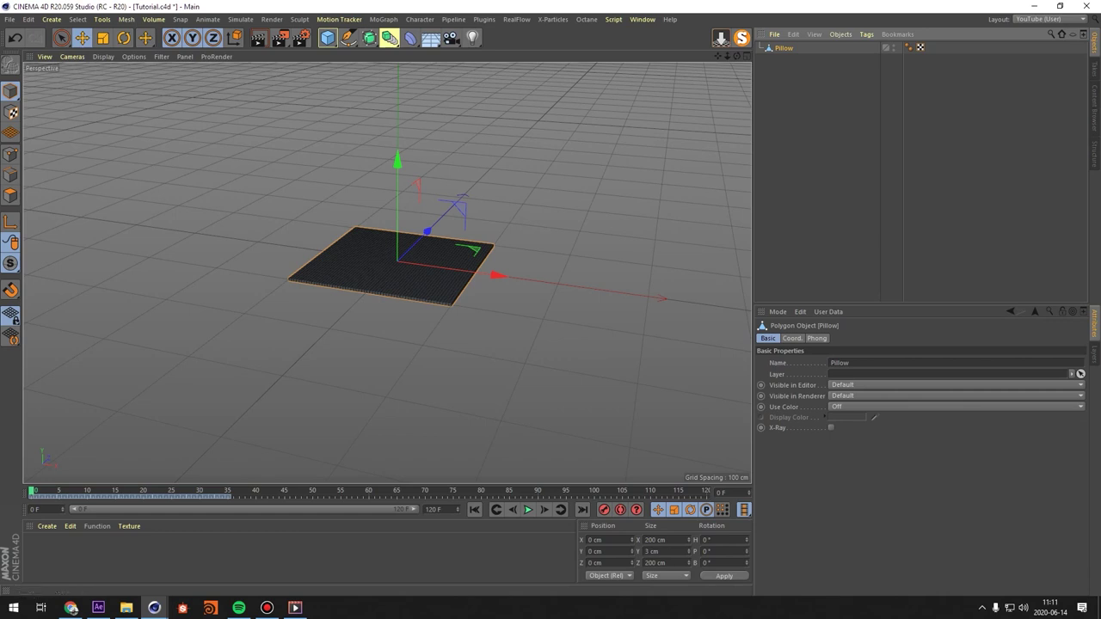
pyautogui.keyDown('alt'); pyautogui.moveTo(405, 256); pyautogui.dragTo(386, 273, button='middle'); pyautogui.keyUp('alt')
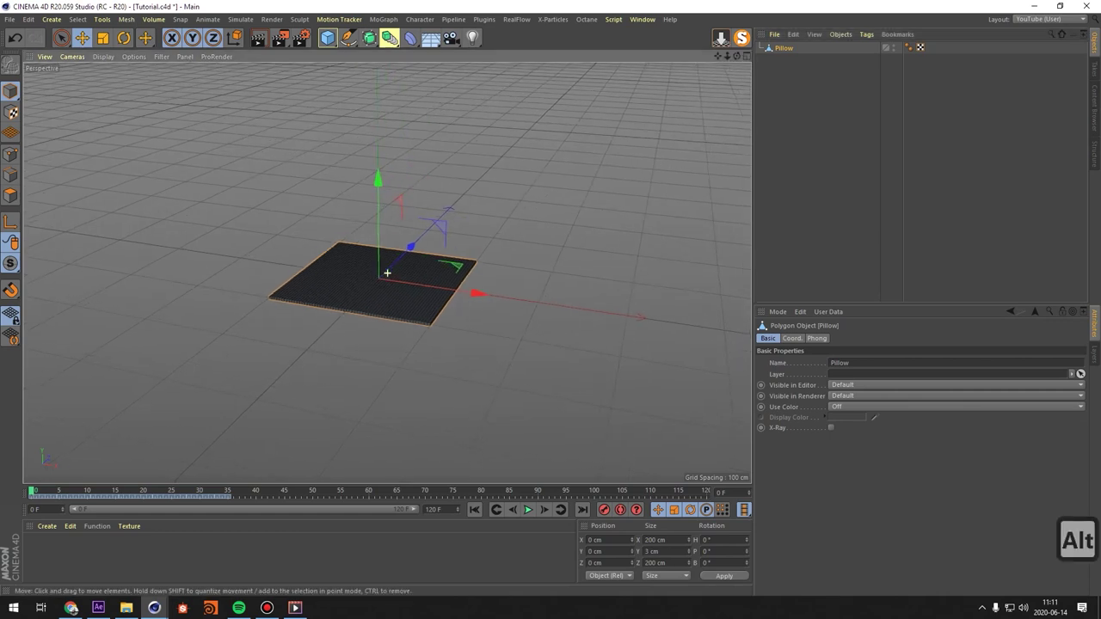
pyautogui.moveTo(409, 264)
pyautogui.keyDown('alt'); pyautogui.mouseDown()
pyautogui.moveTo(422, 253)
pyautogui.moveTo(413, 268)
pyautogui.mouseUp(); pyautogui.keyUp('alt')
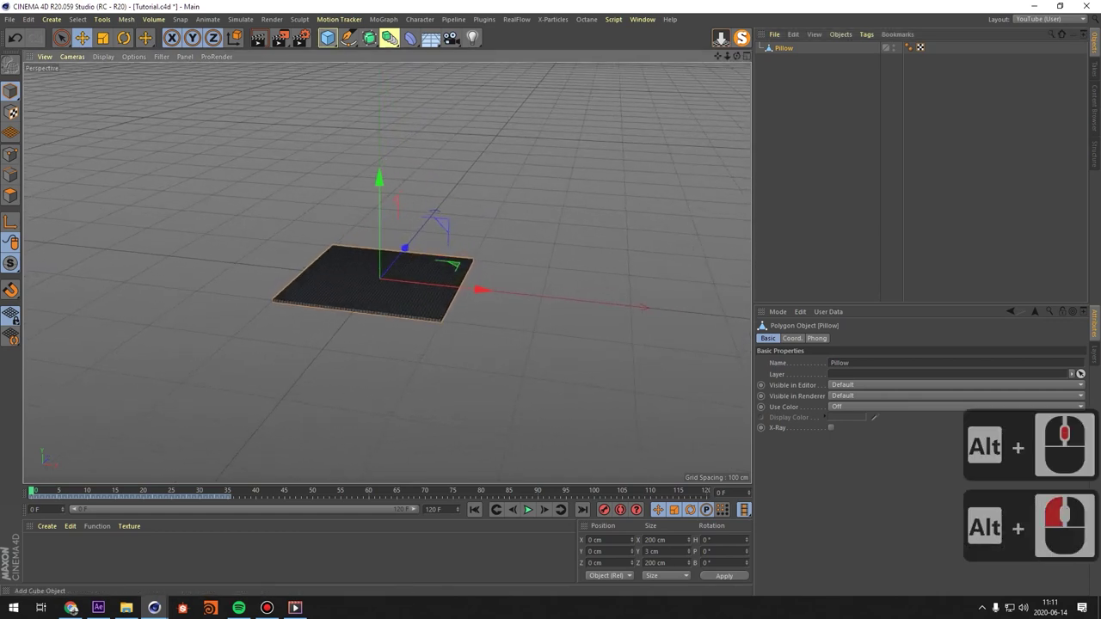
pyautogui.moveTo(328, 38); pyautogui.dragTo(434, 75)
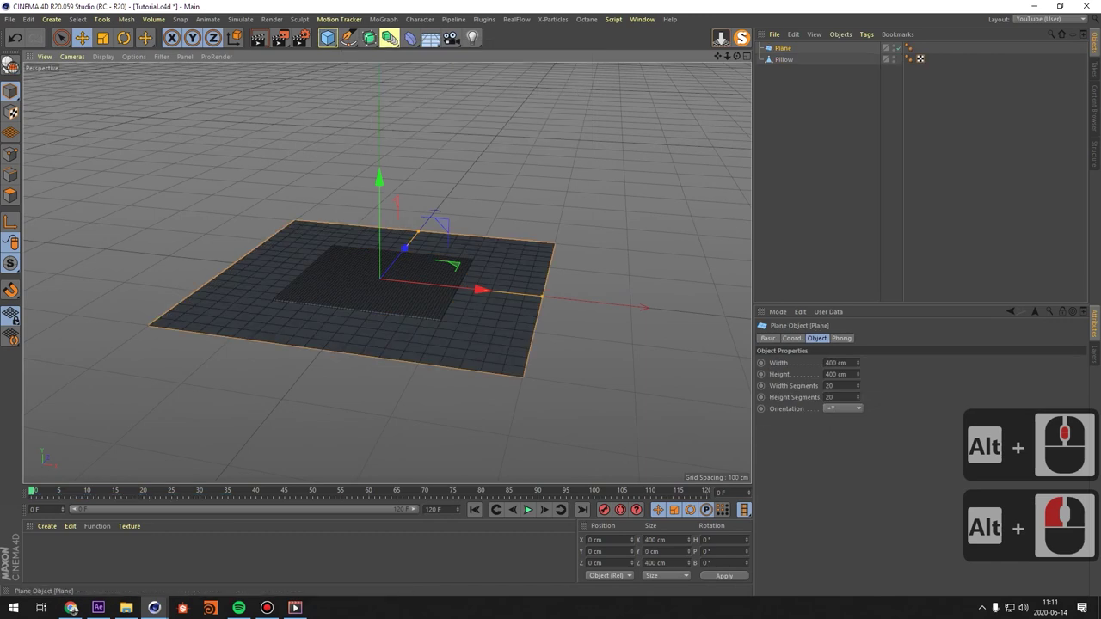
pyautogui.click(783, 48)
pyautogui.press('Delete')
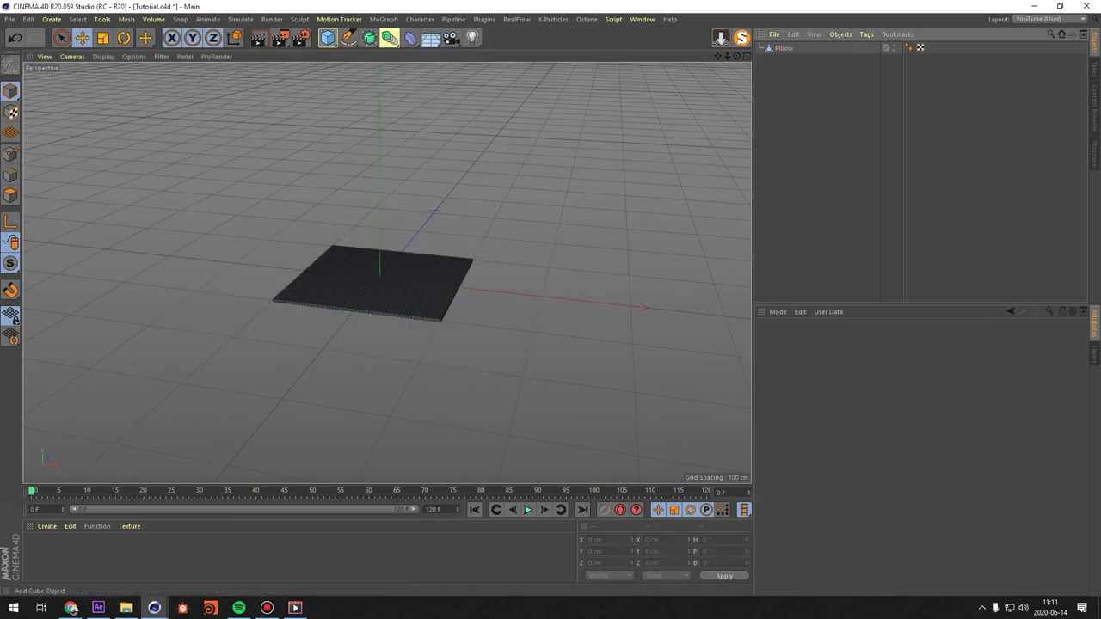
# Add a cube and lower it beneath the Pillow to about -99 cm in Y.
pyautogui.click(327, 37)
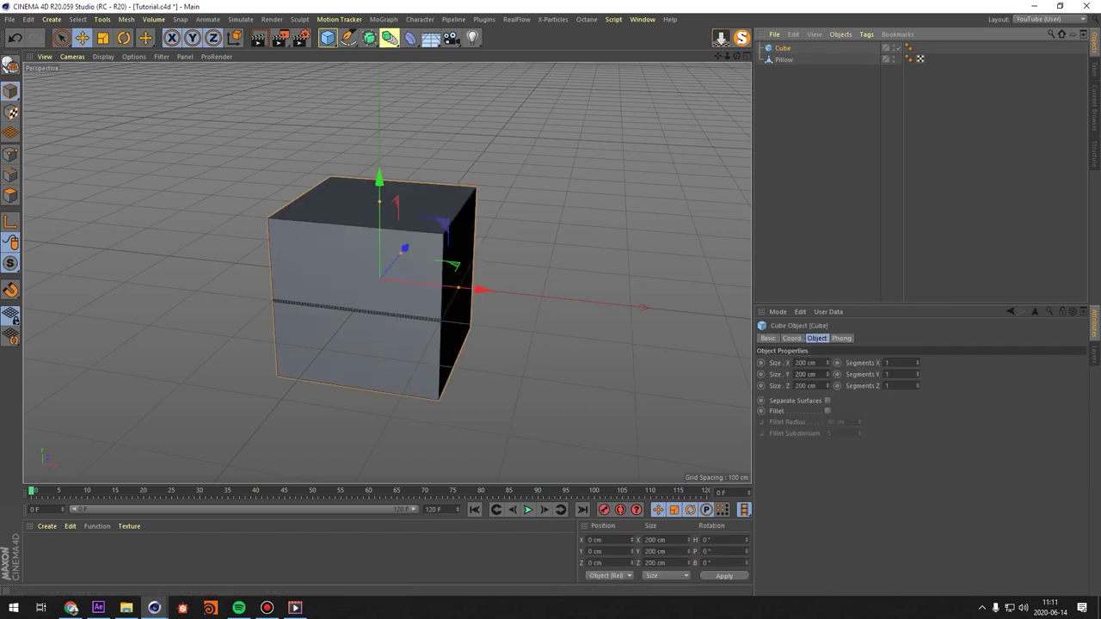
pyautogui.click(721, 37)
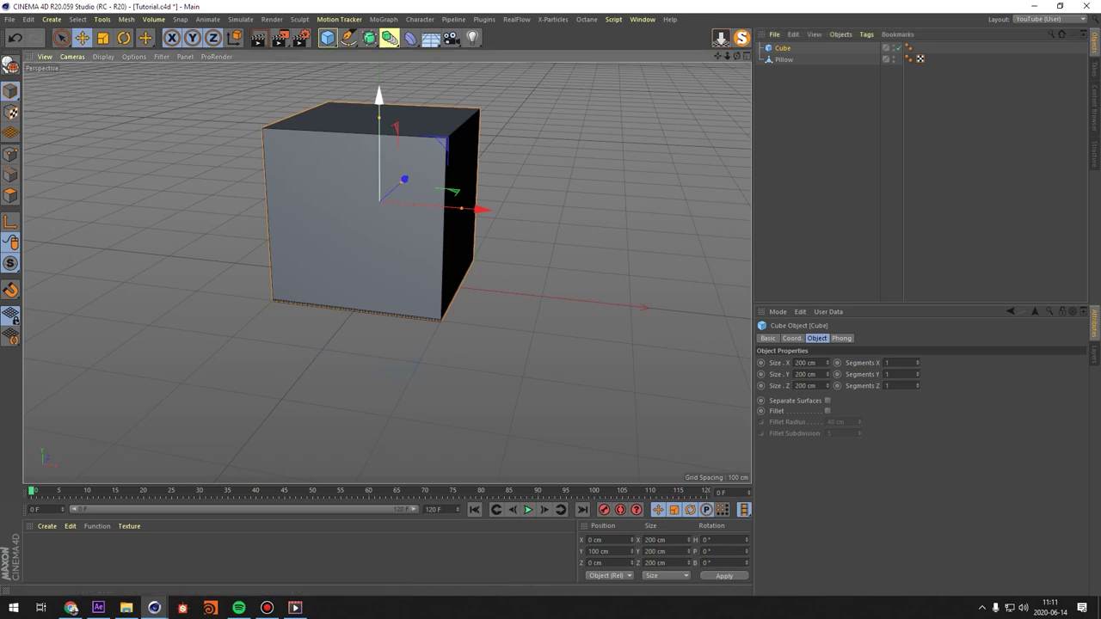
pyautogui.moveTo(380, 96); pyautogui.dragTo(379, 253)
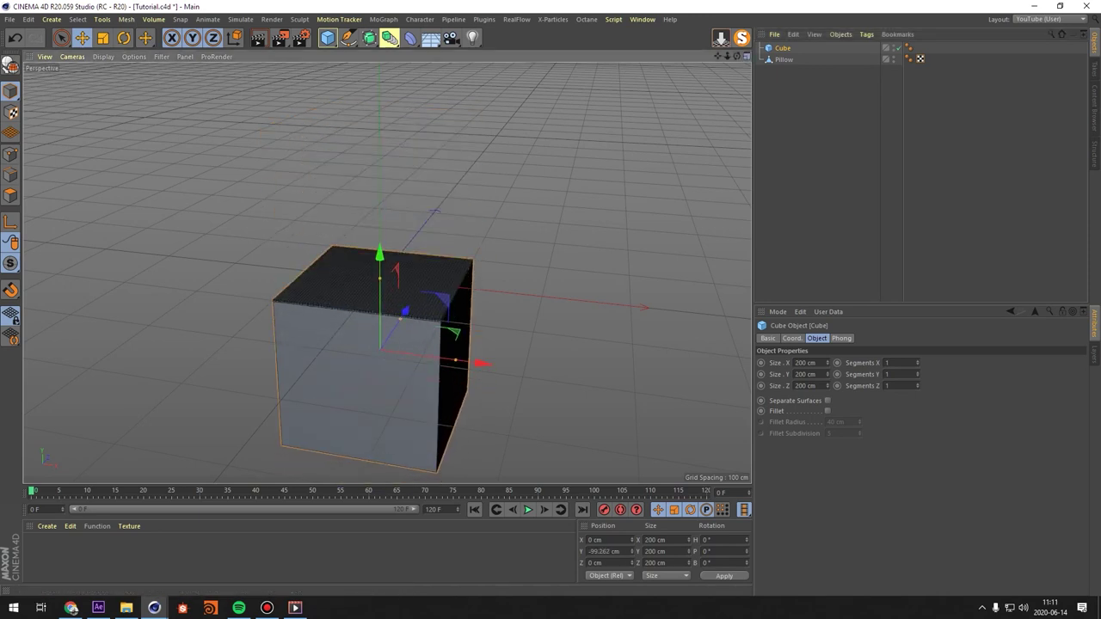
# Using the front view, set the Cube's Y position to -102 cm so its top face sits just under the Pillow.
pyautogui.click(747, 56)
pyautogui.scroll(5, 568, 413)
pyautogui.scroll(4, 567, 332)
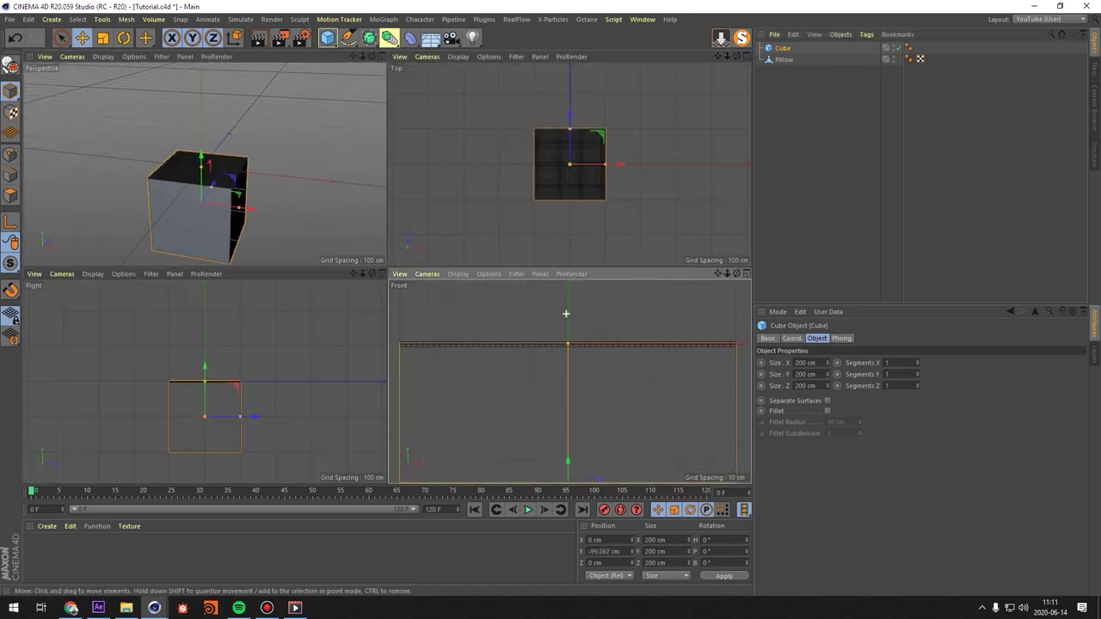
pyautogui.scroll(-3, 551, 398)
pyautogui.moveTo(562, 416); pyautogui.dragTo(562, 421)
pyautogui.scroll(-1, 534, 367)
pyautogui.scroll(5, 546, 360)
pyautogui.scroll(-3, 567, 396)
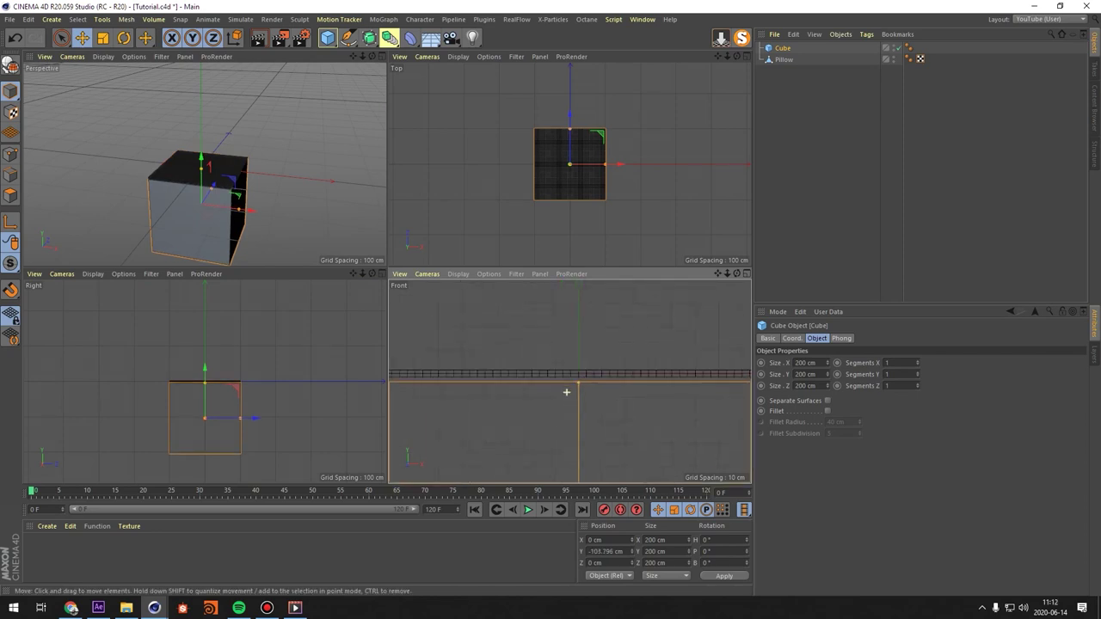
pyautogui.click(792, 338)
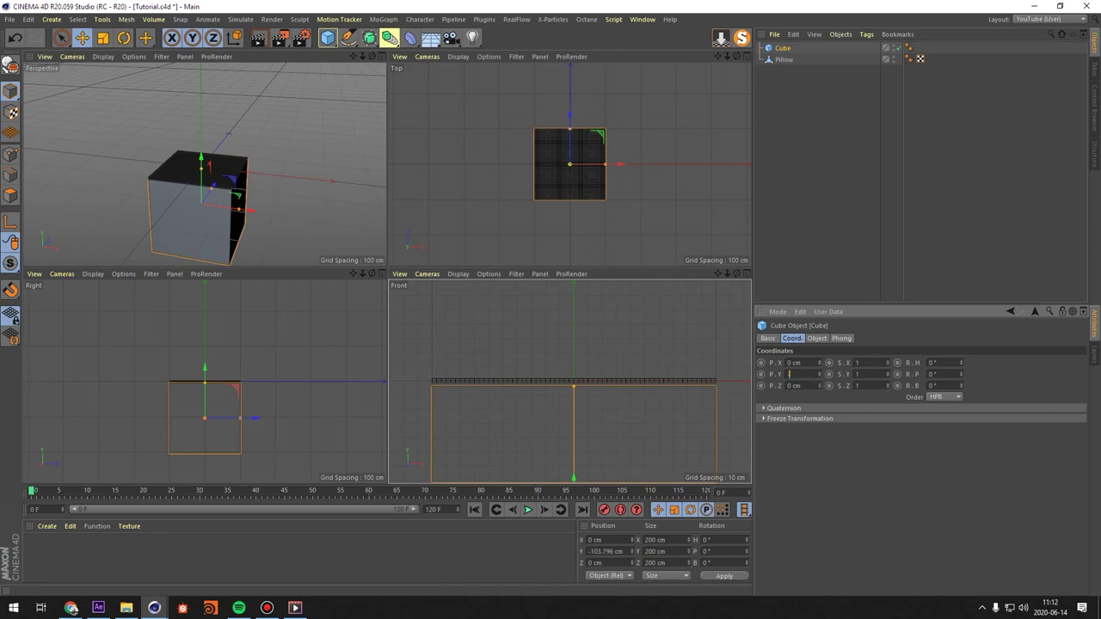
pyautogui.press('Return')
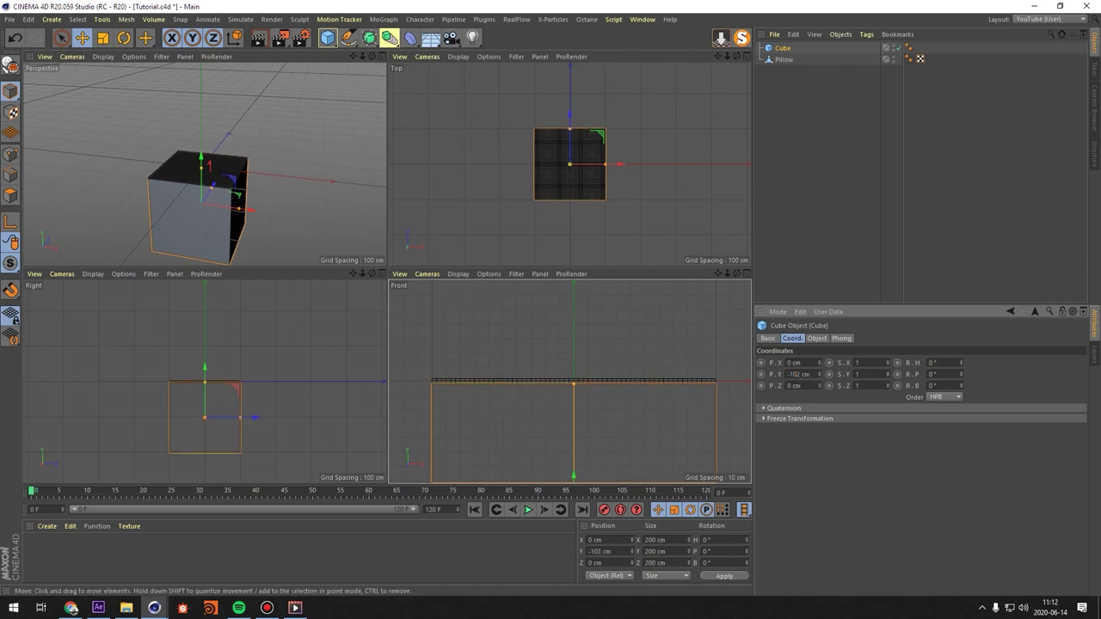
pyautogui.scroll(6, 593, 381)
pyautogui.scroll(1, 467, 387)
pyautogui.scroll(-10, 464, 387)
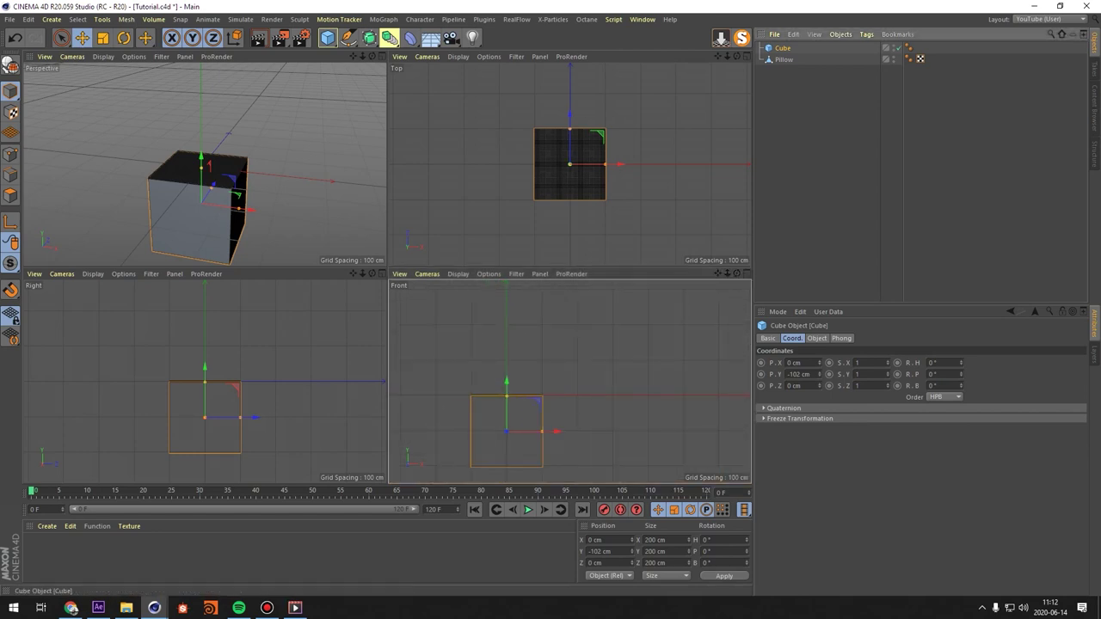
# Reorder the Cube below the Pillow in the object hierarchy and give the Cube a Collider Body tag.
pyautogui.moveTo(783, 48); pyautogui.dragTo(784, 65)
pyautogui.rightClick(787, 60)
pyautogui.moveTo(848, 183)
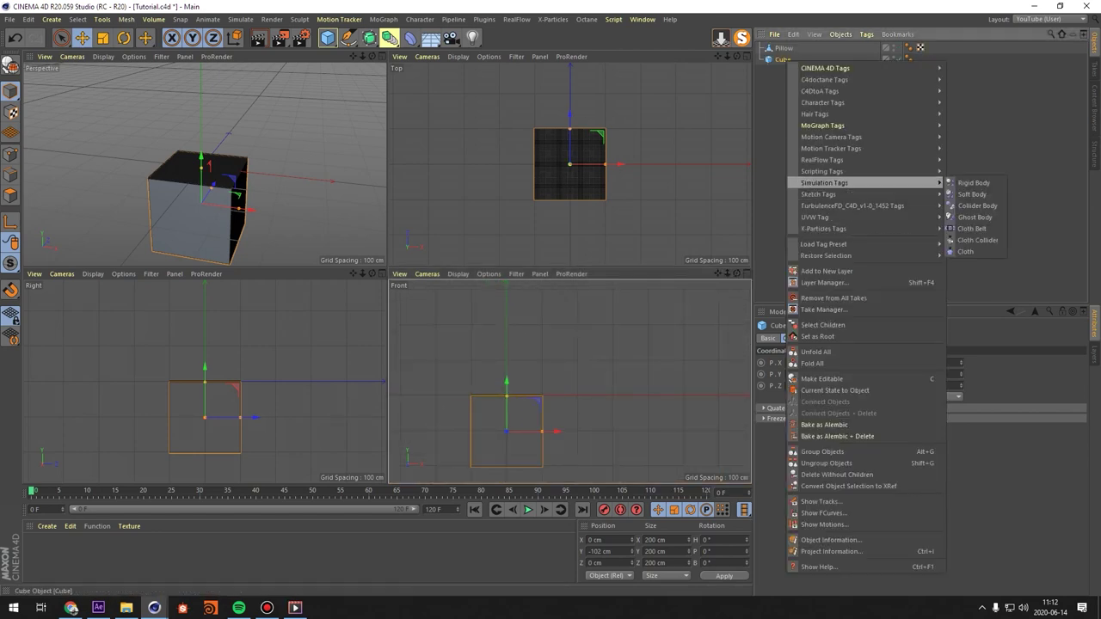
pyautogui.click(979, 205)
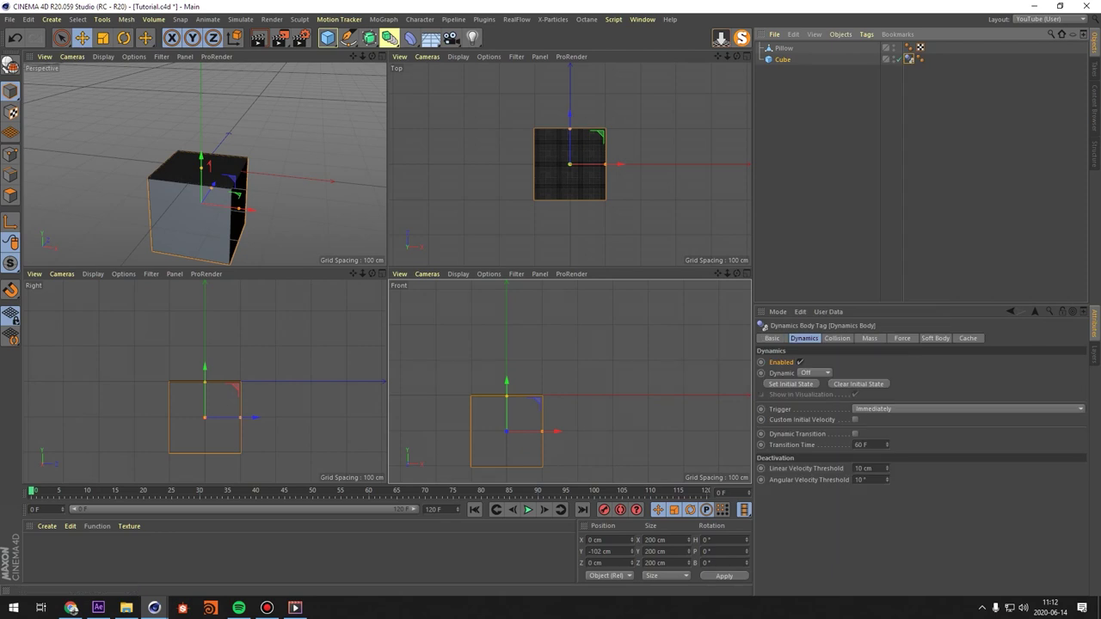
pyautogui.click(837, 339)
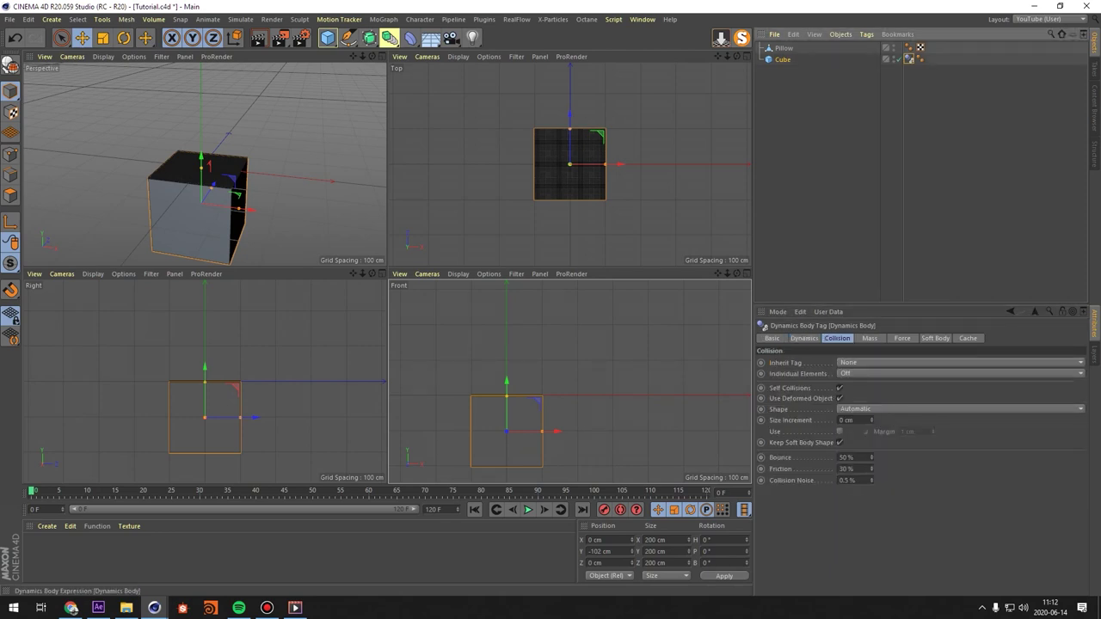
pyautogui.middleClick(232, 163)
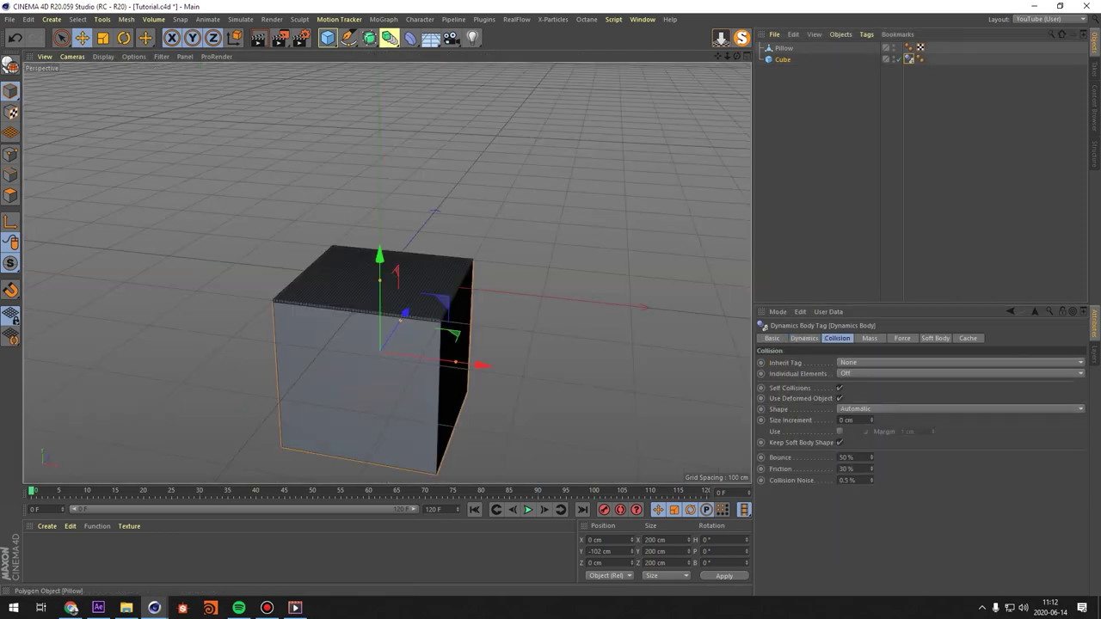
# Give the Pillow a Soft Body simulation tag.
pyautogui.click(791, 47)
pyautogui.rightClick(793, 47)
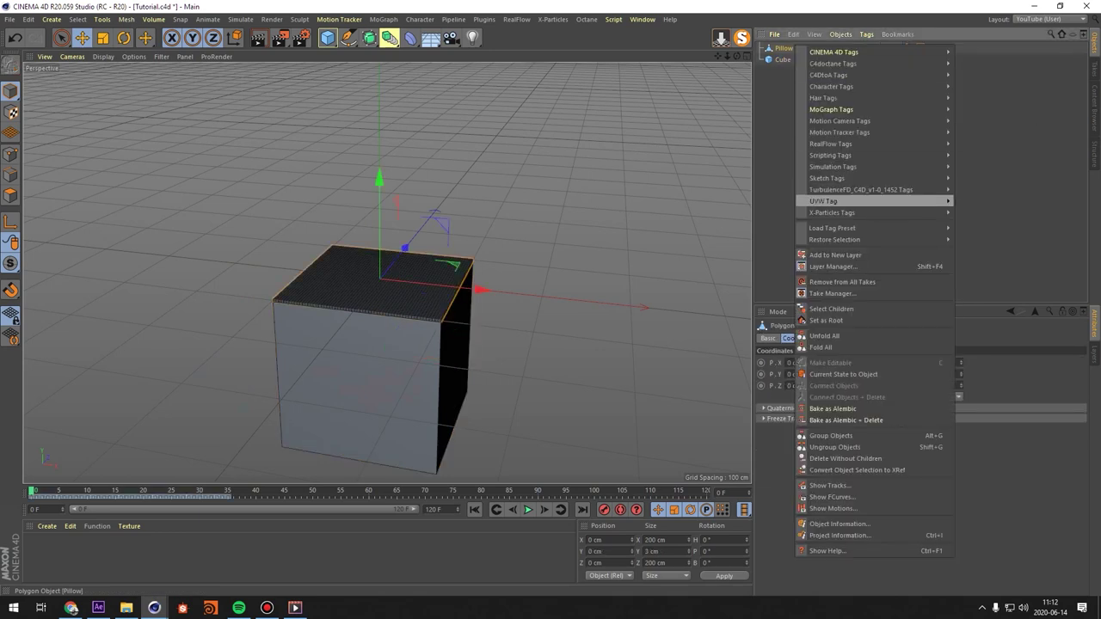
pyautogui.moveTo(835, 167)
pyautogui.click(985, 189)
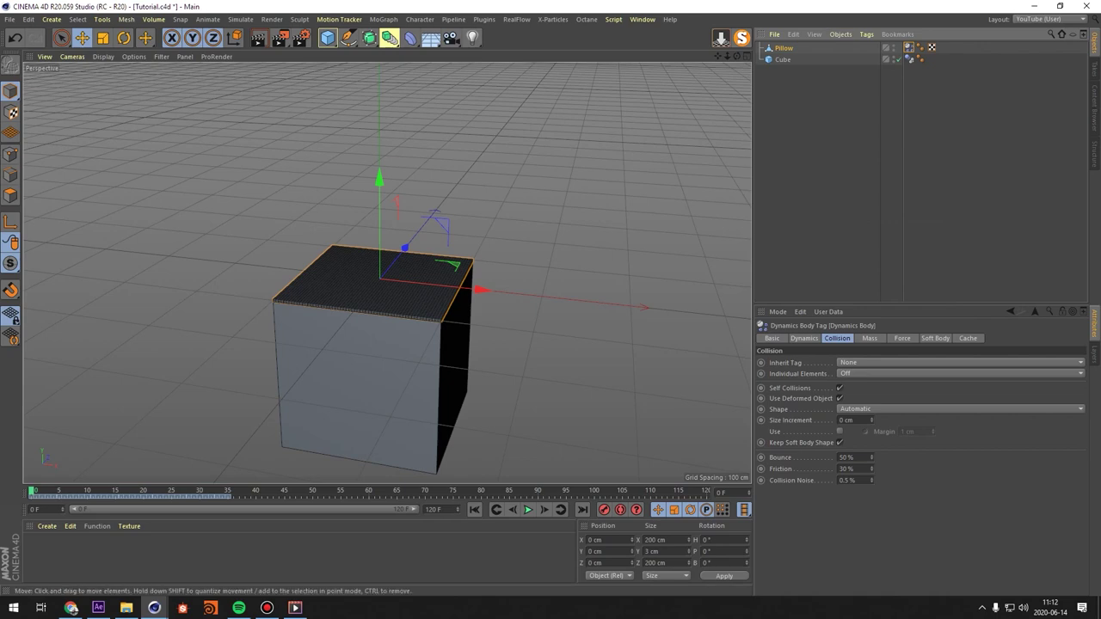
# Examine the collision, force and soft body settings of the Pillow's dynamics tag and inspect the Pillow on the Cube.
pyautogui.click(804, 338)
pyautogui.click(837, 338)
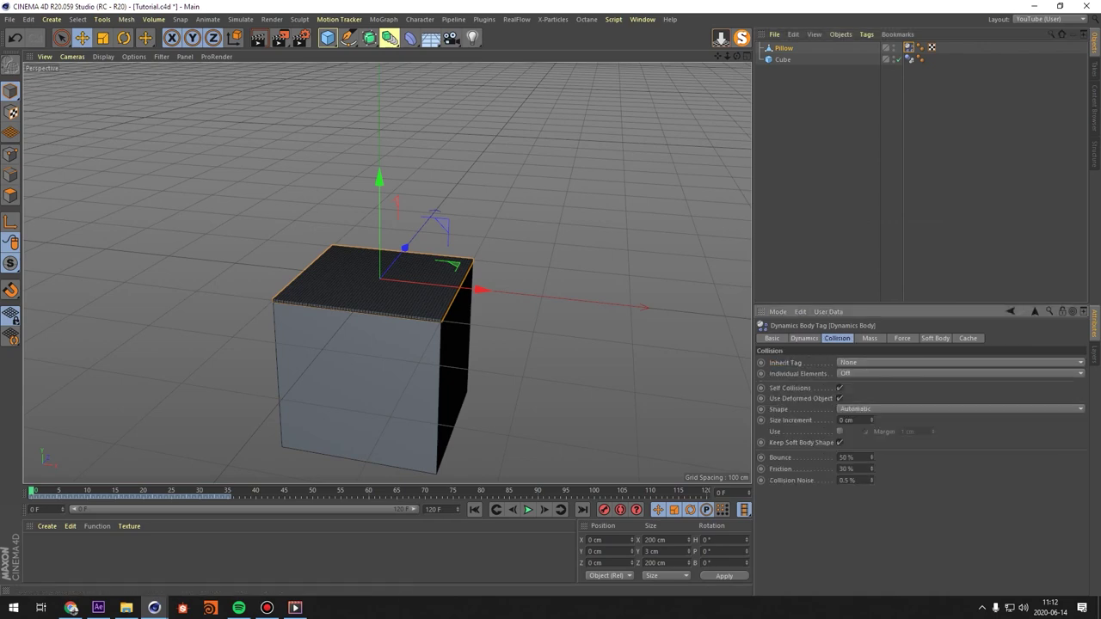
pyautogui.scroll(8, 382, 297)
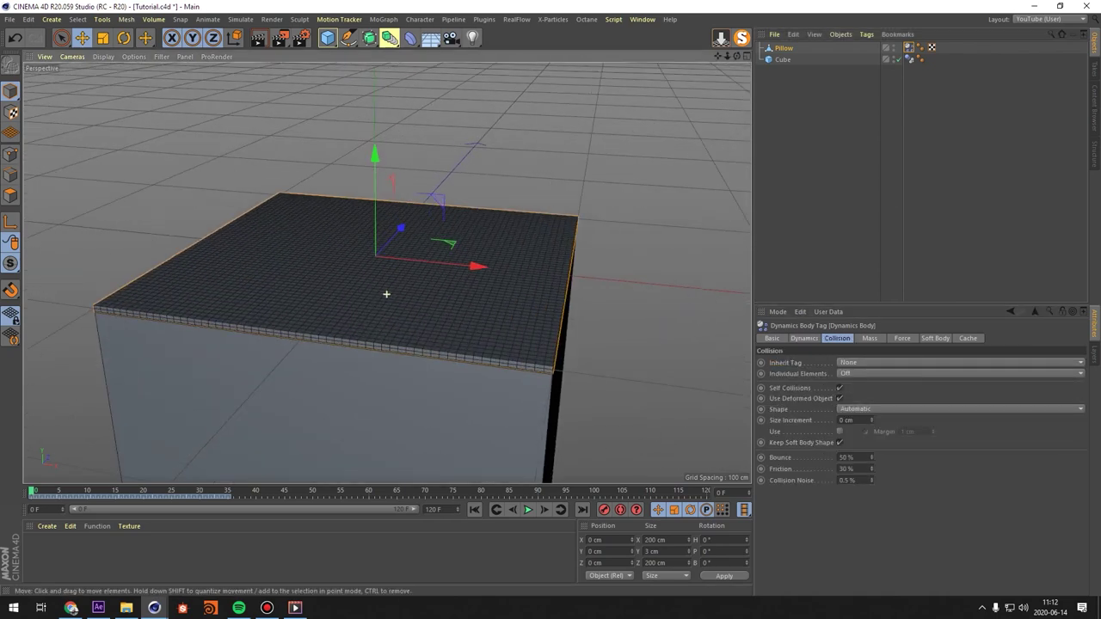
pyautogui.keyDown('alt'); pyautogui.moveTo(387, 295); pyautogui.dragTo(402, 325); pyautogui.keyUp('alt')
pyautogui.keyDown('alt'); pyautogui.scroll(-10, 401, 326); pyautogui.keyUp('alt')
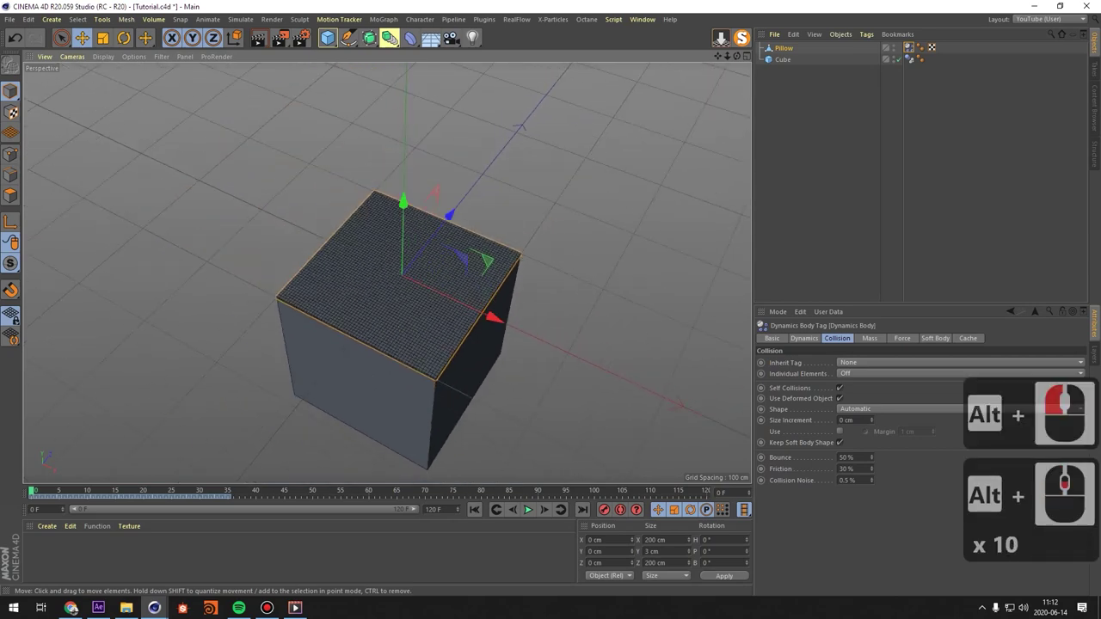
pyautogui.keyDown('alt'); pyautogui.moveTo(389, 303); pyautogui.dragTo(387, 273, button='middle'); pyautogui.keyUp('alt')
pyautogui.keyDown('alt'); pyautogui.moveTo(387, 273); pyautogui.dragTo(398, 302); pyautogui.keyUp('alt')
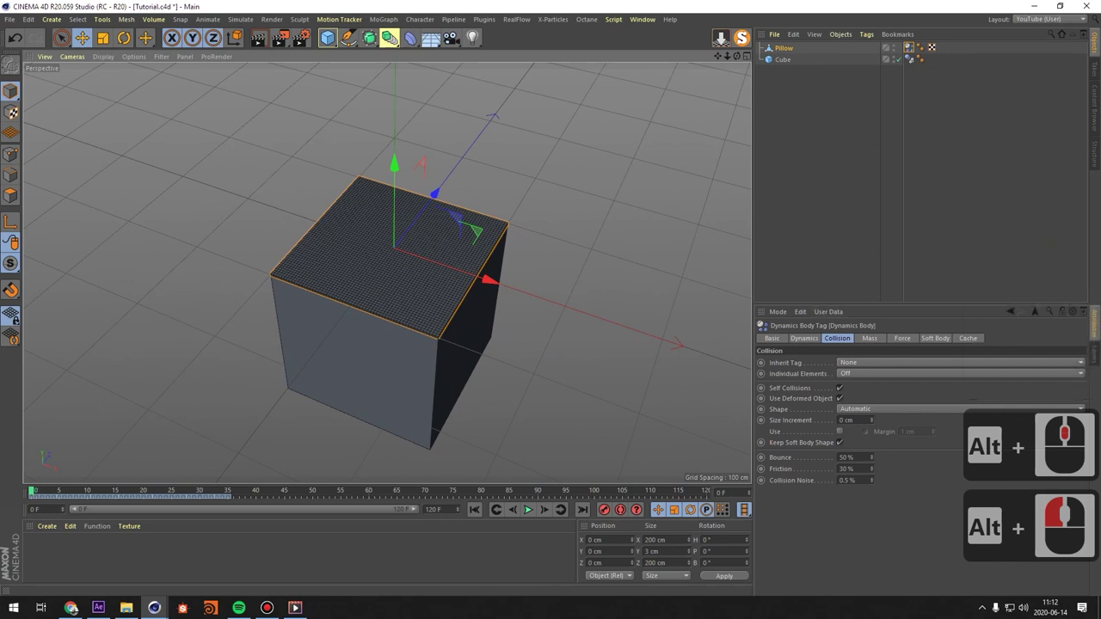
pyautogui.keyDown('alt'); pyautogui.moveTo(363, 256); pyautogui.dragTo(371, 237); pyautogui.keyUp('alt')
pyautogui.keyDown('alt'); pyautogui.moveTo(390, 270); pyautogui.dragTo(372, 278, button='middle'); pyautogui.keyUp('alt')
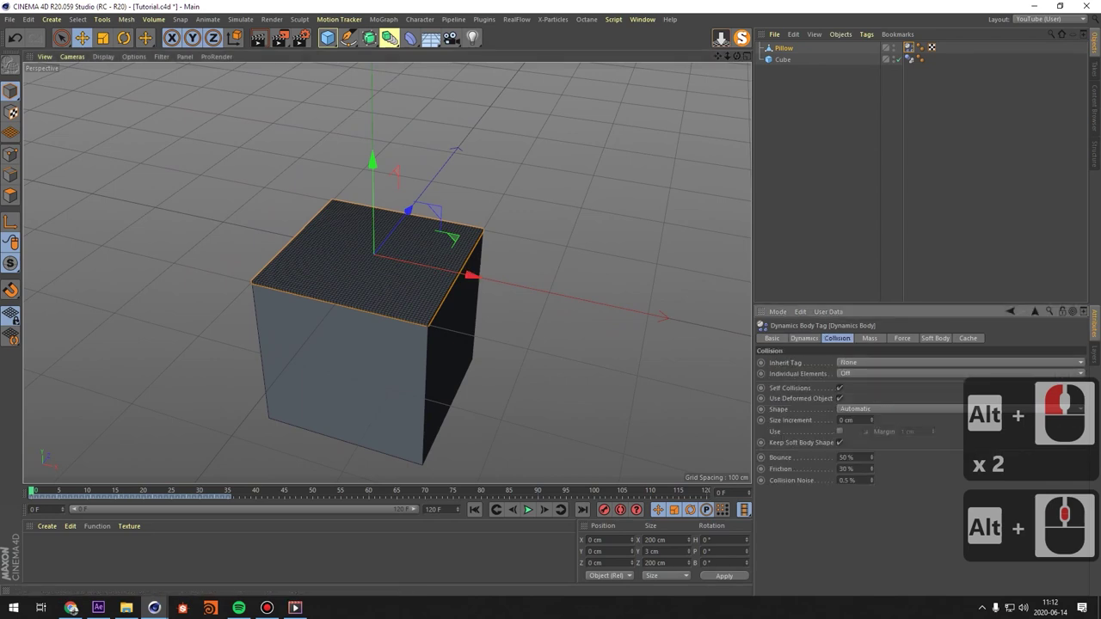
pyautogui.click(903, 339)
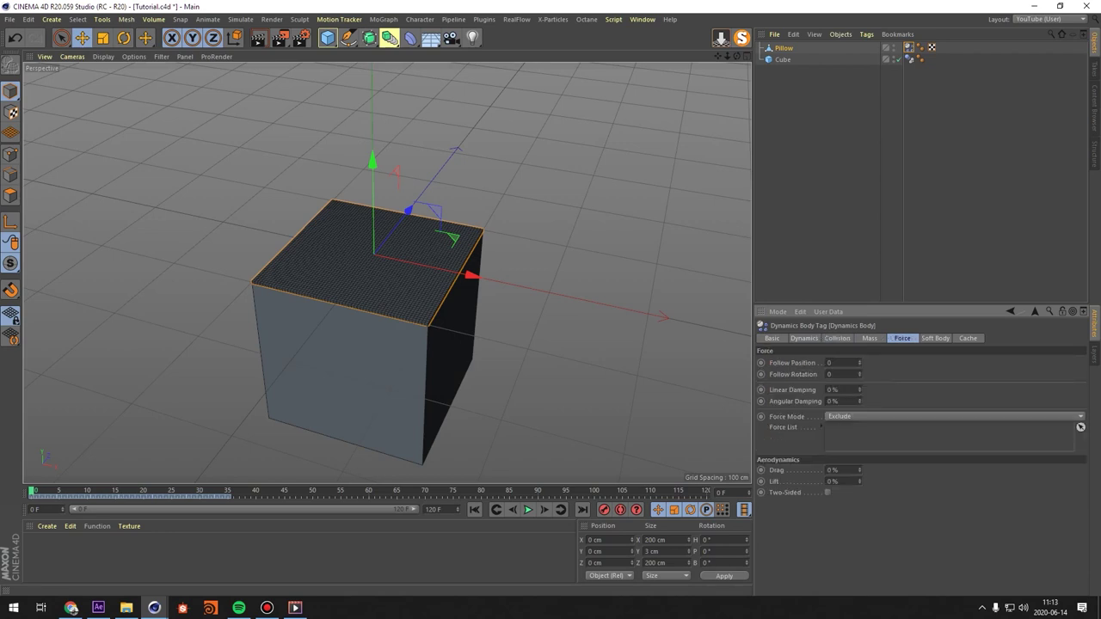
pyautogui.click(935, 339)
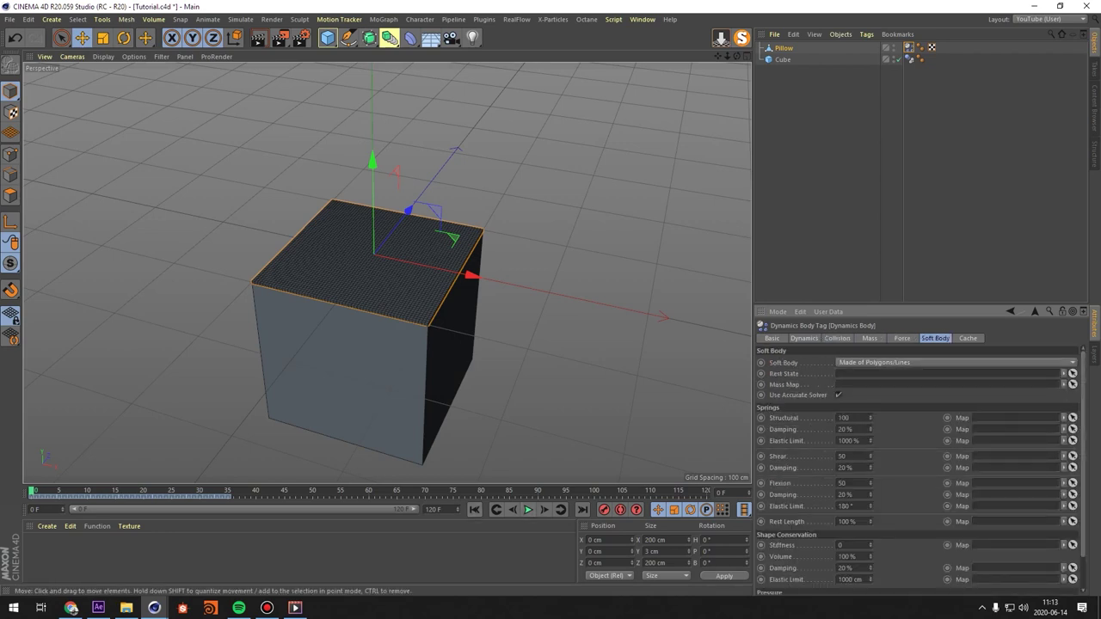
pyautogui.scroll(3, 389, 276)
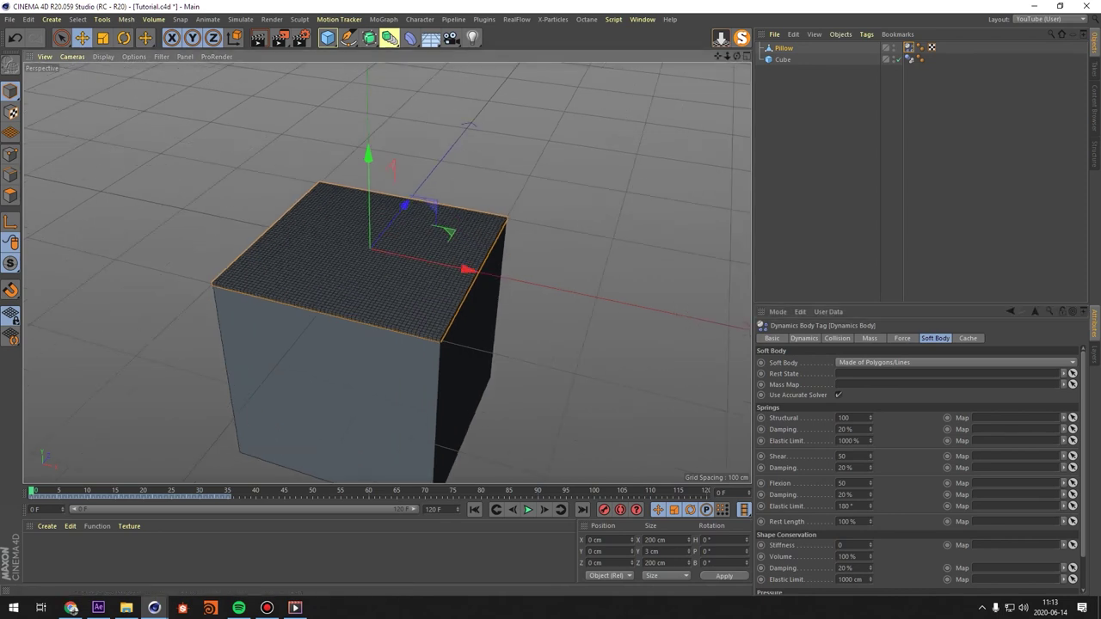
# Set the Pillow's collision bounce to 10%, friction to 70% and shape to Automatic (MoDynamics).
pyautogui.click(837, 339)
pyautogui.click(804, 339)
pyautogui.click(837, 339)
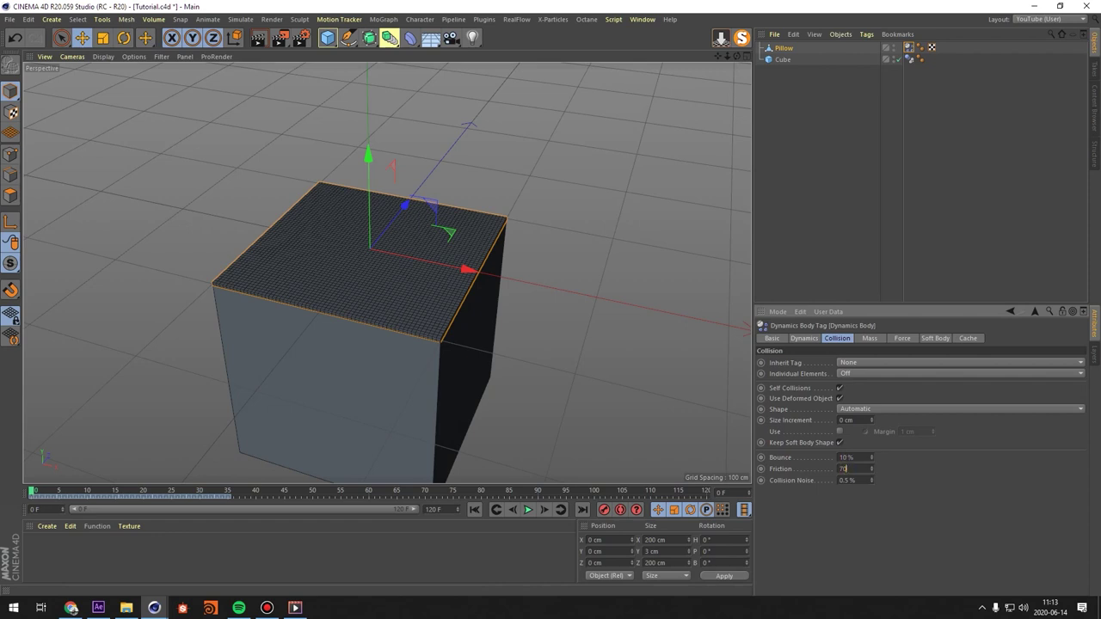
pyautogui.click(874, 409)
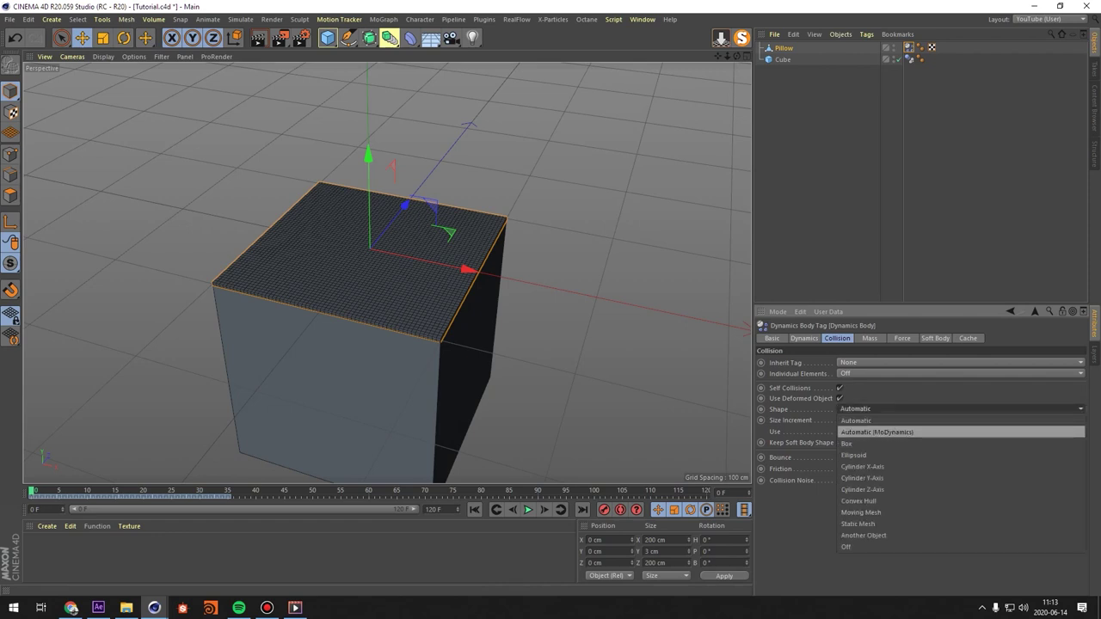
pyautogui.click(891, 432)
# Set the Cube's collider bounce to 10% and friction to 70%, and check its mass settings.
pyautogui.click(909, 59)
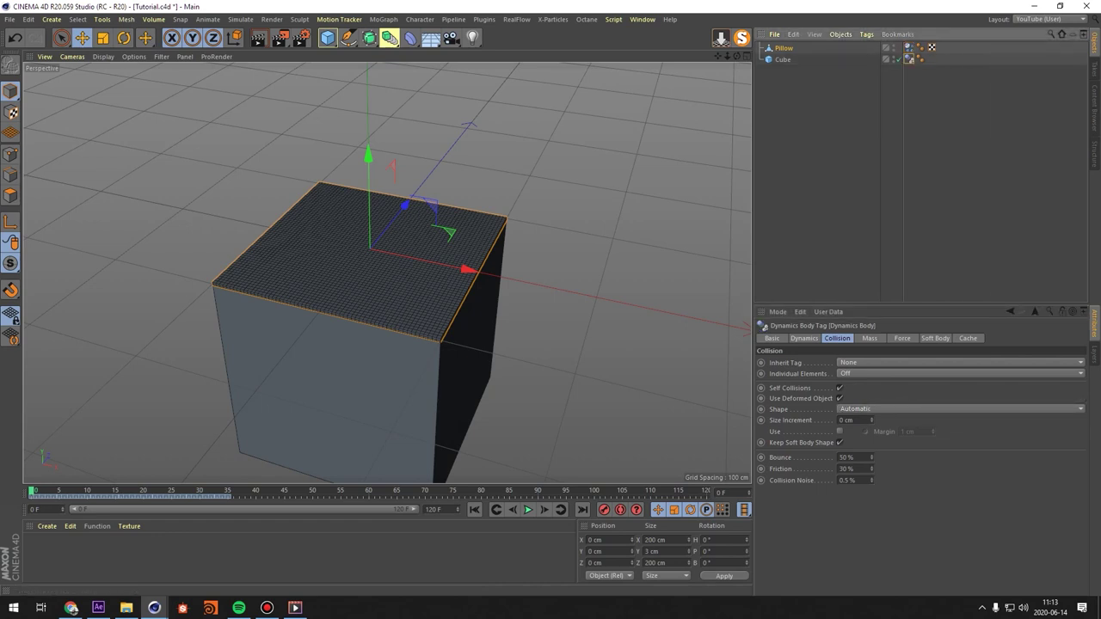
pyautogui.doubleClick(847, 458)
pyautogui.click(910, 48)
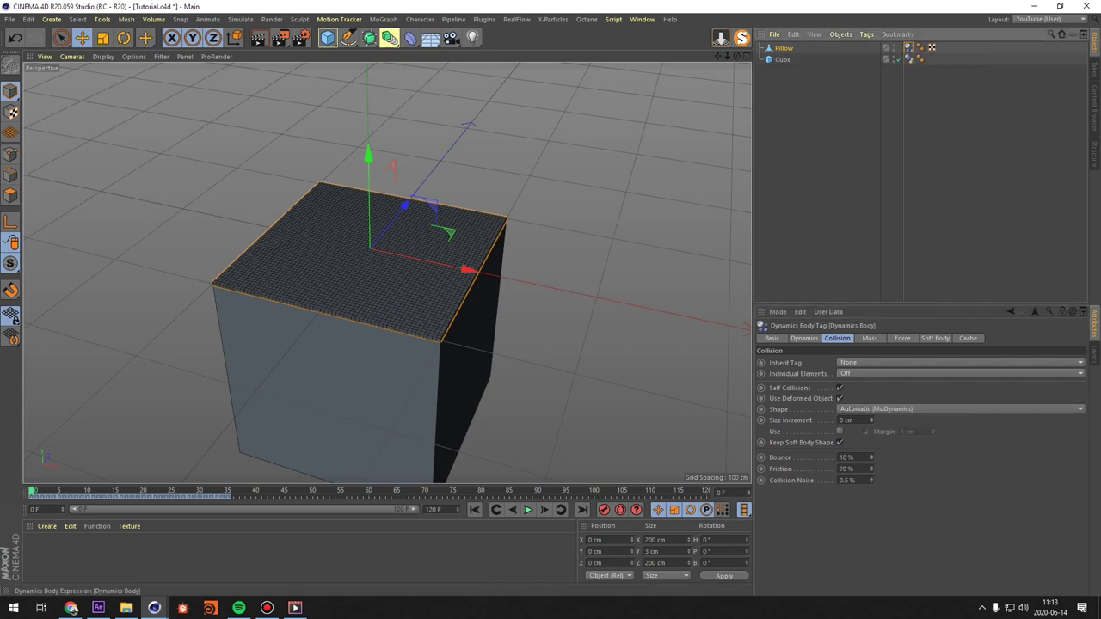
pyautogui.click(909, 59)
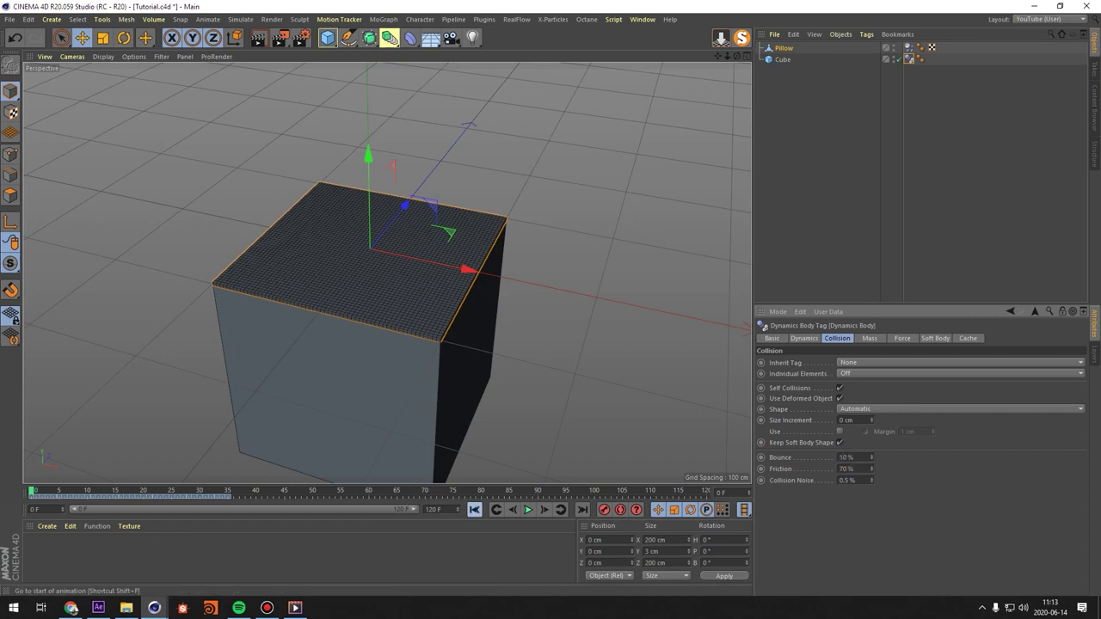
pyautogui.click(869, 339)
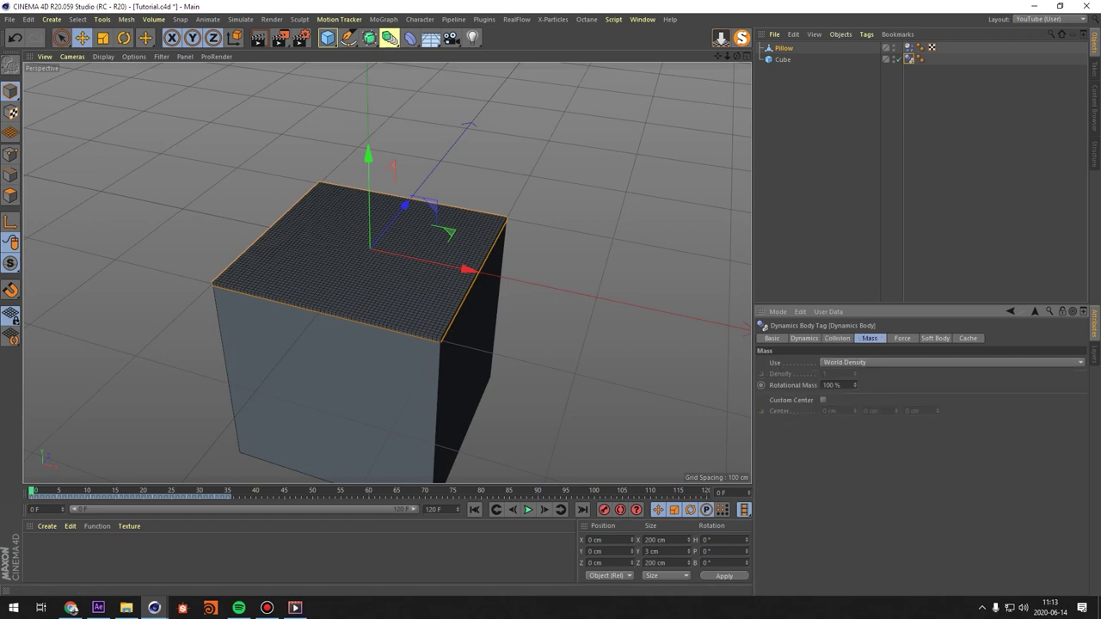
# Set the structural springs of the Pillow's soft body to 45.
pyautogui.click(909, 48)
pyautogui.click(837, 339)
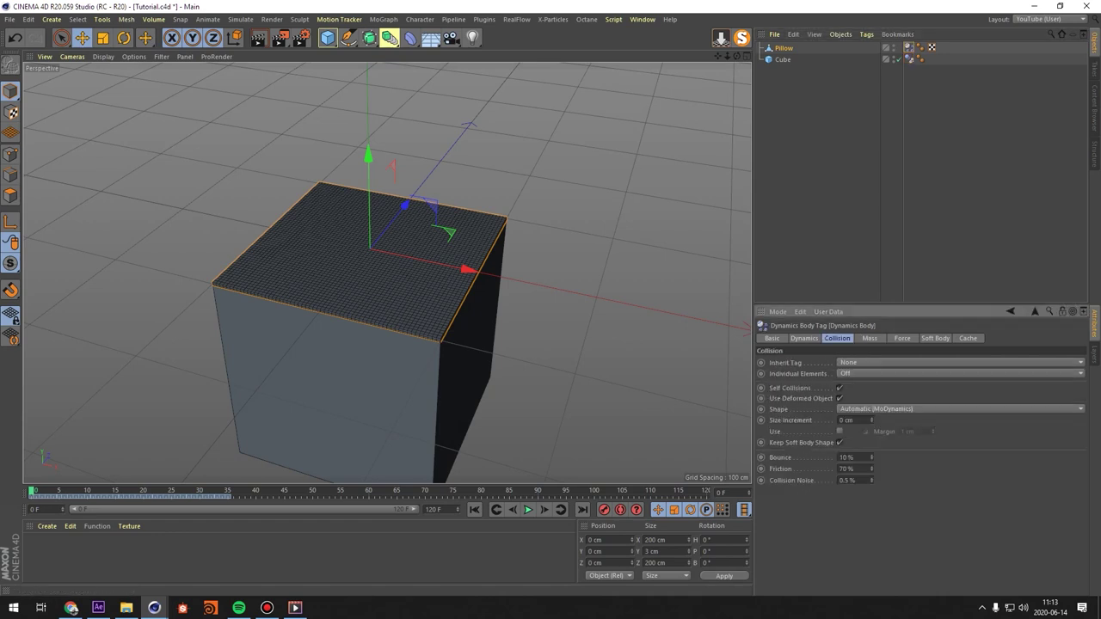
pyautogui.click(870, 338)
pyautogui.click(902, 338)
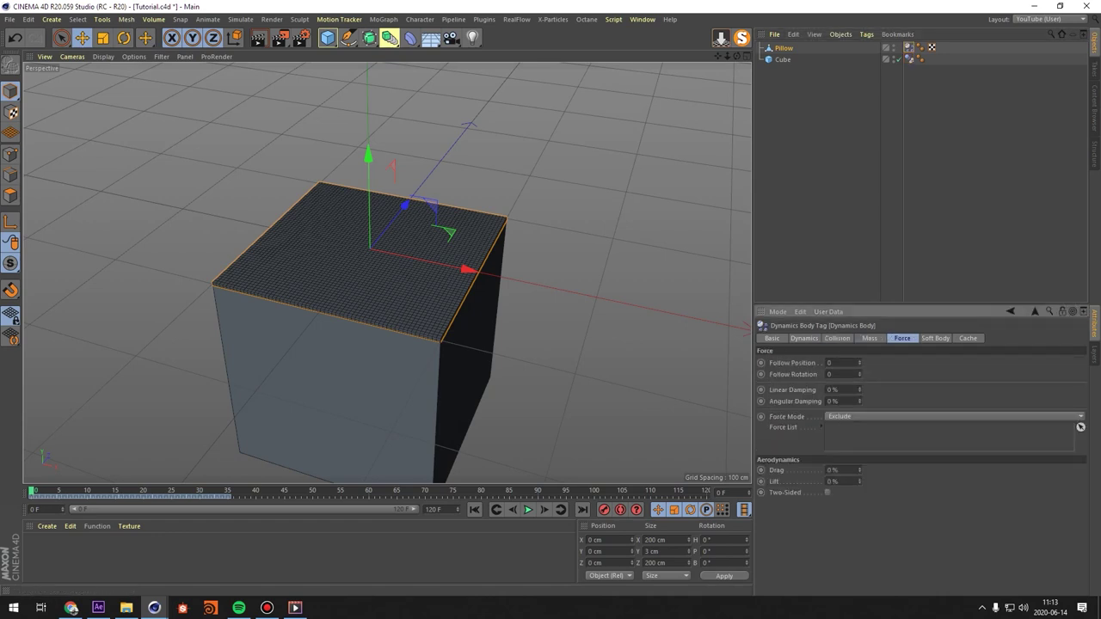
pyautogui.click(935, 338)
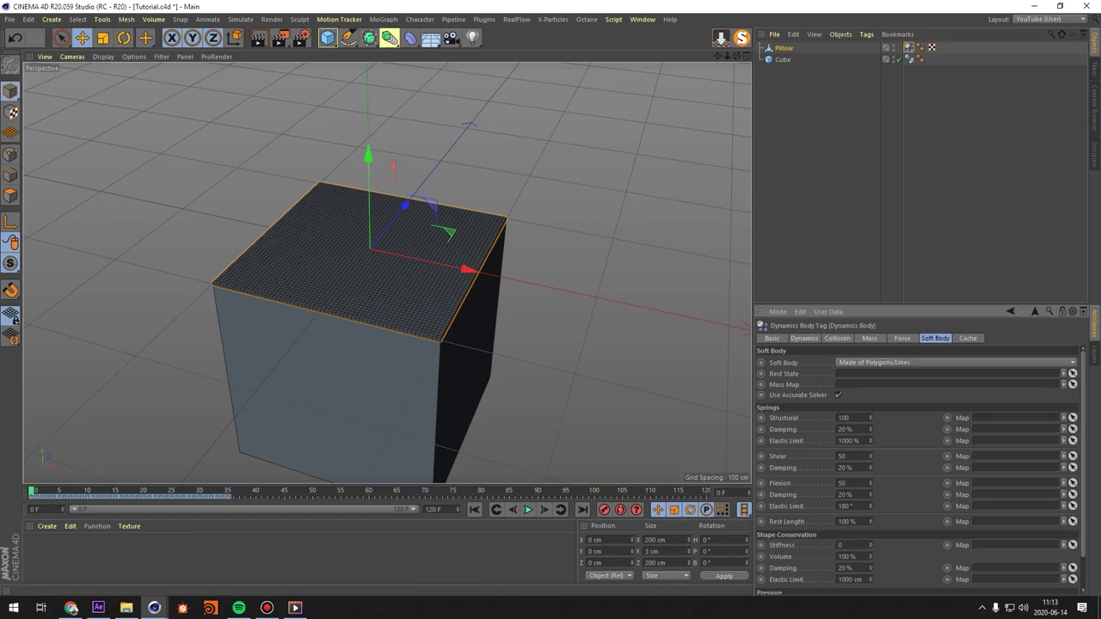
pyautogui.doubleClick(848, 418)
pyautogui.write('45')
# Set the Pillow's shape conservation stiffness to 20 and open the cache settings of its dynamics tag.
pyautogui.scroll(-1, 916, 464)
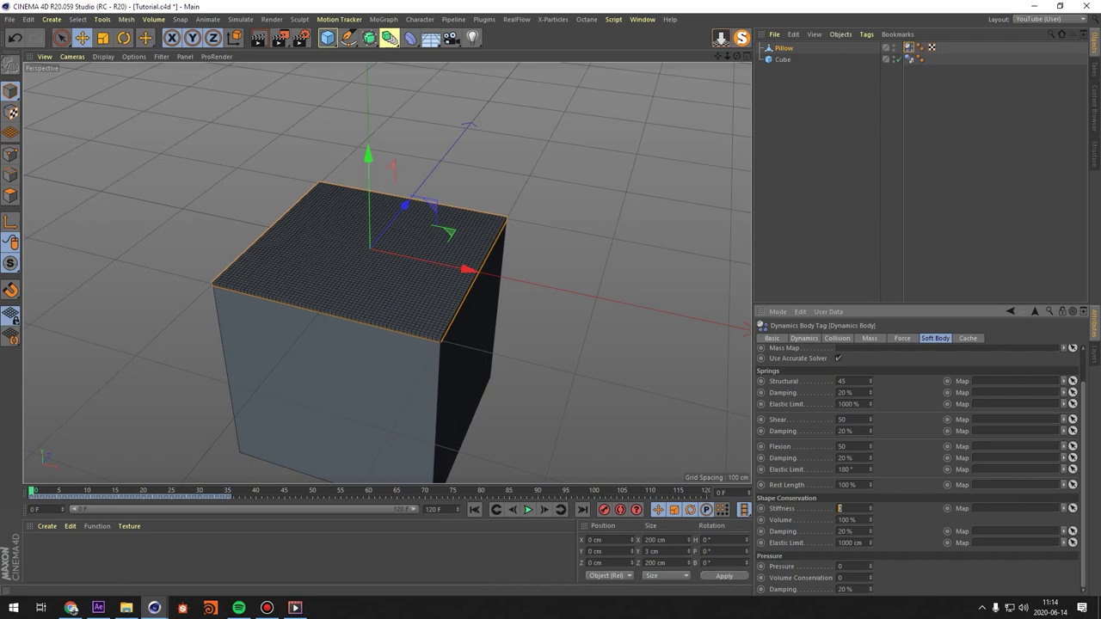
pyautogui.press('Tab')
pyautogui.click(843, 509)
pyautogui.write('20')
pyautogui.scroll(2, 917, 470)
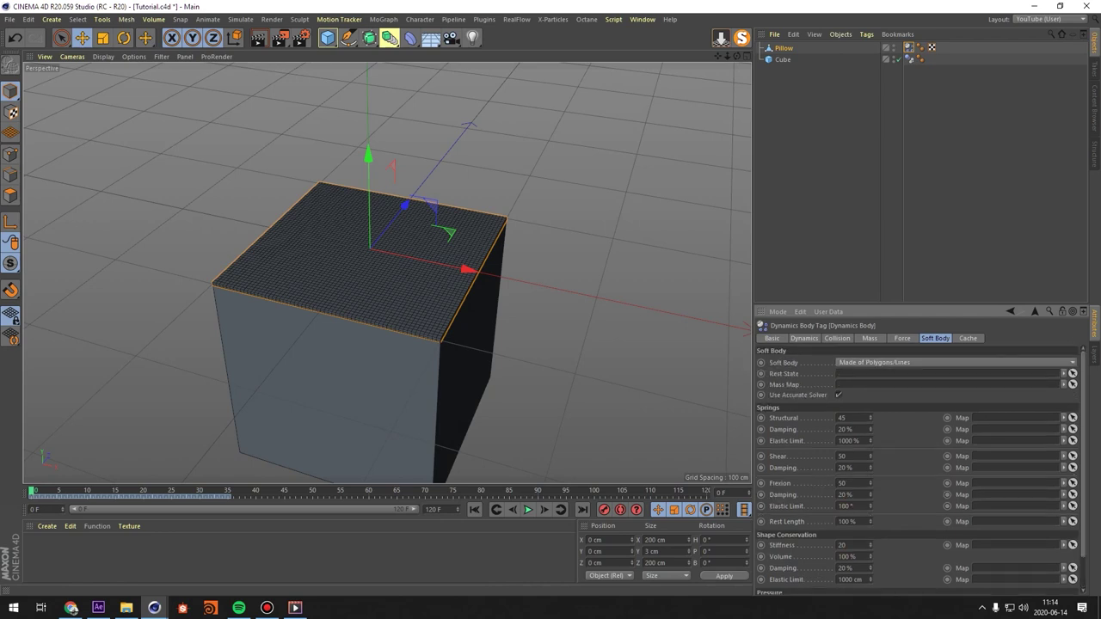
pyautogui.scroll(-2, 917, 470)
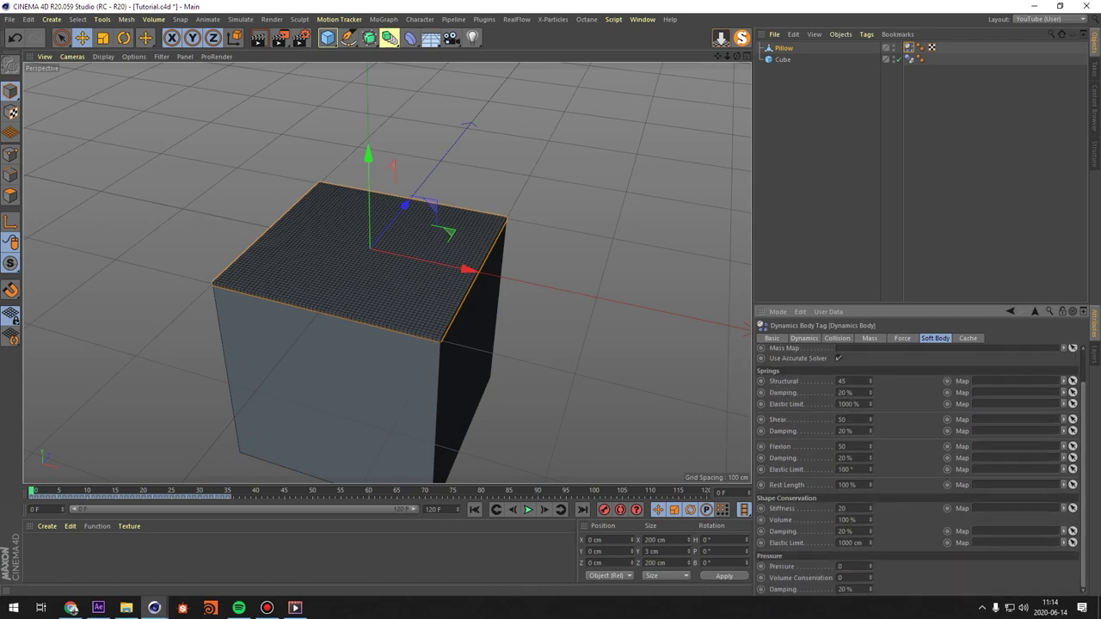
pyautogui.click(968, 338)
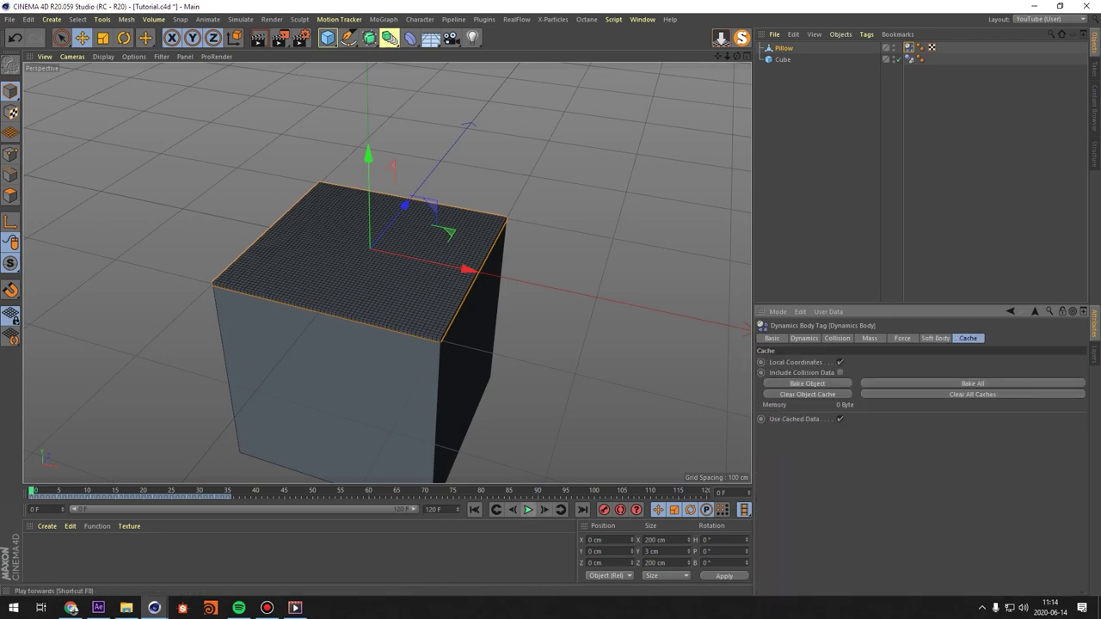
# Switch to the browser and review the reference pillow animation on Instagram.
pyautogui.keyDown('alt'); pyautogui.moveTo(287, 328); pyautogui.dragTo(287, 328); pyautogui.keyUp('alt')
pyautogui.moveTo(406, 241)
pyautogui.keyDown('alt'); pyautogui.mouseDown(button='middle')
pyautogui.moveTo(386, 273)
pyautogui.moveTo(413, 252)
pyautogui.mouseUp(button='middle'); pyautogui.keyUp('alt')
pyautogui.keyDown('alt'); pyautogui.moveTo(387, 286); pyautogui.dragTo(395, 286); pyautogui.keyUp('alt')
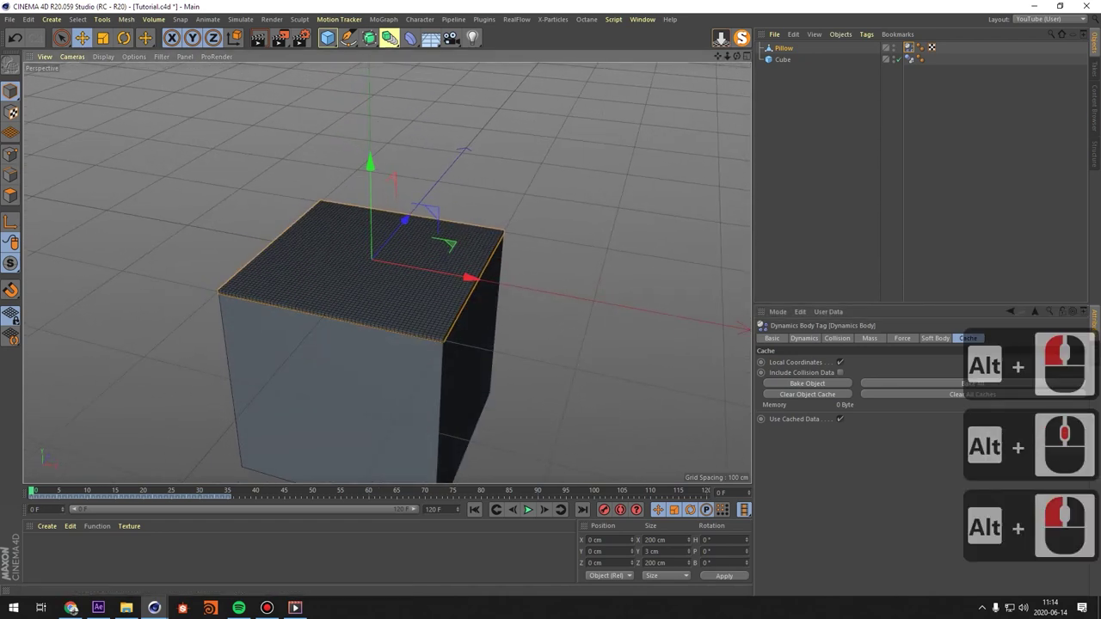
pyautogui.click(784, 49)
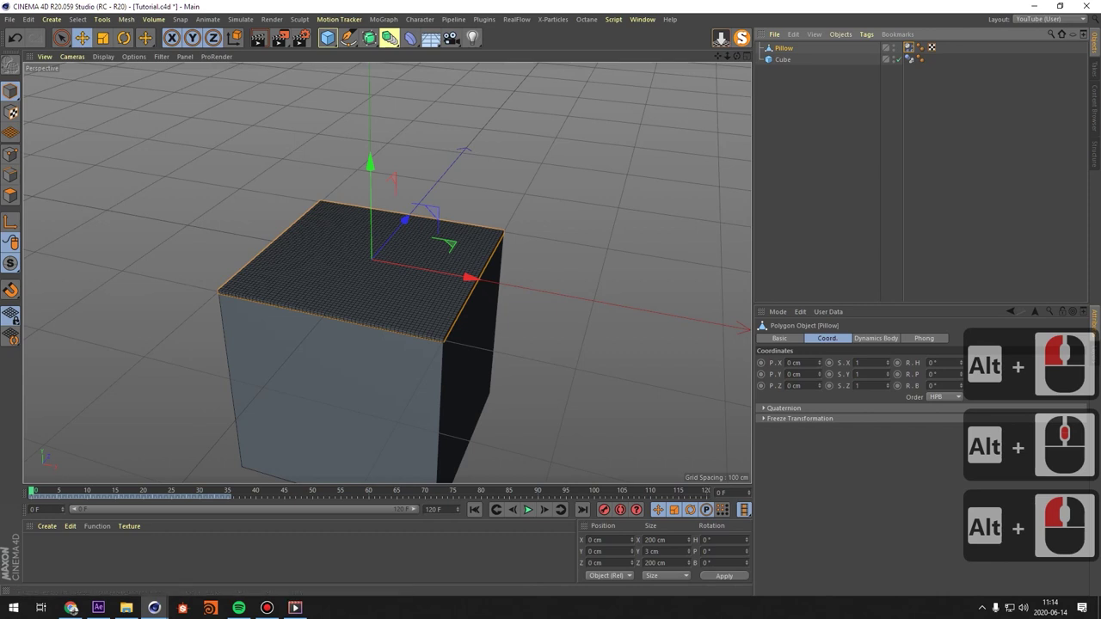
pyautogui.click(910, 48)
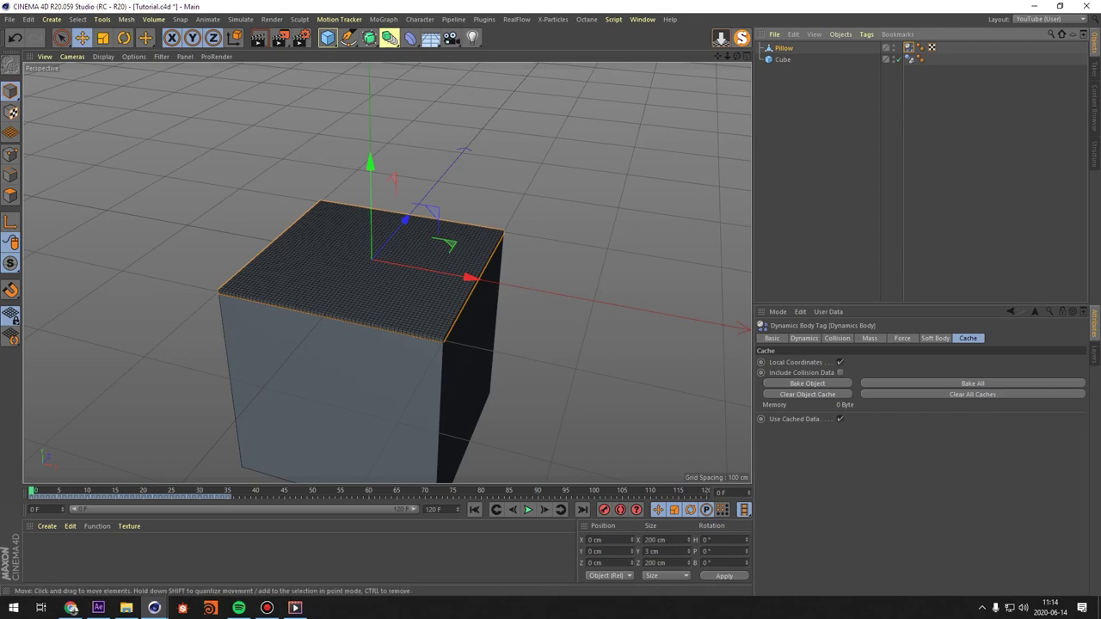
pyautogui.click(74, 610)
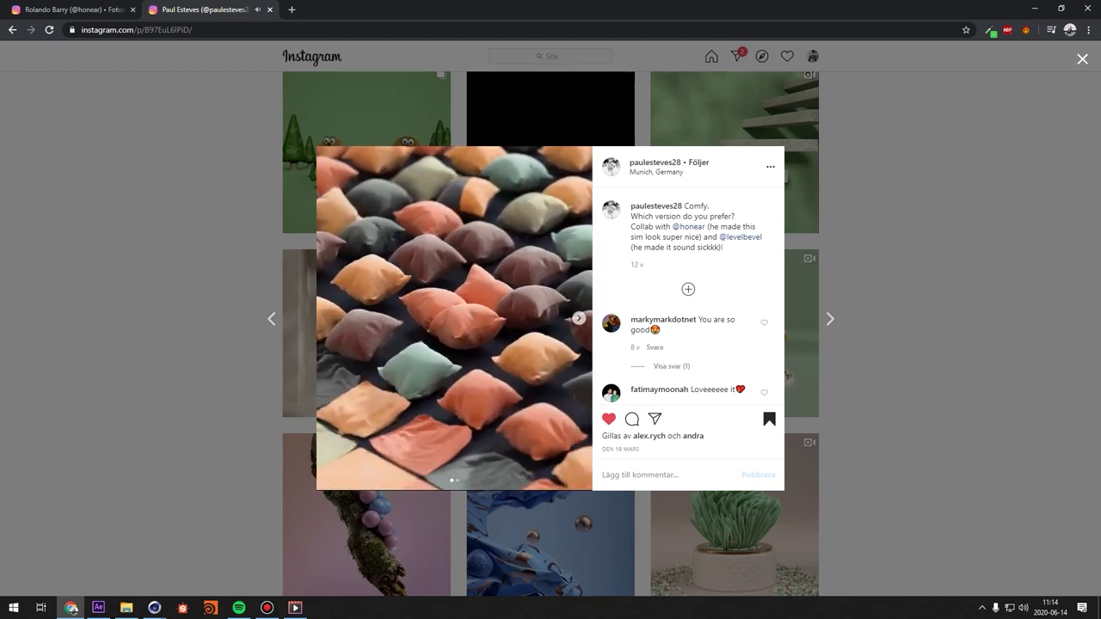
pyautogui.click(401, 280)
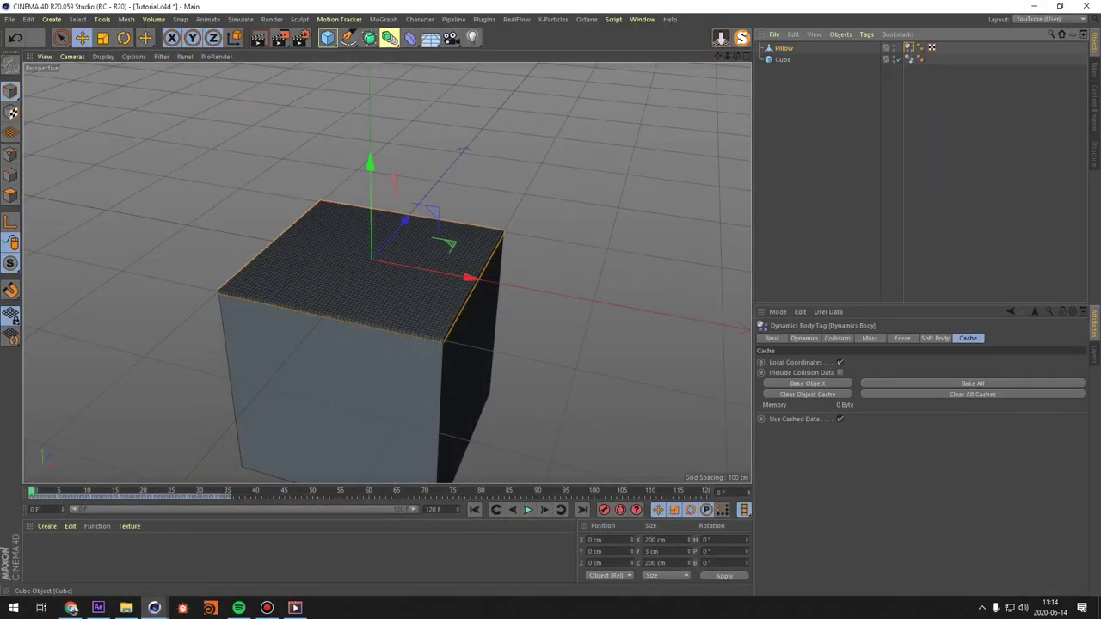
# Add a Turbulence particle force with its scale at 50% and its strength at 60 cm.
pyautogui.click(229, 19)
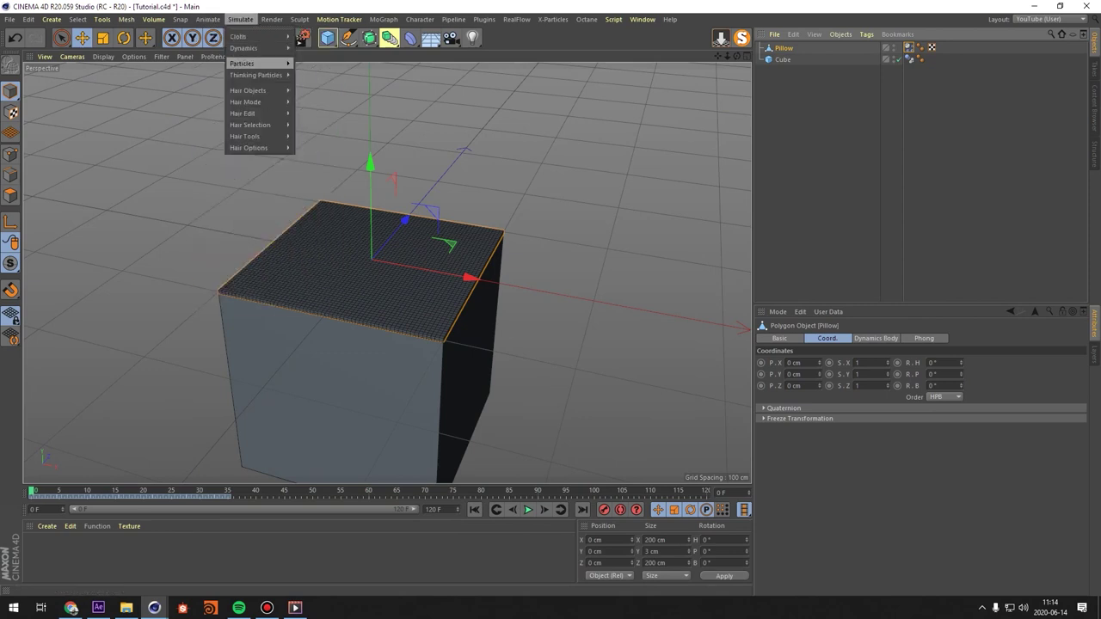
pyautogui.moveTo(258, 63)
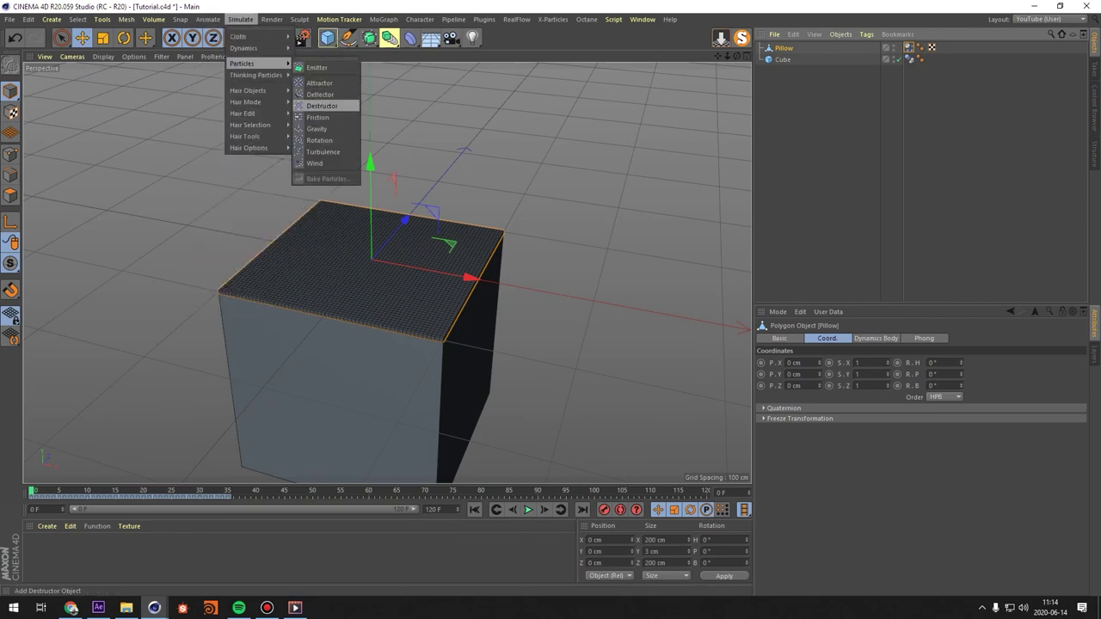
pyautogui.click(324, 151)
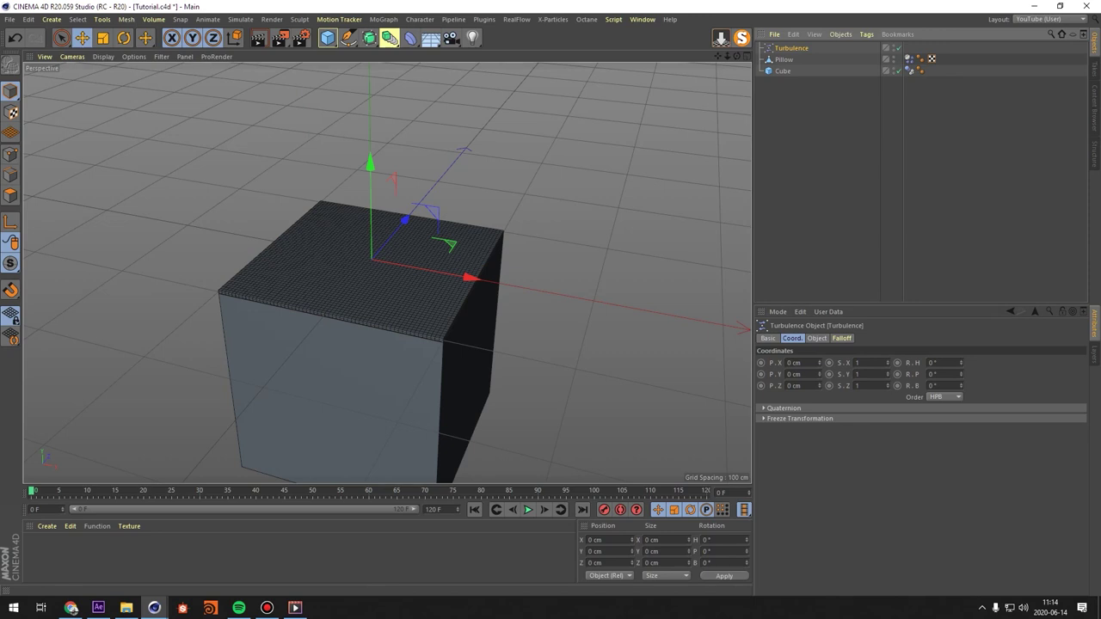
pyautogui.click(817, 339)
pyautogui.doubleClick(813, 374)
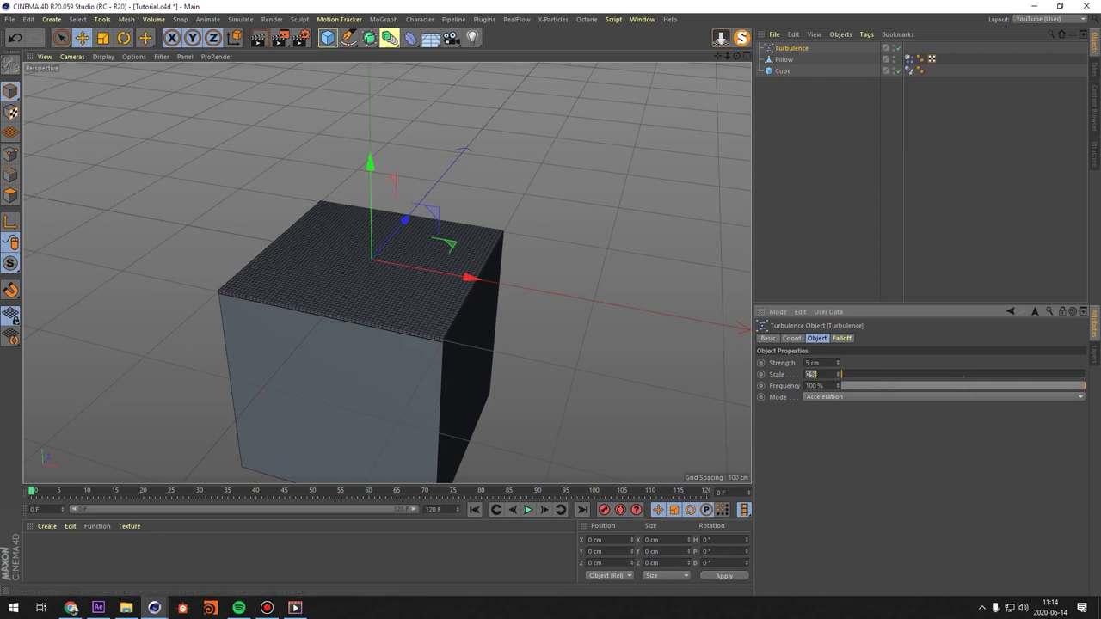
pyautogui.write('50')
pyautogui.press('Return')
pyautogui.doubleClick(814, 363)
pyautogui.write('60')
pyautogui.press('Return')
# Keyframe the Turbulence strength at 60 cm on frame 34 and at 0 cm on frame 35.
pyautogui.click(175, 491)
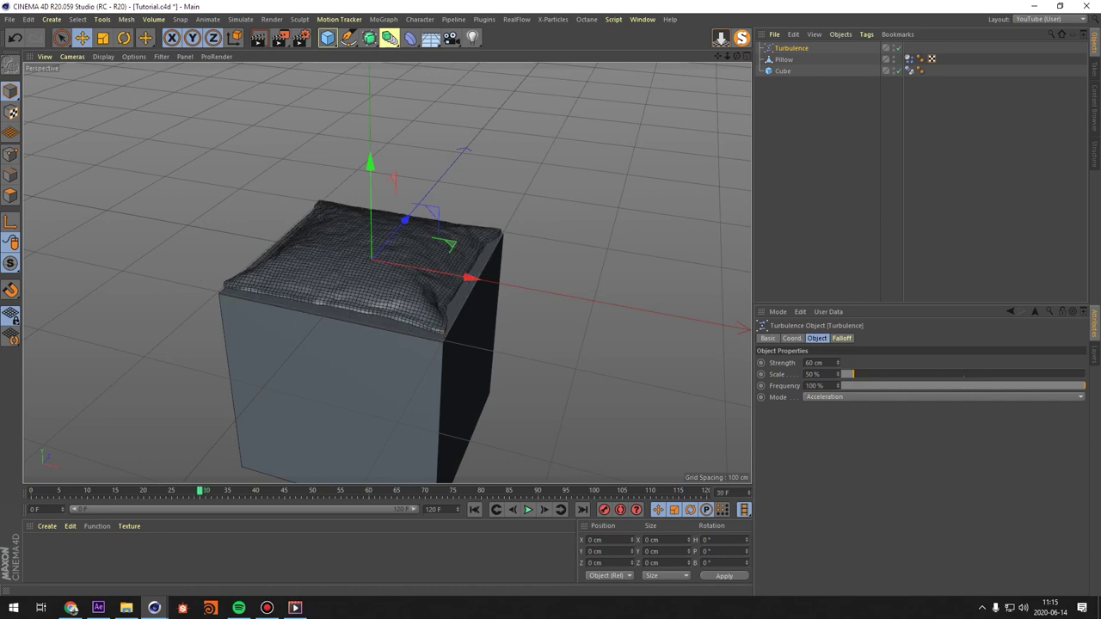
pyautogui.click(222, 491)
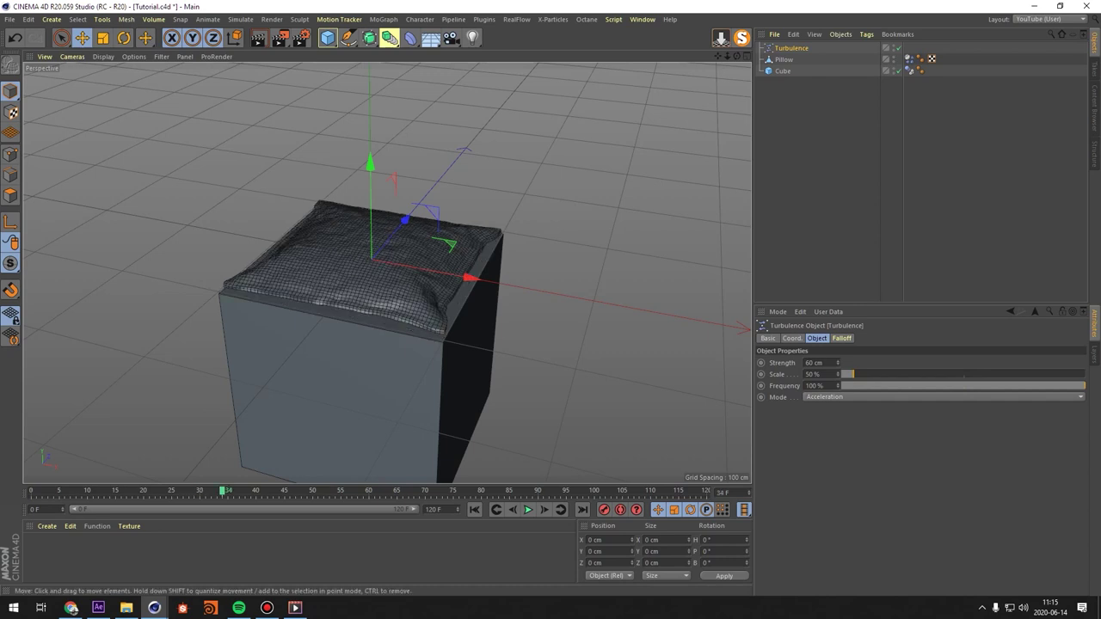
pyautogui.keyDown('ctrl'); pyautogui.click(760, 363); pyautogui.keyUp('ctrl')
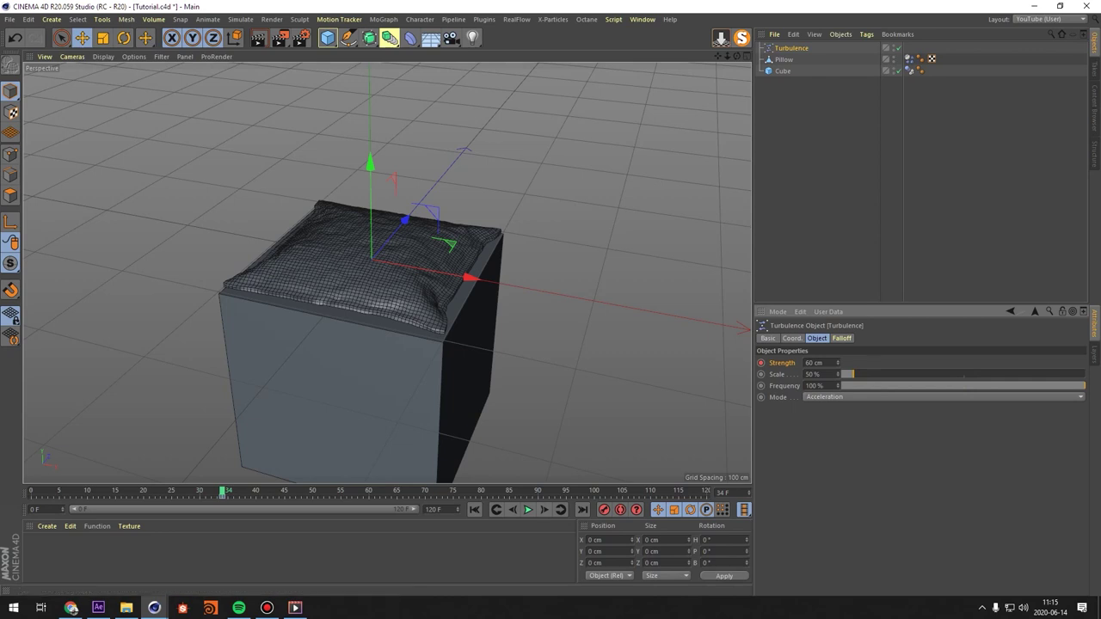
pyautogui.doubleClick(814, 363)
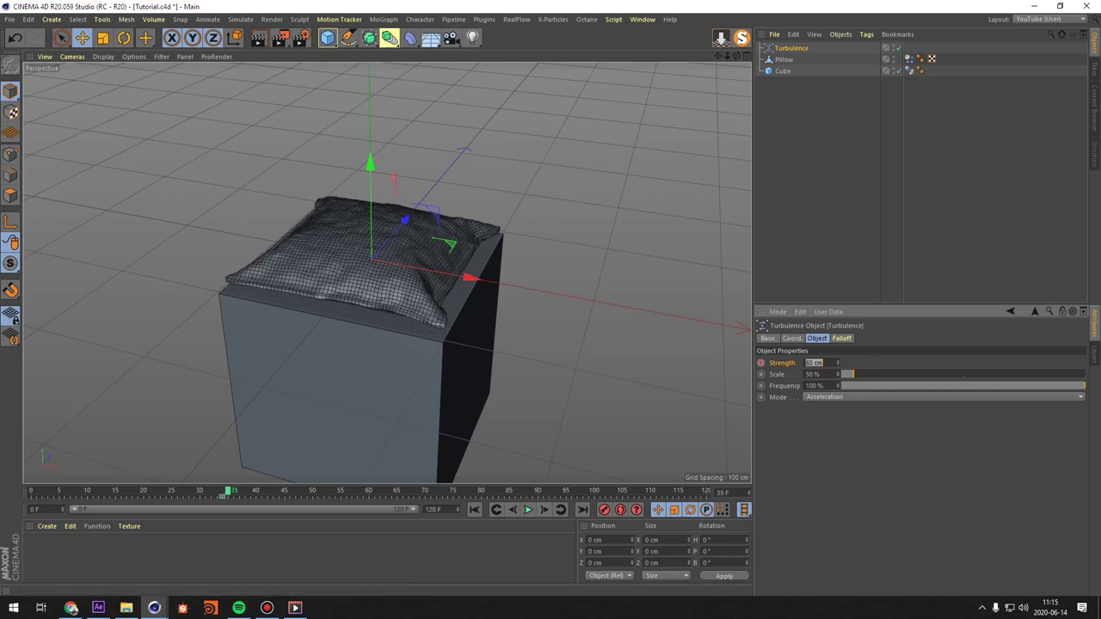
pyautogui.write('0')
pyautogui.press('Return')
pyautogui.keyDown('ctrl'); pyautogui.click(761, 363); pyautogui.keyUp('ctrl')
# Return to frame 0 and bake the Pillow's dynamics into its object cache.
pyautogui.click(475, 510)
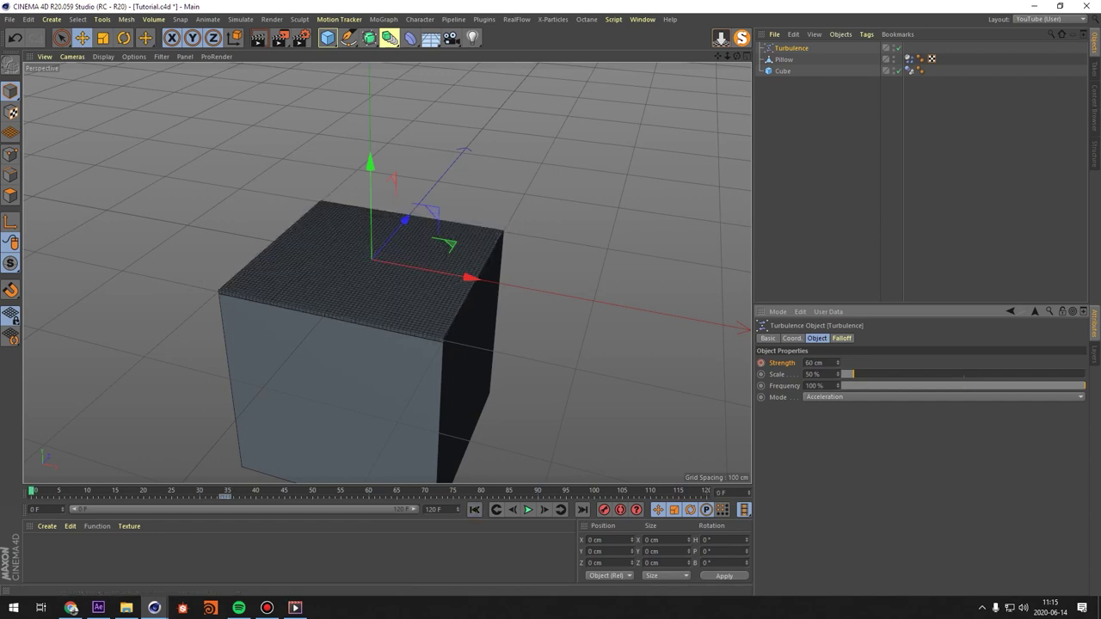
pyautogui.click(909, 59)
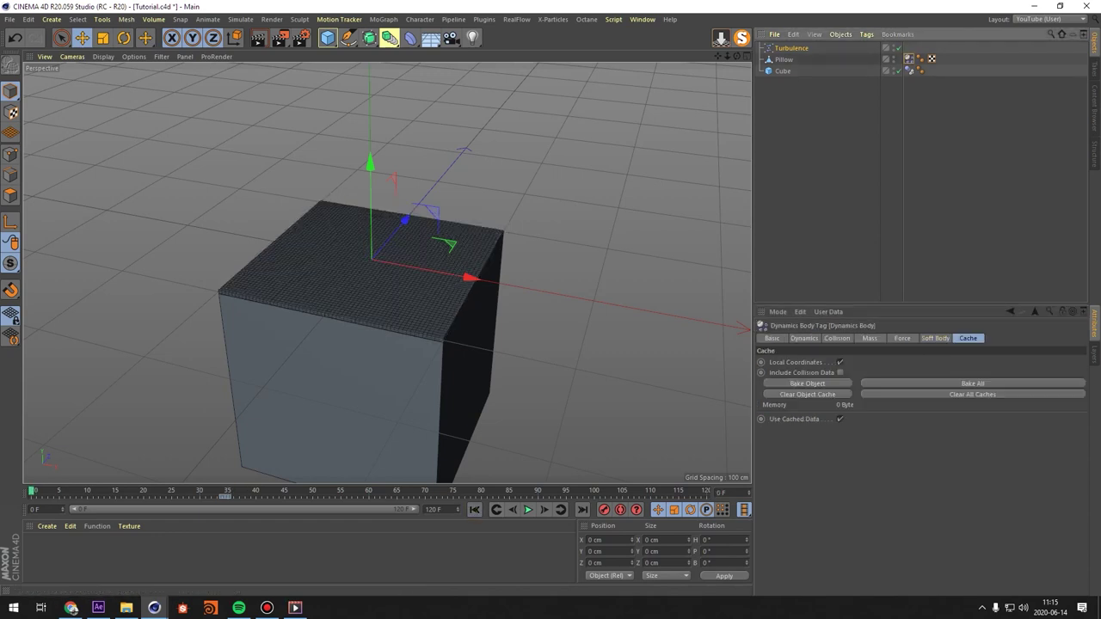
pyautogui.click(806, 384)
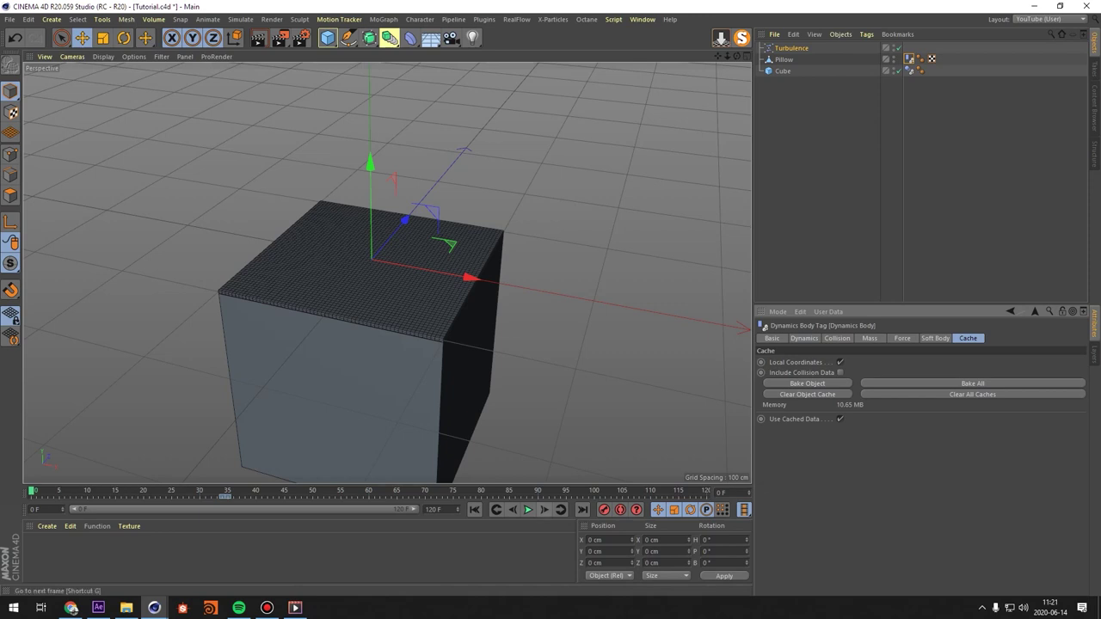
# Play back the baked Pillow simulation and inspect its motion on the Cube from several angles.
pyautogui.click(528, 510)
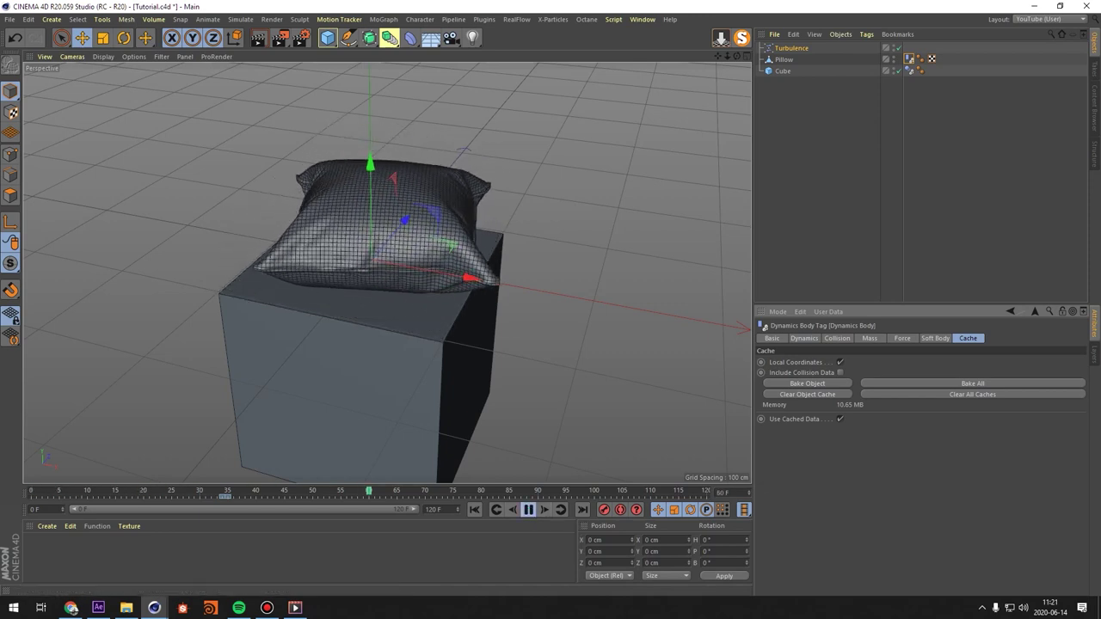
pyautogui.moveTo(428, 369)
pyautogui.keyDown('alt'); pyautogui.mouseDown()
pyautogui.moveTo(474, 362)
pyautogui.moveTo(448, 372)
pyautogui.mouseUp(); pyautogui.keyUp('alt')
pyautogui.click(474, 510)
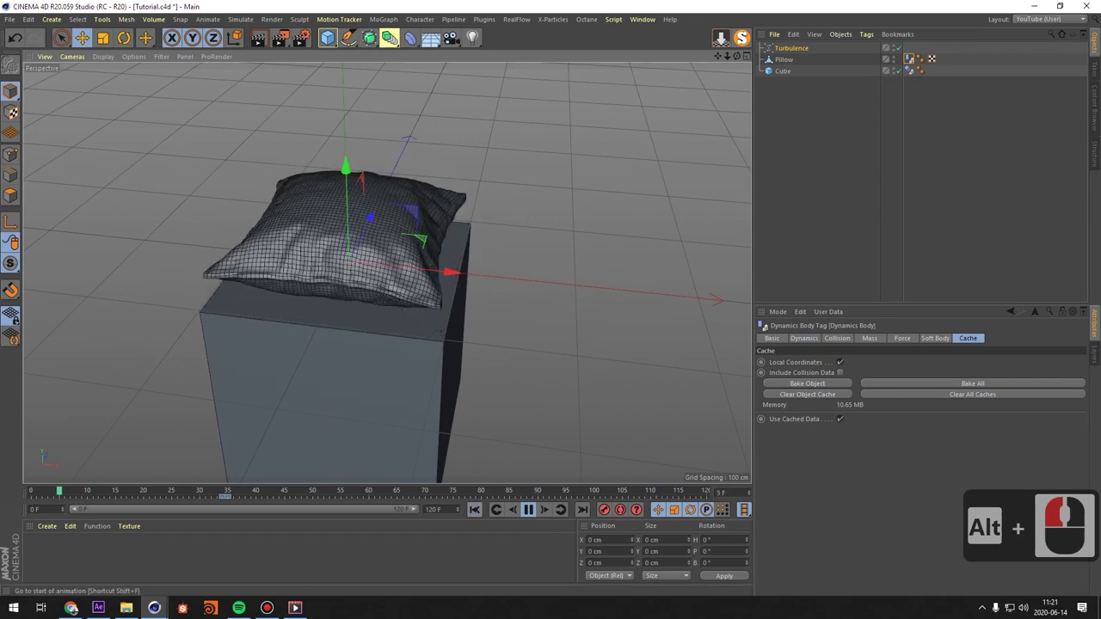
pyautogui.keyDown('alt'); pyautogui.moveTo(418, 376); pyautogui.dragTo(387, 387); pyautogui.keyUp('alt')
pyautogui.keyDown('alt'); pyautogui.moveTo(387, 273); pyautogui.dragTo(357, 301); pyautogui.keyUp('alt')
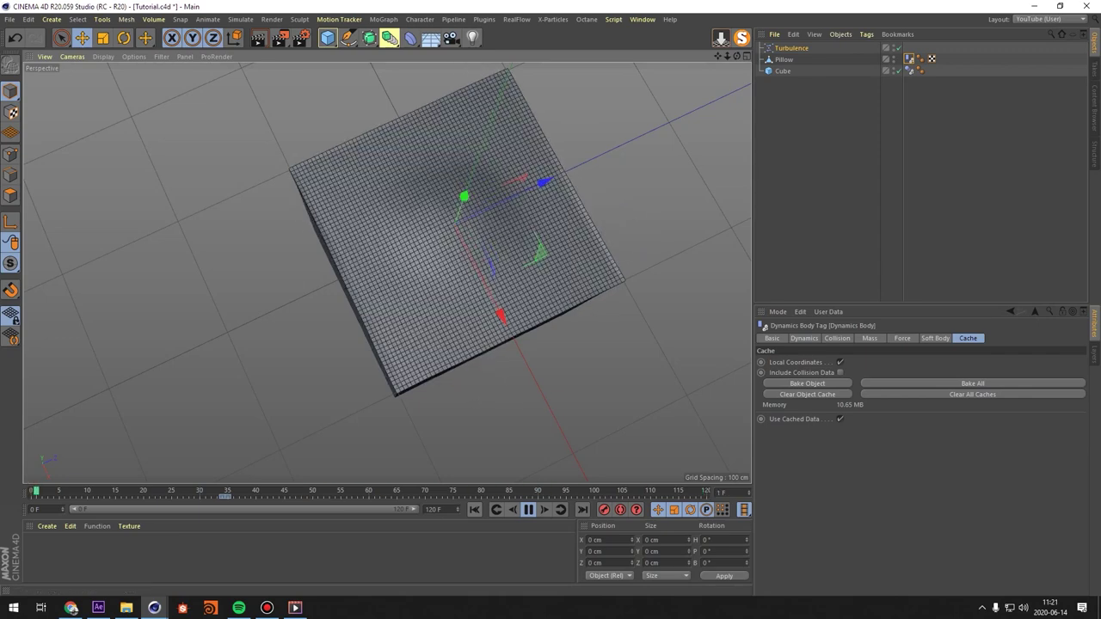
pyautogui.moveTo(386, 270)
pyautogui.keyDown('alt'); pyautogui.mouseDown()
pyautogui.moveTo(390, 203)
pyautogui.moveTo(383, 275)
pyautogui.mouseUp(); pyautogui.keyUp('alt')
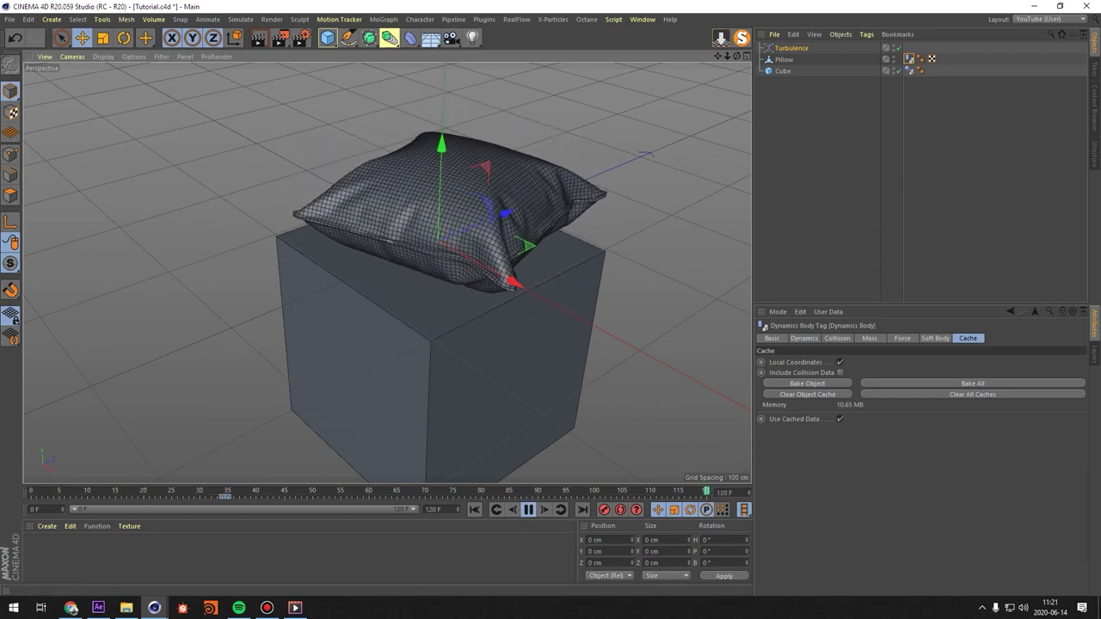
pyautogui.click(528, 511)
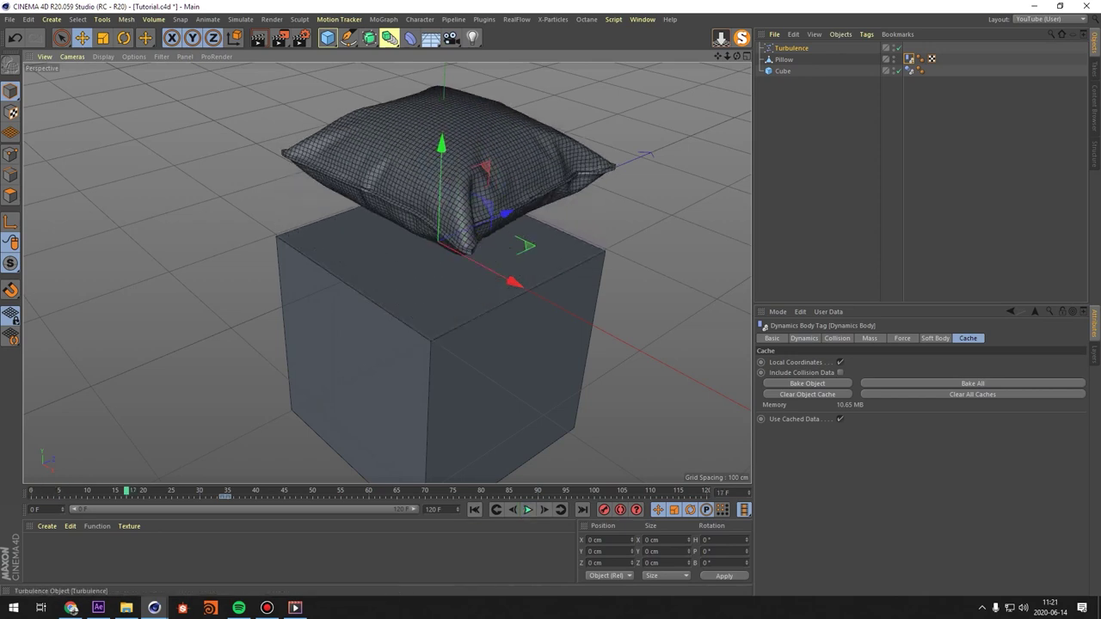
# Rewind to frame 0, open the second timeline window and select all of the Pillow's animation keys in it.
pyautogui.click(783, 60)
pyautogui.click(475, 511)
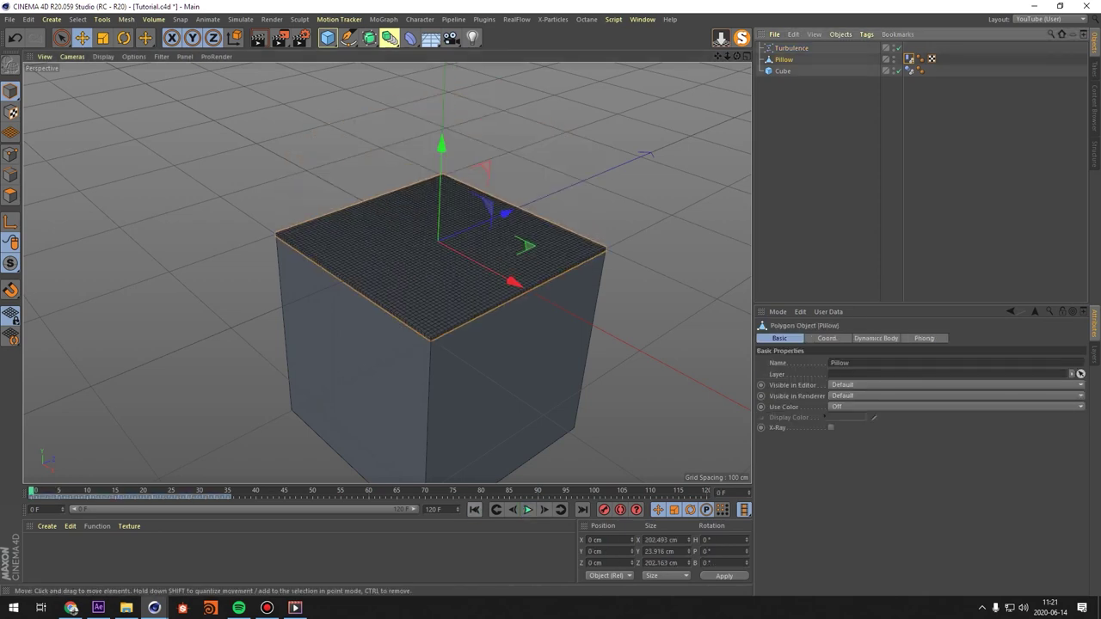
pyautogui.click(643, 19)
pyautogui.moveTo(711, 298)
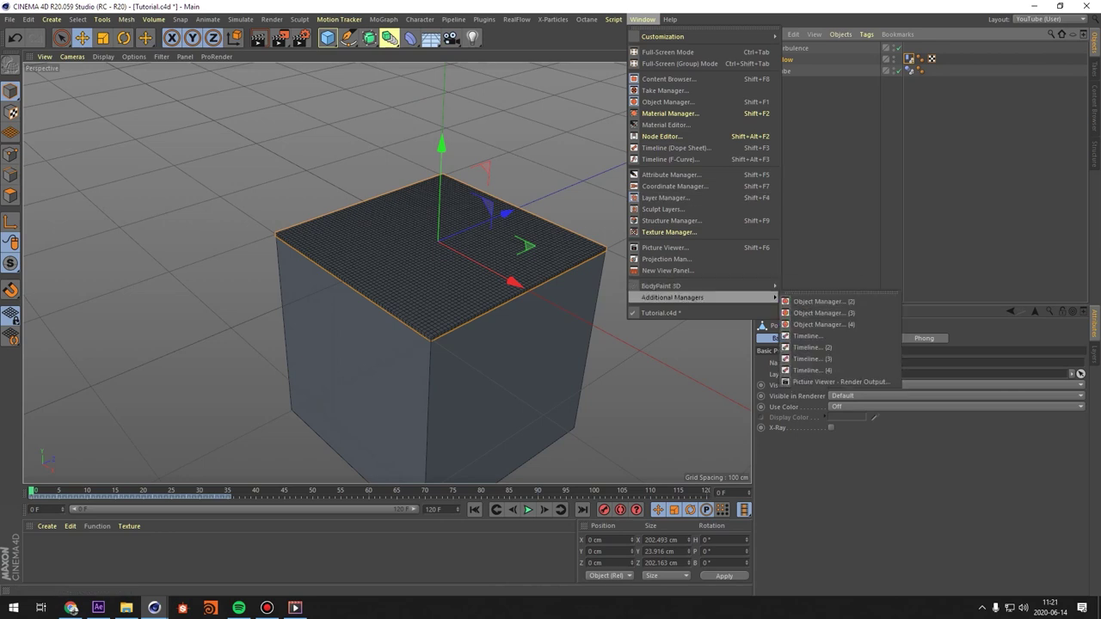
pyautogui.click(815, 348)
pyautogui.moveTo(929, 337); pyautogui.dragTo(593, 323)
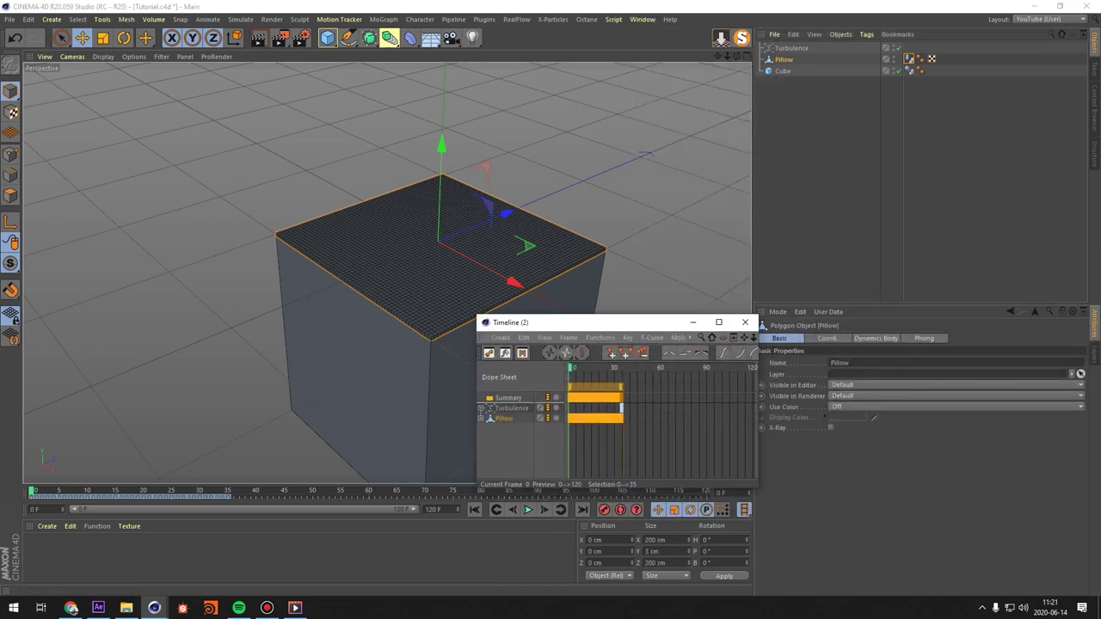
pyautogui.click(667, 449)
pyautogui.click(784, 59)
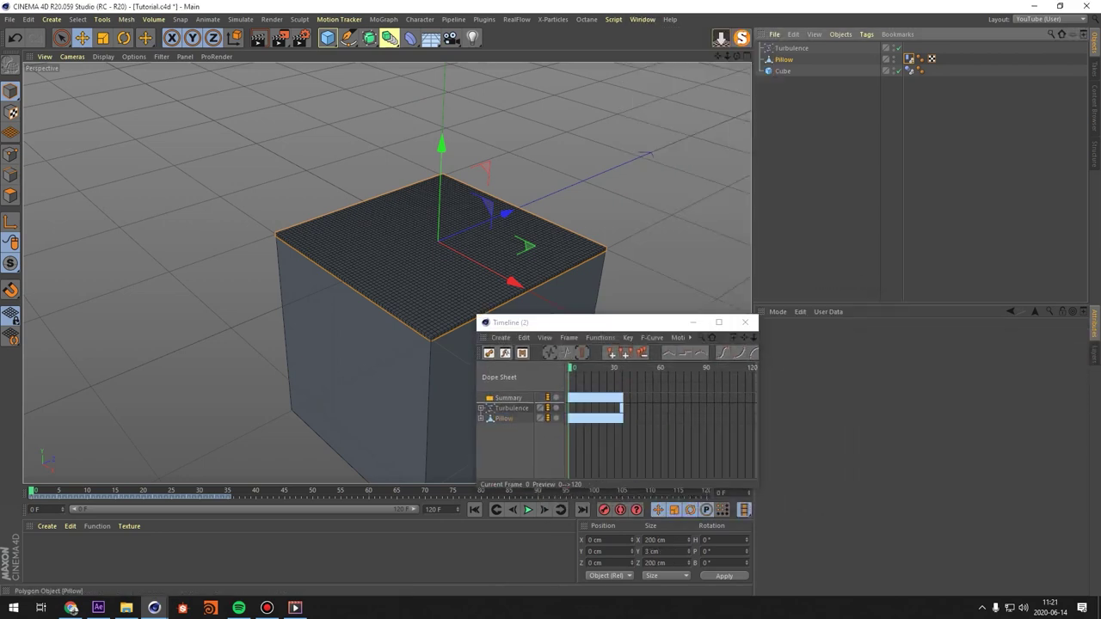
pyautogui.hotkey('ctrl', 'a')
# Bake the Pillow from frame 0 to 120 as a copy, including position, rotation, PLA and animated parameters, and close the timeline.
pyautogui.click(600, 338)
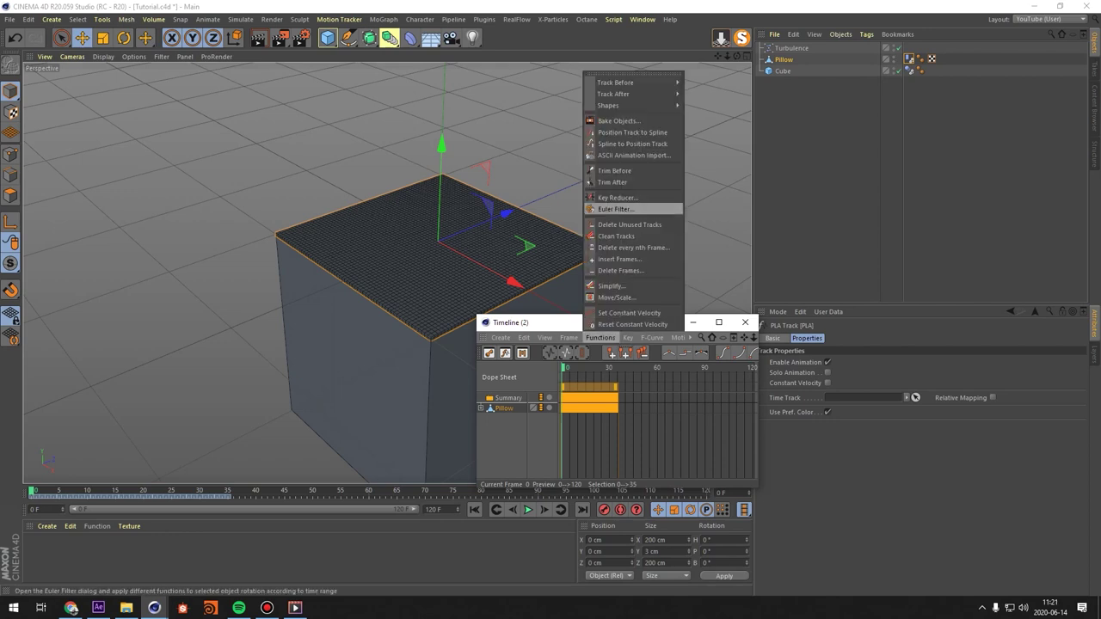
pyautogui.click(611, 121)
pyautogui.click(546, 161)
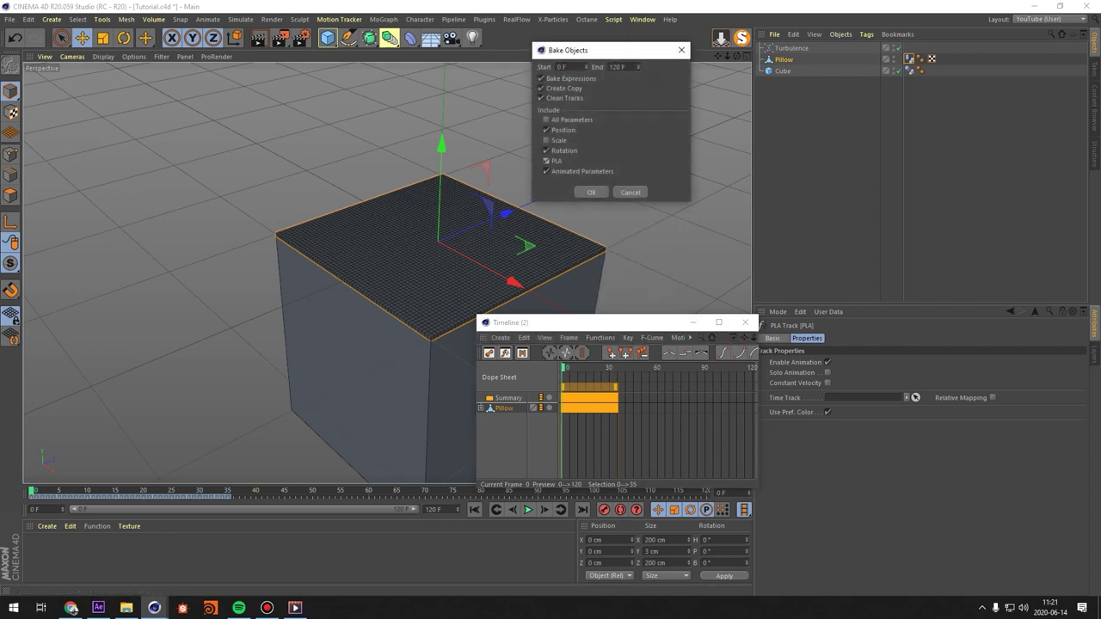
pyautogui.click(591, 192)
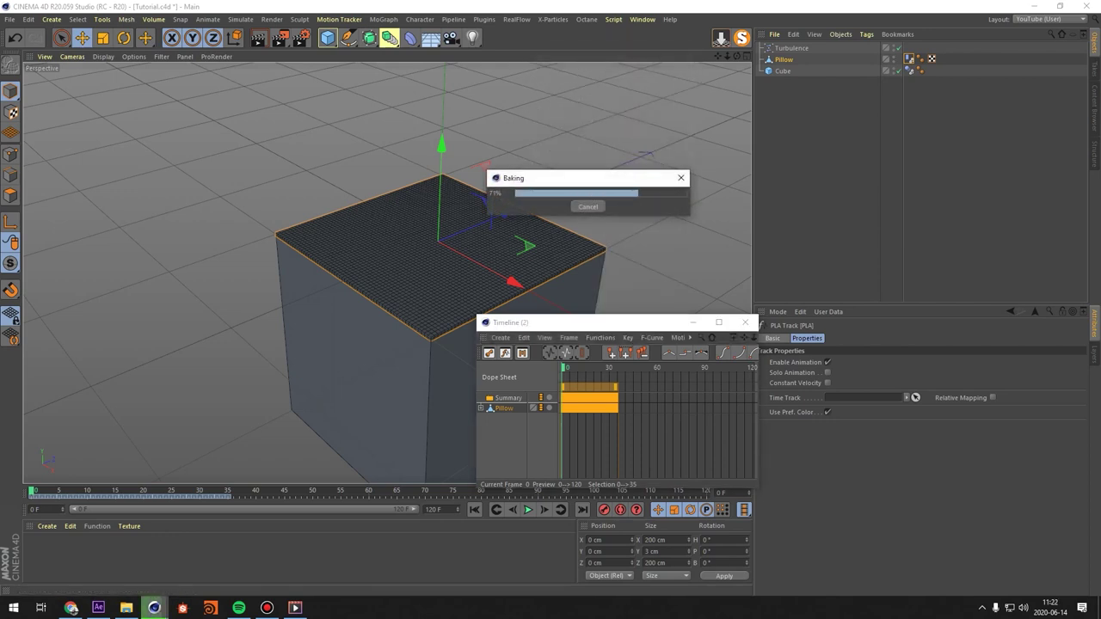
pyautogui.click(745, 322)
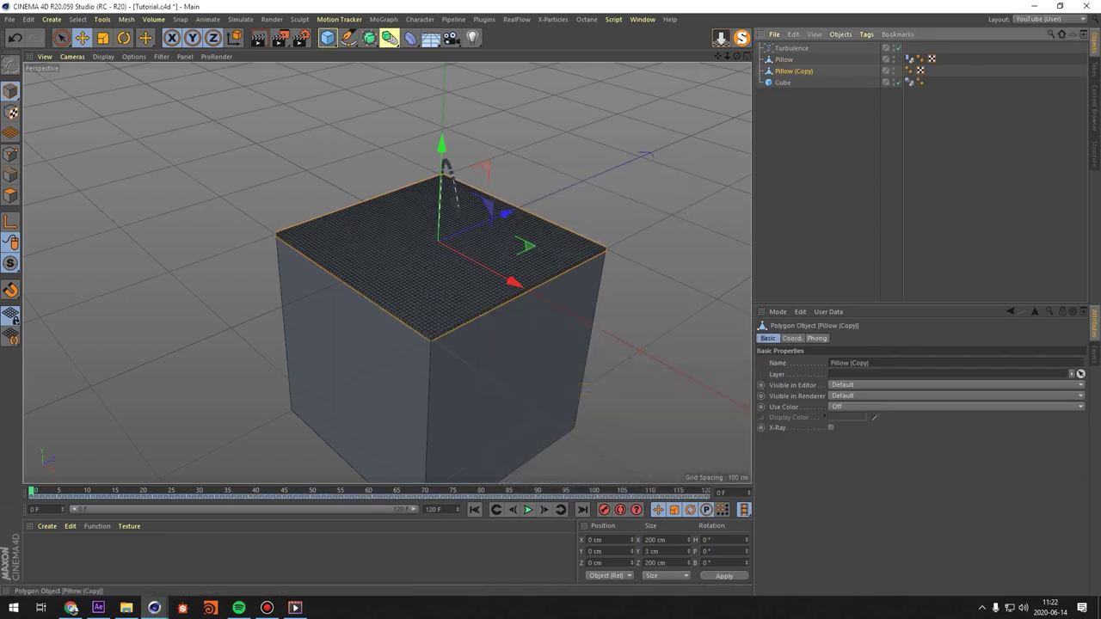
# Move the baked Pillow copy below the Cube in the object hierarchy and rename it Pillow Turning Left.
pyautogui.moveTo(793, 71); pyautogui.dragTo(793, 92)
pyautogui.doubleClick(793, 82)
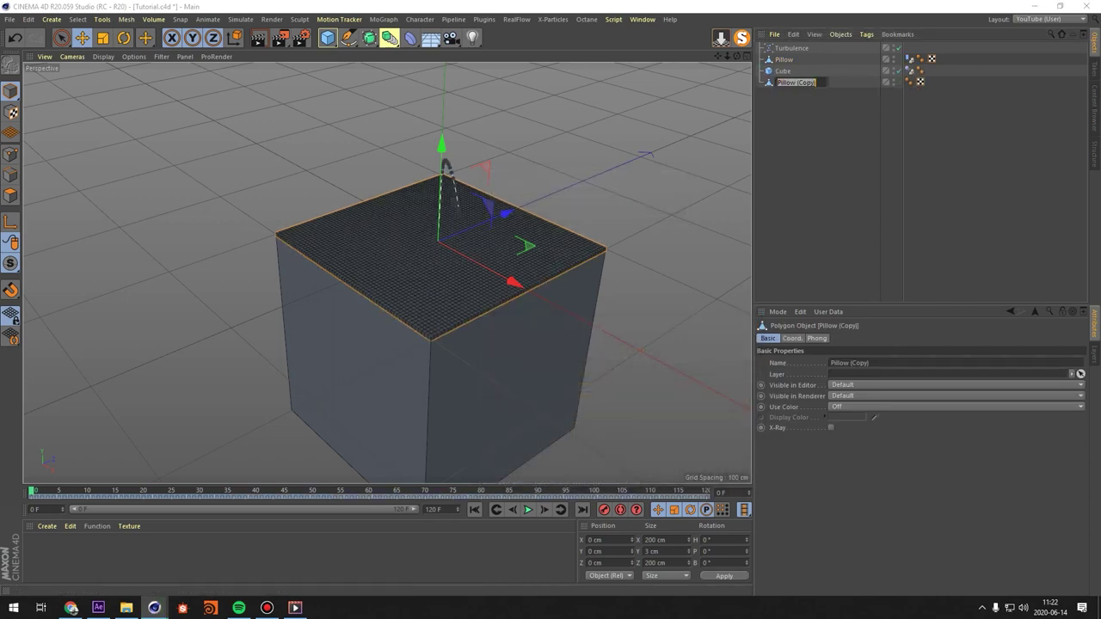
pyautogui.click(816, 83)
pyautogui.press('BackSpace')
pyautogui.press('BackSpace')
pyautogui.press('BackSpace')
pyautogui.press('BackSpace')
pyautogui.press('BackSpace')
pyautogui.press('BackSpace')
pyautogui.press('BackSpace')
pyautogui.write('Turning Left')
pyautogui.press('Return')
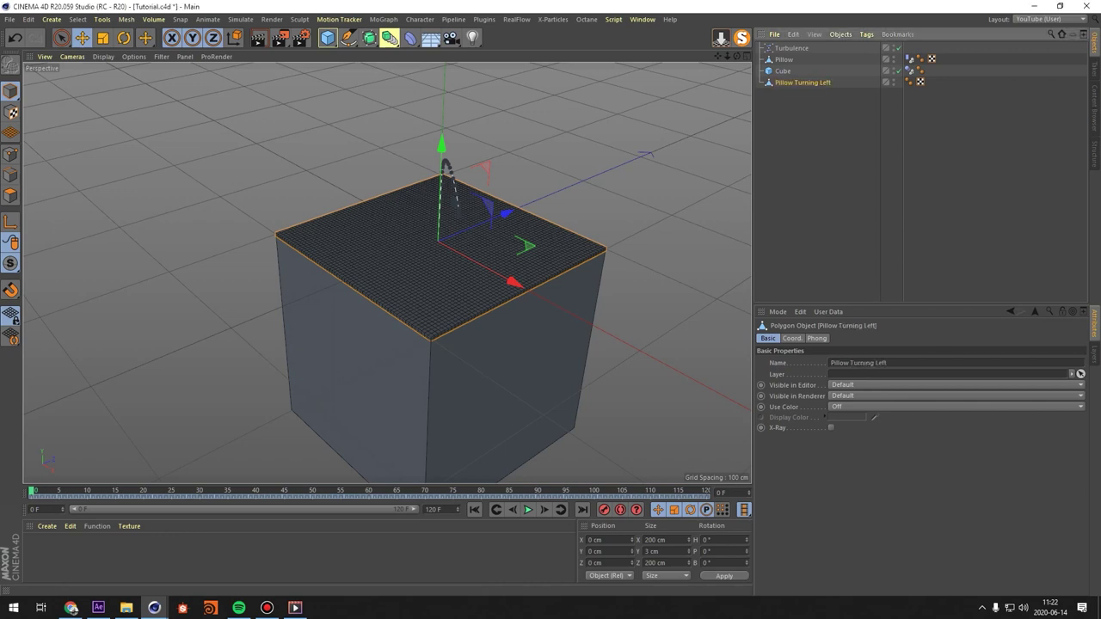
# Hide Pillow Turning Left in both the editor and the renderer.
pyautogui.keyDown('alt'); pyautogui.click(894, 83); pyautogui.keyUp('alt')
pyautogui.keyDown('alt'); pyautogui.click(894, 82); pyautogui.keyUp('alt')
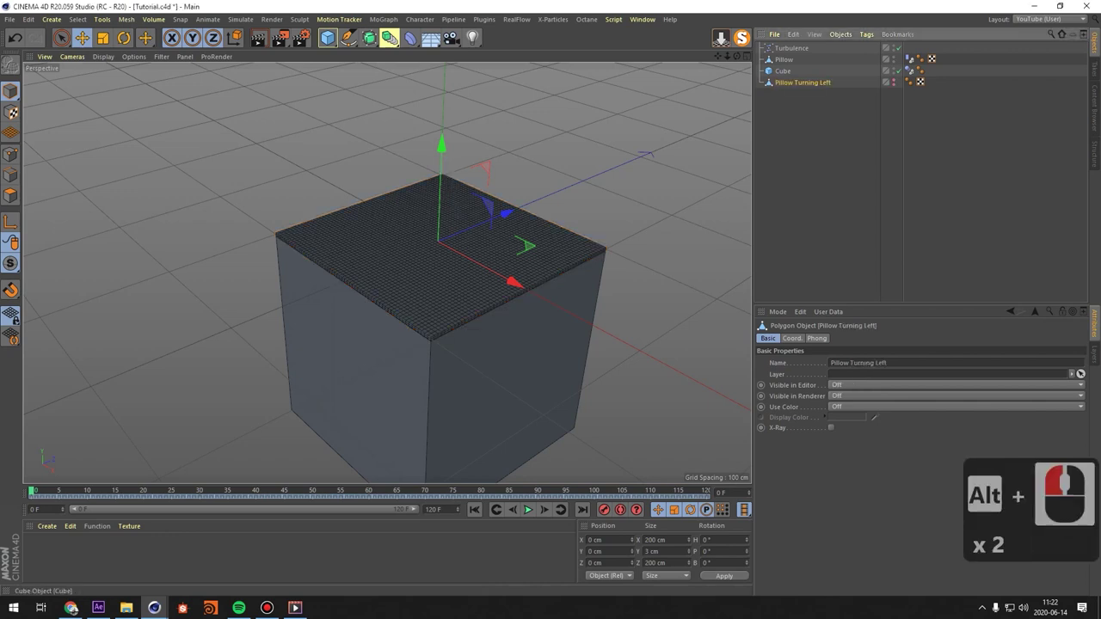
# Clear the object cache of the original Pillow's dynamics body tag.
pyautogui.click(784, 60)
pyautogui.click(791, 49)
pyautogui.click(784, 59)
pyautogui.click(909, 60)
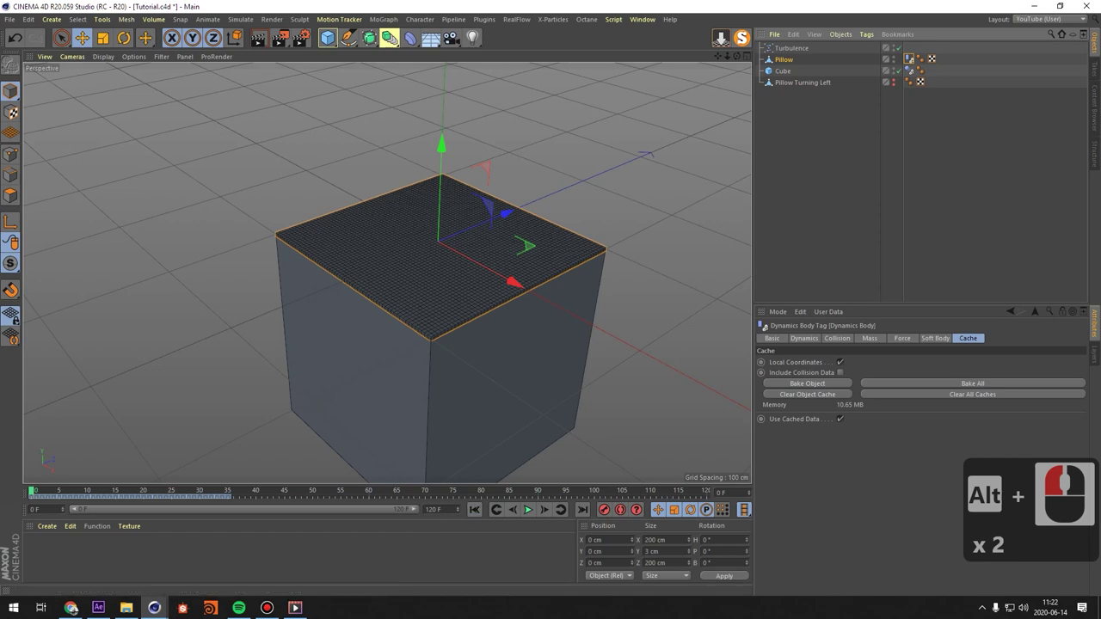
pyautogui.click(935, 339)
pyautogui.click(901, 339)
pyautogui.click(968, 339)
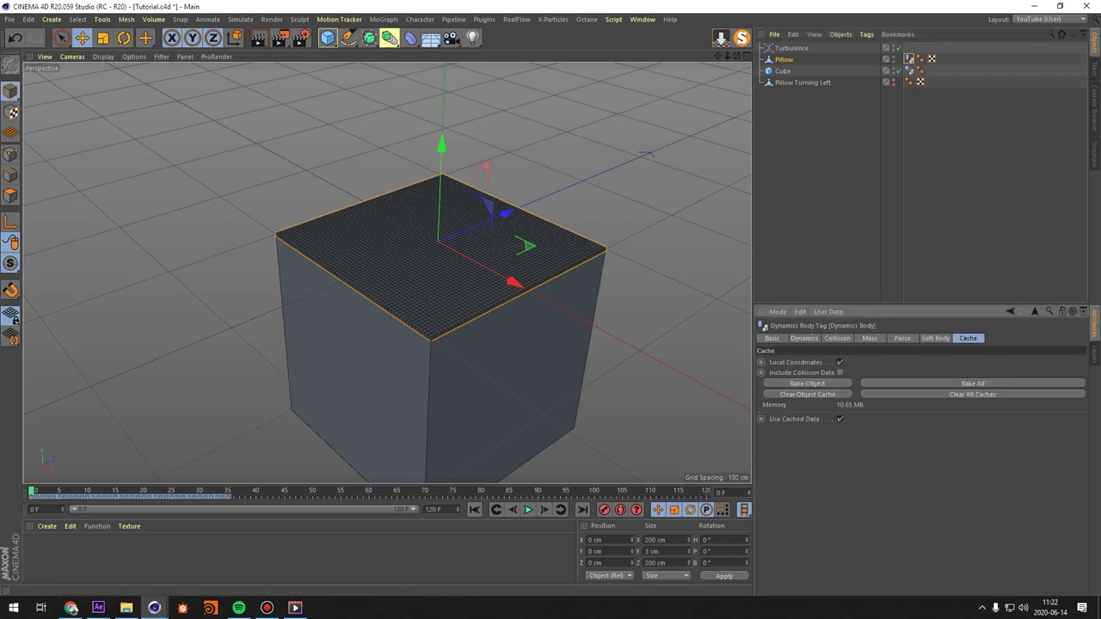
pyautogui.click(808, 395)
# Set the Turbulence force's heading rotation to 180° and rebake the object cache of the Pillow's dynamics body tag.
pyautogui.click(792, 48)
pyautogui.click(792, 339)
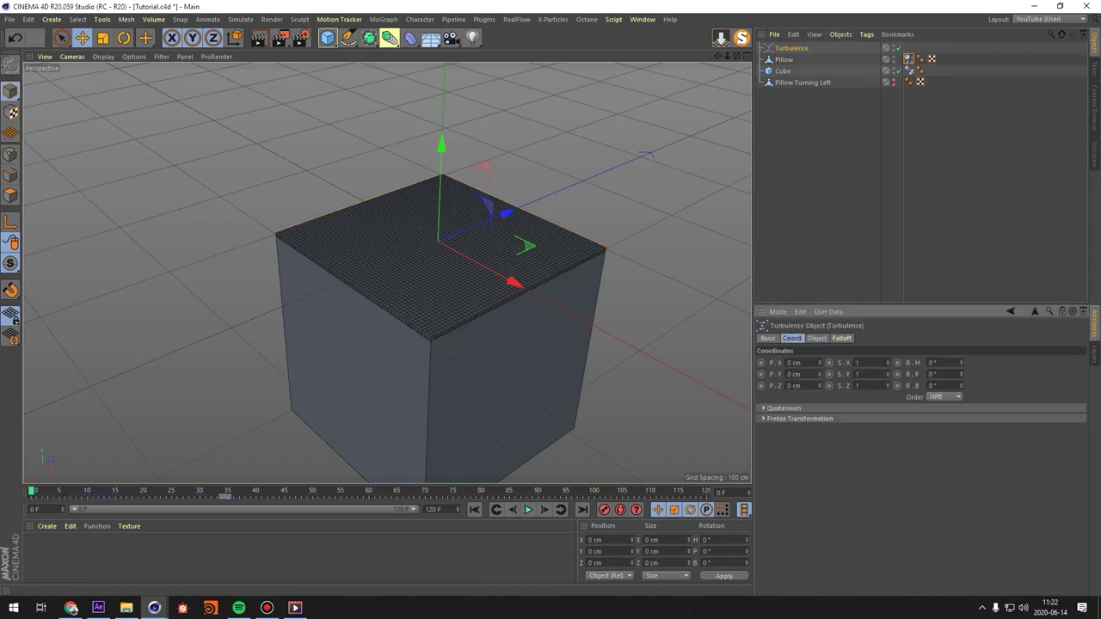
pyautogui.doubleClick(936, 363)
pyautogui.write('180')
pyautogui.press('Return')
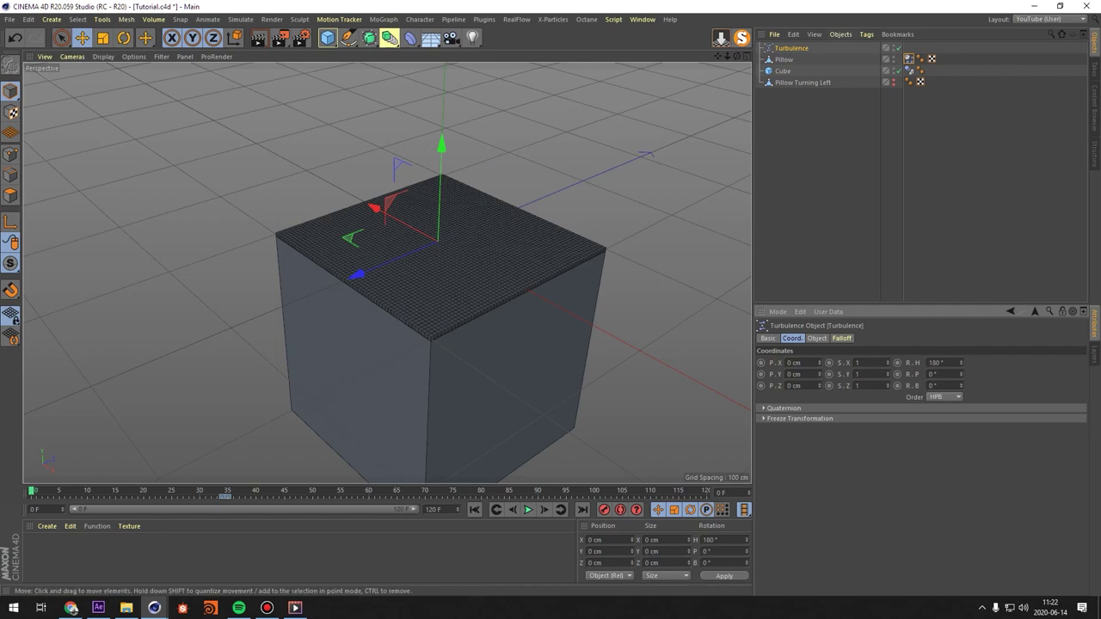
pyautogui.click(860, 129)
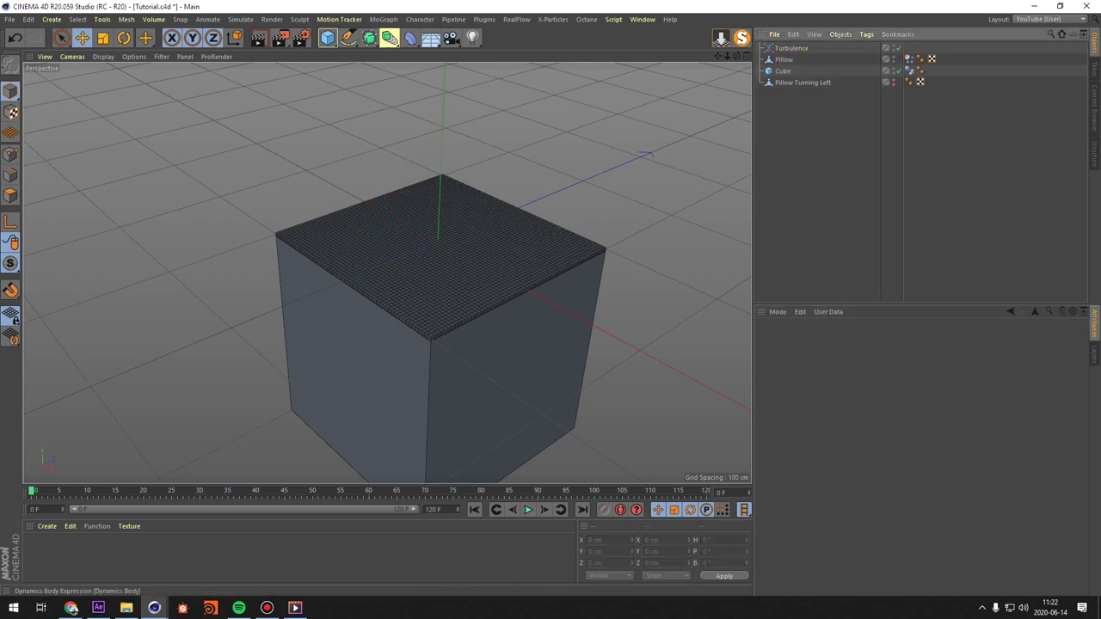
pyautogui.click(908, 59)
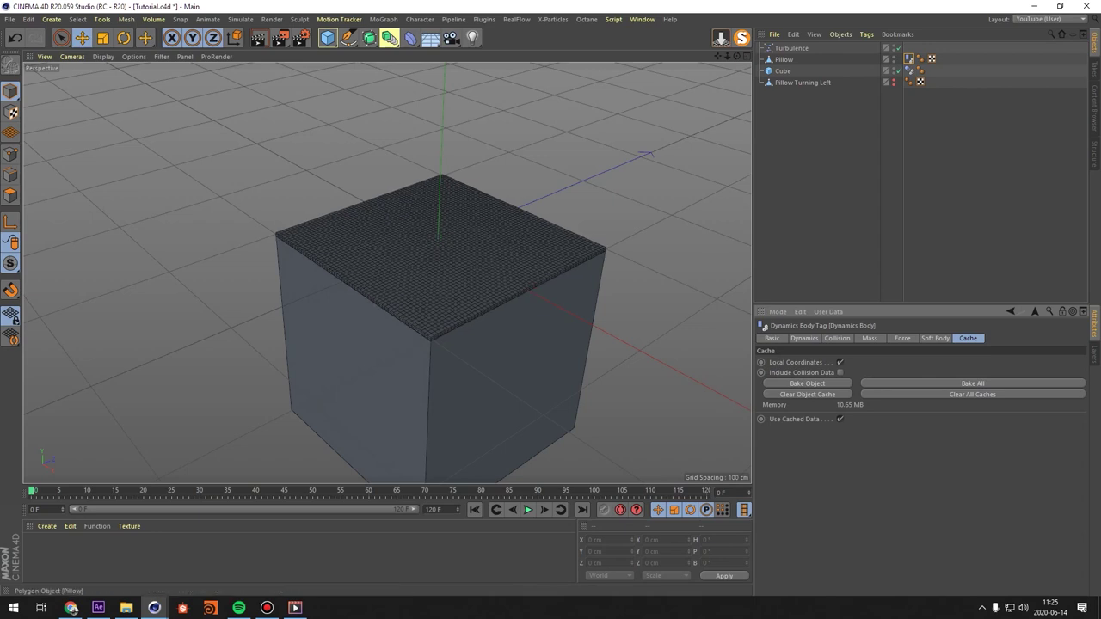
# Play back the rebaked Pillow and Pillow Turning Left one at a time, comparing their motion, and leave only Pillow visible.
pyautogui.click(784, 60)
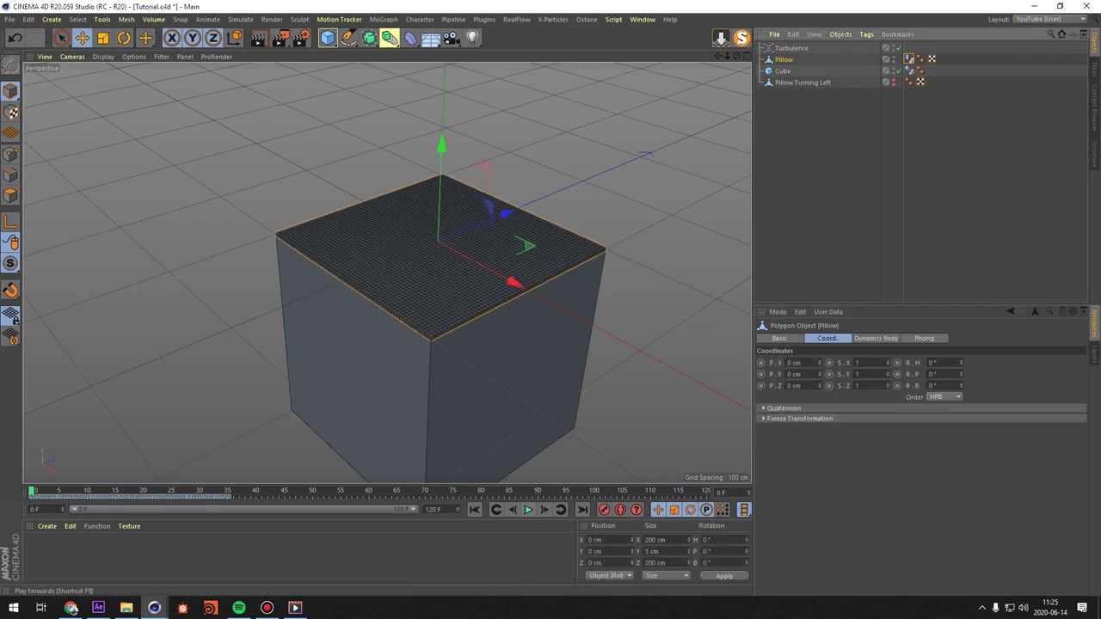
pyautogui.click(528, 509)
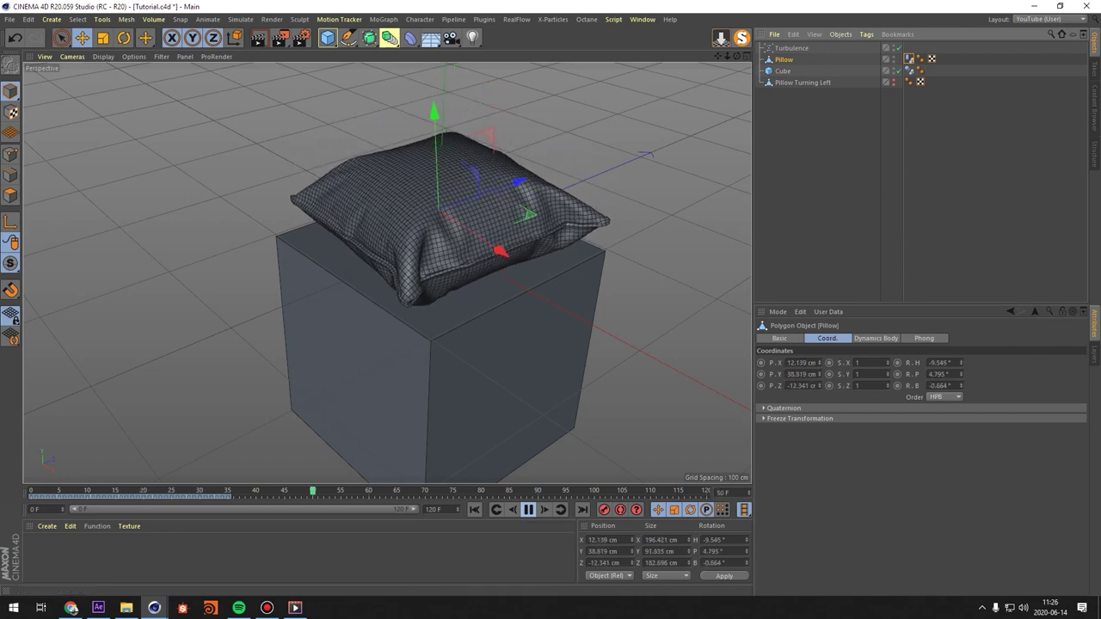
pyautogui.click(529, 509)
pyautogui.keyDown('alt'); pyautogui.doubleClick(893, 59); pyautogui.keyUp('alt')
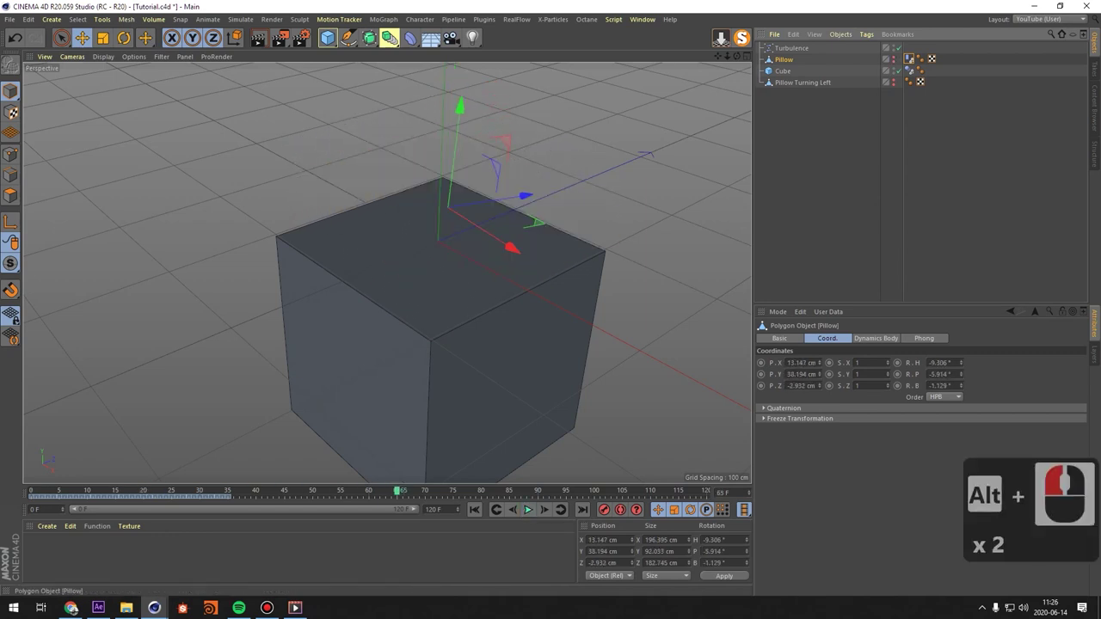
pyautogui.keyDown('alt'); pyautogui.click(894, 83); pyautogui.keyUp('alt')
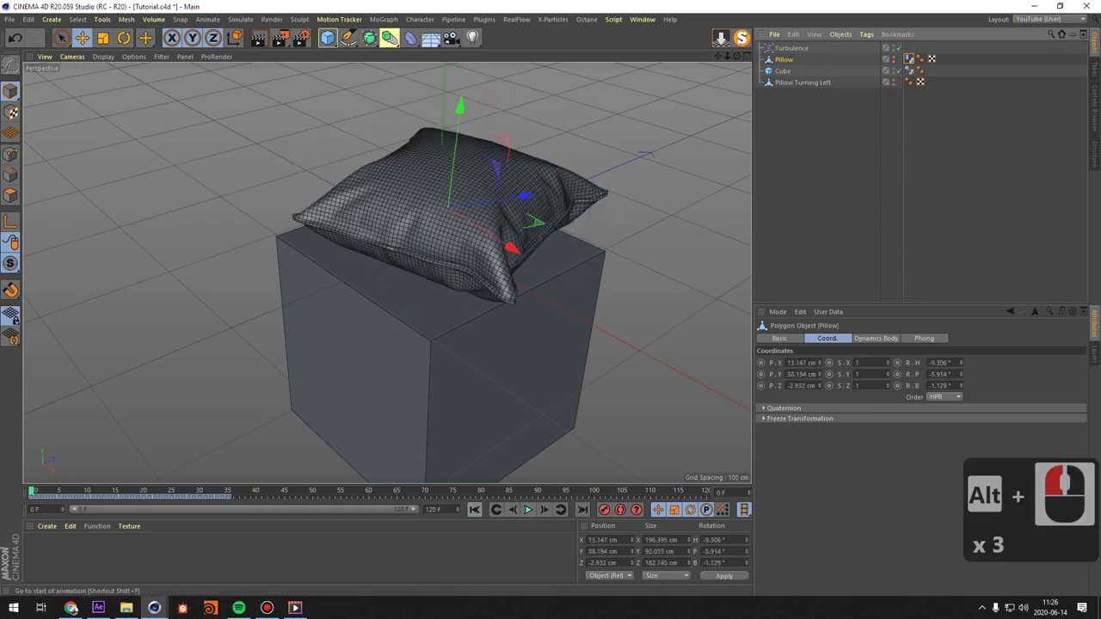
pyautogui.click(528, 510)
pyautogui.click(528, 509)
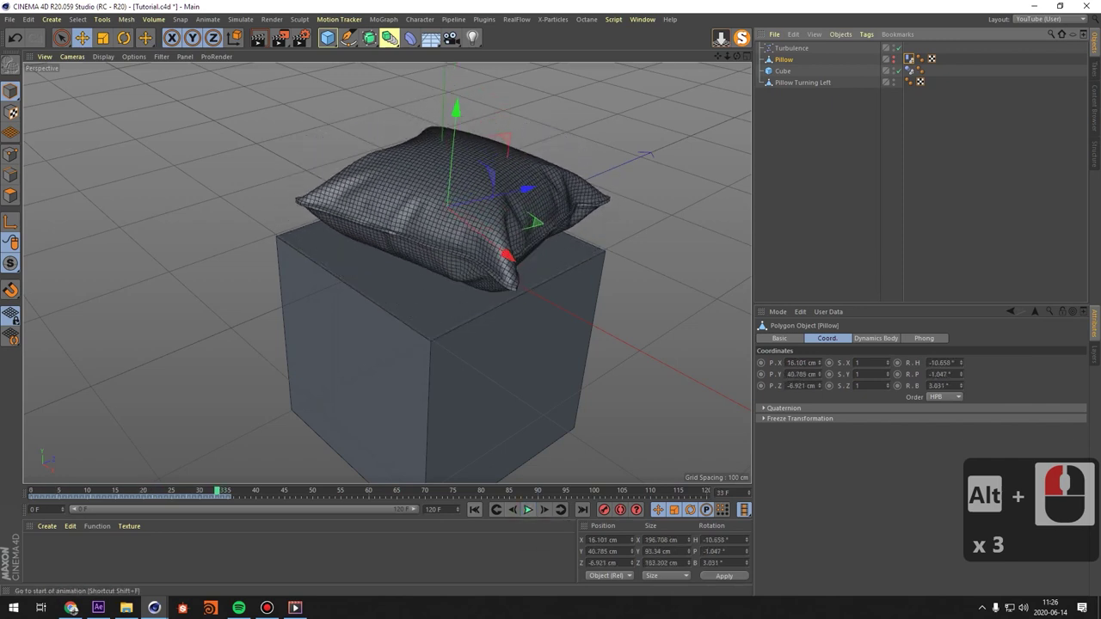
pyautogui.click(474, 510)
pyautogui.keyDown('alt'); pyautogui.click(894, 83); pyautogui.keyUp('alt')
pyautogui.keyDown('alt'); pyautogui.click(893, 83); pyautogui.keyUp('alt')
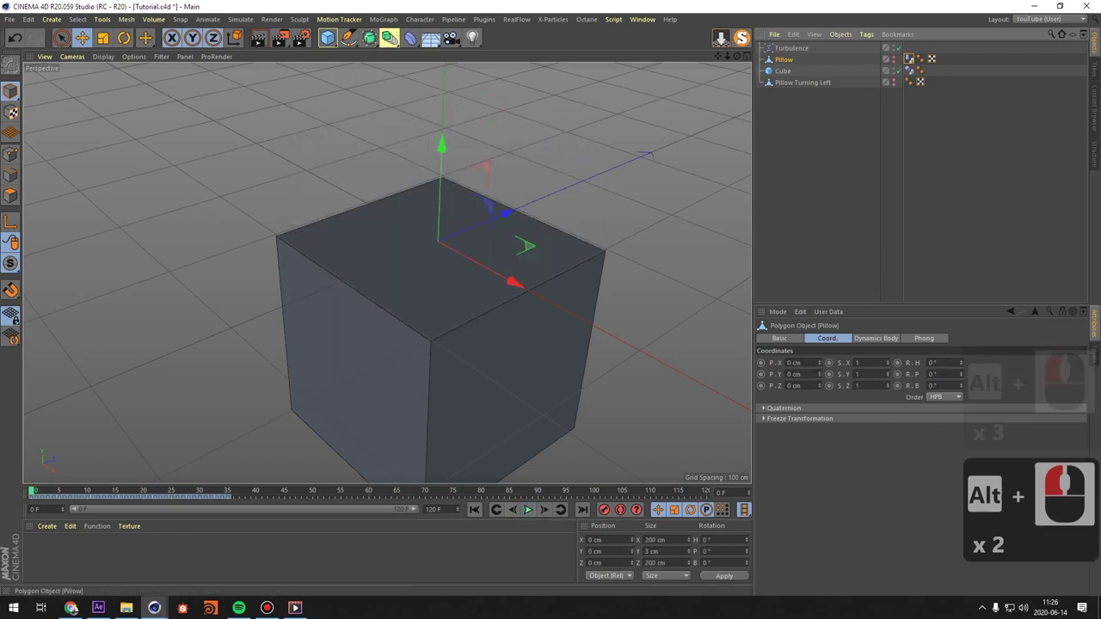
pyautogui.keyDown('alt'); pyautogui.click(894, 60); pyautogui.keyUp('alt')
pyautogui.click(642, 19)
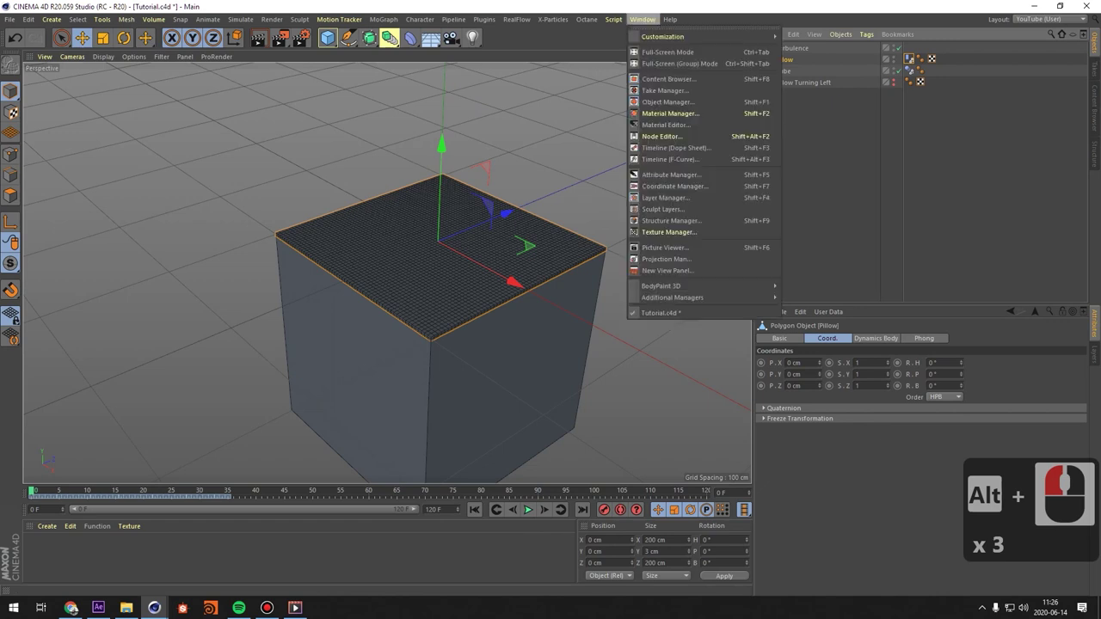
pyautogui.moveTo(689, 297)
pyautogui.click(813, 347)
pyautogui.click(956, 458)
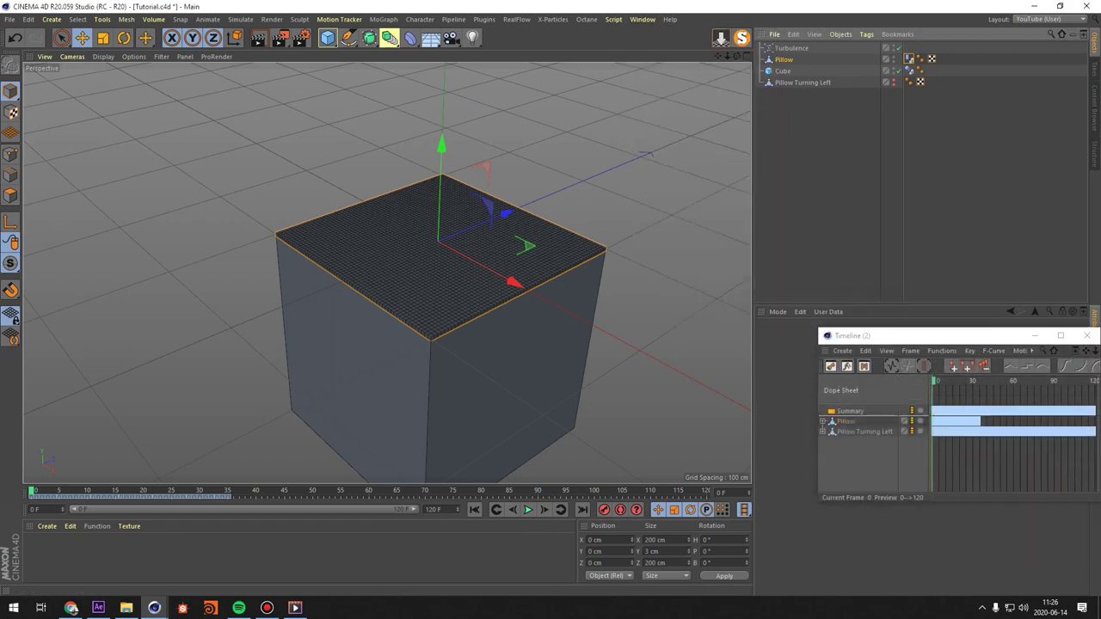
pyautogui.click(1087, 335)
# Bake the Pillow again from frame 0 to 120 as a copy, including position, rotation, PLA and animated parameters, and close the timeline.
pyautogui.click(643, 19)
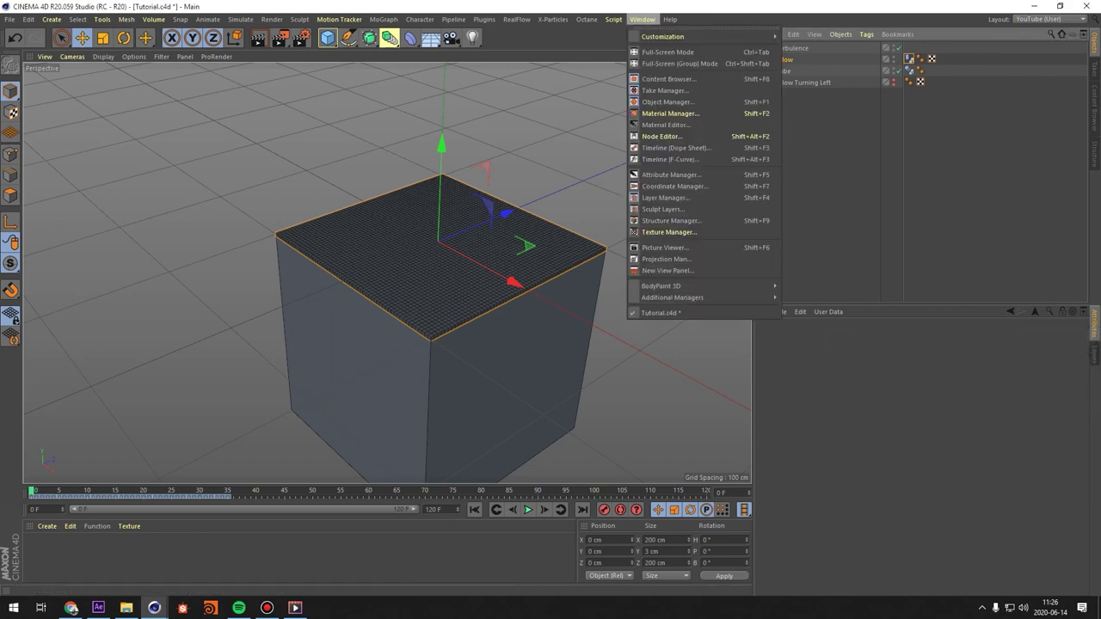
pyautogui.moveTo(688, 298)
pyautogui.click(809, 335)
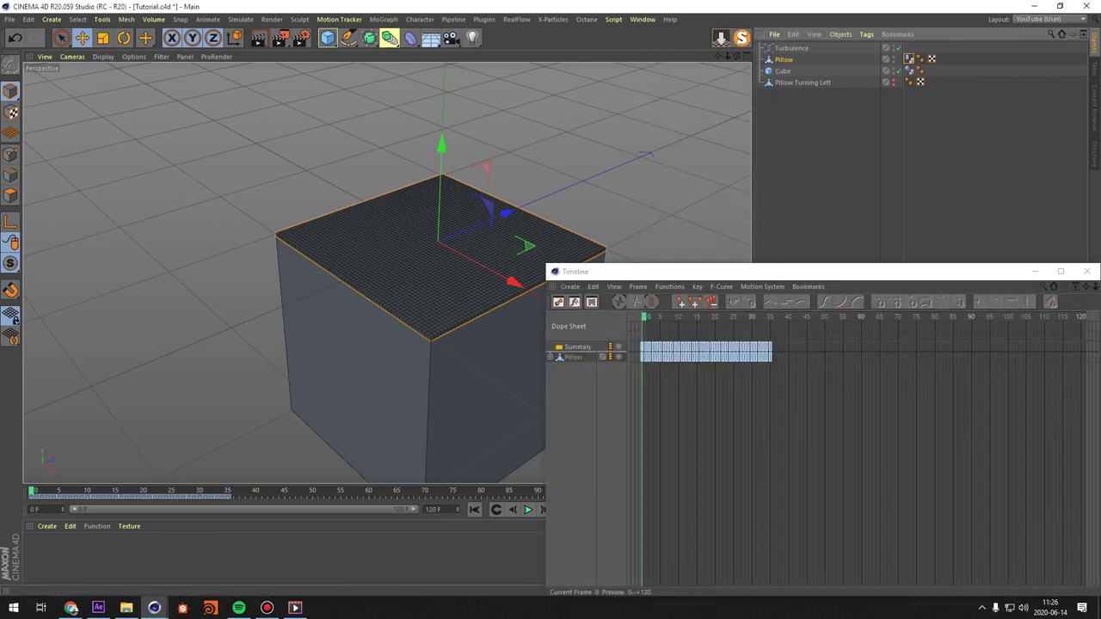
pyautogui.hotkey('ctrl', 'a')
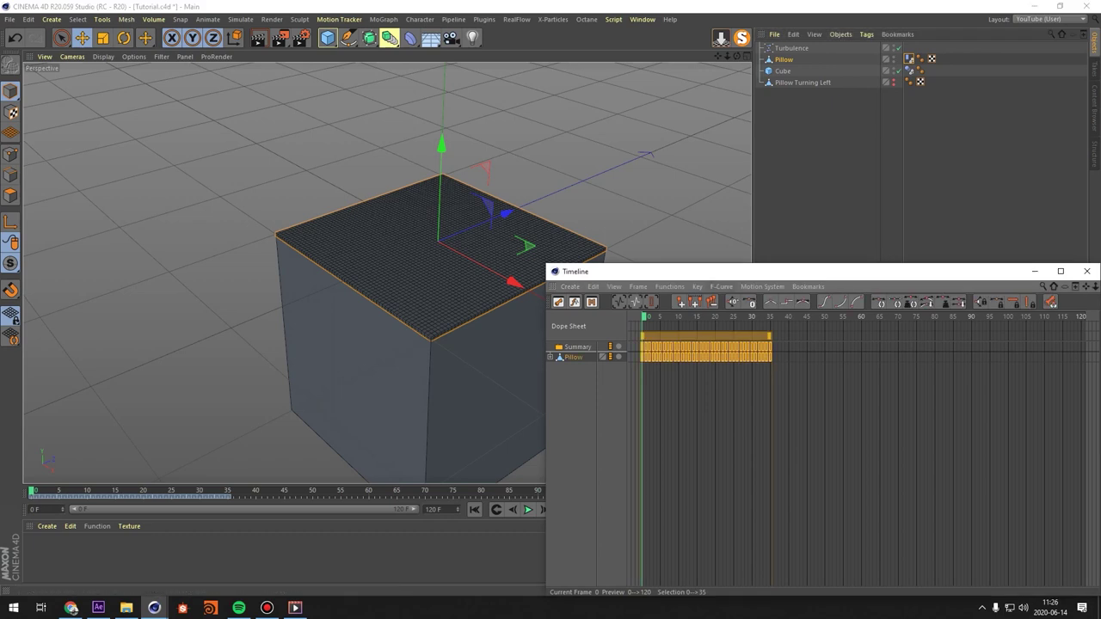
pyautogui.click(669, 287)
pyautogui.click(687, 341)
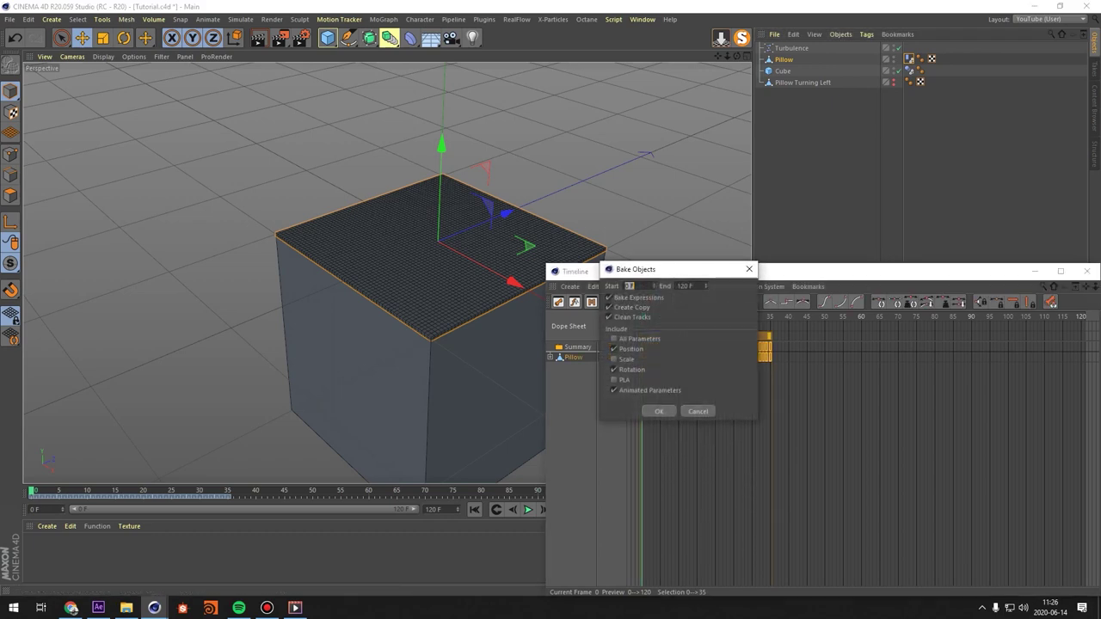
pyautogui.click(659, 412)
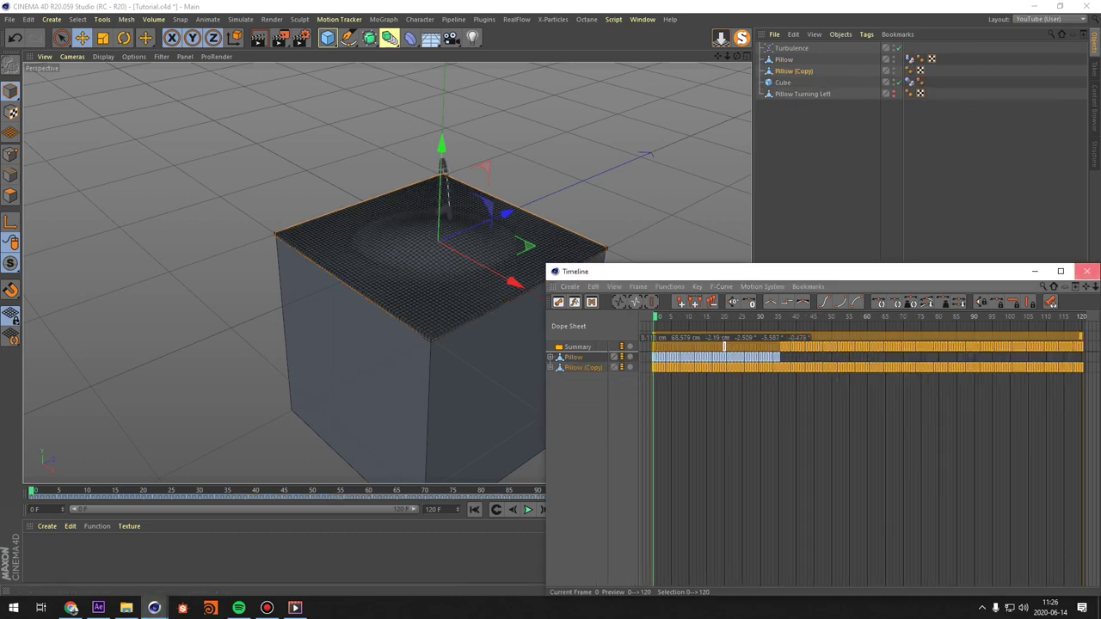
pyautogui.click(1087, 271)
# Move the new baked Pillow copy below the Cube in the object hierarchy and rename it Pillow Turning Right.
pyautogui.moveTo(793, 71); pyautogui.dragTo(795, 88)
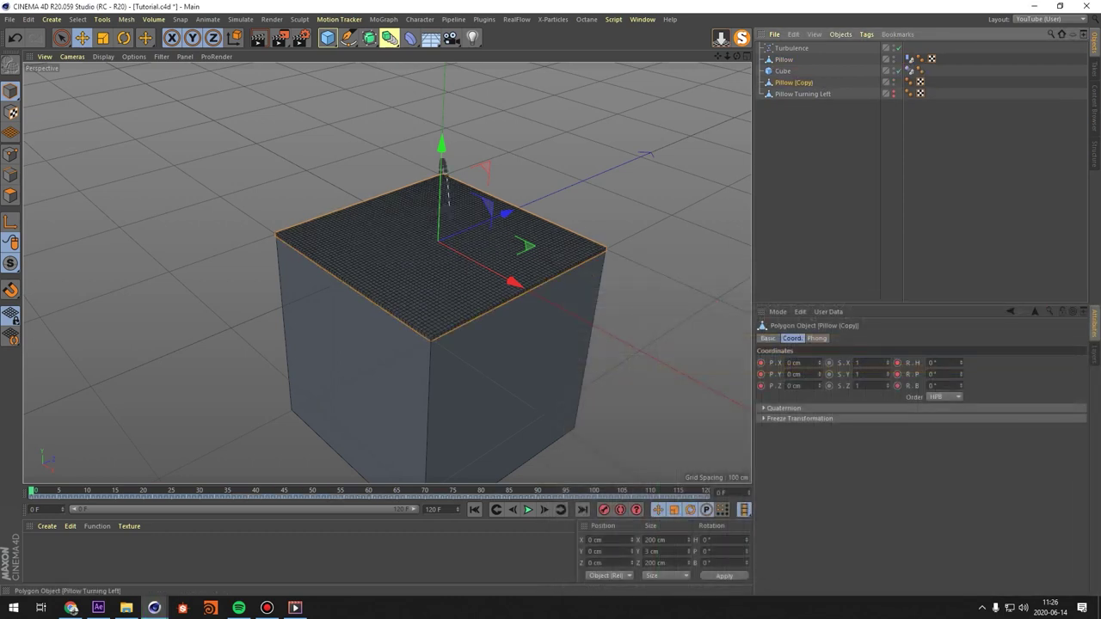
pyautogui.doubleClick(794, 83)
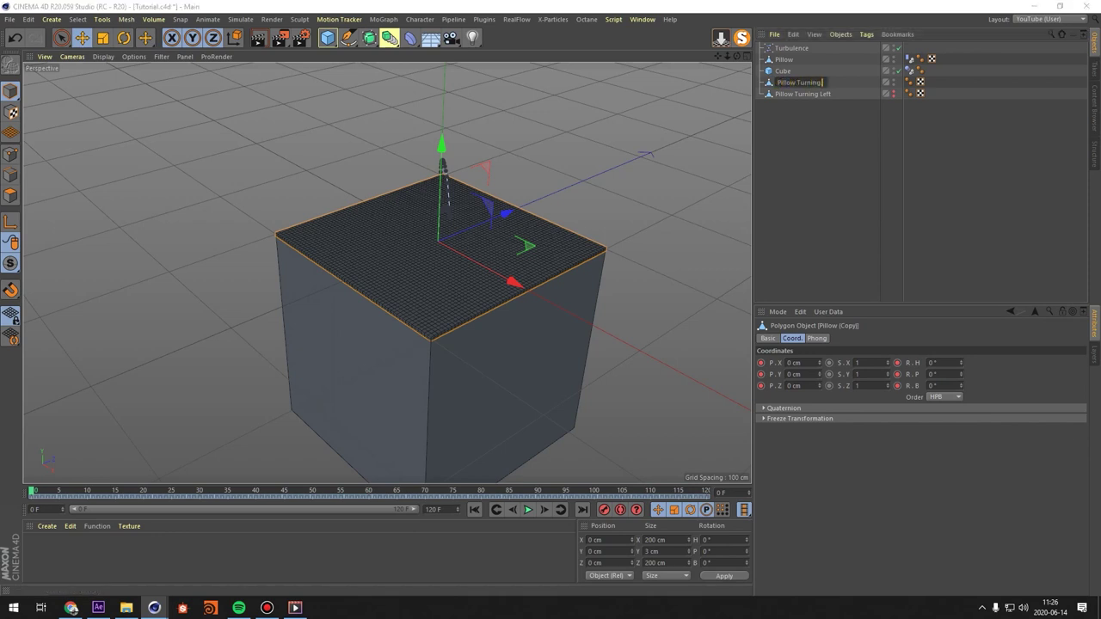
pyautogui.write('Pillow Turning Right')
pyautogui.press('Return')
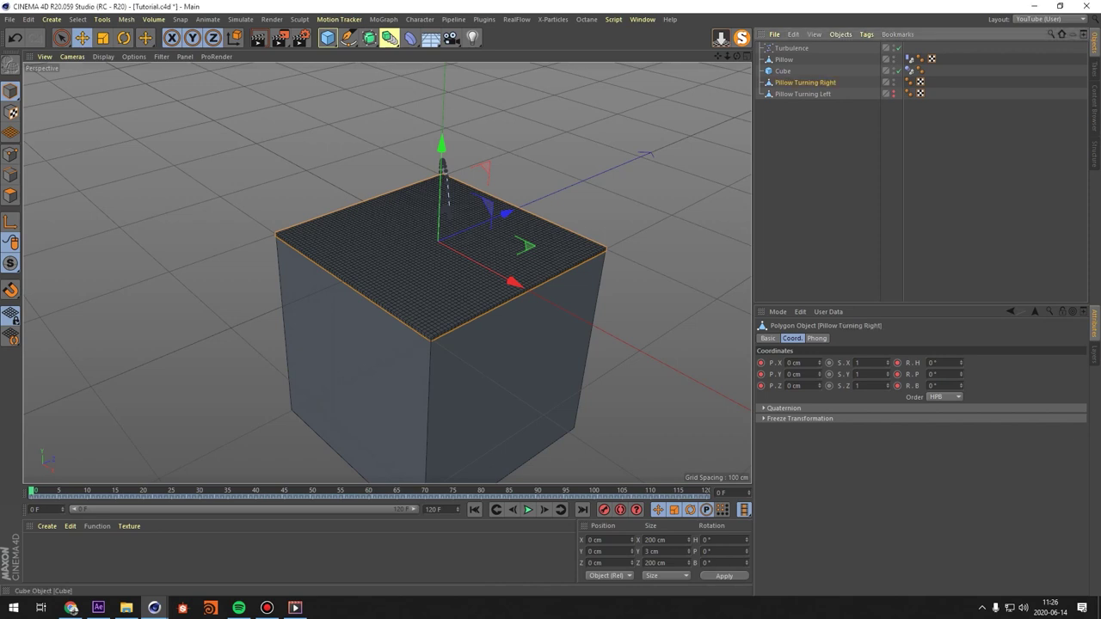
# Delete the Cube, the original Pillow and the Turbulence force, keeping only the two baked pillows.
pyautogui.click(783, 72)
pyautogui.press('Delete')
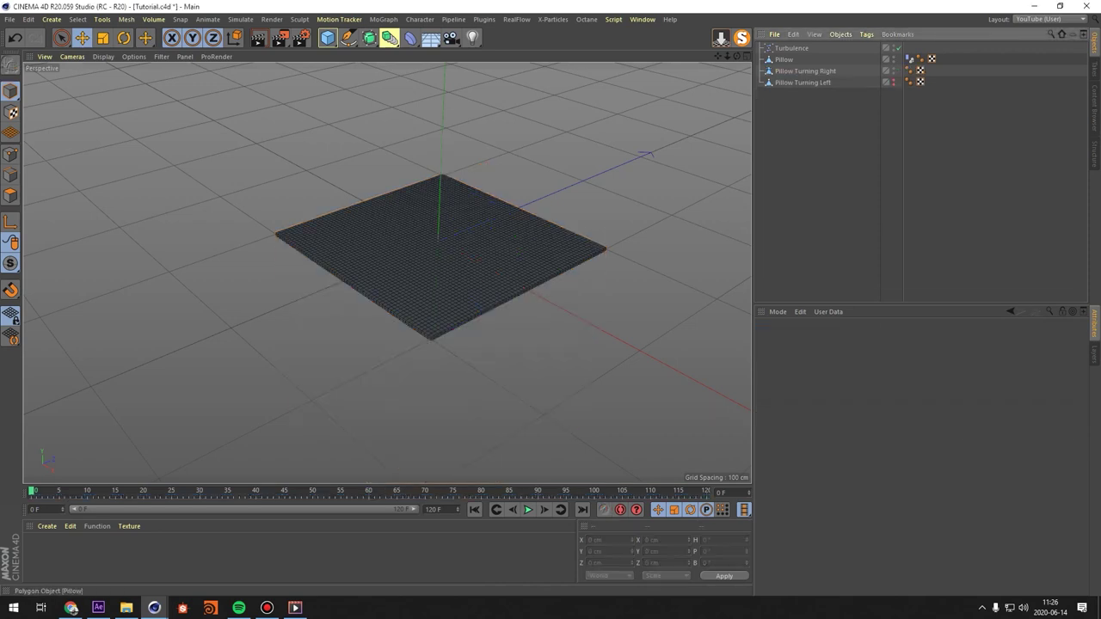
pyautogui.click(784, 60)
pyautogui.press('Delete')
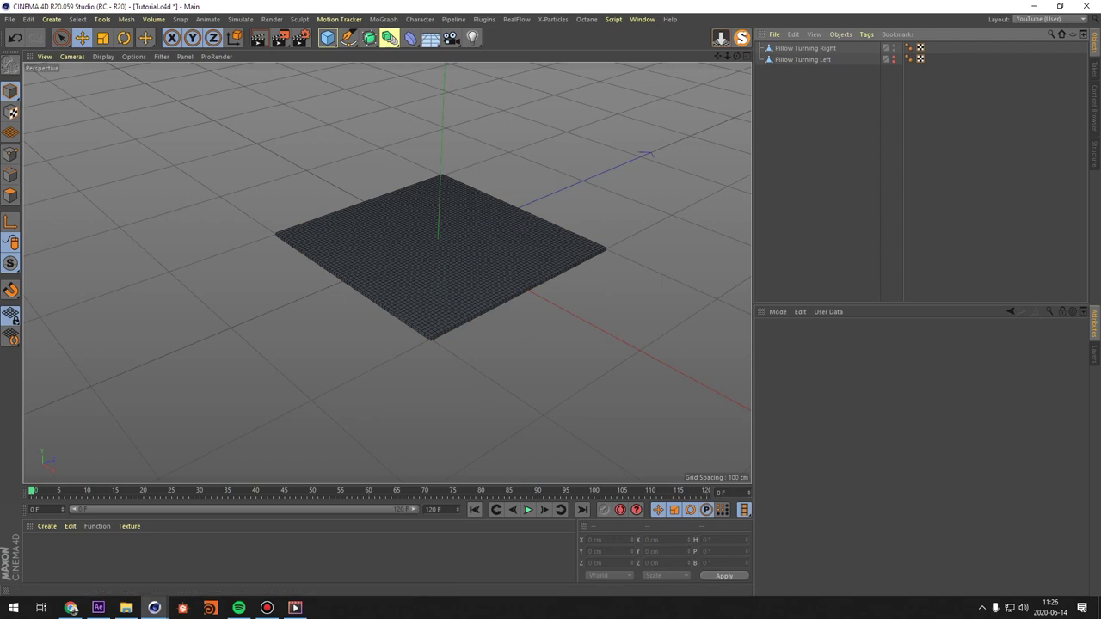
# Play back Pillow Turning Right and Pillow Turning Left separately to check both baked animations, and return to the first frame.
pyautogui.click(528, 510)
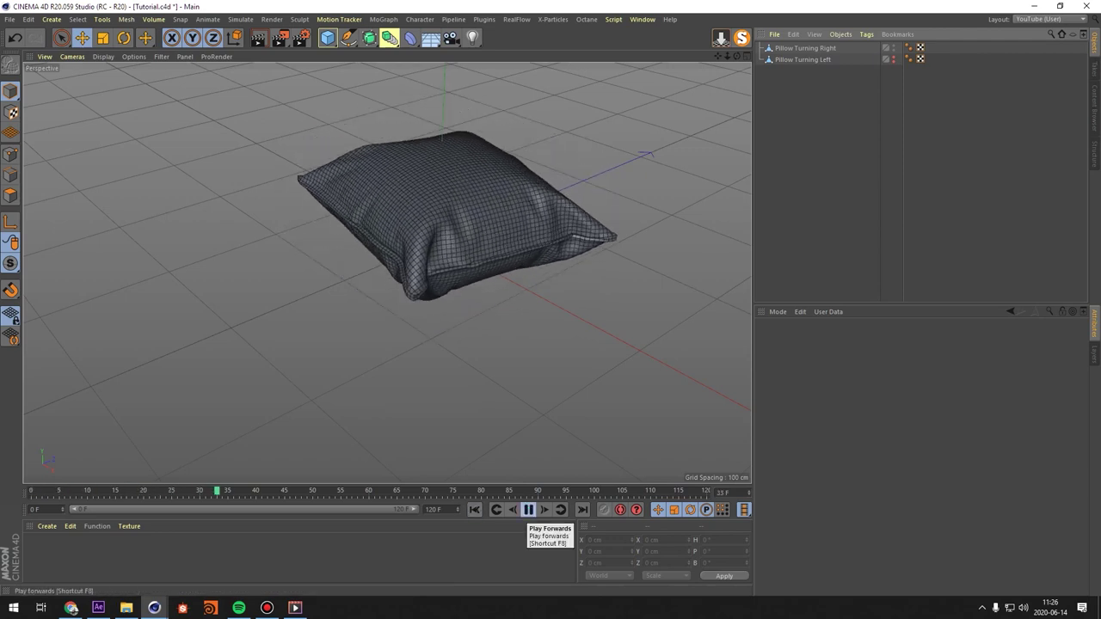
pyautogui.click(529, 510)
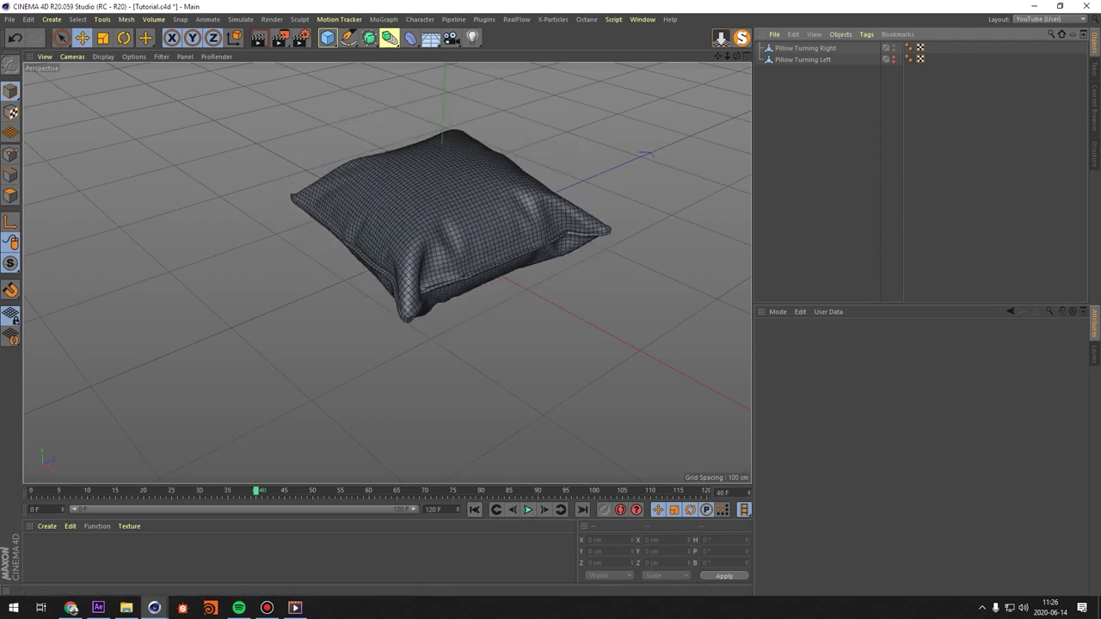
pyautogui.keyDown('alt'); pyautogui.click(894, 48); pyautogui.keyUp('alt')
pyautogui.keyDown('alt'); pyautogui.click(893, 48); pyautogui.keyUp('alt')
pyautogui.keyDown('alt'); pyautogui.click(894, 59); pyautogui.keyUp('alt')
pyautogui.click(475, 510)
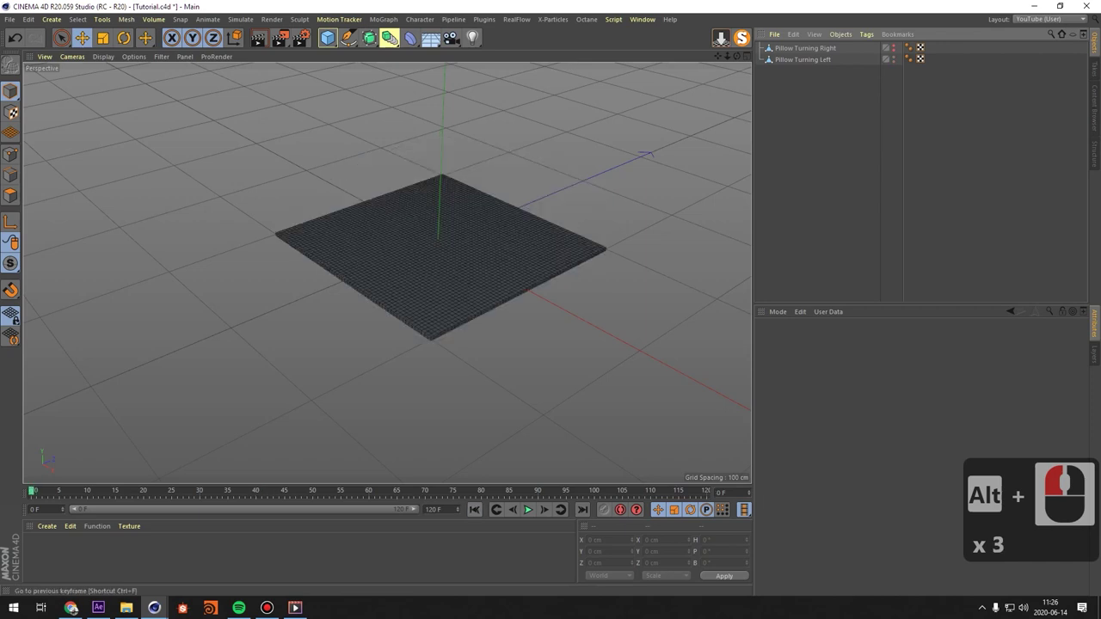
pyautogui.click(528, 510)
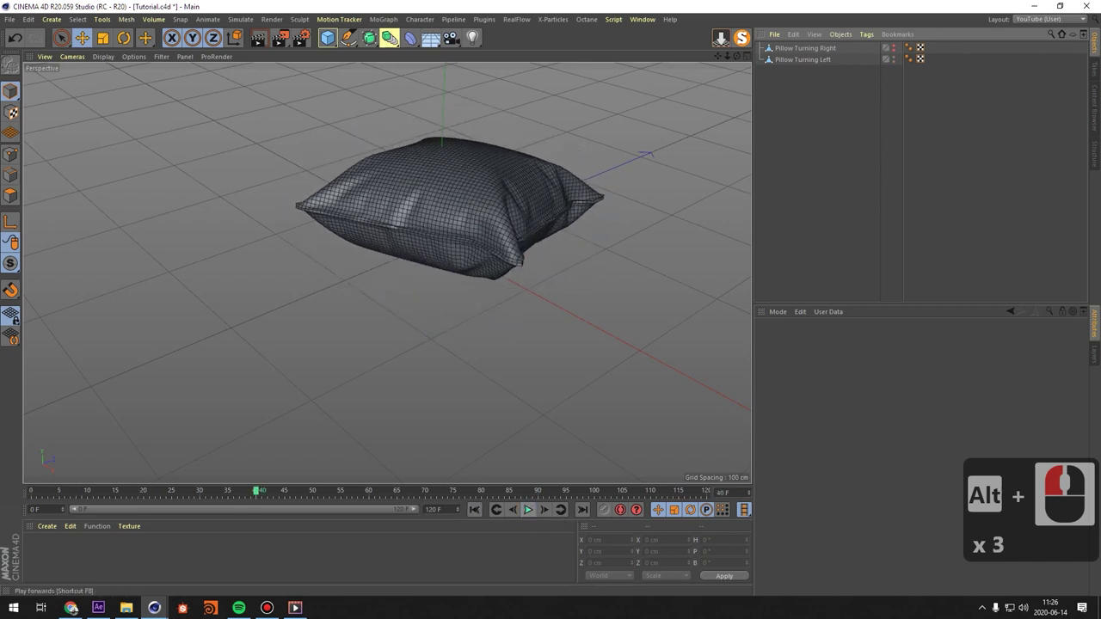
pyautogui.click(528, 509)
pyautogui.click(474, 509)
# Add a null object, rename it Control, and make Pillow Turning Right its child.
pyautogui.keyDown('alt'); pyautogui.moveTo(387, 273); pyautogui.dragTo(387, 250); pyautogui.keyUp('alt')
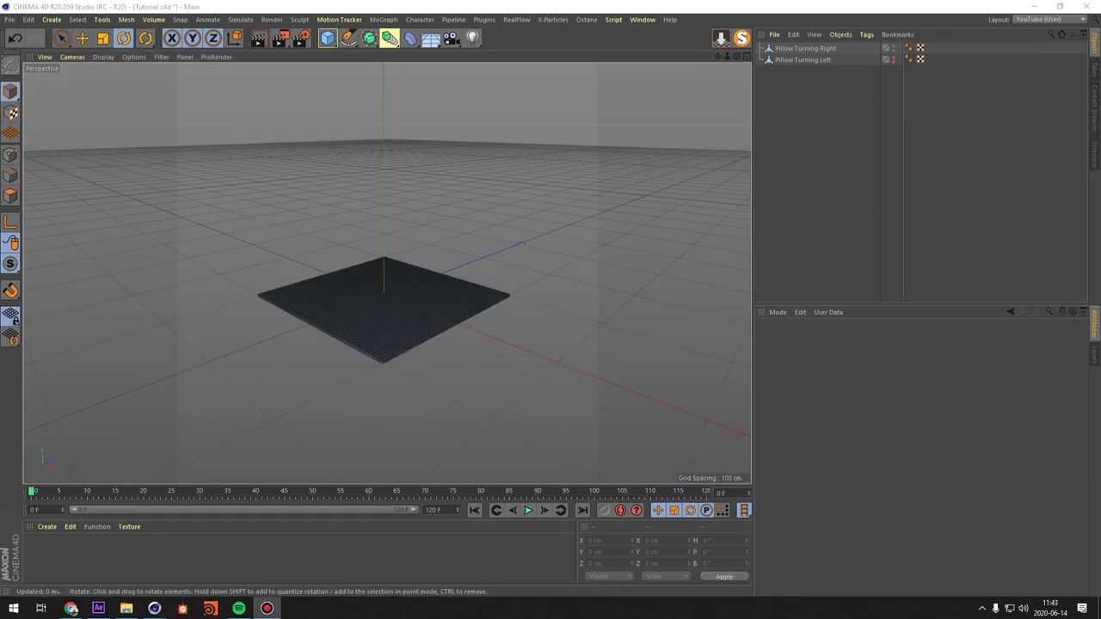
pyautogui.keyDown('alt'); pyautogui.moveTo(358, 250); pyautogui.dragTo(386, 273); pyautogui.keyUp('alt')
pyautogui.keyDown('alt'); pyautogui.moveTo(387, 273); pyautogui.dragTo(371, 250, button='middle'); pyautogui.keyUp('alt')
pyautogui.keyDown('alt'); pyautogui.moveTo(371, 250); pyautogui.dragTo(369, 262); pyautogui.keyUp('alt')
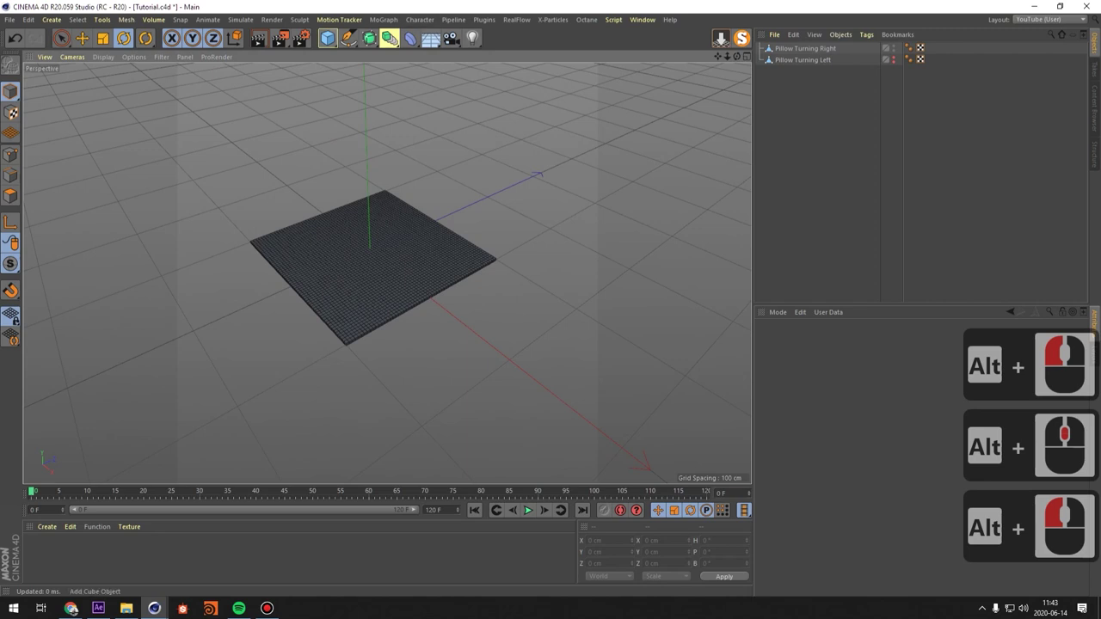
pyautogui.moveTo(328, 38); pyautogui.dragTo(356, 50)
pyautogui.click(800, 112)
pyautogui.click(781, 49)
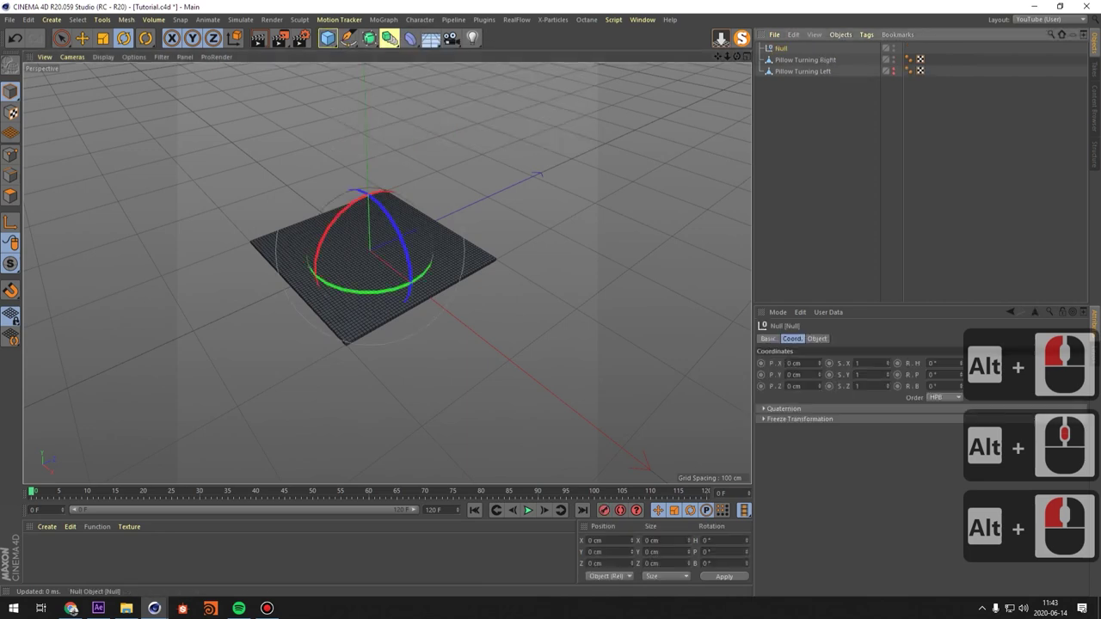
pyautogui.doubleClick(781, 49)
pyautogui.write('Co')
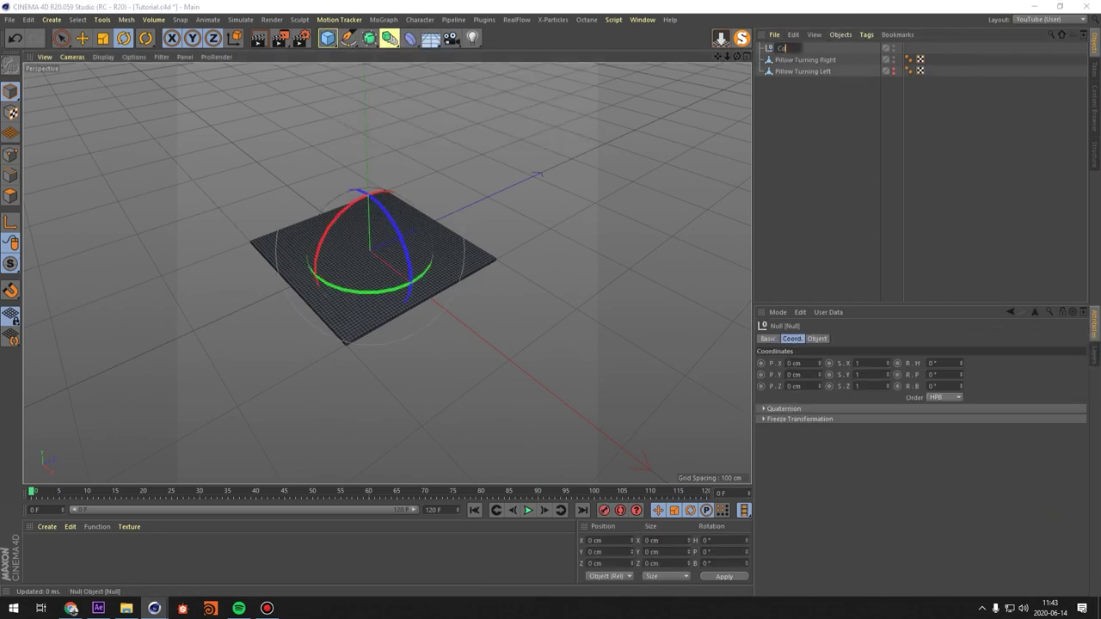
pyautogui.write('ntrol')
pyautogui.press('Return')
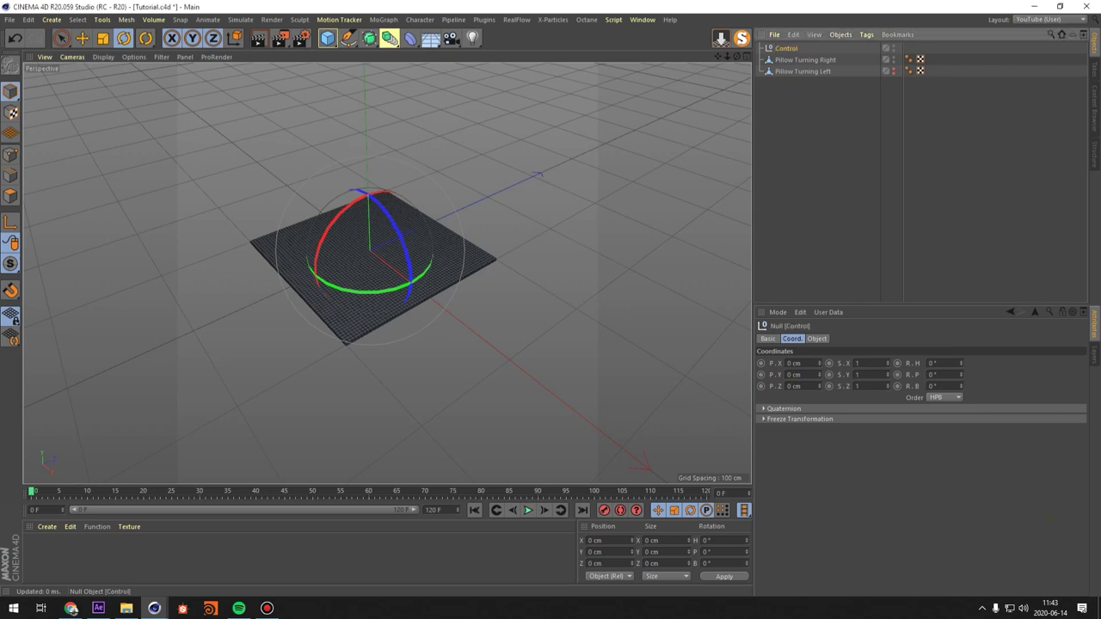
pyautogui.moveTo(801, 60); pyautogui.dragTo(786, 49)
pyautogui.click(786, 49)
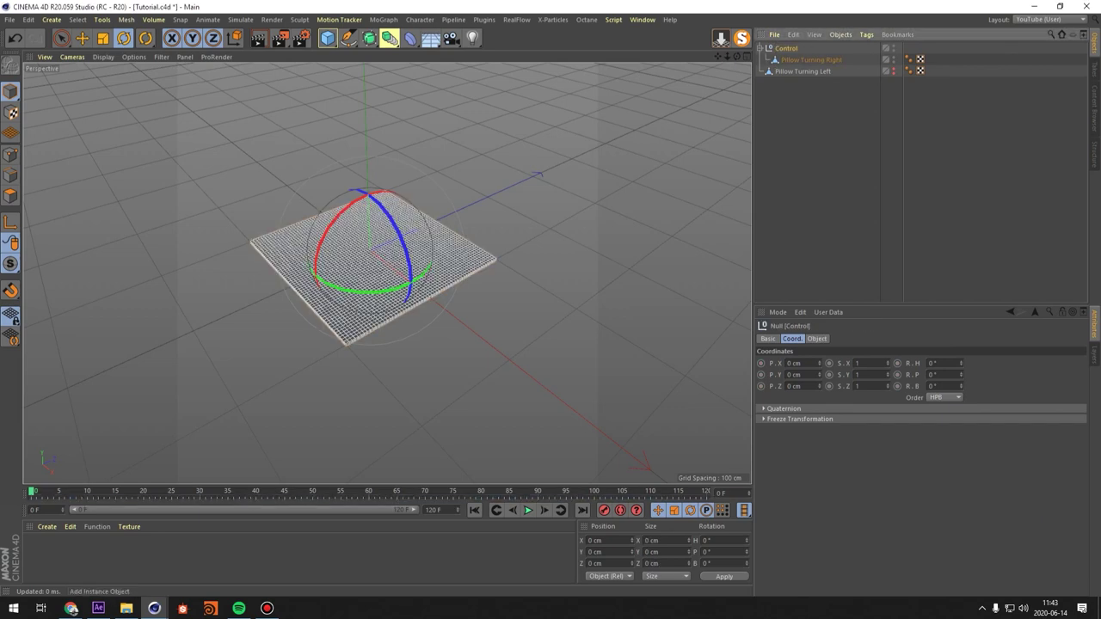
# Add a second null object at the top of the hierarchy and rename it Control.
pyautogui.moveTo(328, 38); pyautogui.dragTo(357, 50)
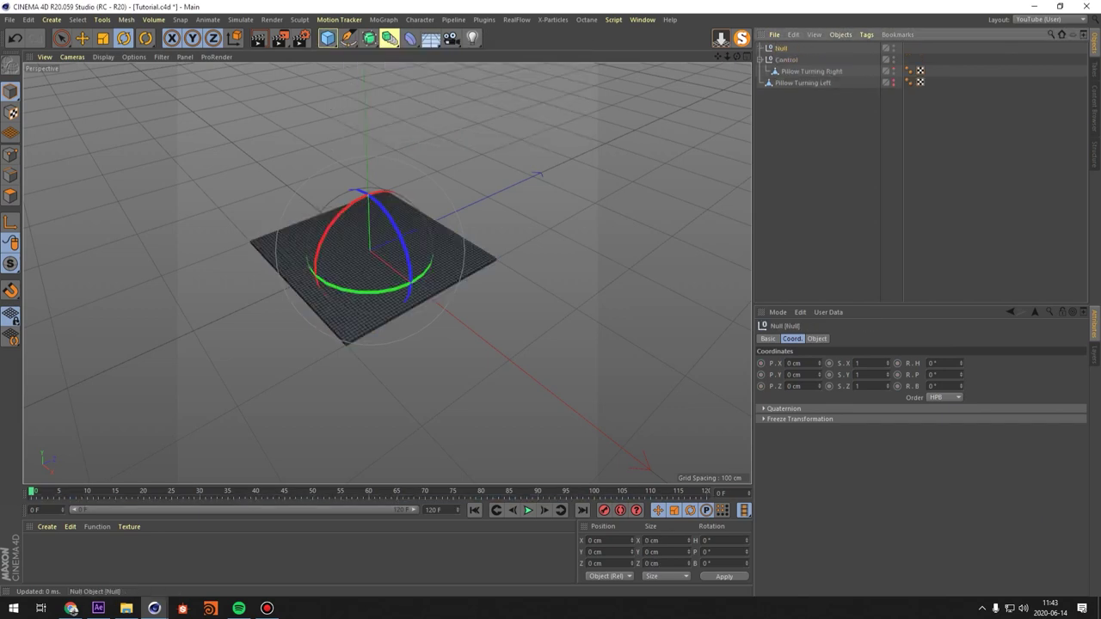
pyautogui.doubleClick(781, 49)
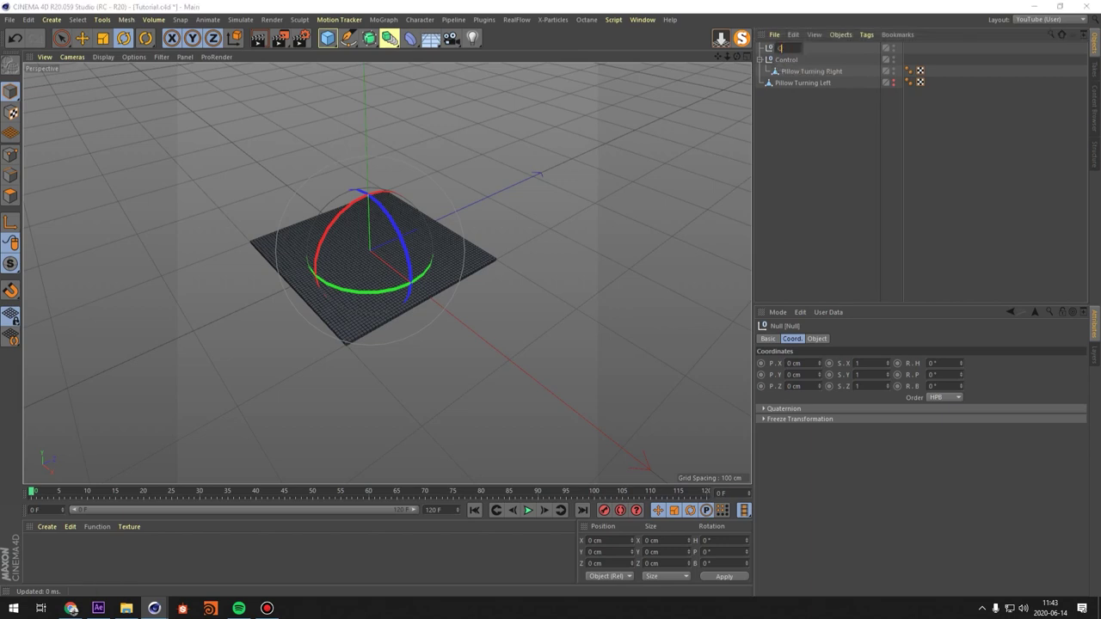
pyautogui.write('Control')
pyautogui.press('Return')
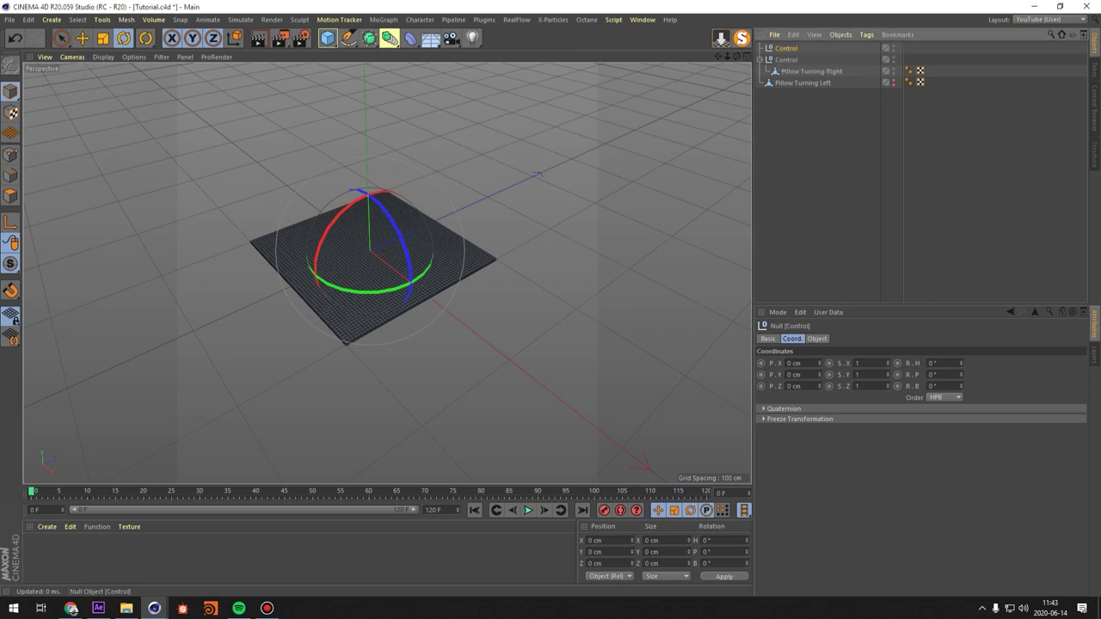
# Make Pillow Turning Left a child of the top Control null, make it visible in the scene, and save the project.
pyautogui.moveTo(803, 82); pyautogui.dragTo(786, 49)
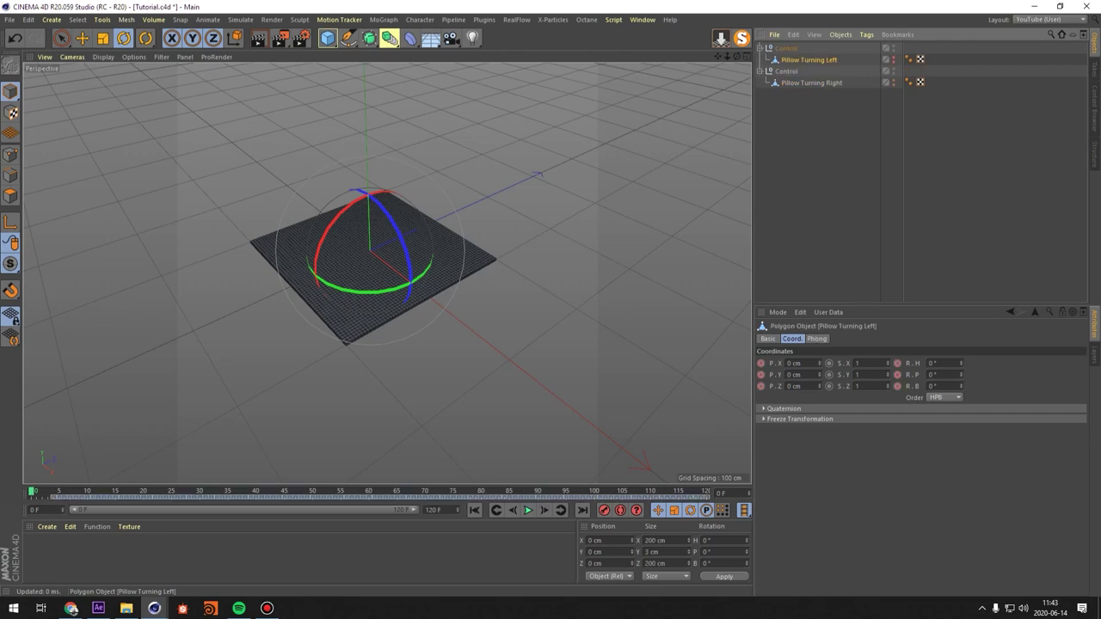
pyautogui.keyDown('alt'); pyautogui.click(894, 60); pyautogui.keyUp('alt')
pyautogui.hotkey('ctrl', 's')
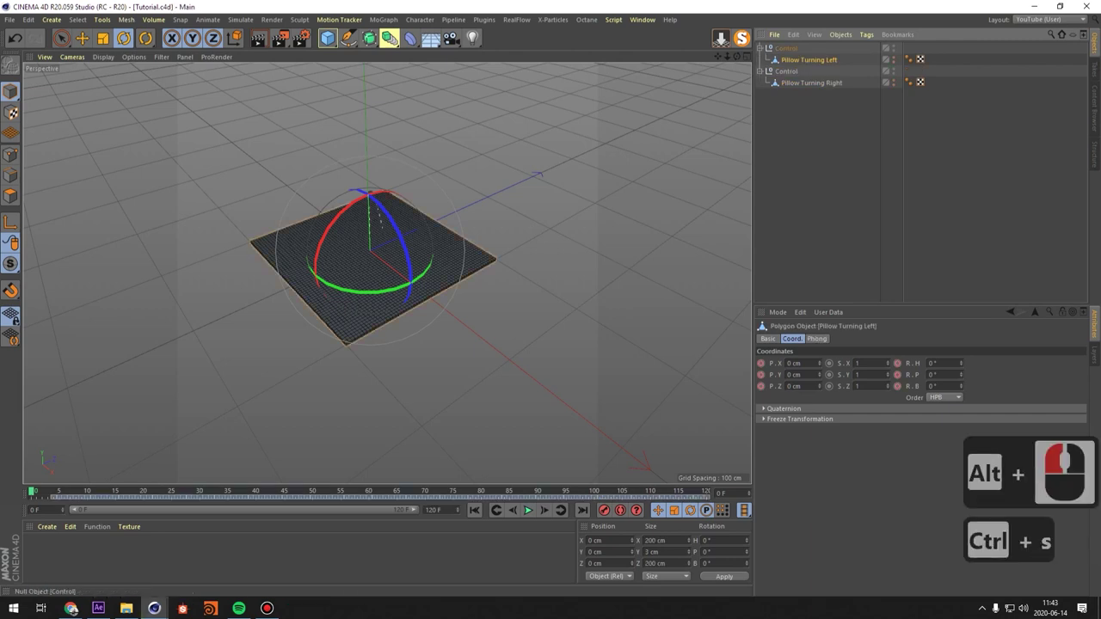
pyautogui.click(819, 146)
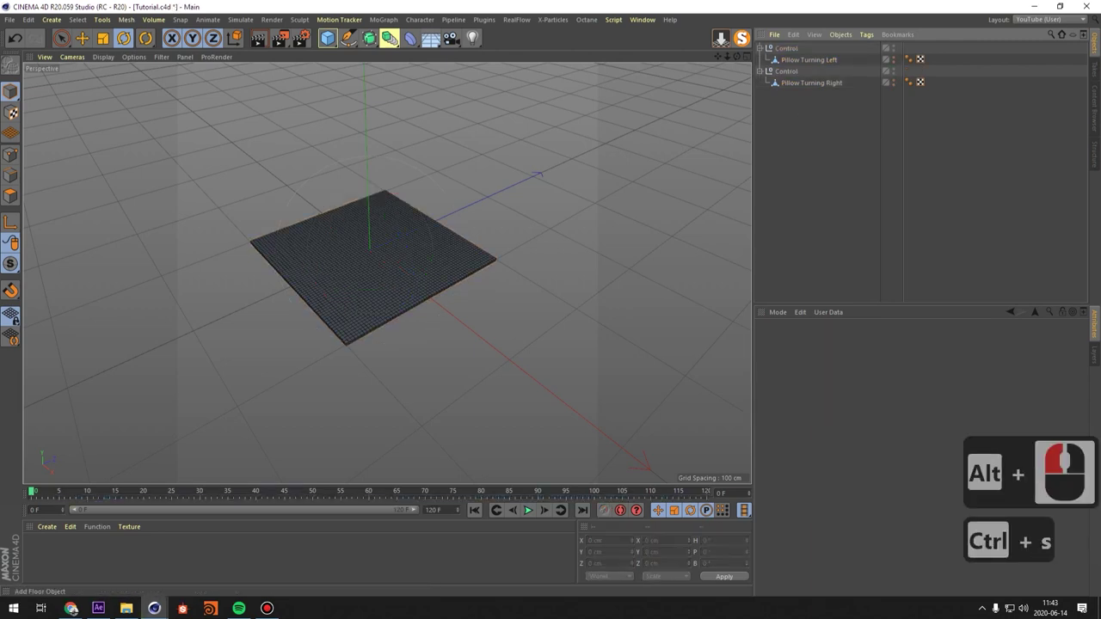
# Add an Octane Scatter object, make both Control nulls its children, and collapse their hierarchies.
pyautogui.click(383, 20)
pyautogui.moveTo(485, 20)
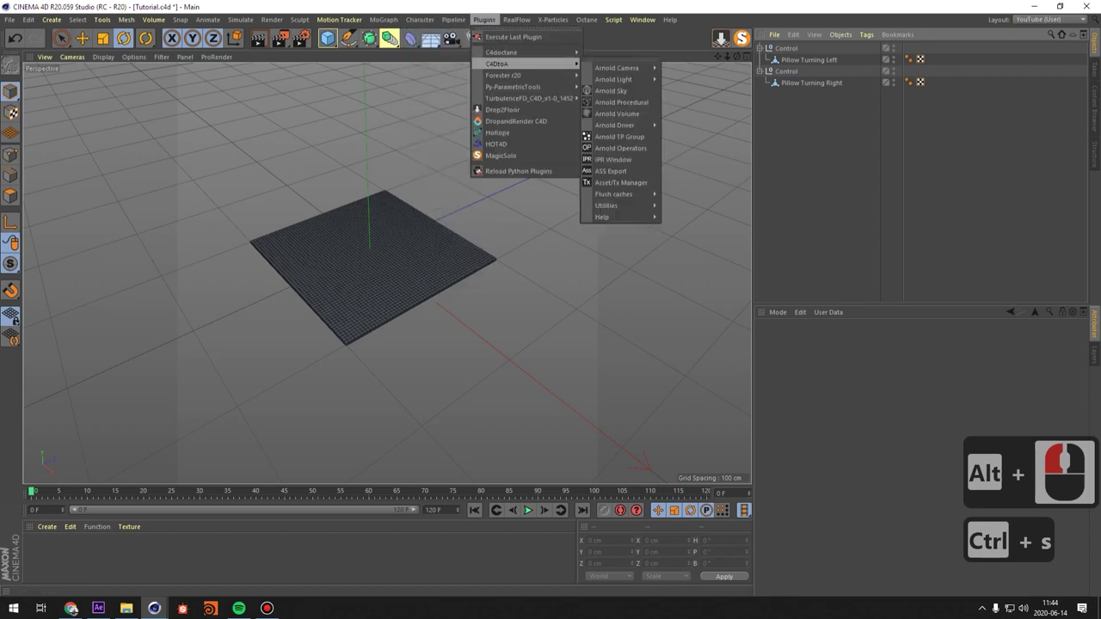
pyautogui.moveTo(508, 52)
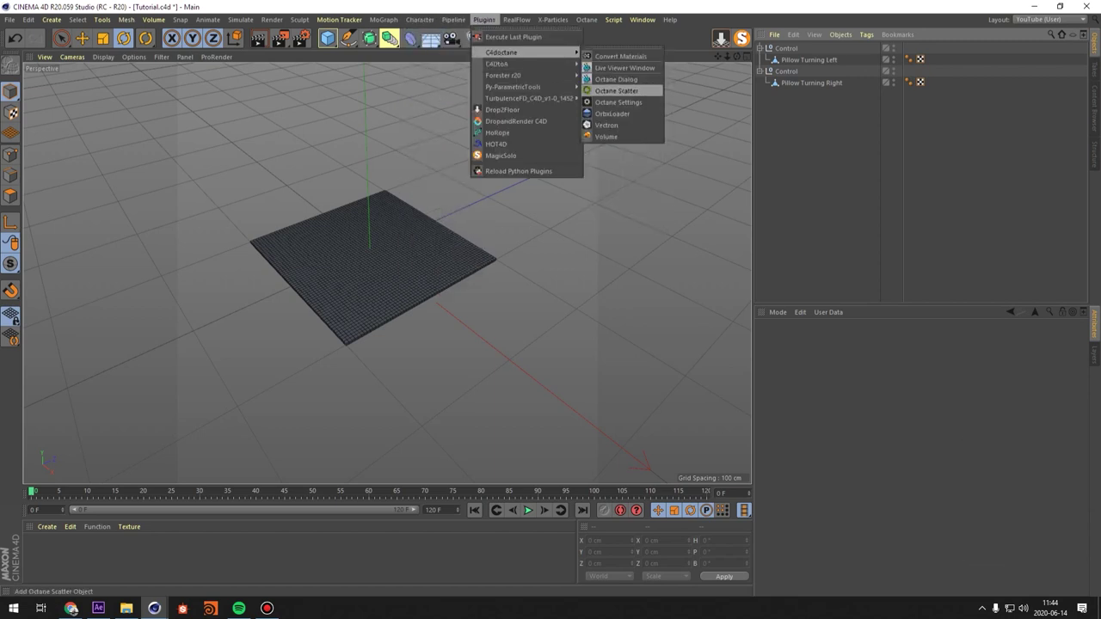
pyautogui.click(617, 90)
pyautogui.click(787, 60)
pyautogui.moveTo(787, 60); pyautogui.dragTo(795, 49)
pyautogui.click(765, 60)
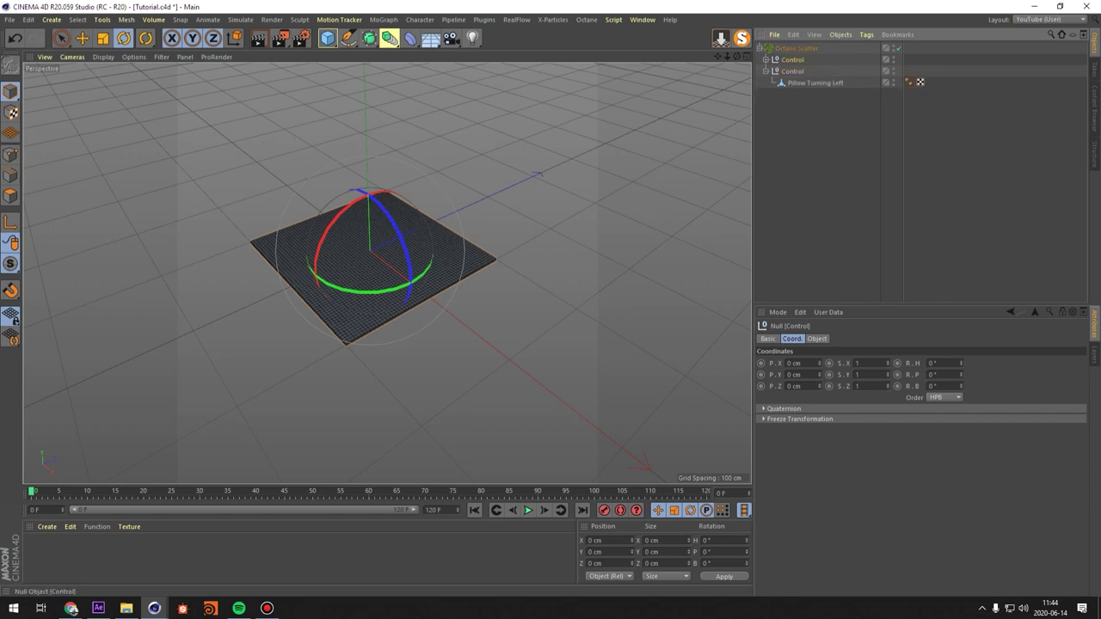
pyautogui.click(766, 72)
pyautogui.click(795, 49)
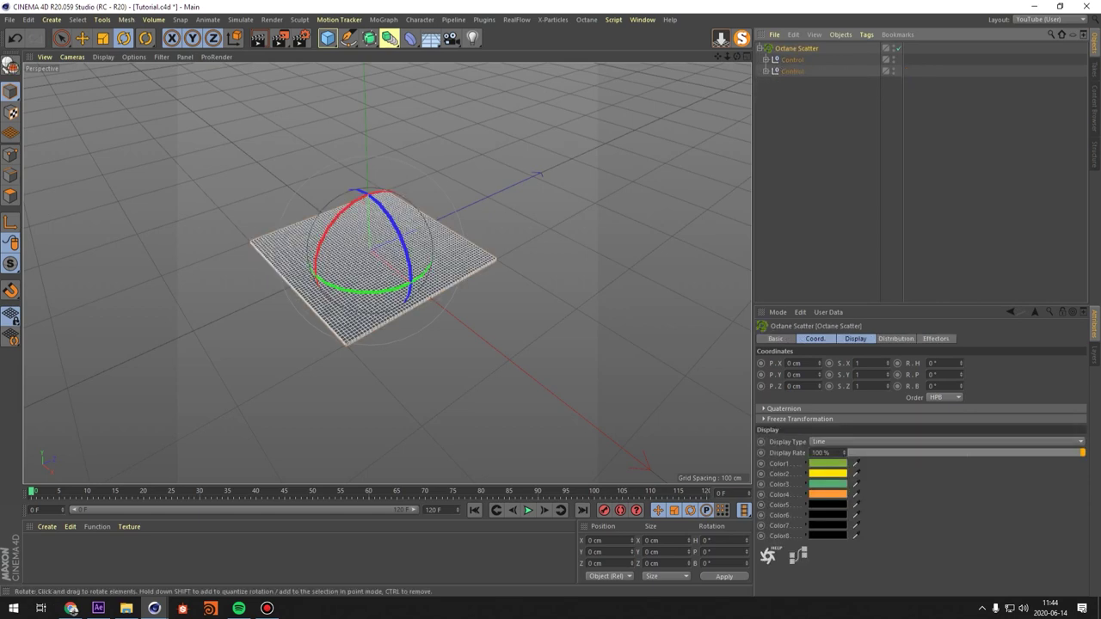
# Add a plane with a width and height of 1000 cm and place it below the Octane Scatter in the object hierarchy.
pyautogui.click(328, 39)
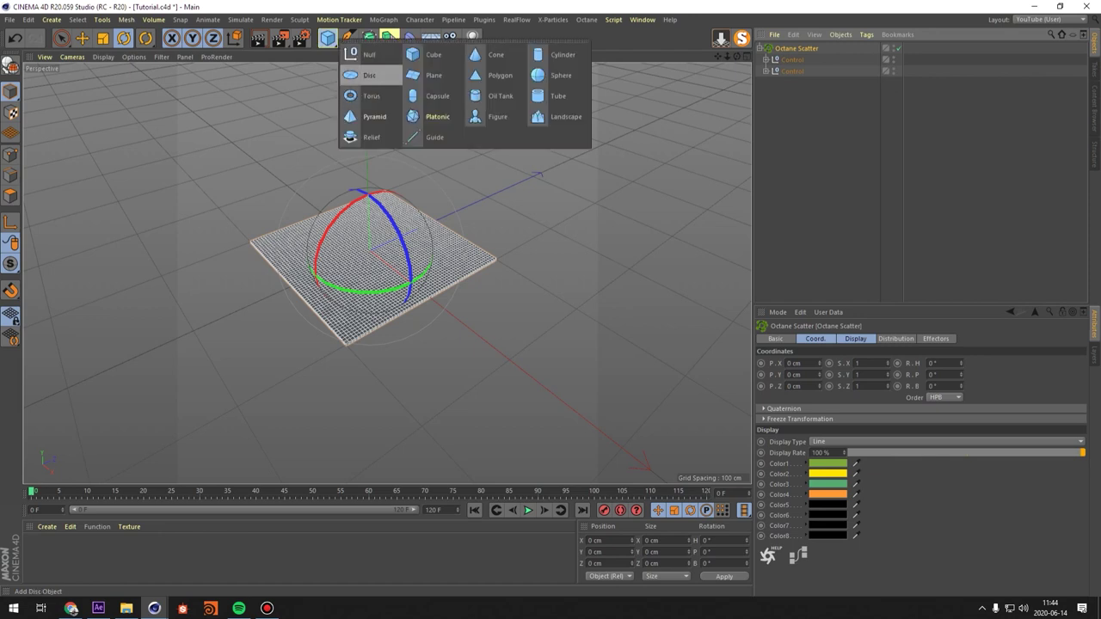
pyautogui.click(426, 76)
pyautogui.click(817, 339)
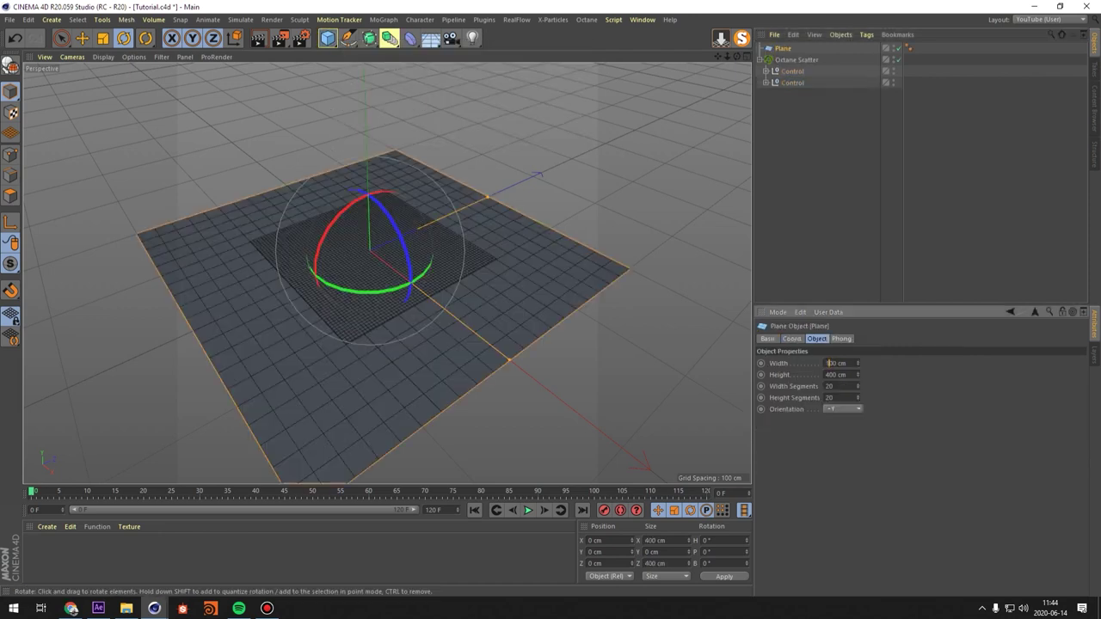
pyautogui.write('1000')
pyautogui.press('Tab')
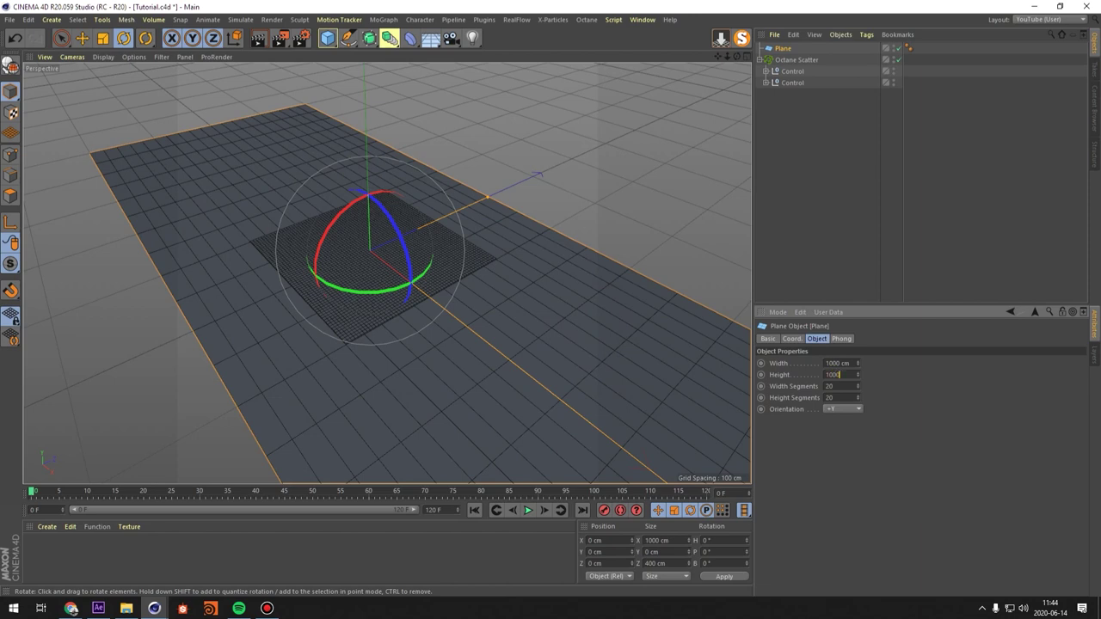
pyautogui.press('Return')
pyautogui.scroll(-5, 422, 193)
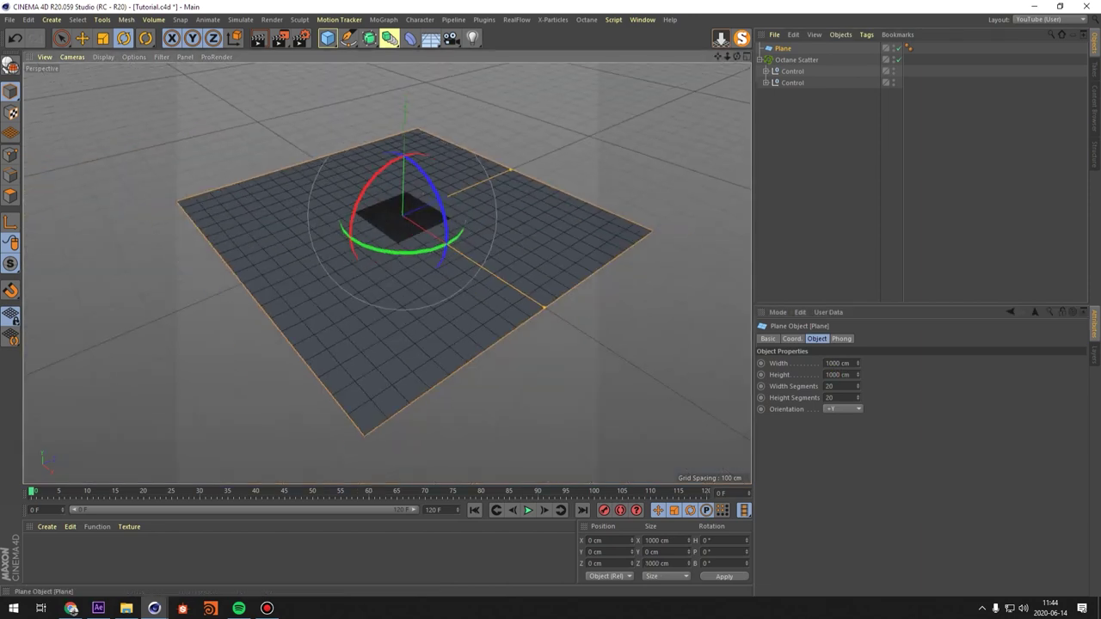
pyautogui.click(797, 60)
pyautogui.moveTo(783, 49); pyautogui.dragTo(786, 96)
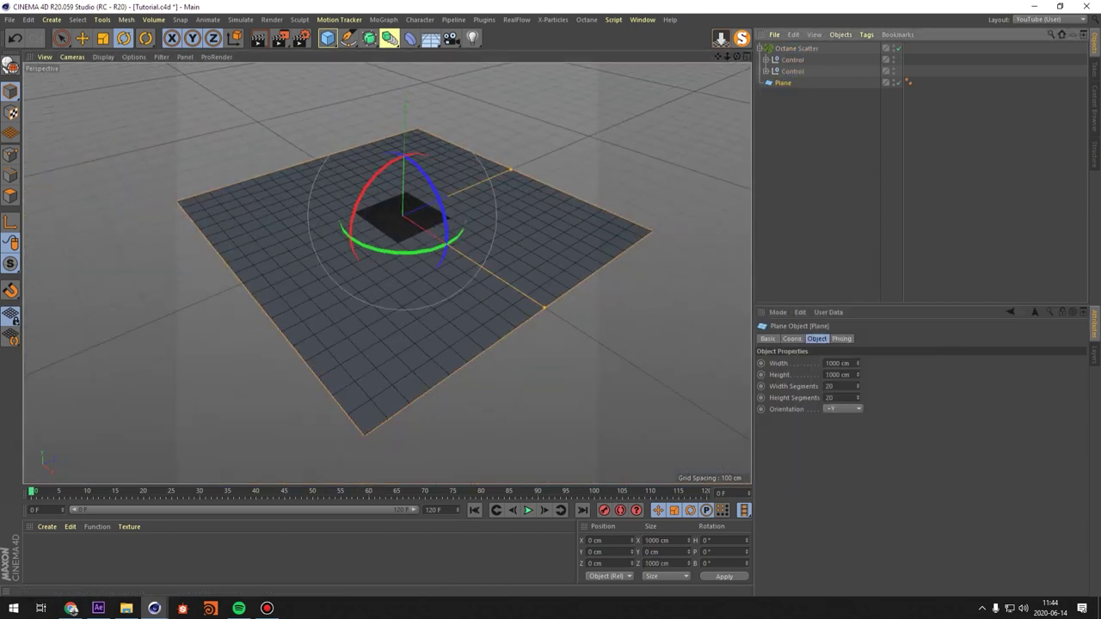
# Assign the Plane as the Octane Scatter's distribution surface and play the animation to spread the instances over it.
pyautogui.click(797, 49)
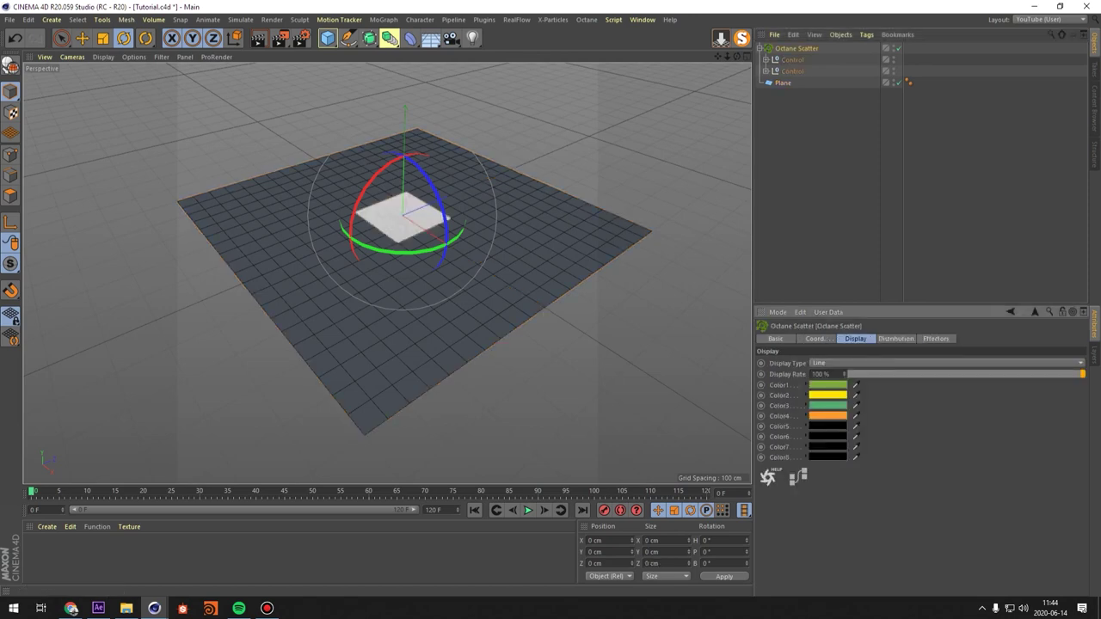
pyautogui.click(896, 338)
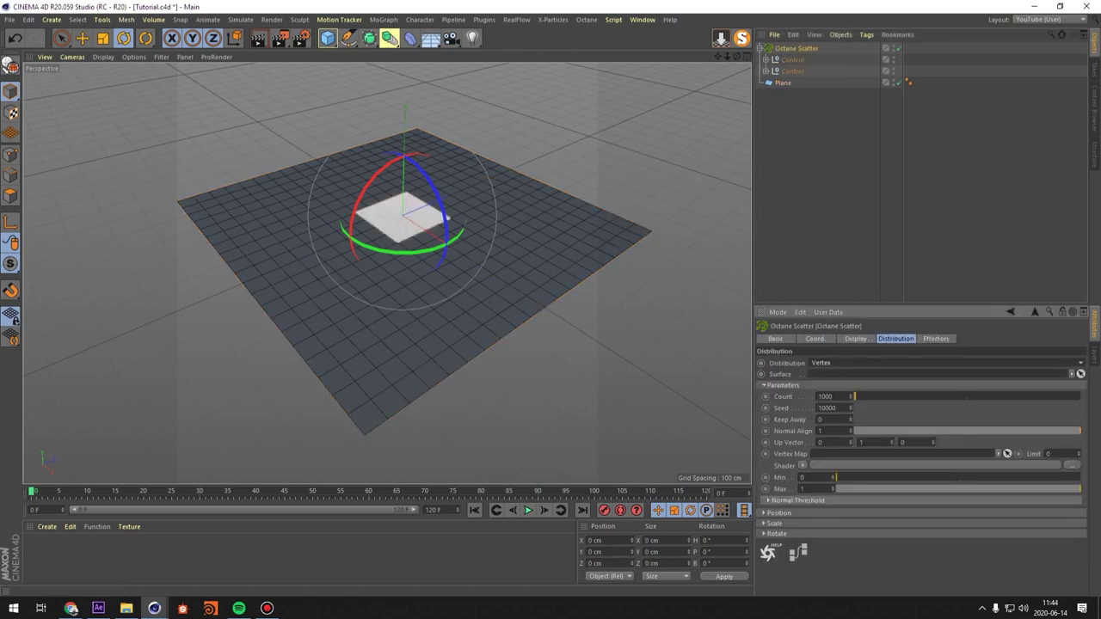
pyautogui.moveTo(783, 83); pyautogui.dragTo(786, 88)
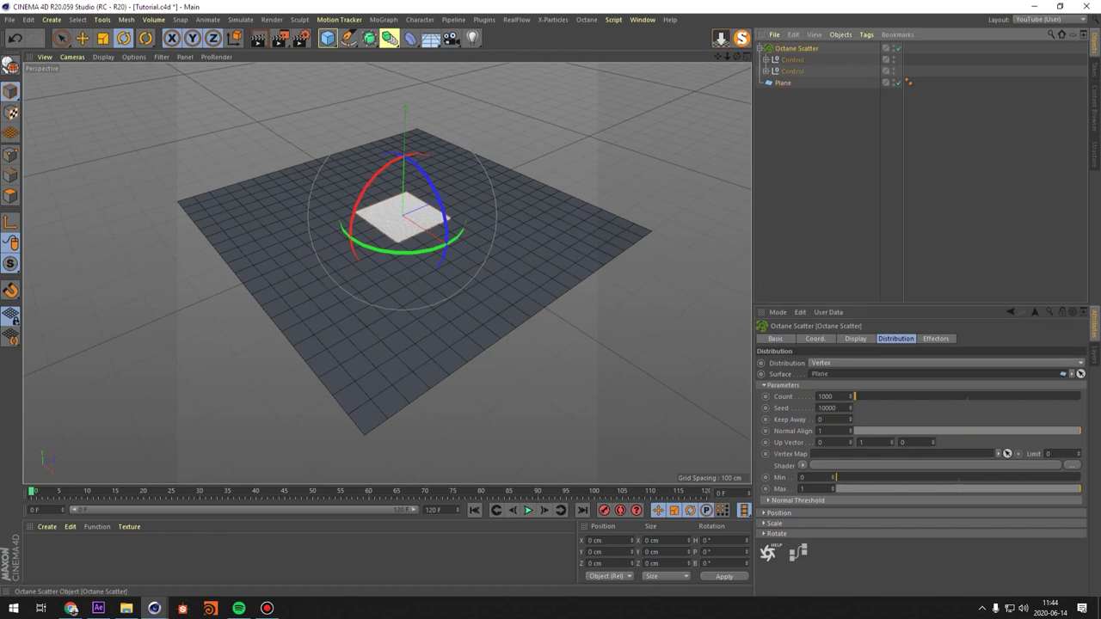
pyautogui.click(528, 510)
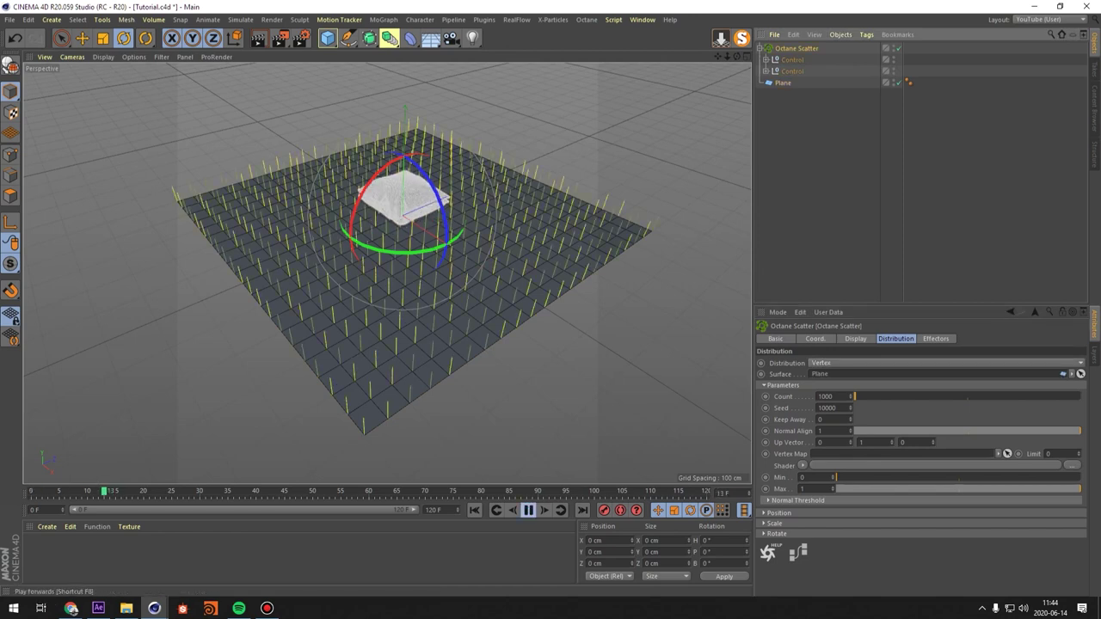
pyautogui.click(528, 510)
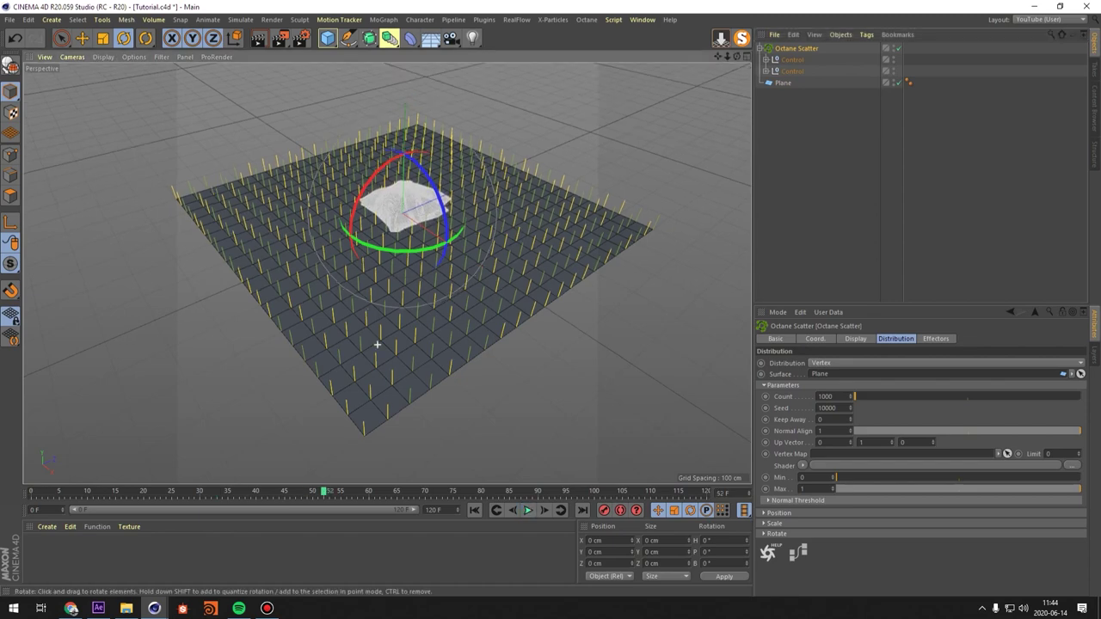
# Rename the plane object as Floor Scatter.
pyautogui.keyDown('alt'); pyautogui.moveTo(376, 344); pyautogui.dragTo(365, 375); pyautogui.keyUp('alt')
pyautogui.keyDown('alt'); pyautogui.moveTo(366, 375); pyautogui.dragTo(349, 418, button='middle'); pyautogui.keyUp('alt')
pyautogui.click(783, 83)
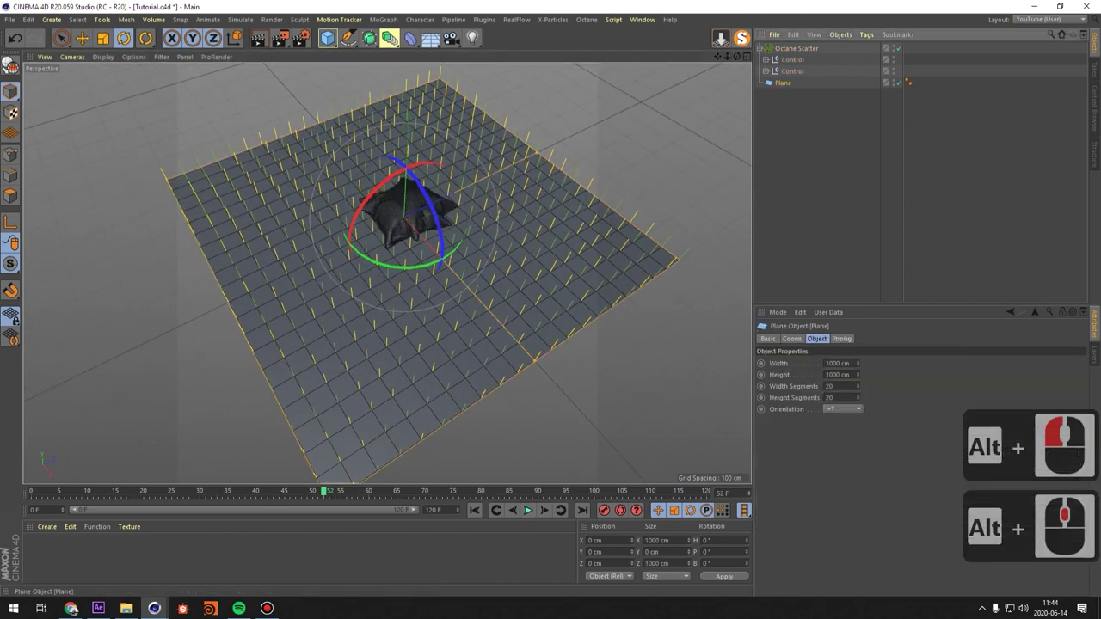
pyautogui.doubleClick(784, 83)
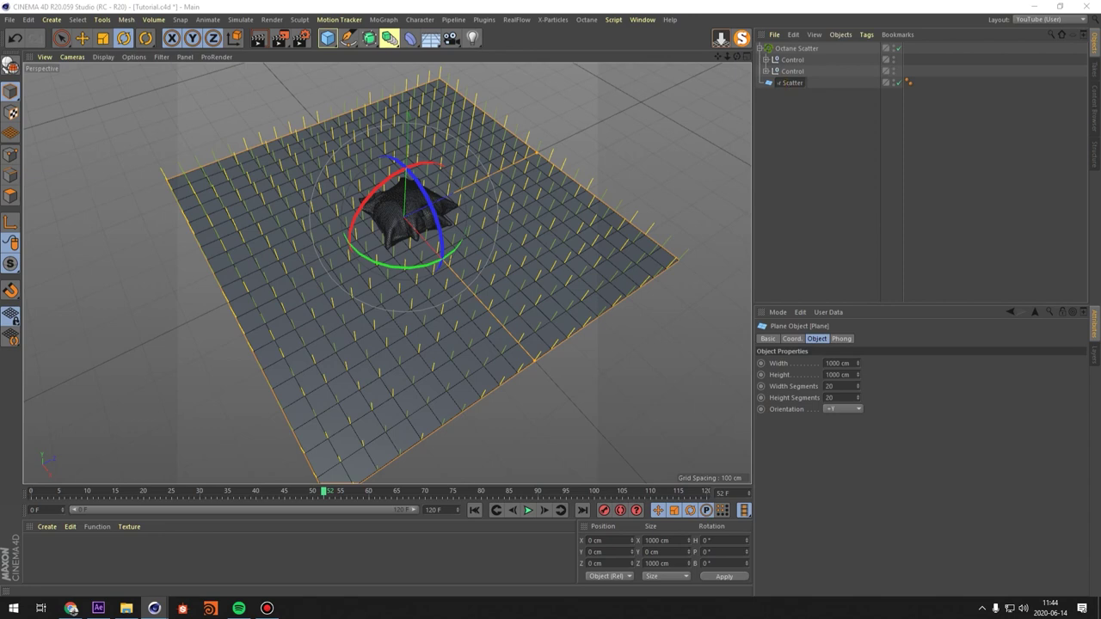
pyautogui.press('Return')
pyautogui.click(808, 155)
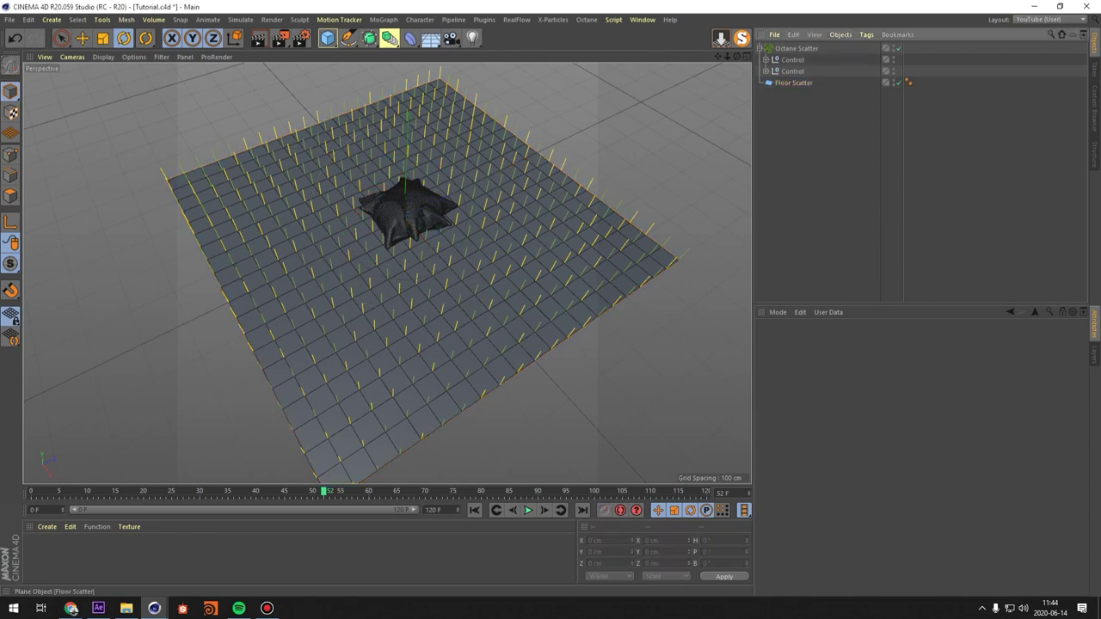
# Bring up the Octane Live Viewer and replay the simulation from the first frame to check the rendered scatter.
pyautogui.click(796, 49)
pyautogui.click(154, 608)
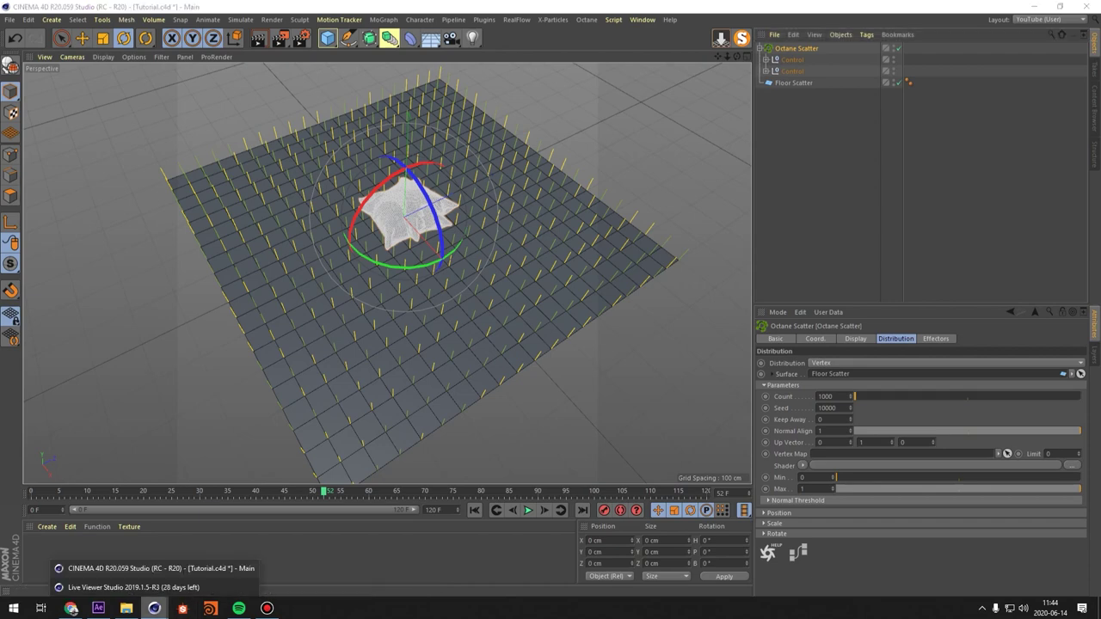
pyautogui.click(133, 587)
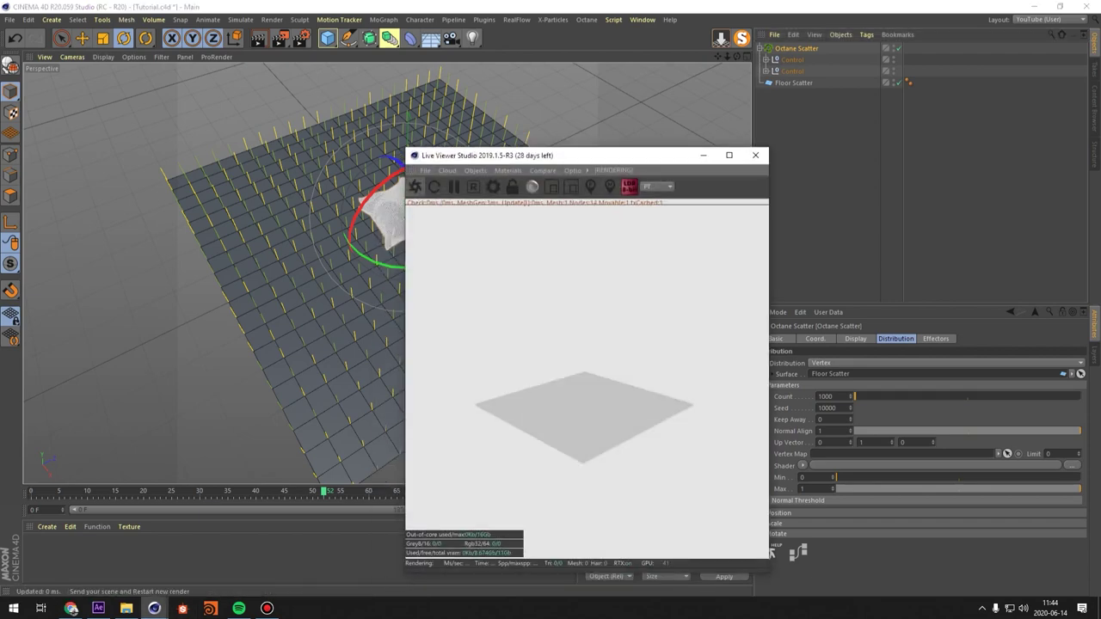
pyautogui.moveTo(603, 157); pyautogui.dragTo(818, 122)
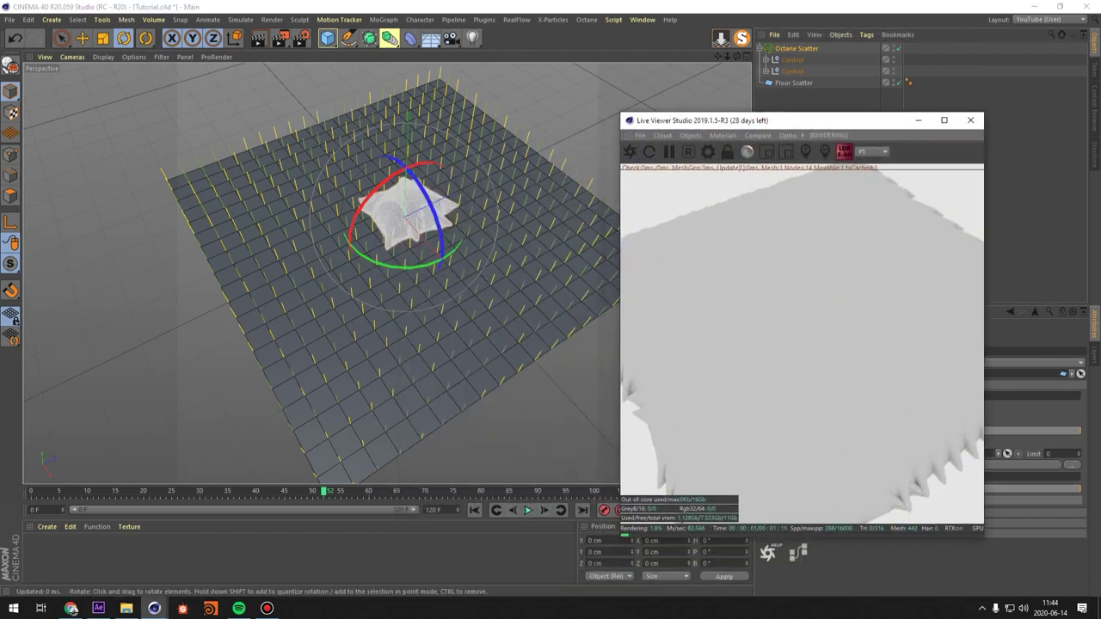
pyautogui.click(474, 510)
pyautogui.scroll(-3, 486, 180)
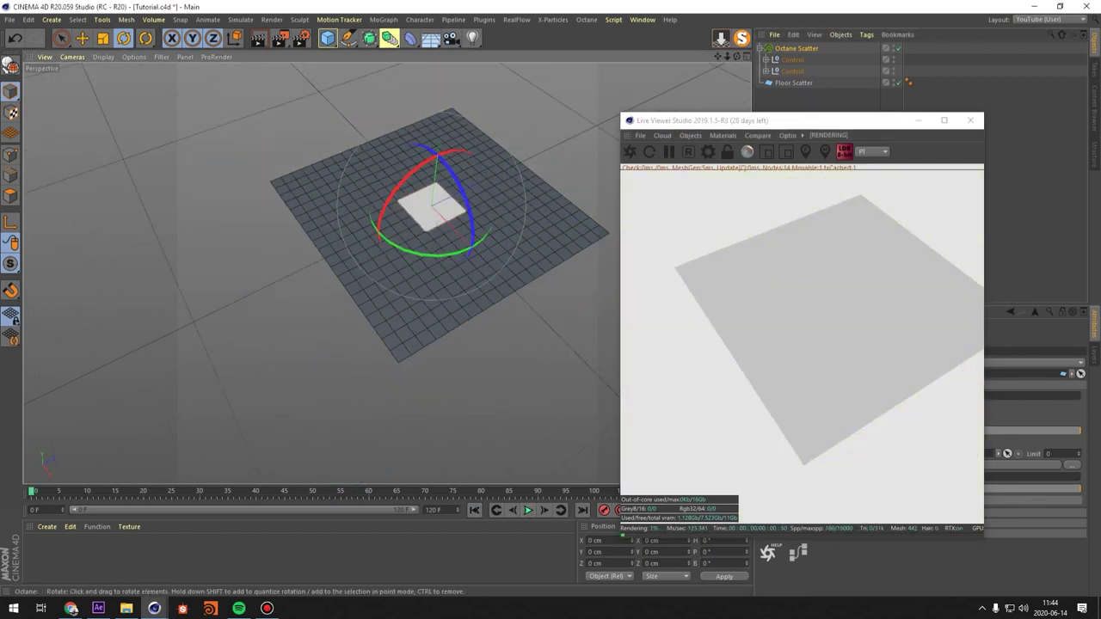
pyautogui.scroll(3, 482, 178)
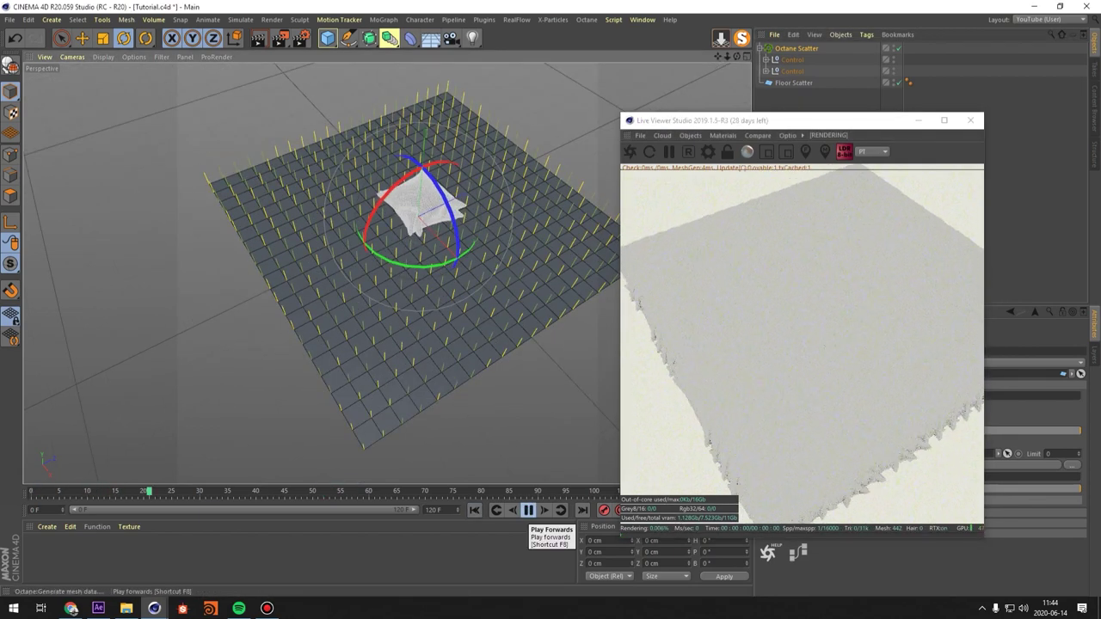
pyautogui.click(528, 510)
pyautogui.moveTo(762, 120); pyautogui.dragTo(410, 188)
# Add a MoGraph Plain effector and assign it to the Octane Scatter's effectors.
pyautogui.click(796, 49)
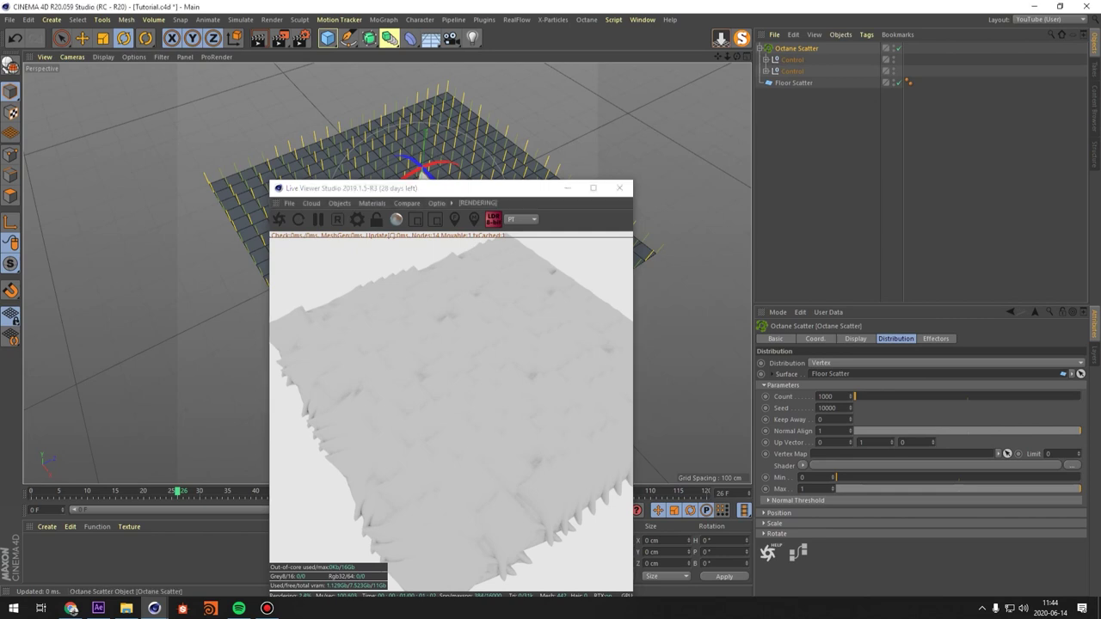
pyautogui.click(383, 19)
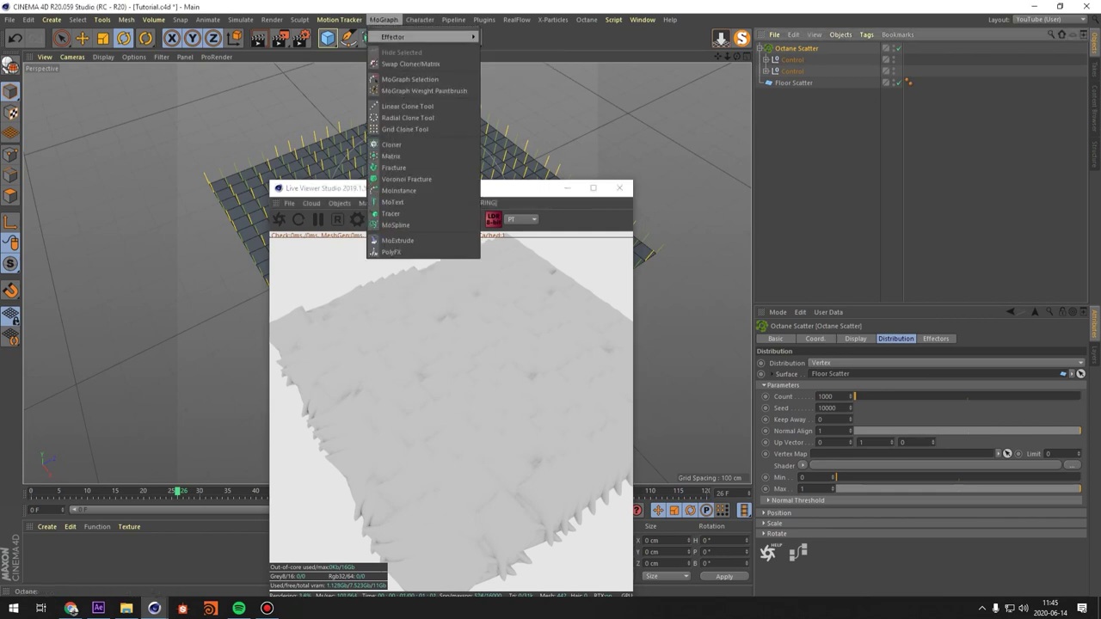
pyautogui.moveTo(404, 37)
pyautogui.click(499, 56)
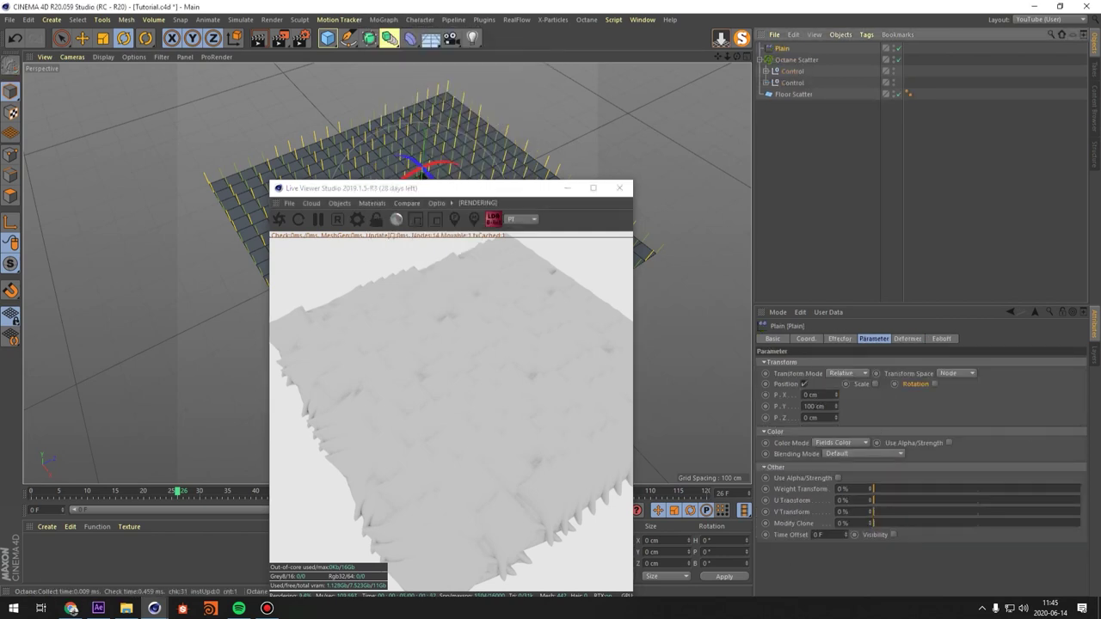
pyautogui.click(936, 339)
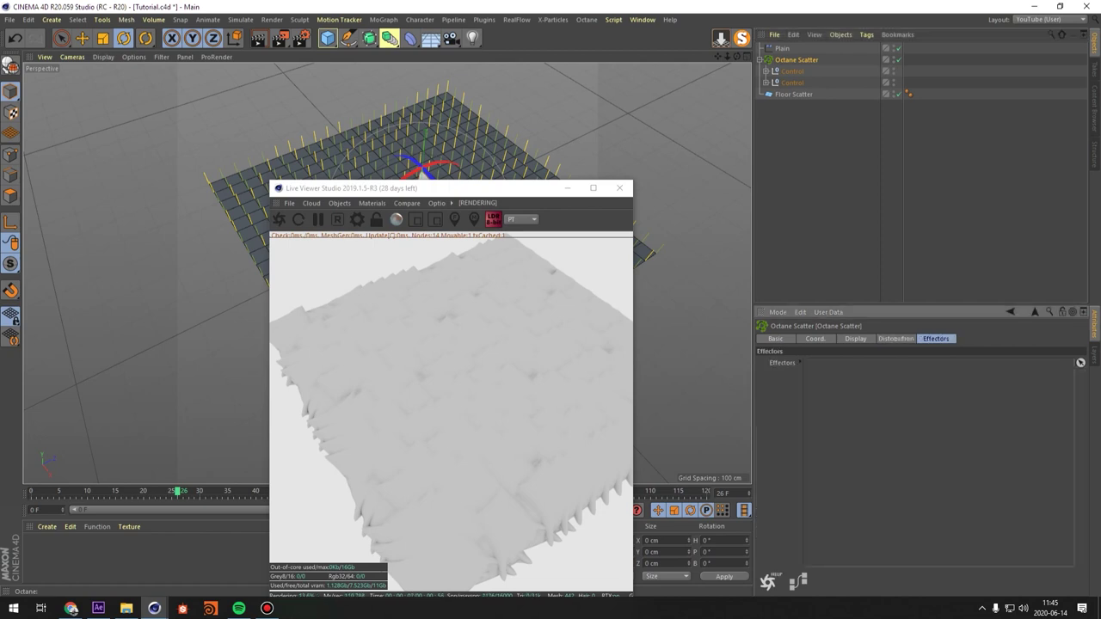
pyautogui.moveTo(782, 49); pyautogui.dragTo(842, 391)
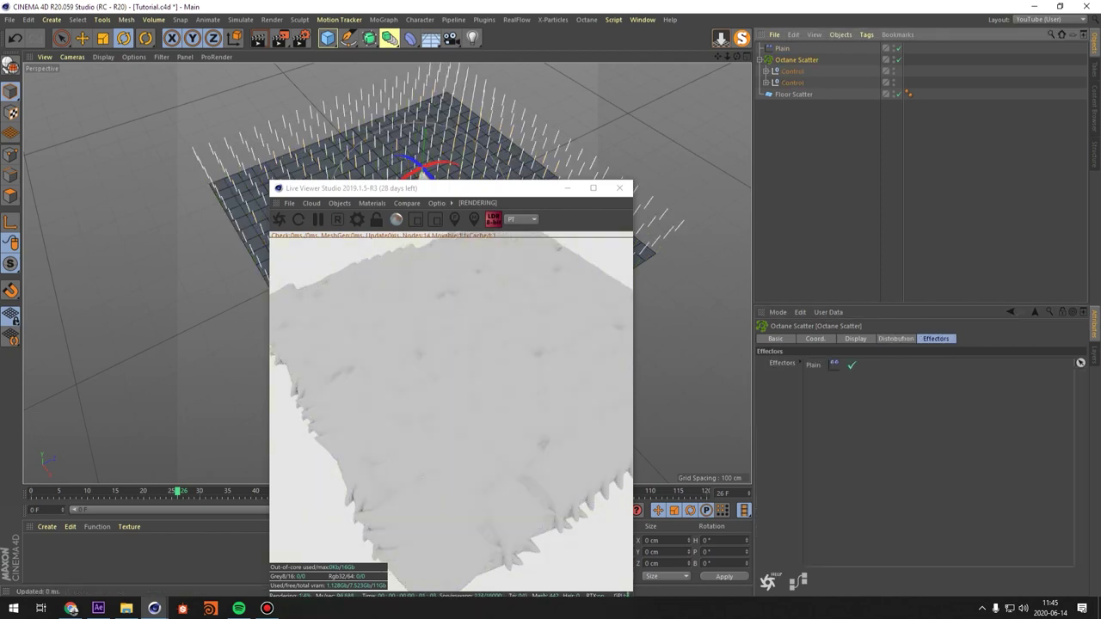
# Turn off the Plain effector's position change, enable uniform scale and set the scale to -0.81.
pyautogui.click(782, 49)
pyautogui.click(805, 385)
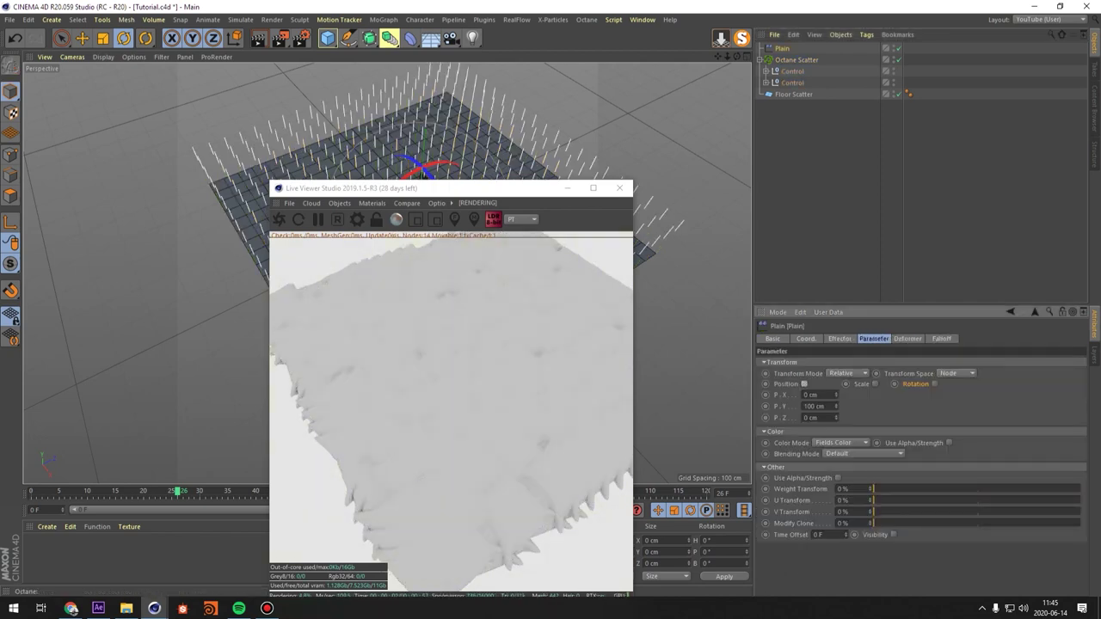
pyautogui.click(853, 385)
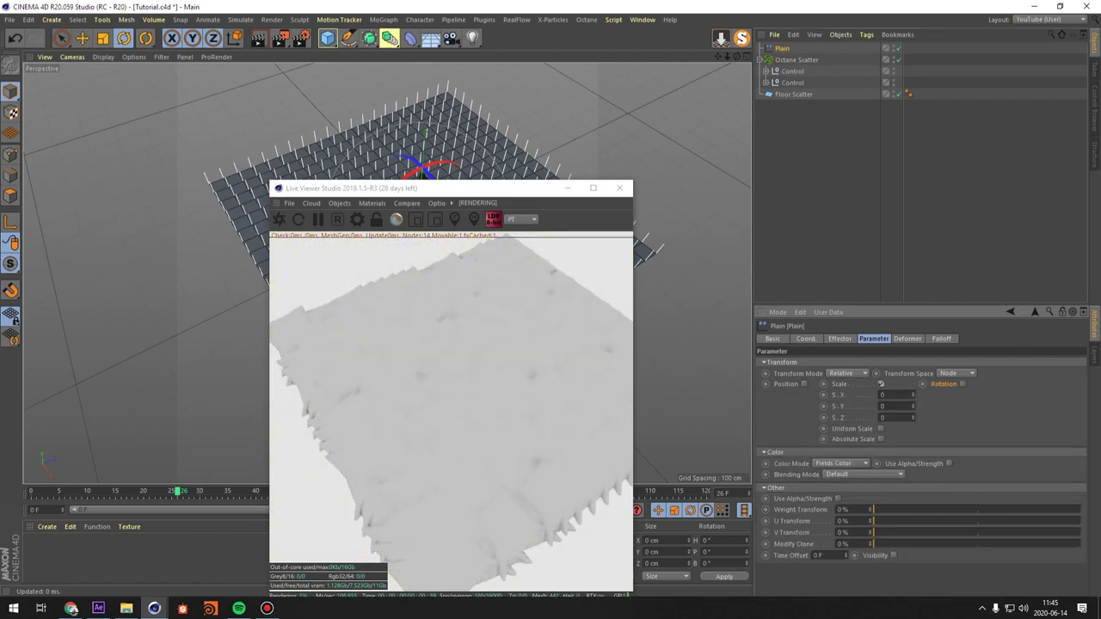
pyautogui.click(881, 429)
pyautogui.moveTo(914, 395); pyautogui.dragTo(914, 464)
pyautogui.moveTo(468, 188); pyautogui.dragTo(490, 163)
# Set the Floor Scatter plane's width segments and height segments to 13.
pyautogui.click(796, 60)
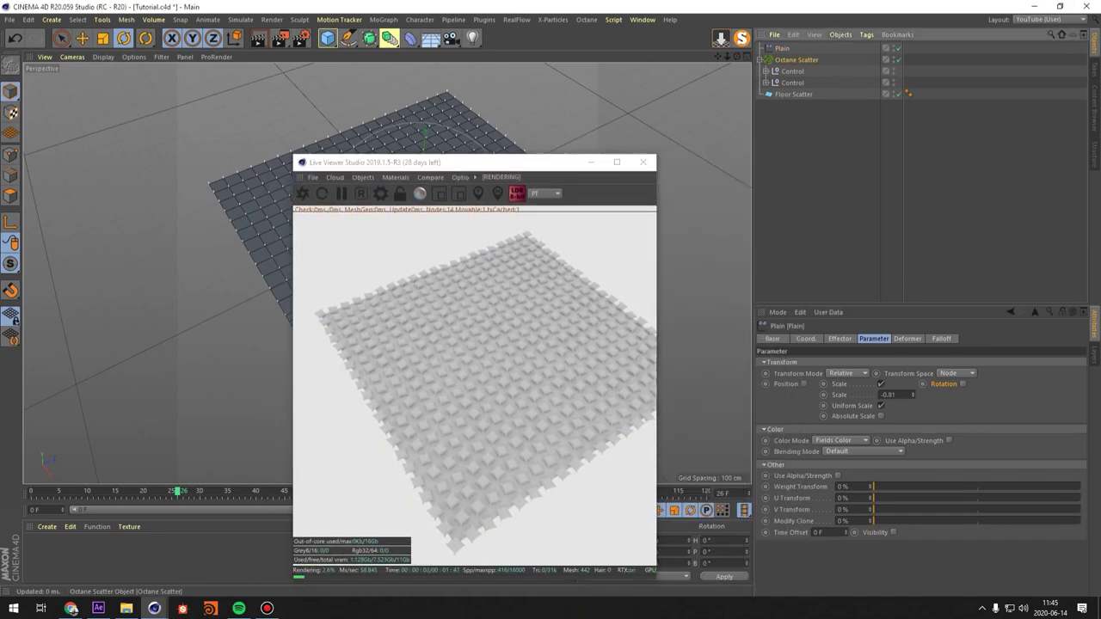
pyautogui.click(793, 95)
pyautogui.doubleClick(830, 386)
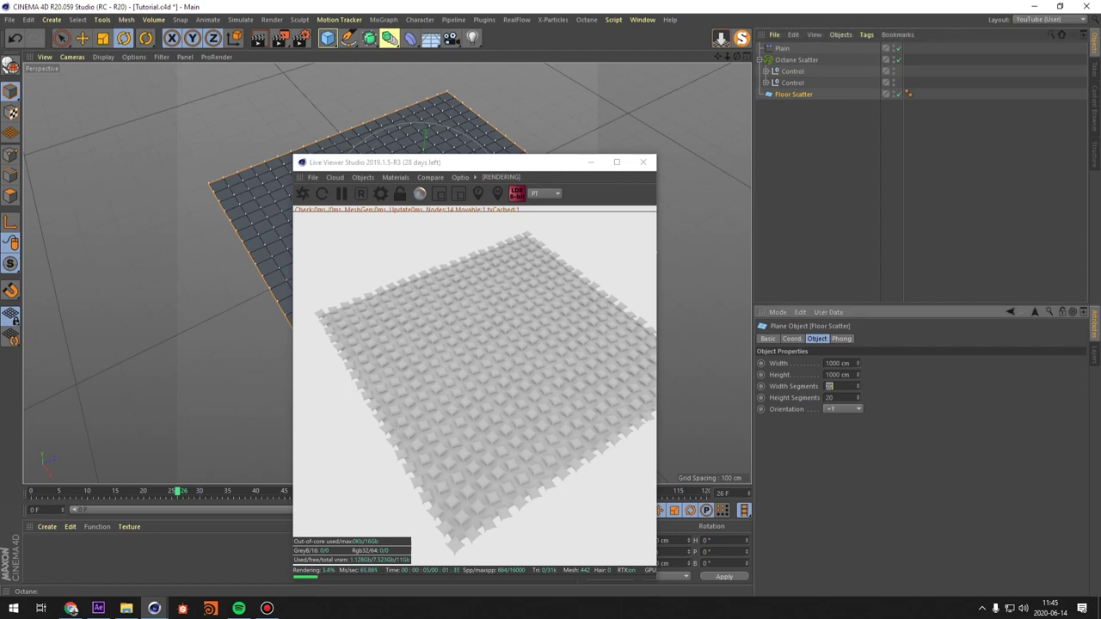
pyautogui.write('13')
pyautogui.press('Tab')
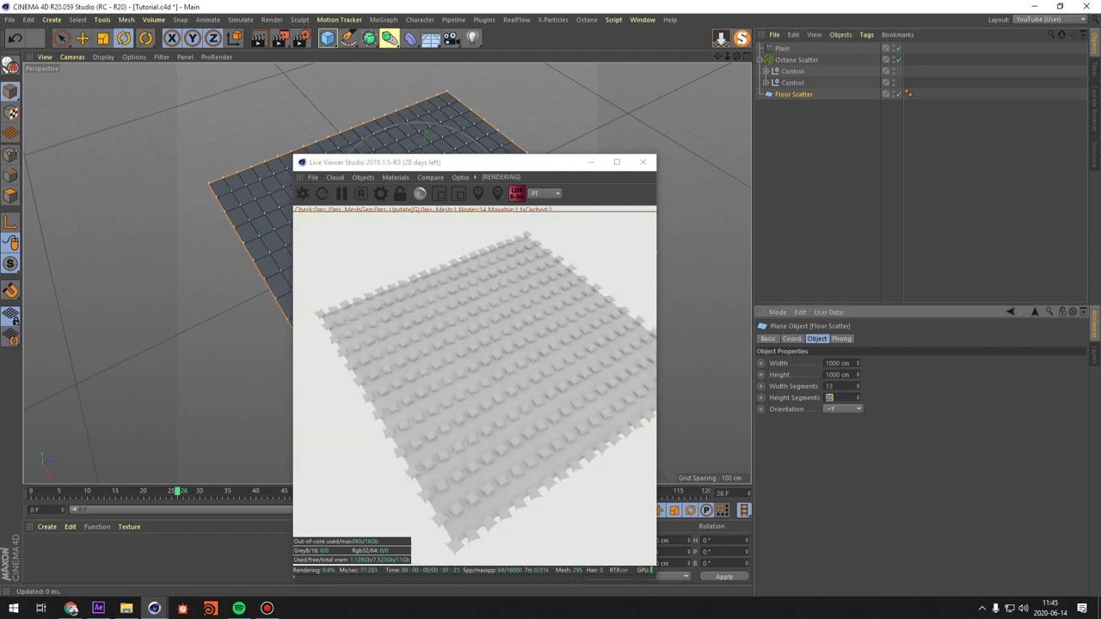
pyautogui.press('Return')
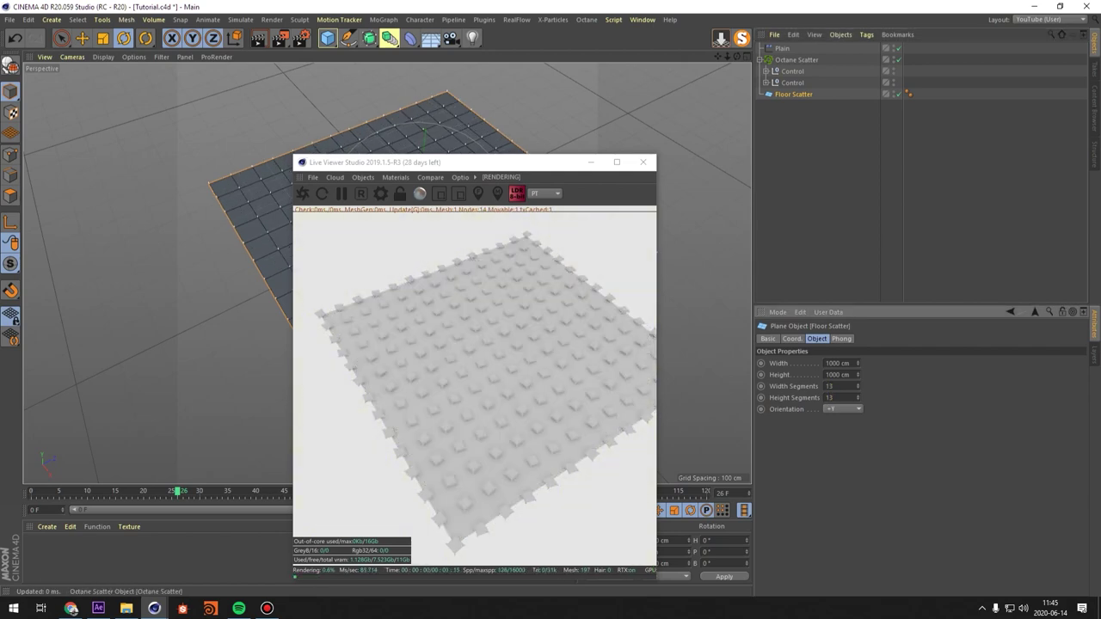
# Set the Plain effector's uniform scale to -0.65.
pyautogui.click(782, 49)
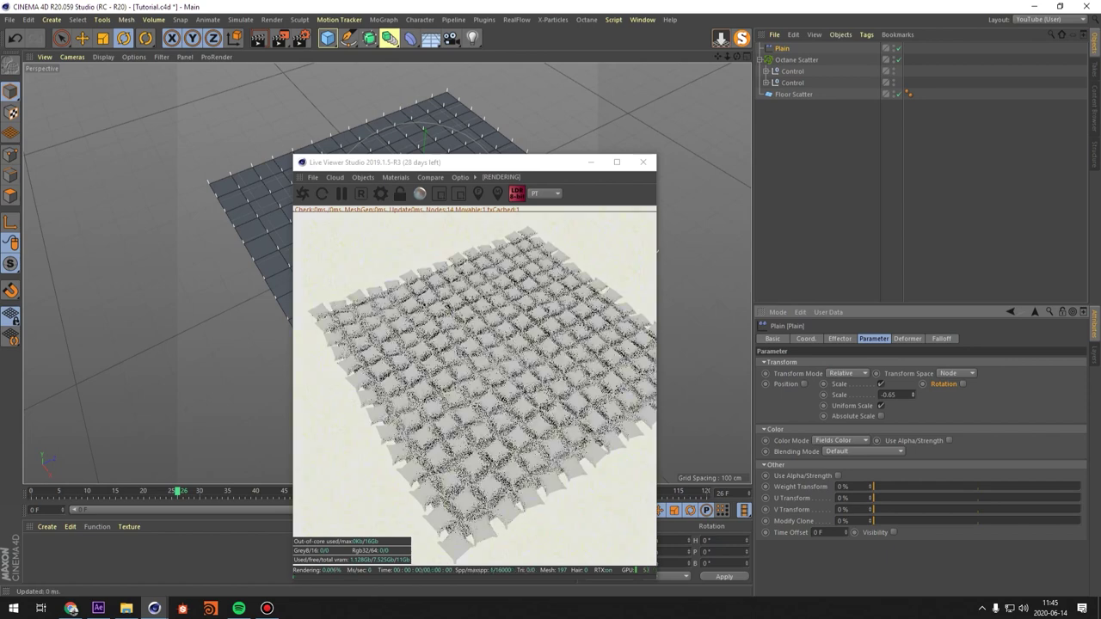
pyautogui.keyDown('alt'); pyautogui.moveTo(240, 211); pyautogui.dragTo(297, 134); pyautogui.keyUp('alt')
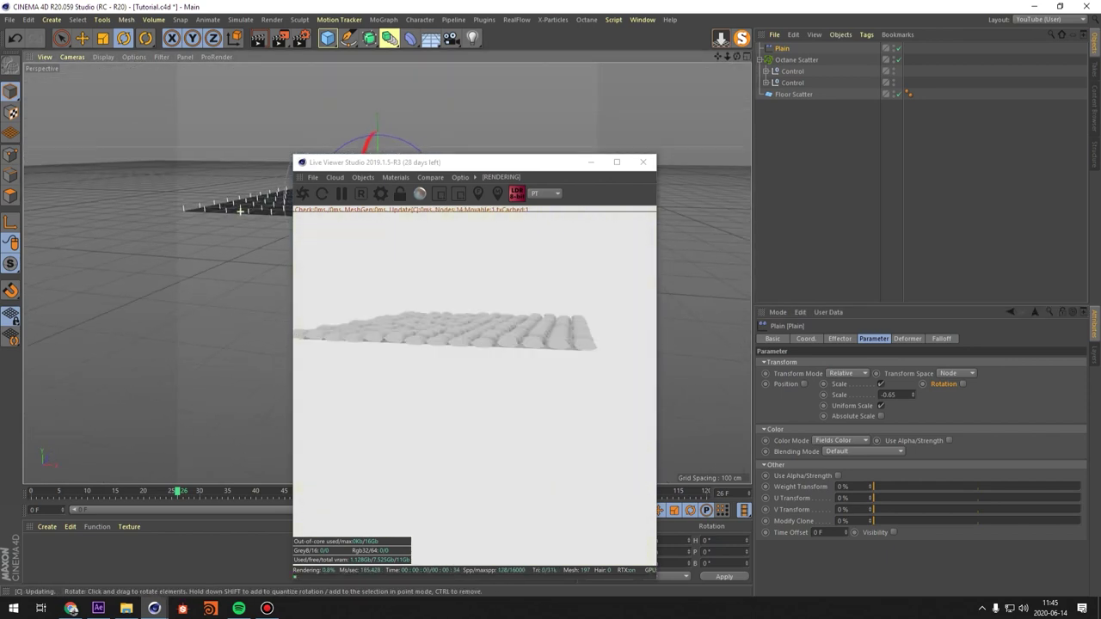
pyautogui.keyDown('alt'); pyautogui.moveTo(240, 211); pyautogui.dragTo(344, 211, button='right'); pyautogui.keyUp('alt')
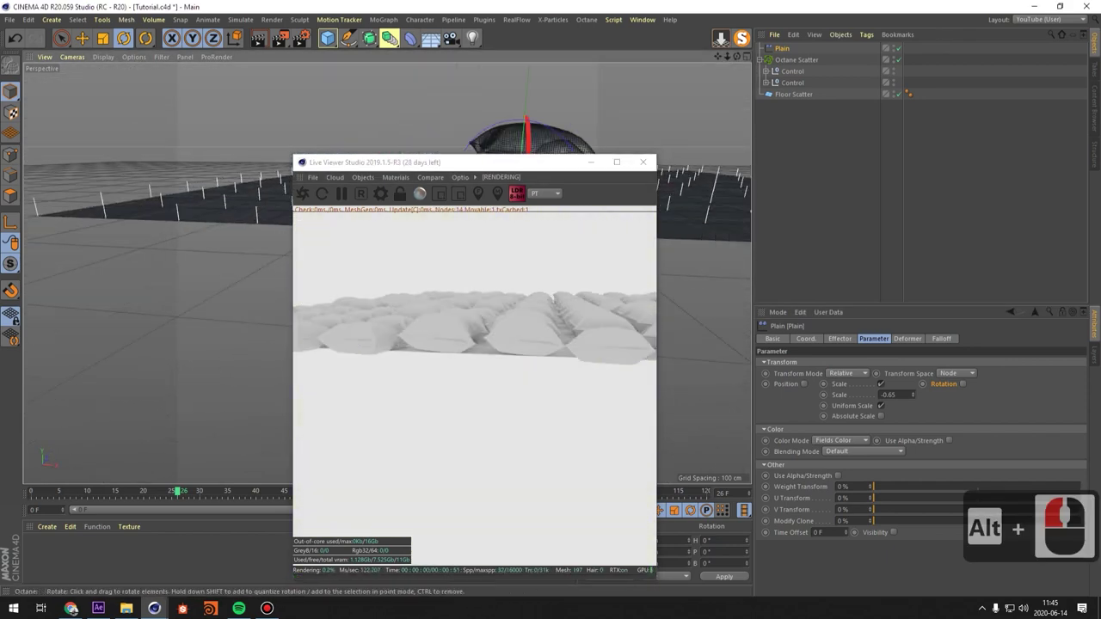
# Advance the animation to frame 75 and inspect the spacing of the scattered pillows in the Live Viewer.
pyautogui.moveTo(494, 164); pyautogui.dragTo(787, 117)
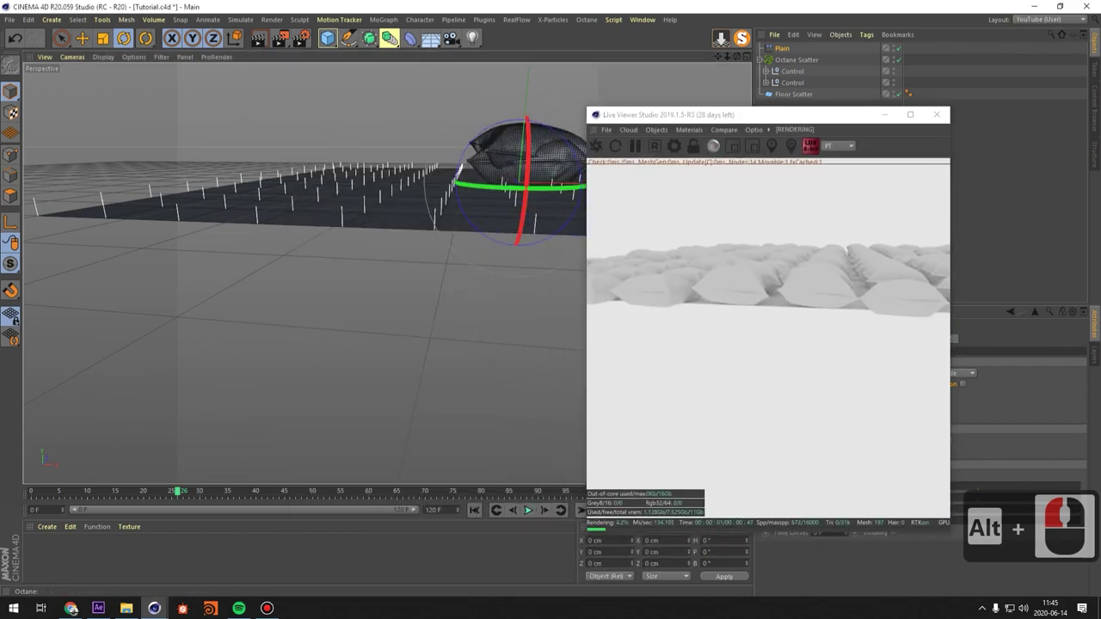
pyautogui.moveTo(177, 491); pyautogui.dragTo(453, 491)
pyautogui.moveTo(387, 273)
pyautogui.keyDown('alt'); pyautogui.mouseDown()
pyautogui.moveTo(408, 207)
pyautogui.moveTo(387, 279)
pyautogui.mouseUp(); pyautogui.keyUp('alt')
pyautogui.keyDown('alt'); pyautogui.moveTo(354, 203); pyautogui.dragTo(327, 340); pyautogui.keyUp('alt')
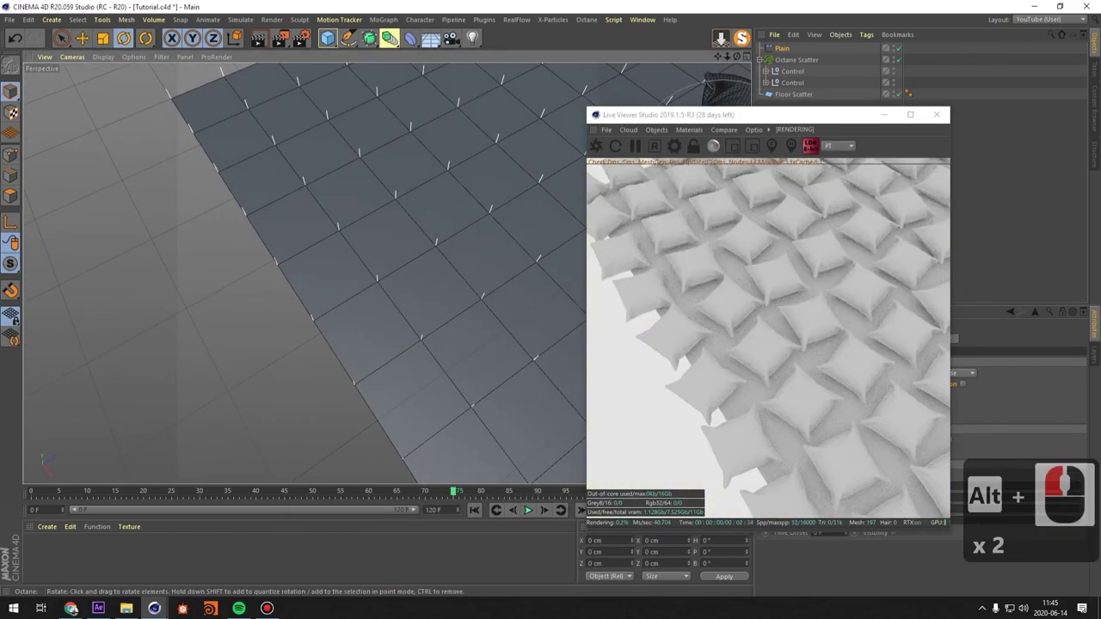
pyautogui.keyDown('alt'); pyautogui.scroll(-6, 405, 288); pyautogui.keyUp('alt')
pyautogui.keyDown('alt'); pyautogui.moveTo(420, 285); pyautogui.dragTo(265, 272, button='middle'); pyautogui.keyUp('alt')
pyautogui.moveTo(265, 273)
pyautogui.keyDown('alt'); pyautogui.mouseDown()
pyautogui.moveTo(292, 265)
pyautogui.moveTo(257, 254)
pyautogui.moveTo(249, 284)
pyautogui.mouseUp(); pyautogui.keyUp('alt')
pyautogui.moveTo(658, 115); pyautogui.dragTo(505, 73)
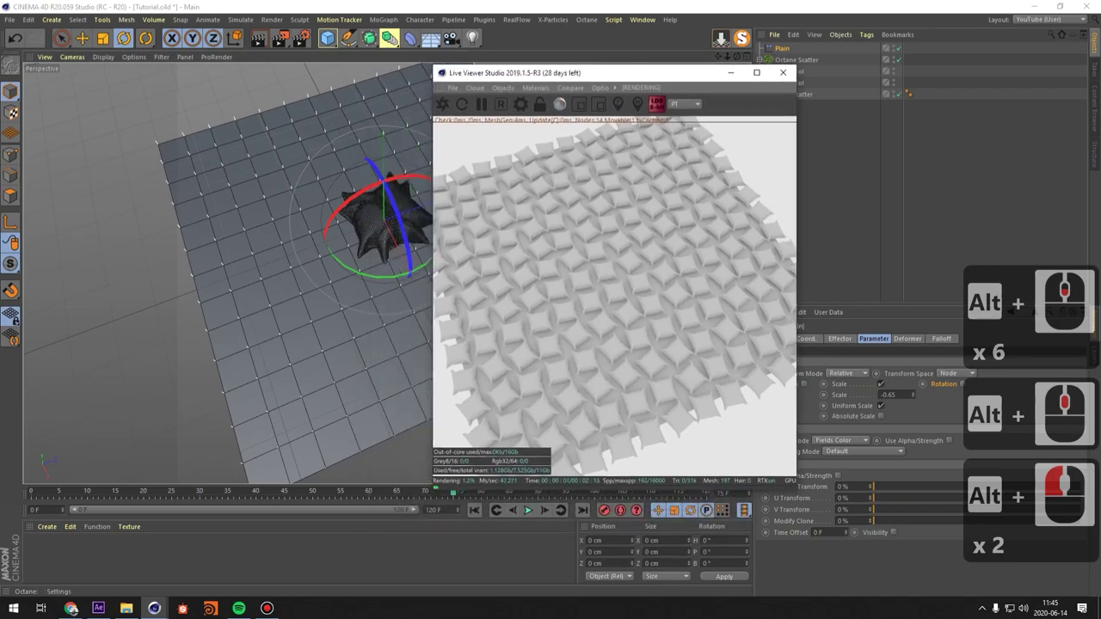
# Replay the animation from the first frame and stop at frame 24 to check how the scattered pillows inflate.
pyautogui.click(475, 510)
pyautogui.click(528, 510)
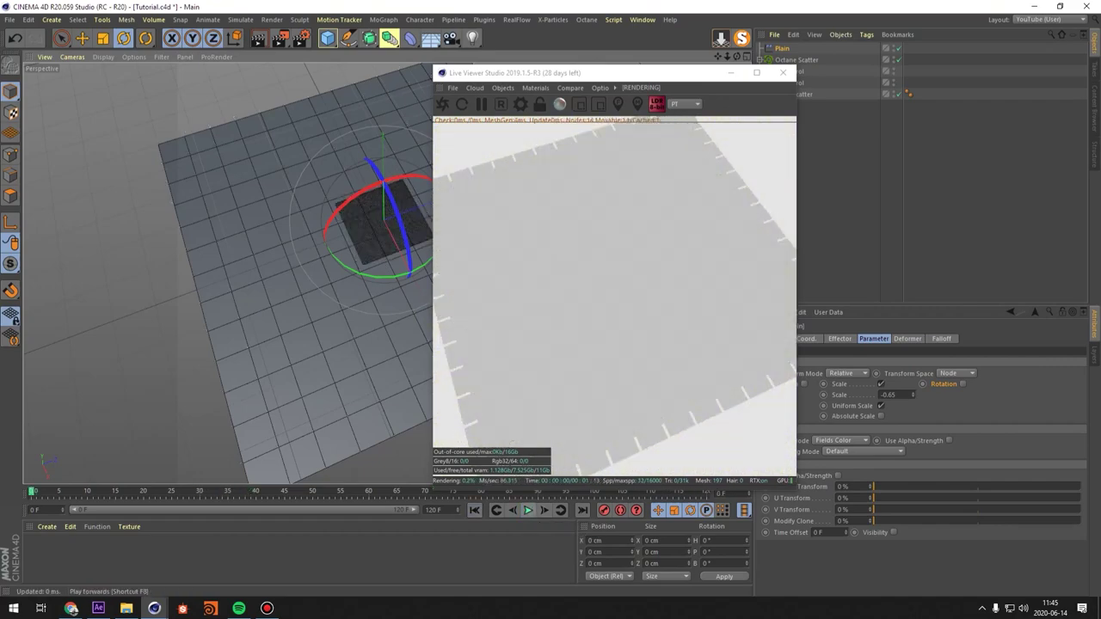
pyautogui.keyDown('alt'); pyautogui.moveTo(348, 405); pyautogui.dragTo(372, 335); pyautogui.keyUp('alt')
pyautogui.click(475, 511)
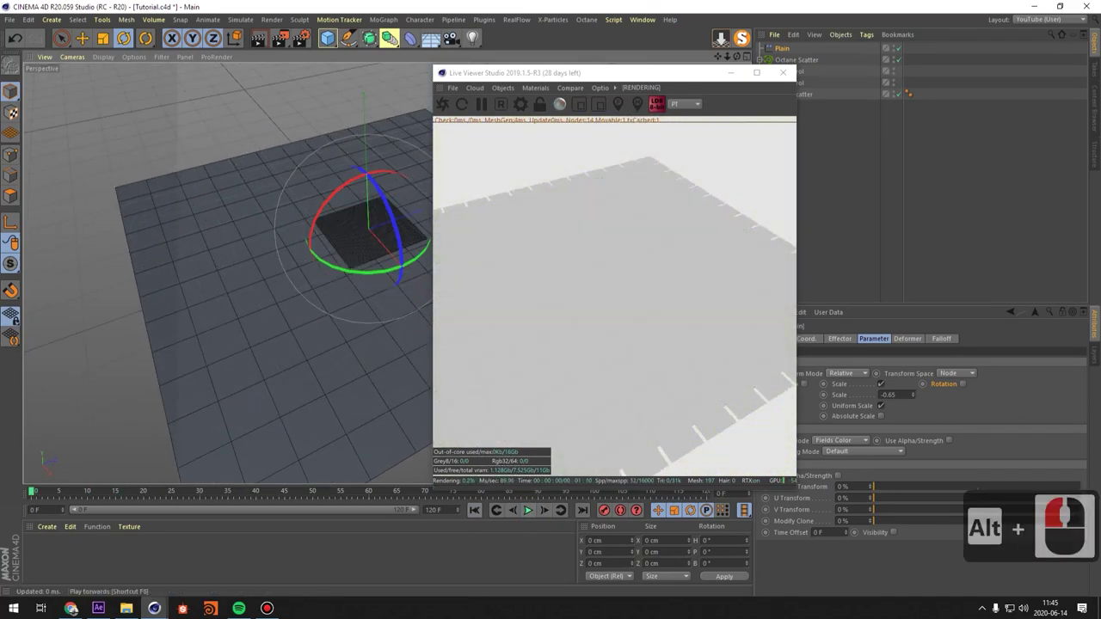
pyautogui.click(528, 511)
pyautogui.click(528, 511)
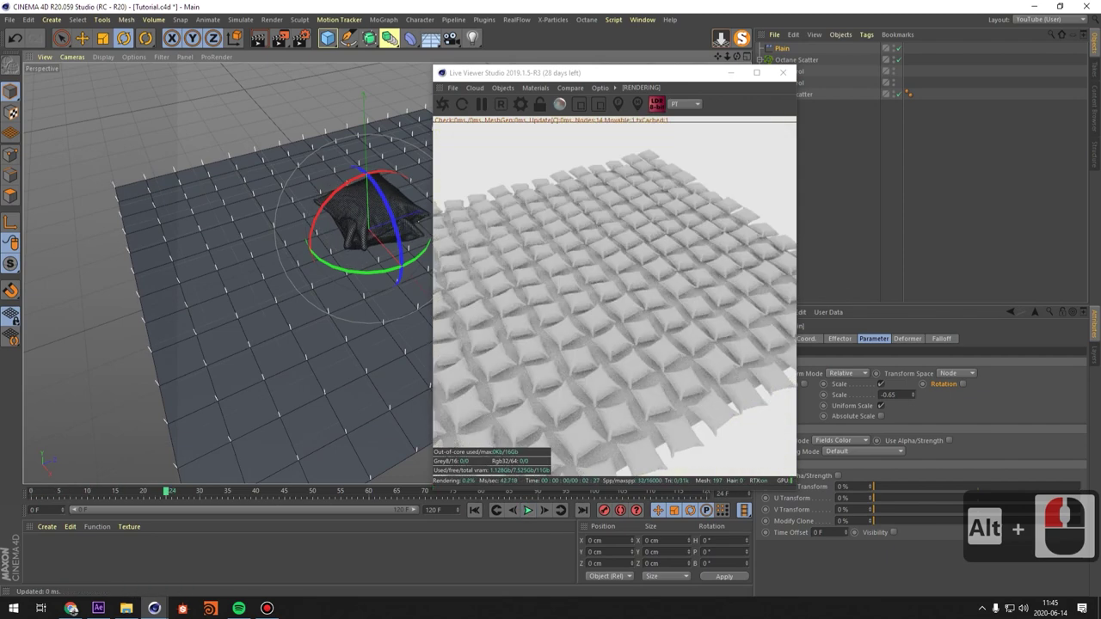
# Duplicate both Control nulls inside the Octane Scatter object.
pyautogui.moveTo(543, 75); pyautogui.dragTo(382, 178)
pyautogui.click(792, 71)
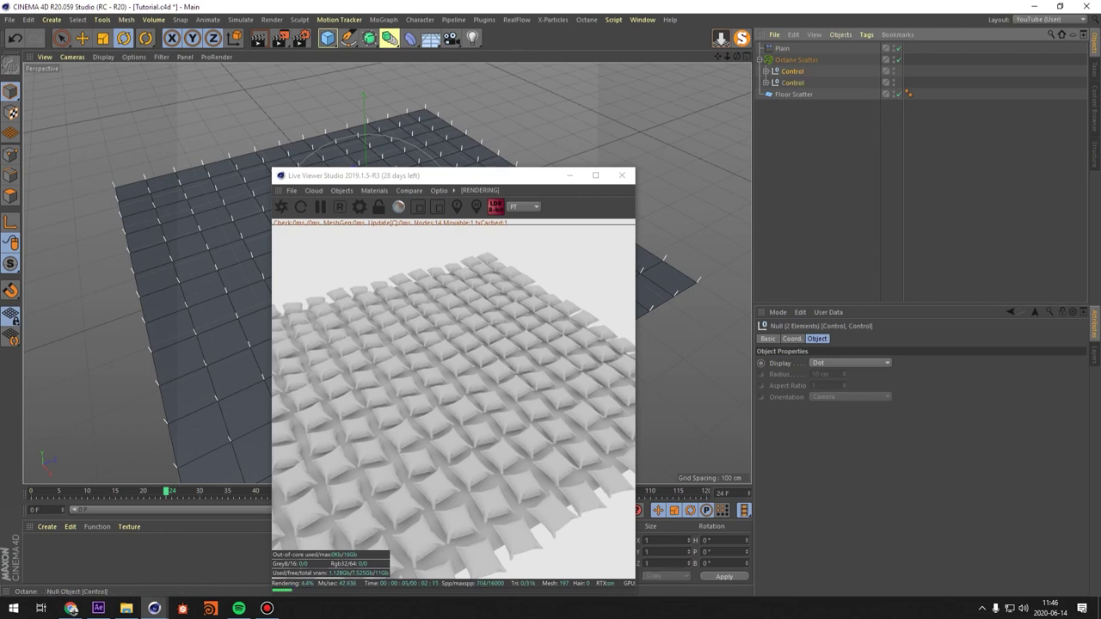
pyautogui.keyDown('ctrl'); pyautogui.moveTo(792, 83); pyautogui.dragTo(797, 60); pyautogui.keyUp('ctrl')
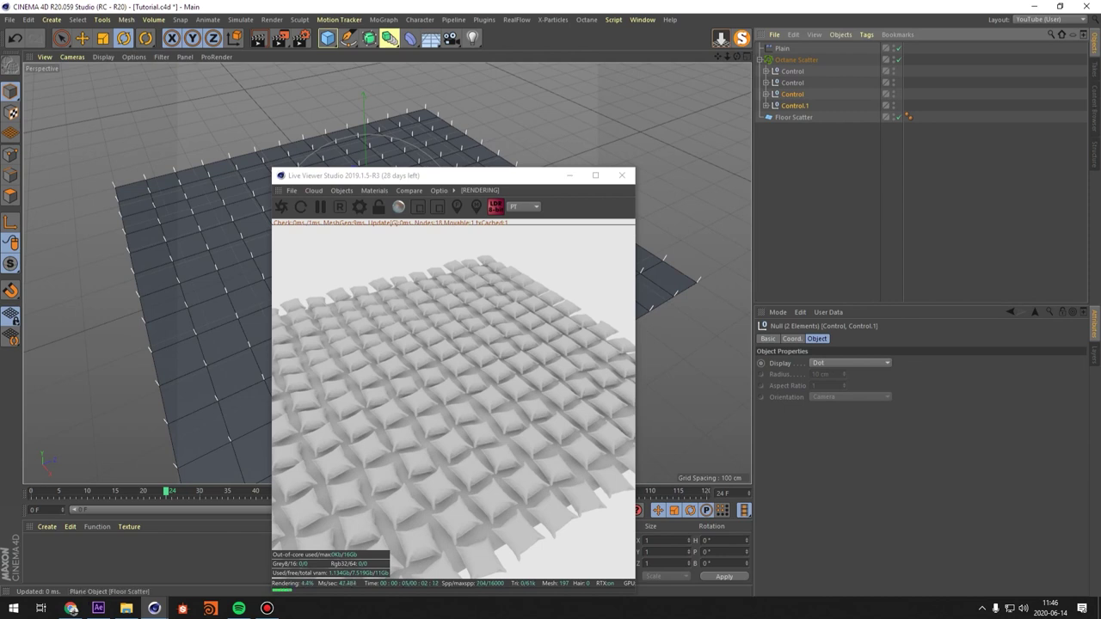
# Turn the last Control null's heading rotation and set the third Control null's heading to -180°.
pyautogui.click(794, 117)
pyautogui.click(795, 106)
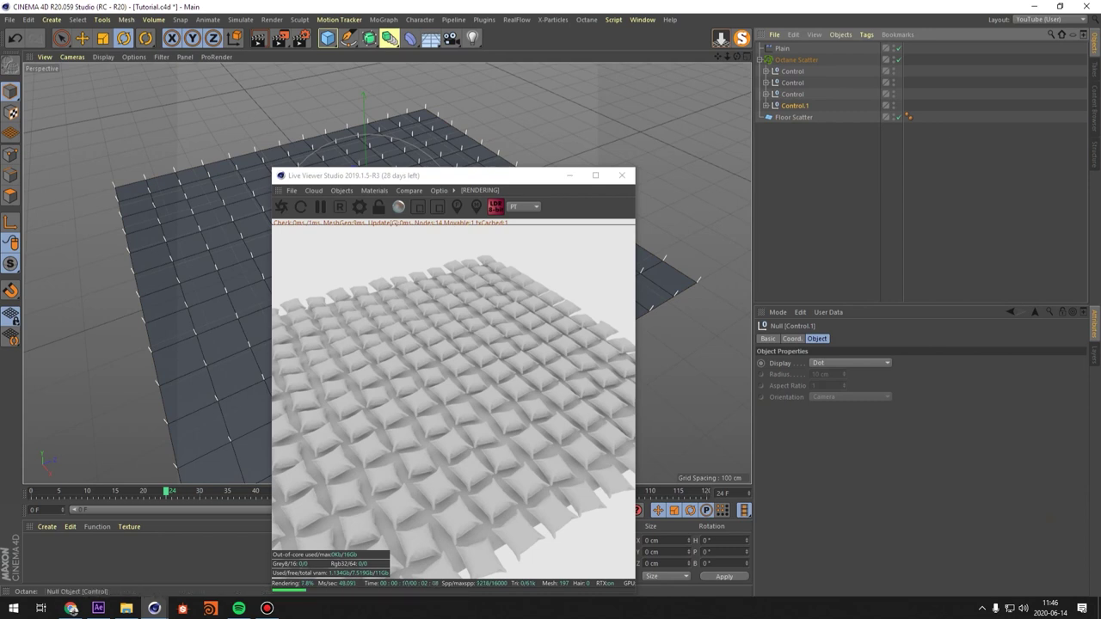
pyautogui.click(793, 339)
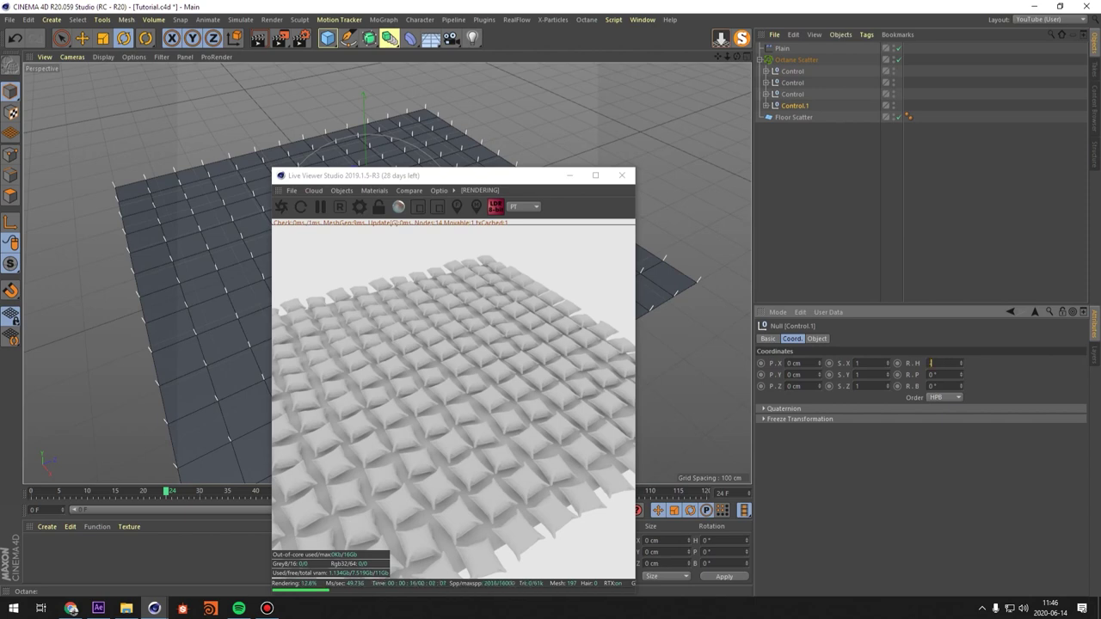
pyautogui.click(793, 95)
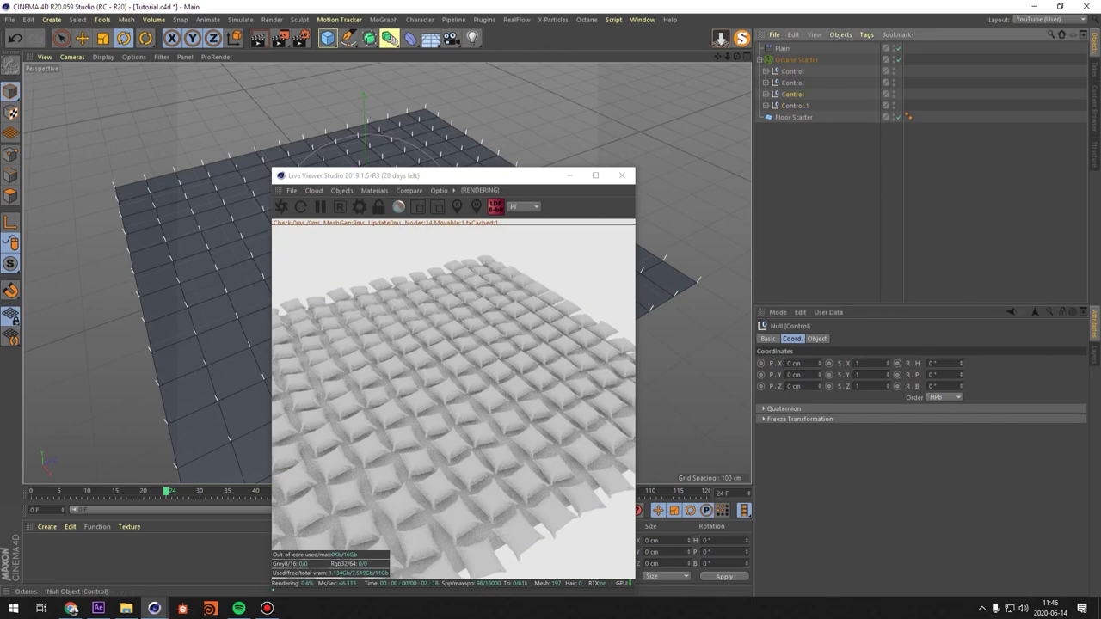
pyautogui.doubleClick(936, 364)
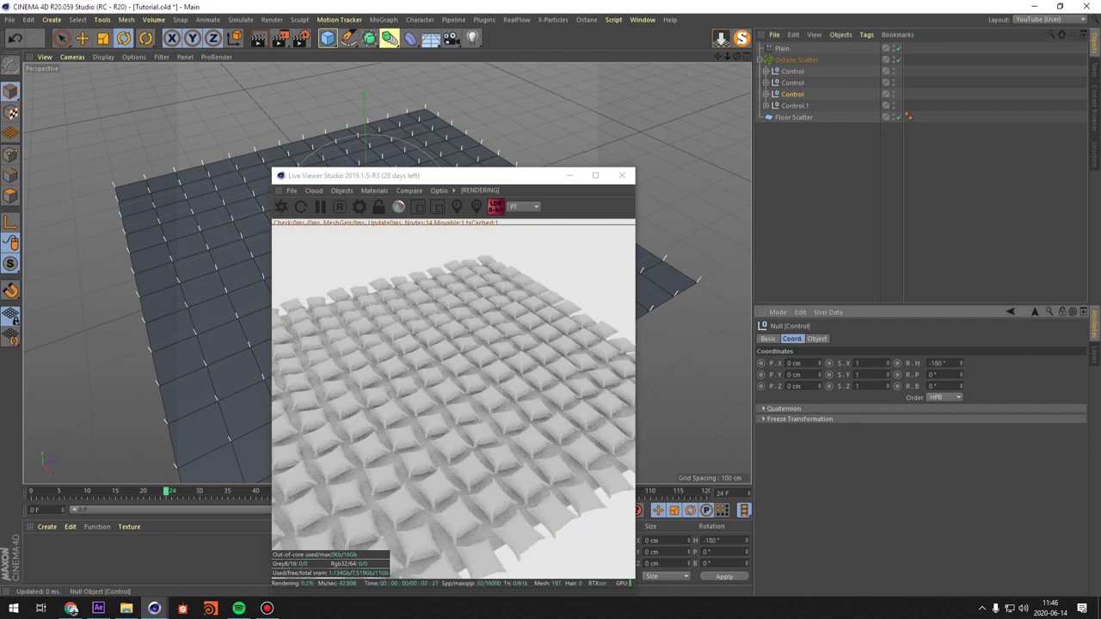
# Set the heading rotation of the second Control null to -270° and of the first Control null to 90°.
pyautogui.click(792, 82)
pyautogui.doubleClick(935, 364)
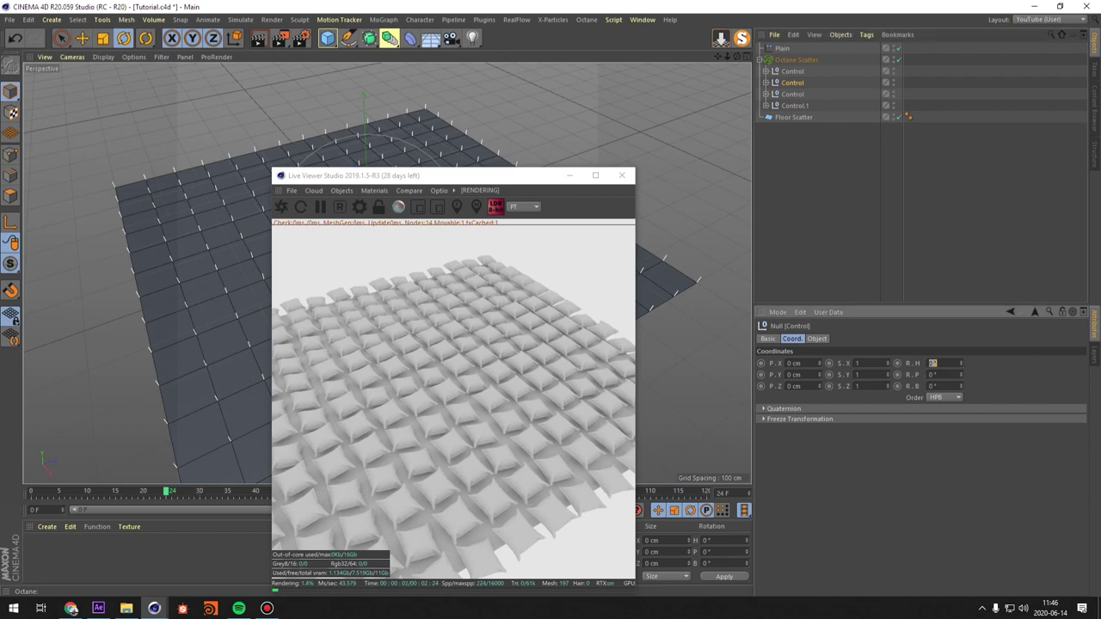
pyautogui.press('Return')
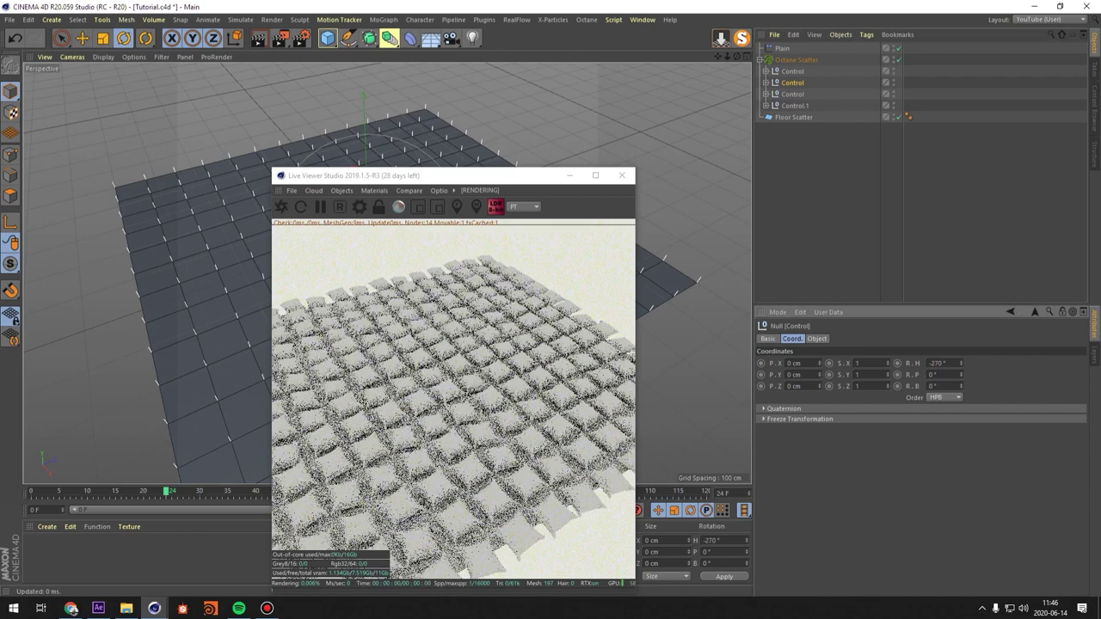
pyautogui.click(792, 71)
pyautogui.doubleClick(934, 364)
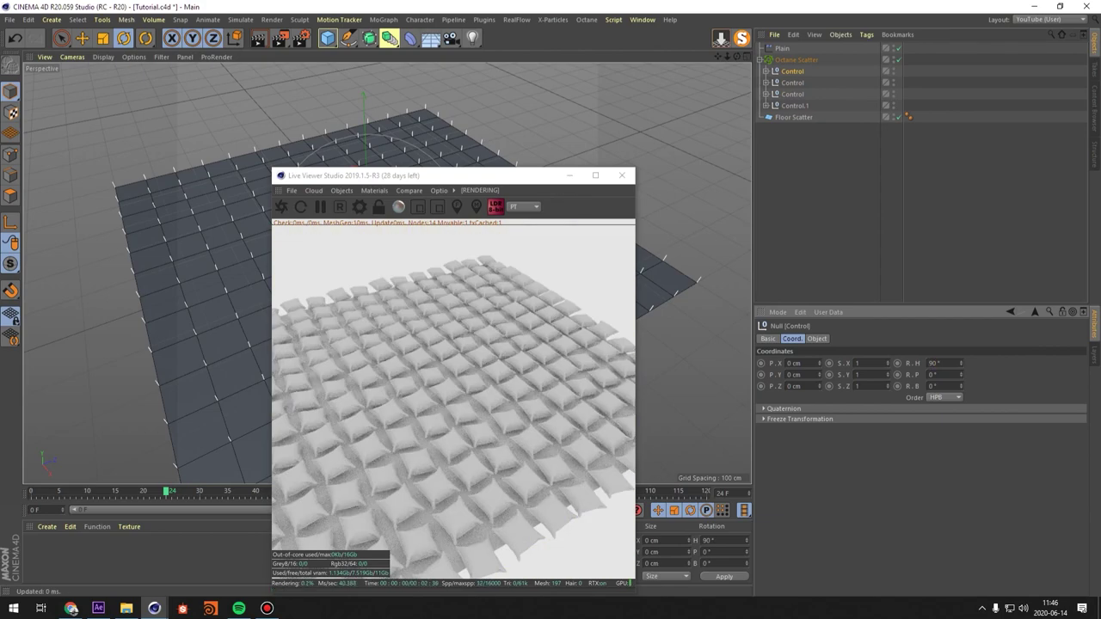
# Play the animation on to frame 43 to check the differently rotated pillows in the Live Viewer.
pyautogui.moveTo(482, 176); pyautogui.dragTo(793, 120)
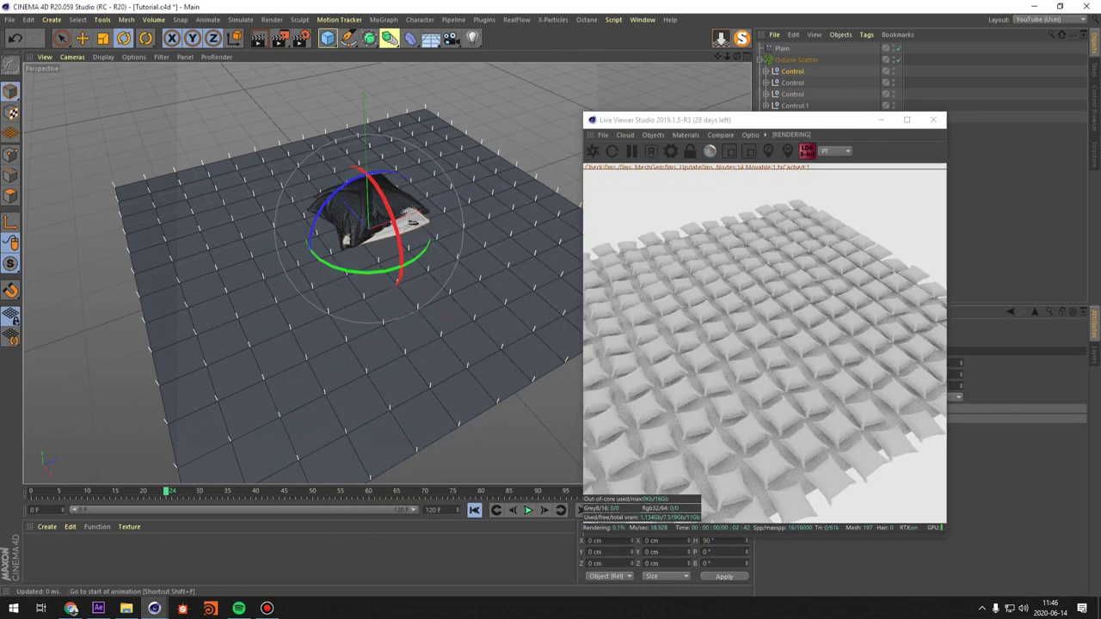
pyautogui.click(528, 510)
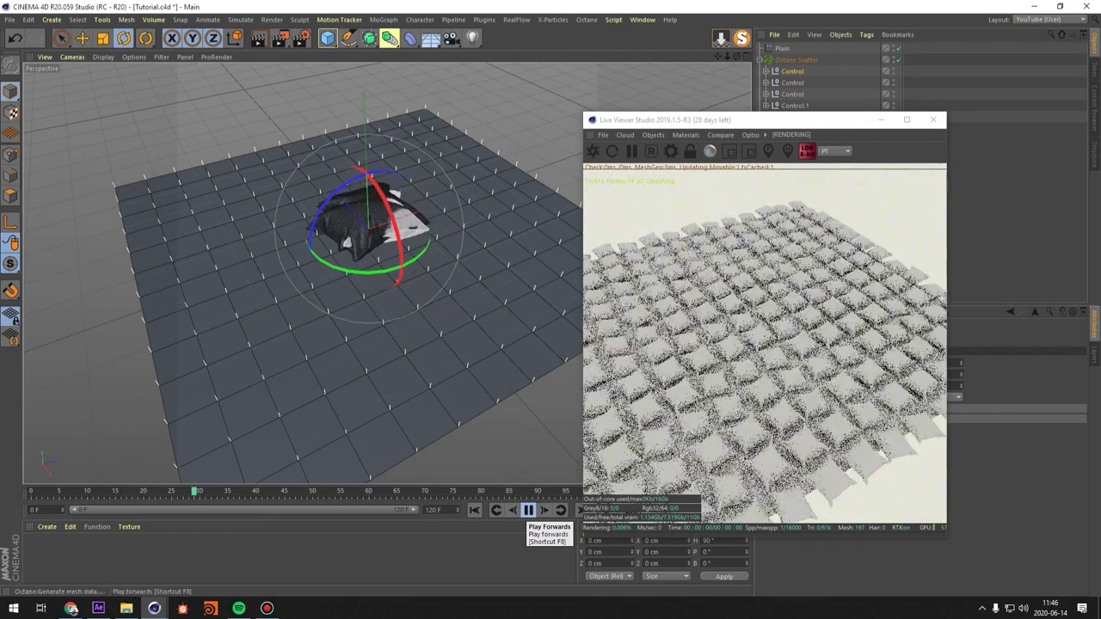
pyautogui.click(529, 511)
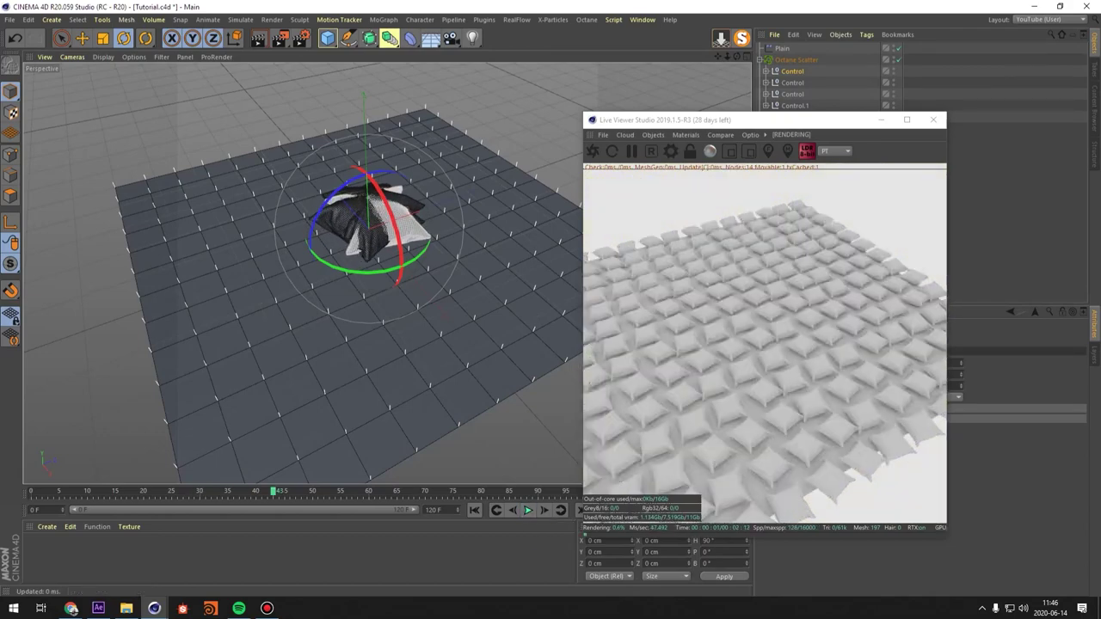
pyautogui.moveTo(757, 121); pyautogui.dragTo(499, 129)
# Open the additional Timeline (2) window and place it over the viewport.
pyautogui.click(643, 20)
pyautogui.click(642, 20)
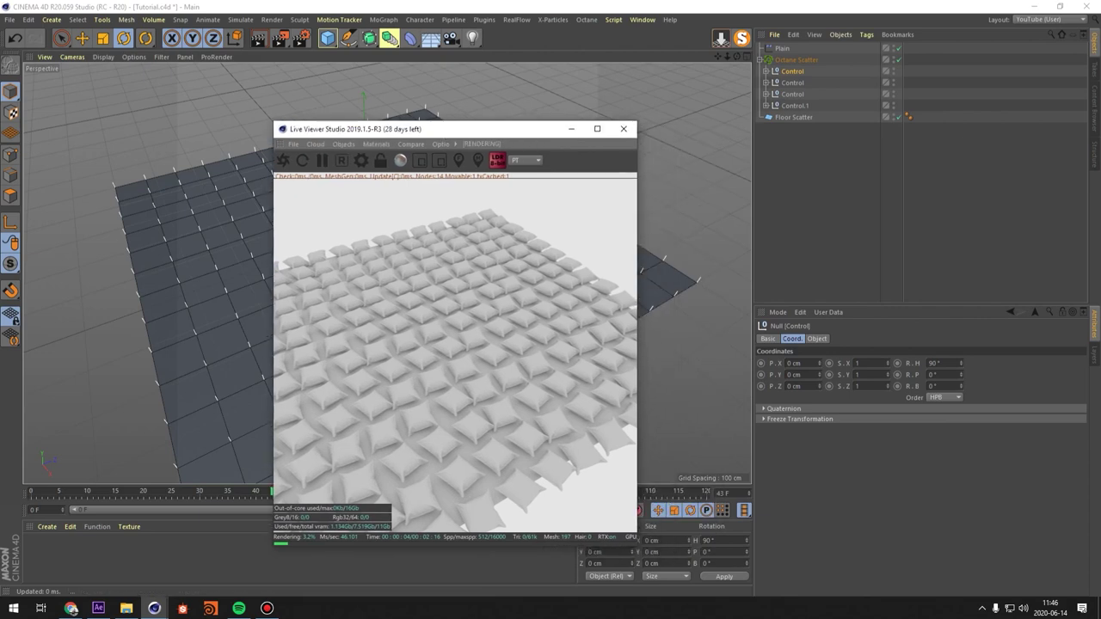
pyautogui.click(642, 20)
pyautogui.moveTo(680, 298)
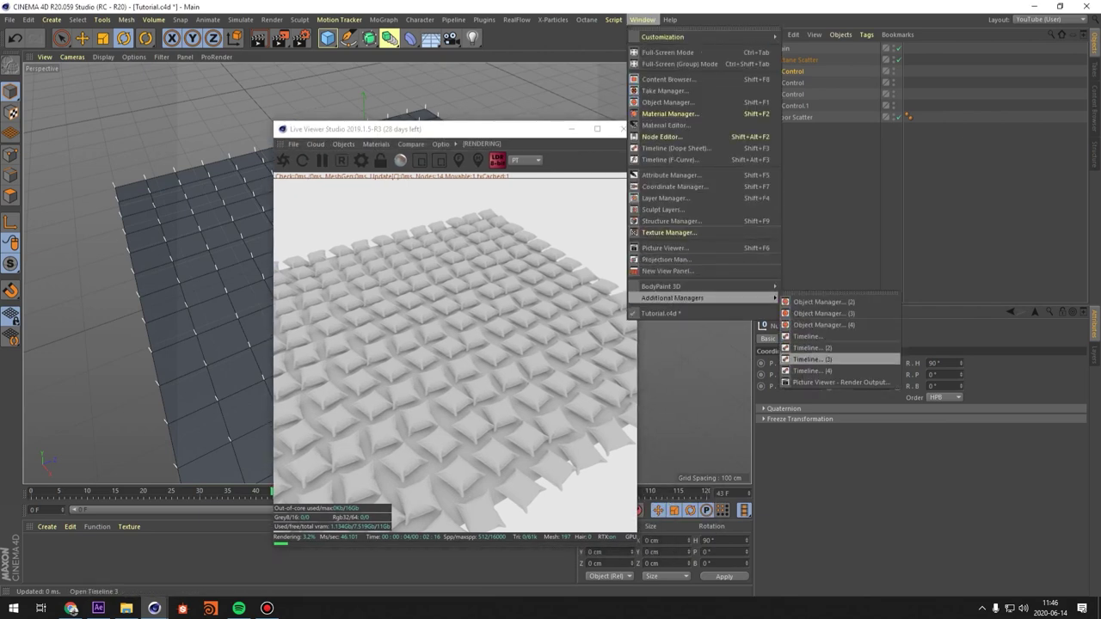
pyautogui.click(814, 347)
pyautogui.moveTo(827, 341); pyautogui.dragTo(560, 336)
# Select all four Control nulls with their children and enlarge the timeline to show every pillow's keyframe track.
pyautogui.click(795, 106)
pyautogui.keyDown('shift'); pyautogui.click(795, 71); pyautogui.keyUp('shift')
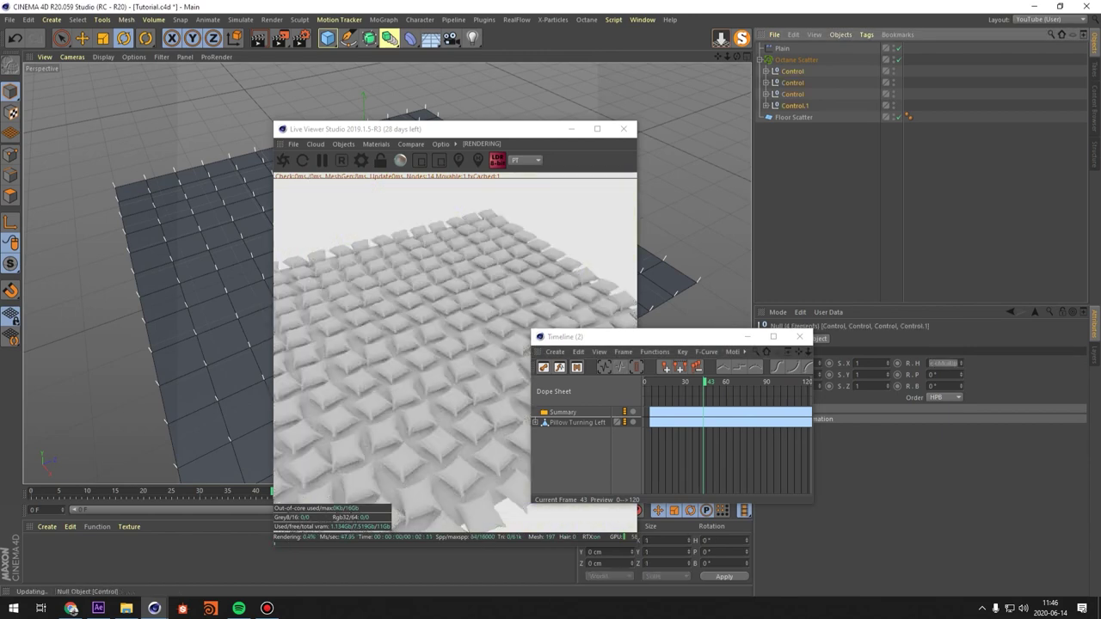
pyautogui.rightClick(796, 71)
pyautogui.click(832, 336)
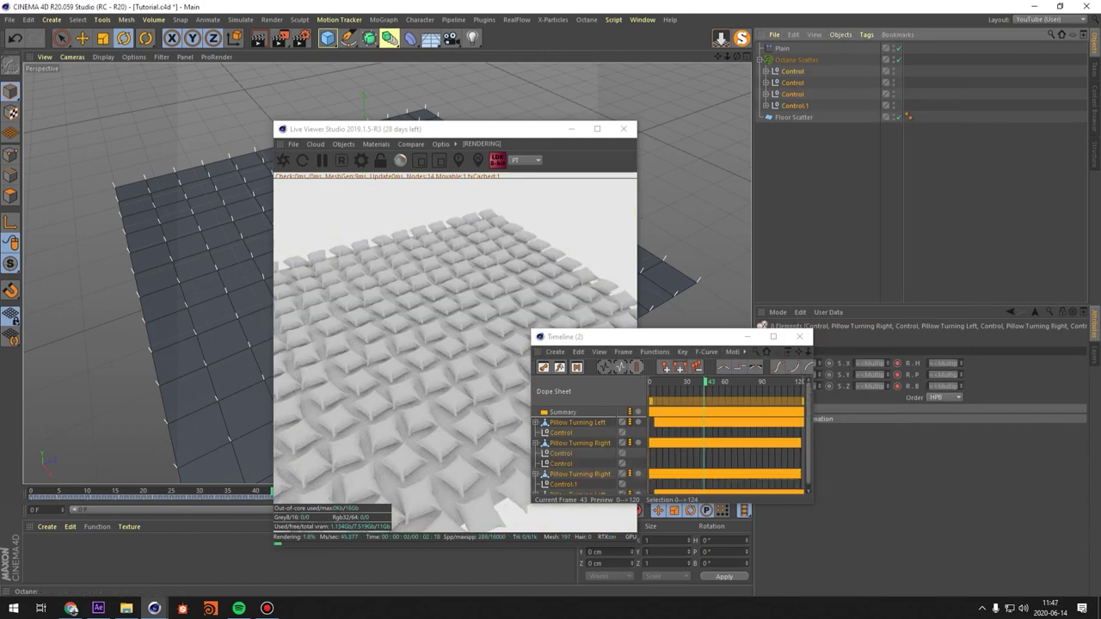
pyautogui.moveTo(650, 336); pyautogui.dragTo(620, 286)
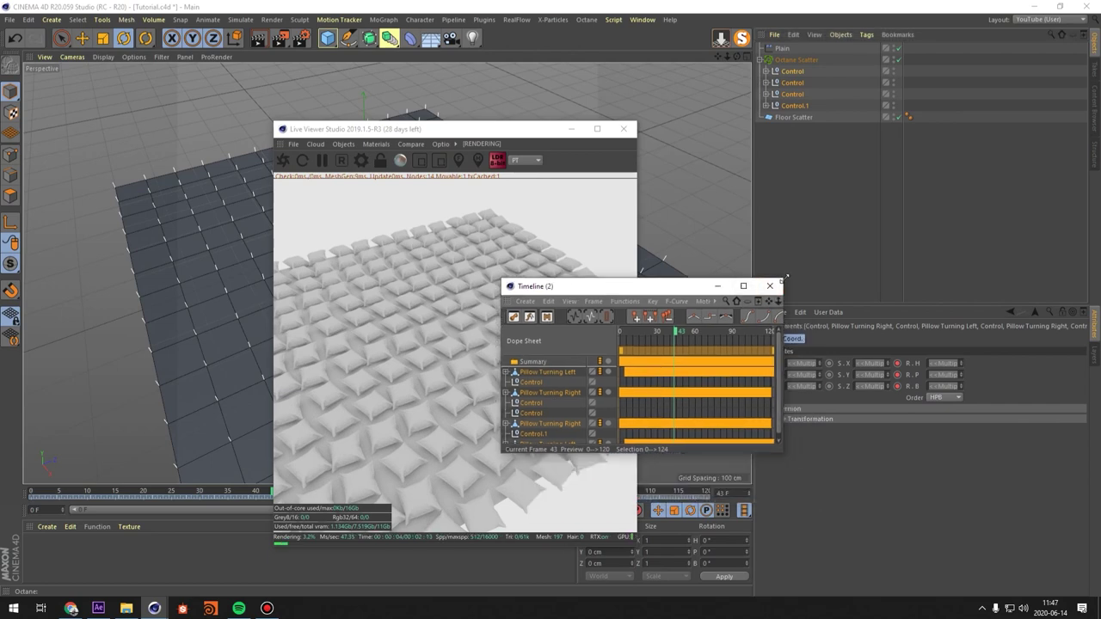
pyautogui.moveTo(783, 279); pyautogui.dragTo(997, 178)
pyautogui.scroll(-5, 807, 387)
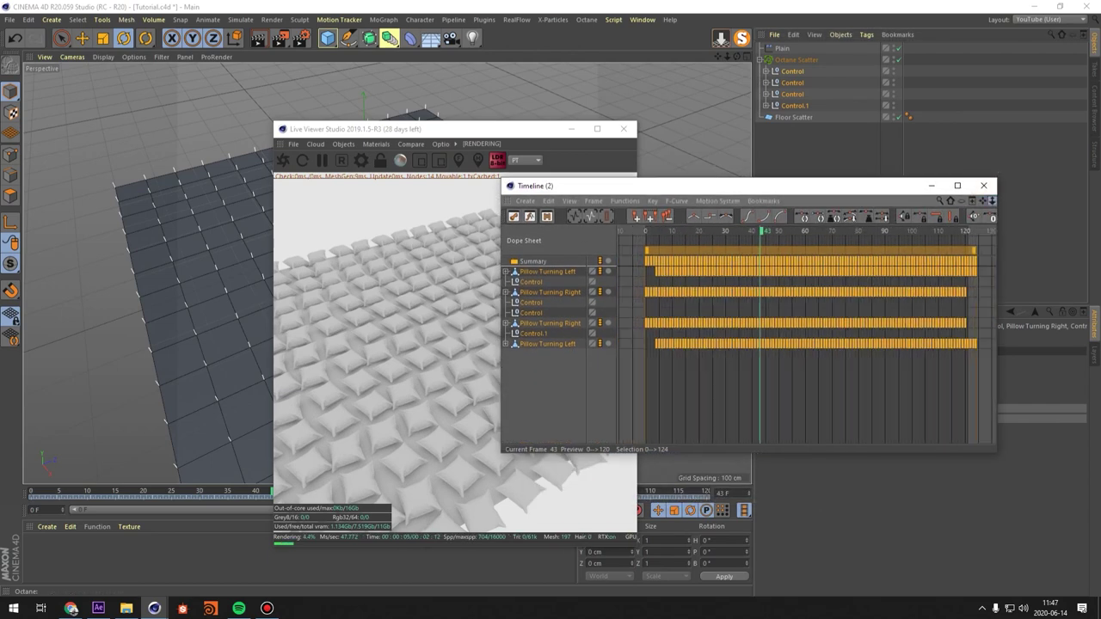
# Shift all keyframes of the uppermost Pillow Turning Left track so they start at about frame 6.
pyautogui.click(807, 391)
pyautogui.click(548, 344)
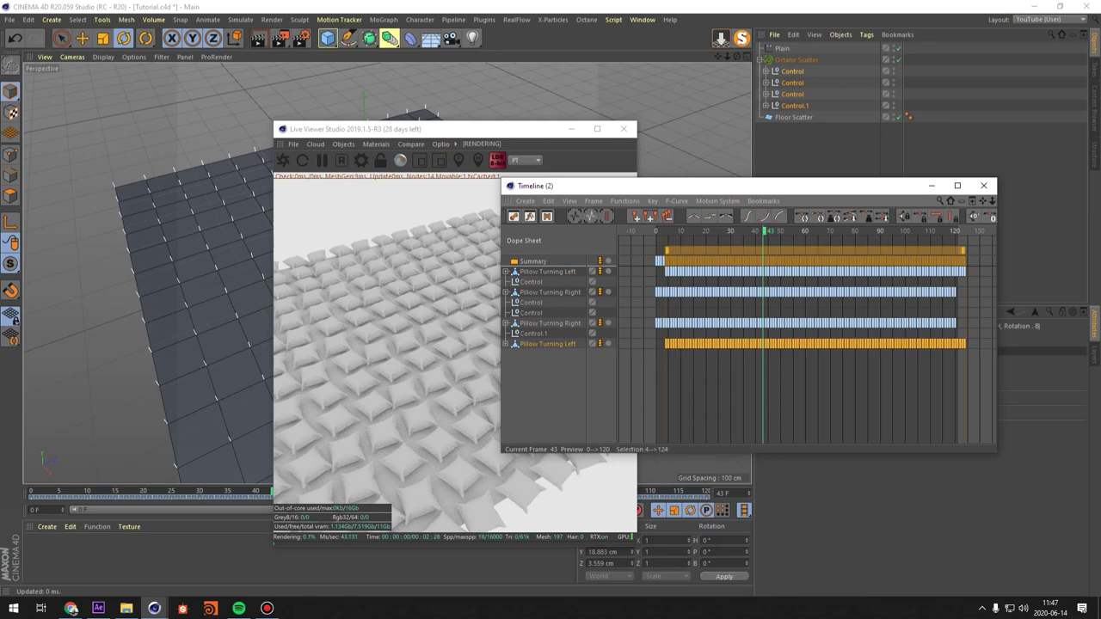
pyautogui.click(551, 383)
pyautogui.click(551, 324)
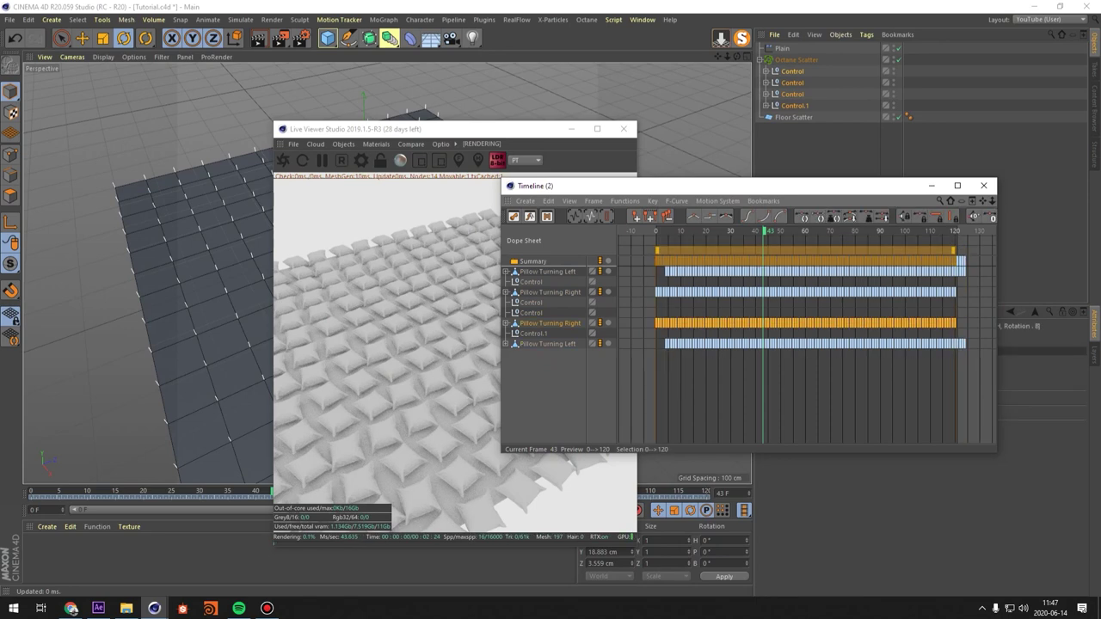
pyautogui.click(550, 293)
pyautogui.click(548, 271)
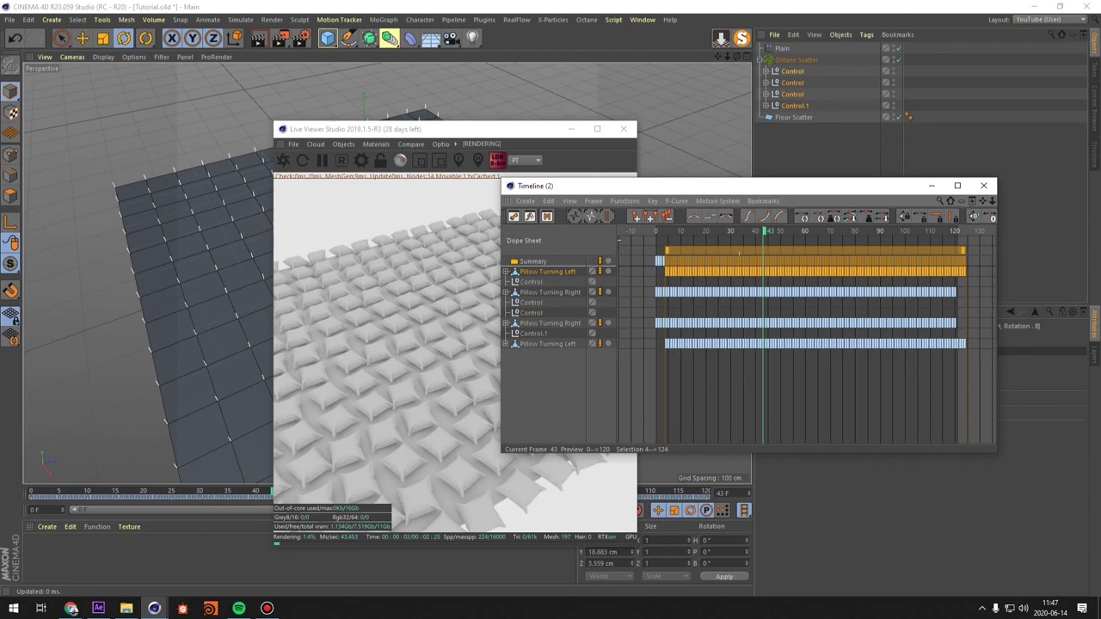
pyautogui.moveTo(696, 254); pyautogui.dragTo(737, 251)
# Shift the upper Pillow Turning Right keyframes to start at frame 14 and the lowest Pillow Turning Left keyframes to start at frame 20.
pyautogui.click(550, 293)
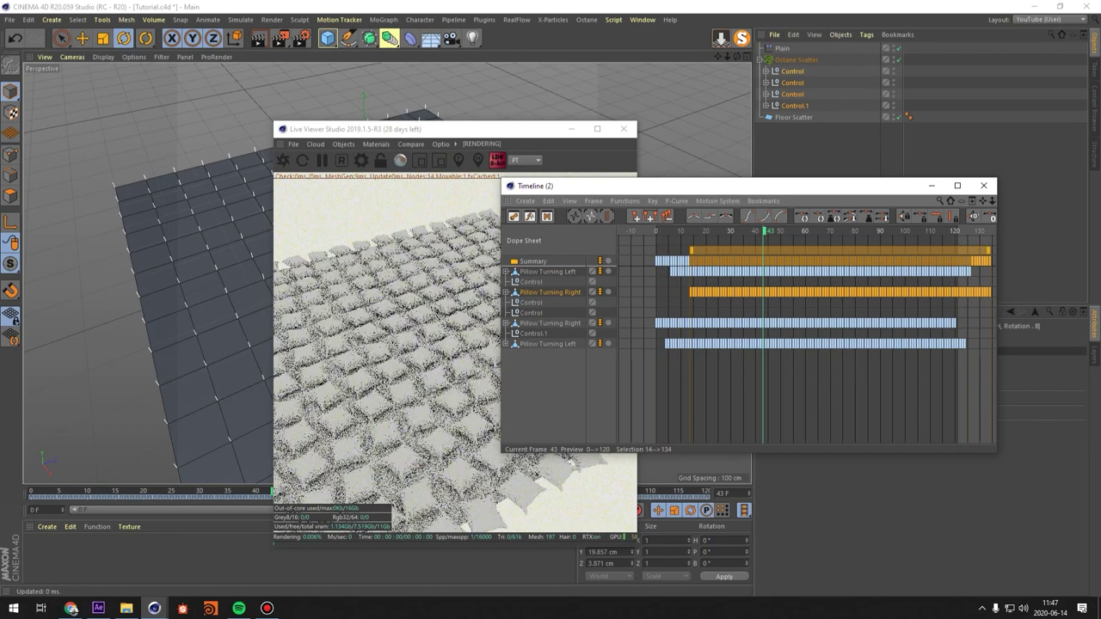
pyautogui.click(549, 344)
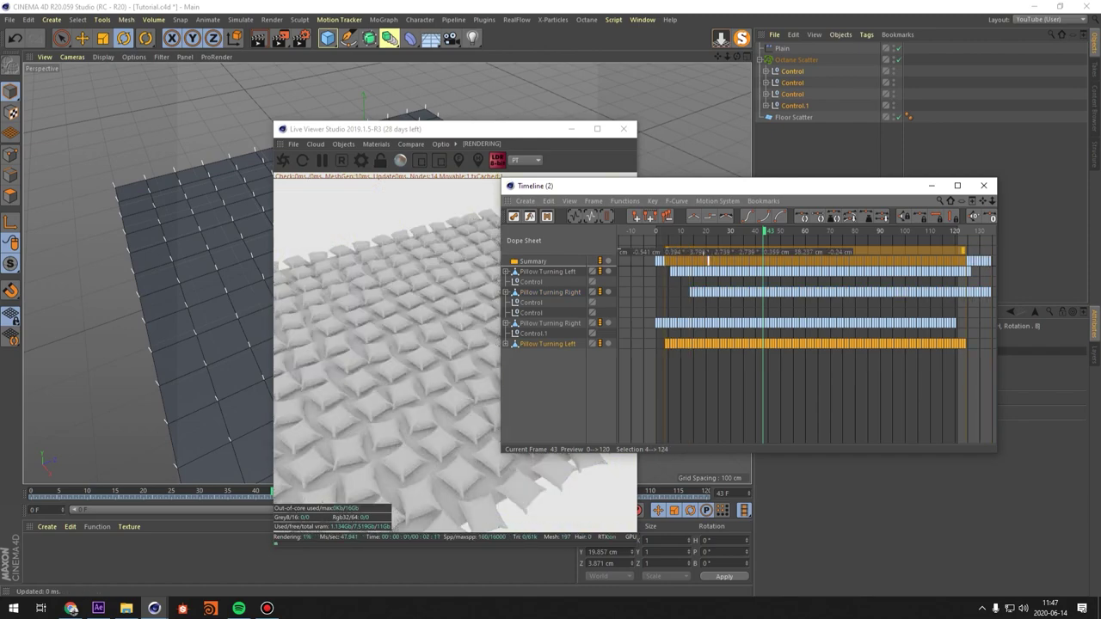
pyautogui.moveTo(706, 252); pyautogui.dragTo(745, 252)
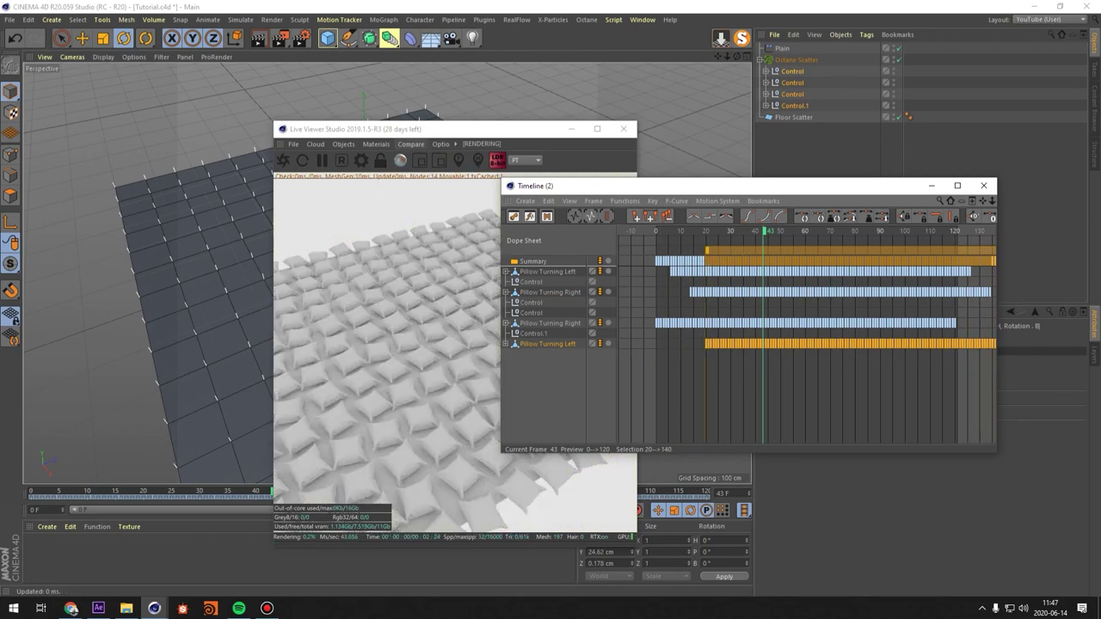
# Replay the animation from the first frame to frame 30 to check the offset pillows, and close the timeline window.
pyautogui.moveTo(428, 132); pyautogui.dragTo(691, 67)
pyautogui.click(475, 511)
pyautogui.click(530, 511)
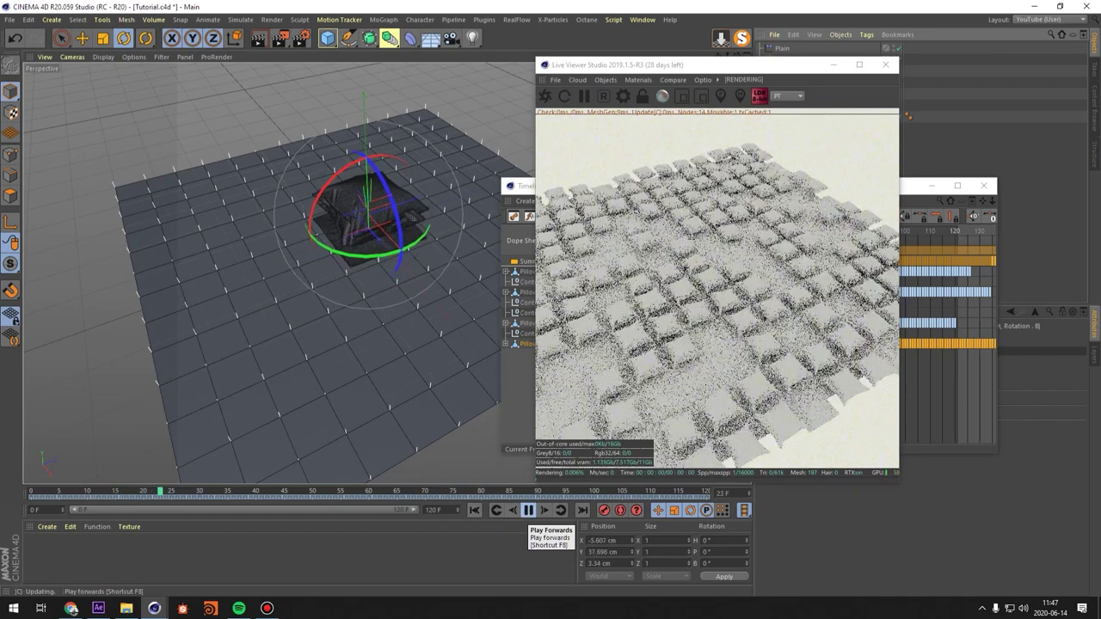
pyautogui.click(529, 510)
pyautogui.click(984, 185)
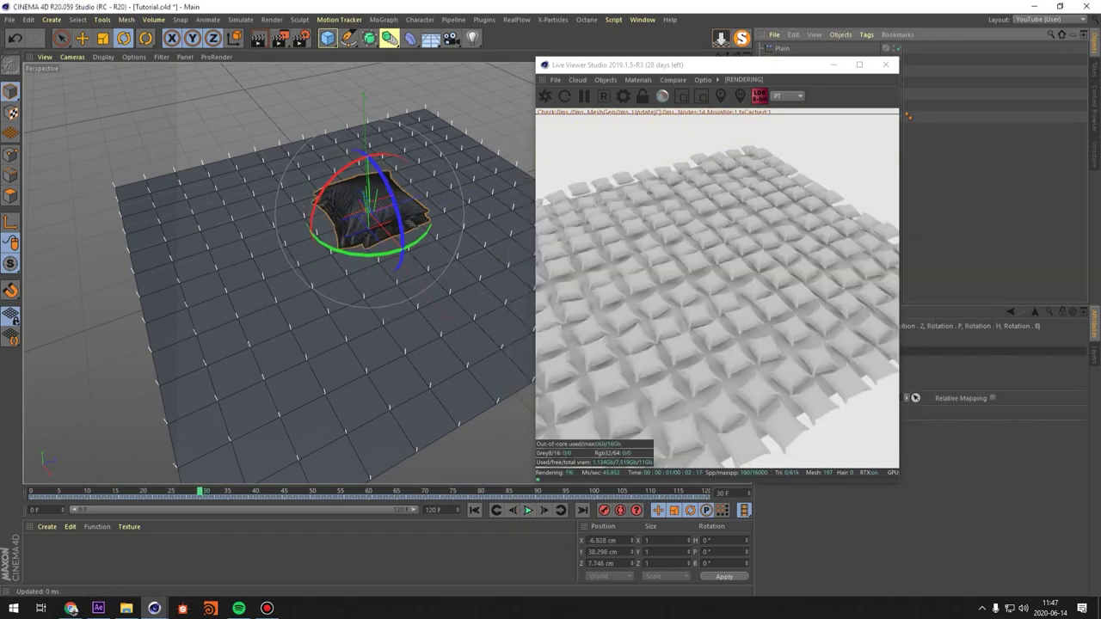
pyautogui.moveTo(673, 65); pyautogui.dragTo(561, 130)
# Use the PT kernel in the Live Viewer and set its max samples to 500 and GI clamp to 1.
pyautogui.click(621, 161)
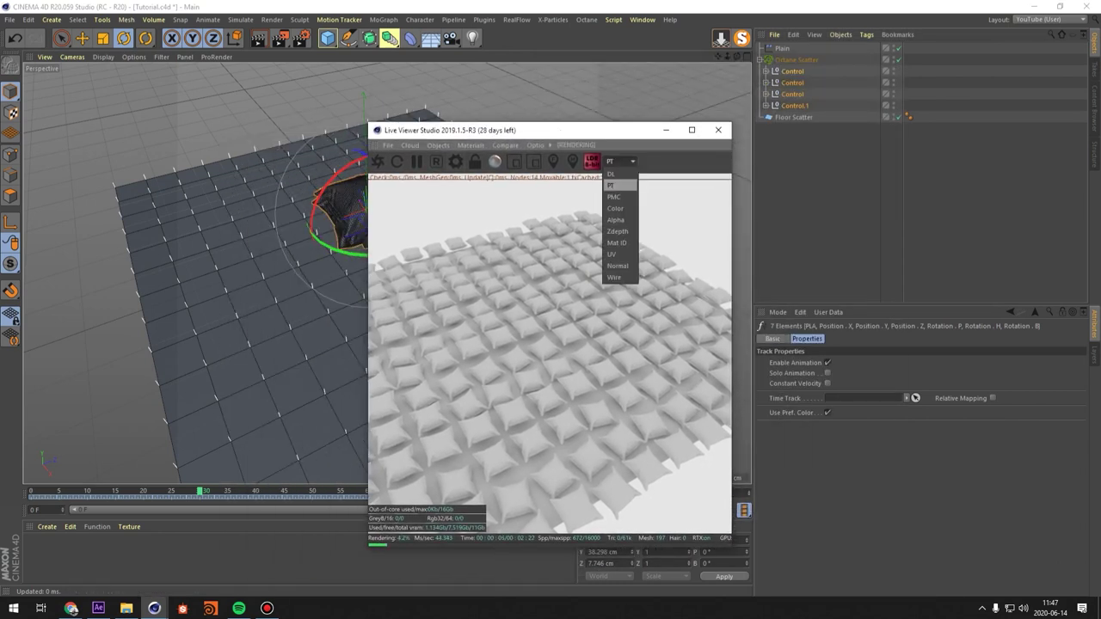
pyautogui.click(615, 185)
pyautogui.click(456, 162)
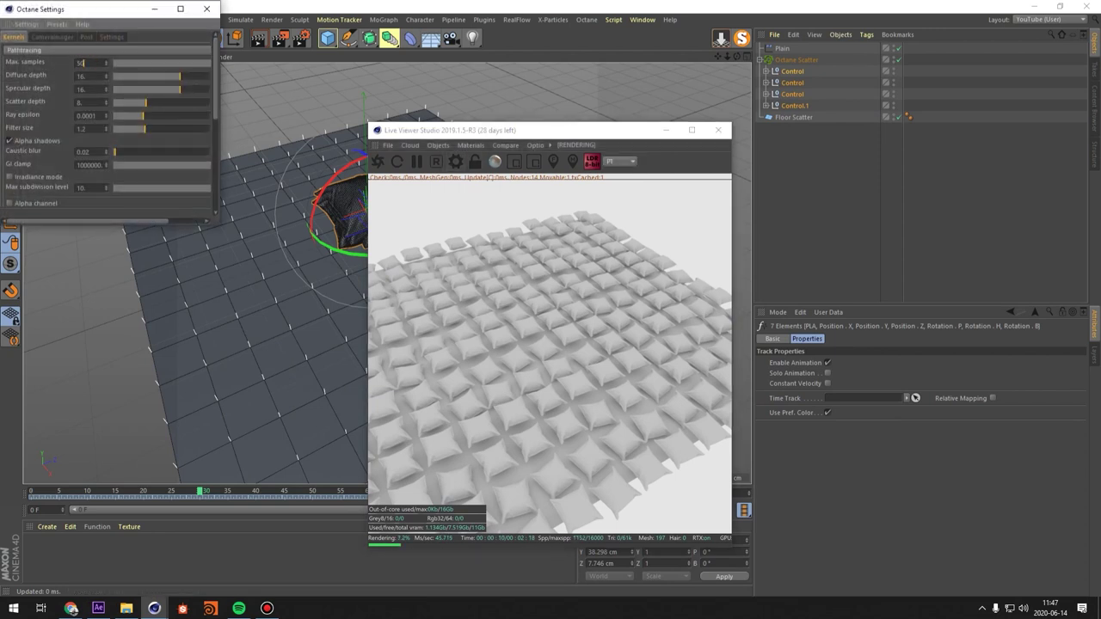
pyautogui.press('Return')
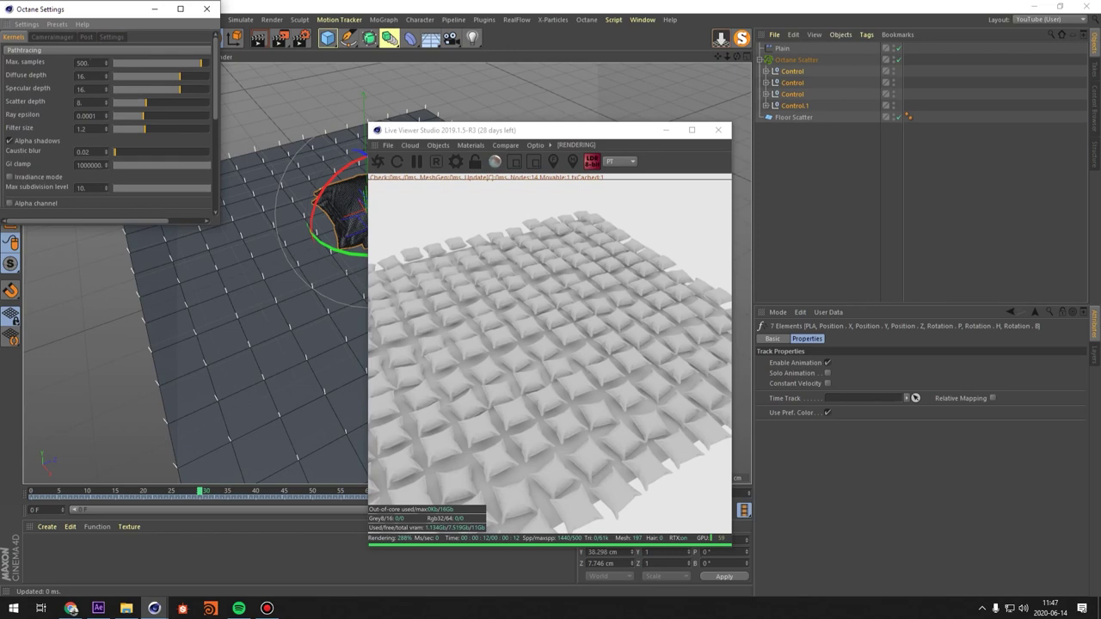
pyautogui.press('Return')
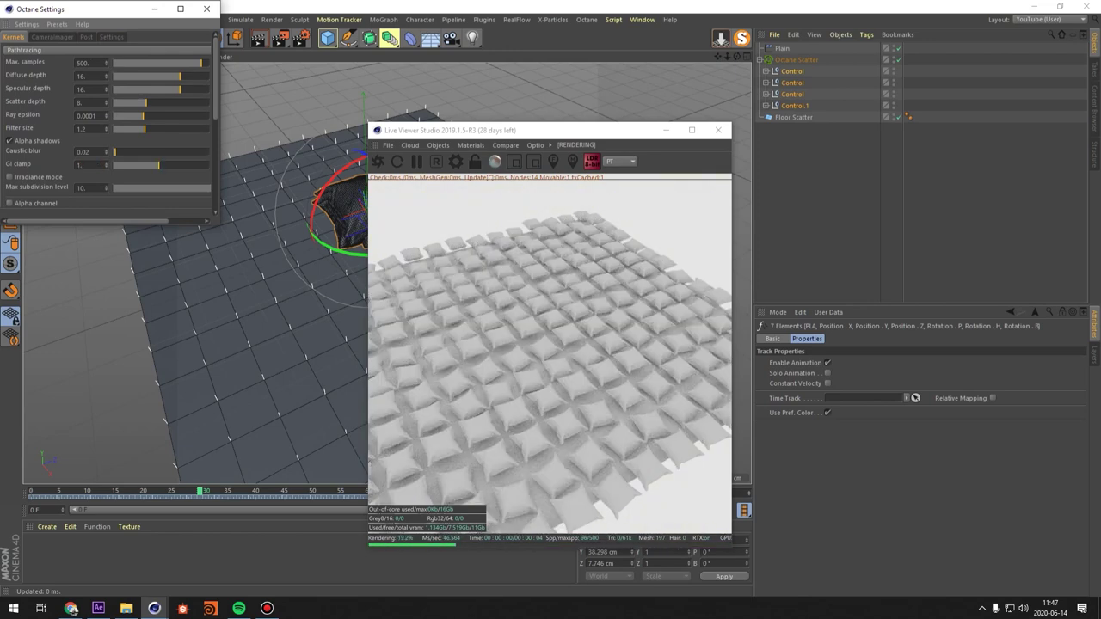
# Enable the denoiser in the Octane camera imager settings and close the settings window.
pyautogui.click(52, 37)
pyautogui.click(86, 37)
pyautogui.click(52, 37)
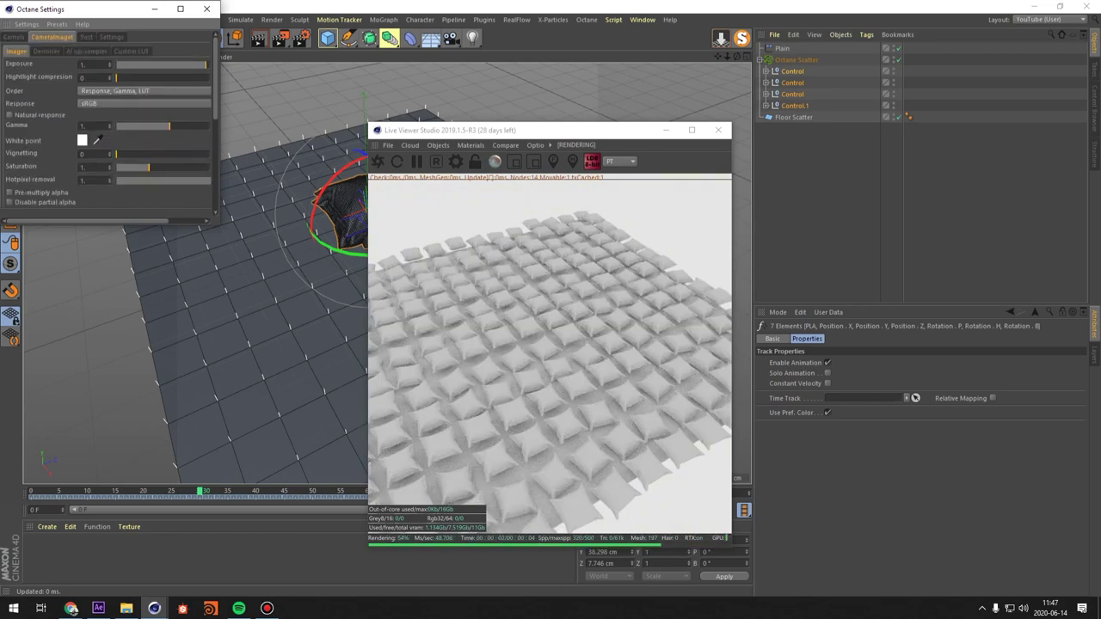
pyautogui.click(47, 52)
pyautogui.click(207, 8)
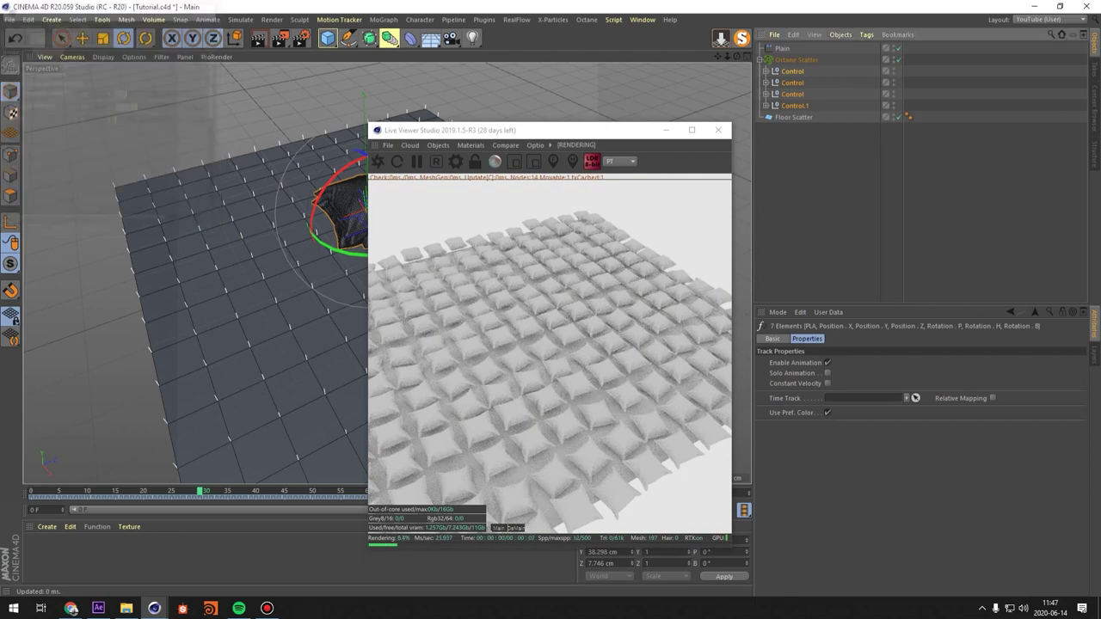
# Return to the first frame and run the animation to frame 52 to inspect the pillows in the Live Viewer.
pyautogui.moveTo(465, 134); pyautogui.dragTo(493, 76)
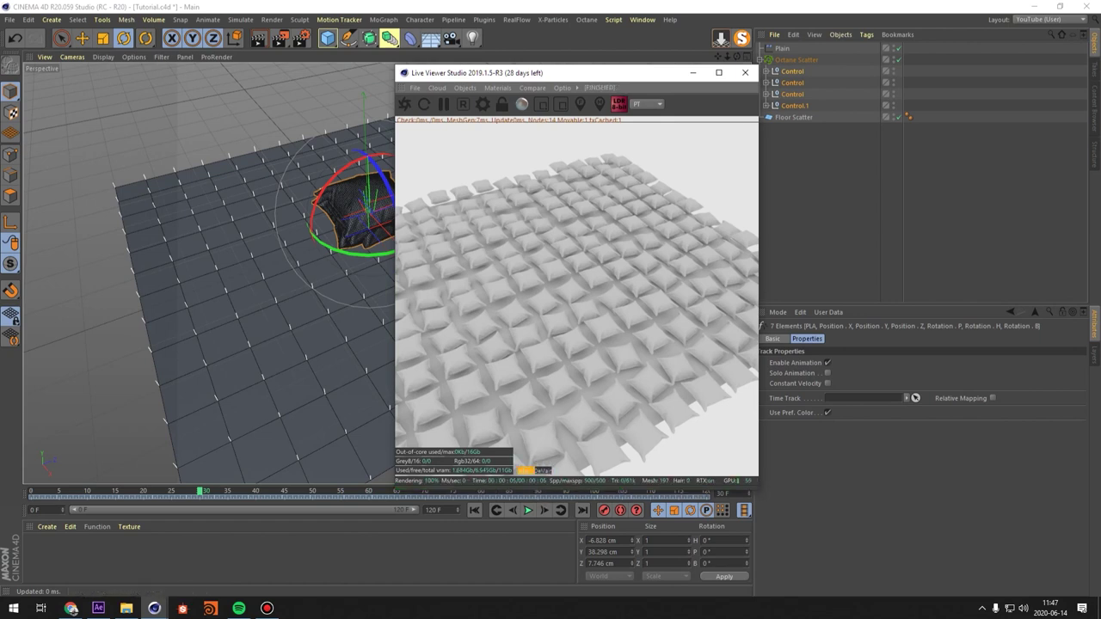
pyautogui.moveTo(548, 78); pyautogui.dragTo(715, 103)
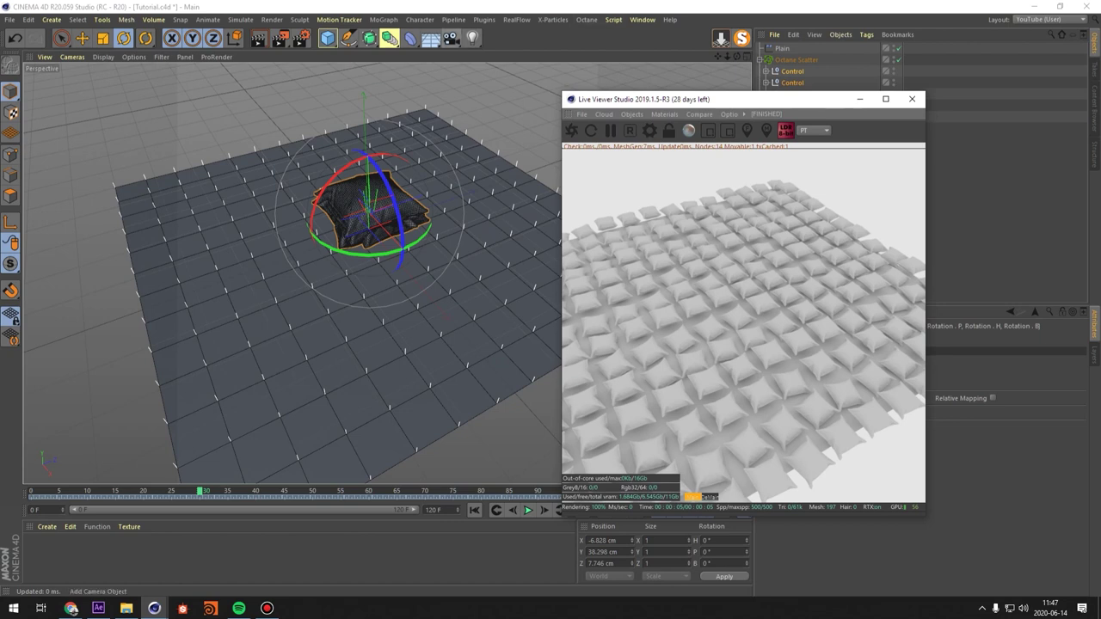
pyautogui.moveTo(805, 101); pyautogui.dragTo(675, 62)
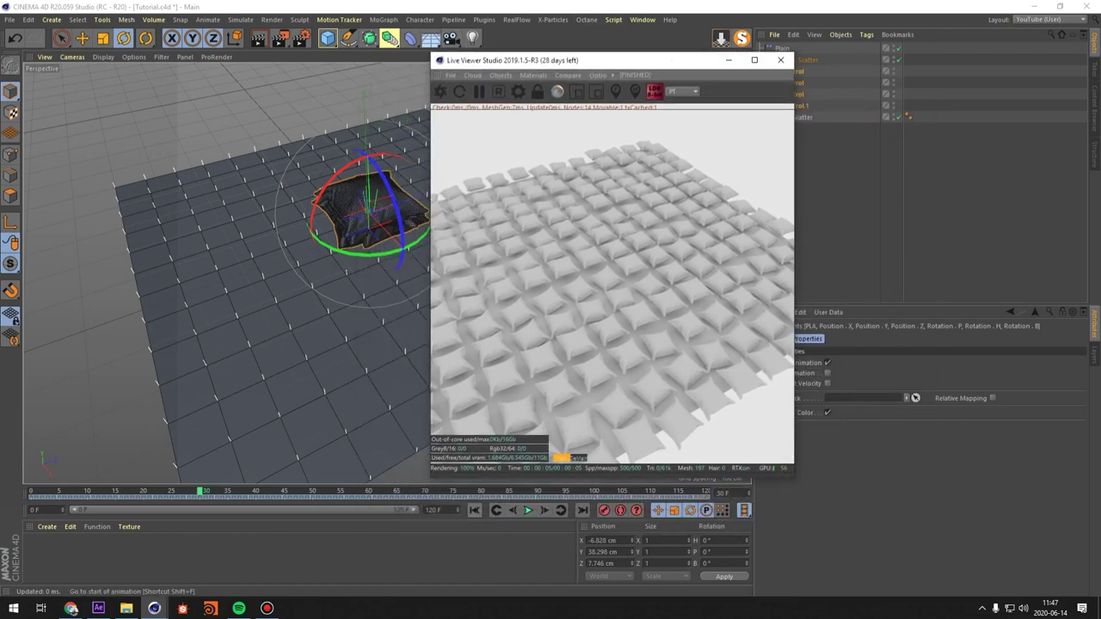
pyautogui.click(474, 510)
pyautogui.moveTo(32, 491); pyautogui.dragTo(62, 491)
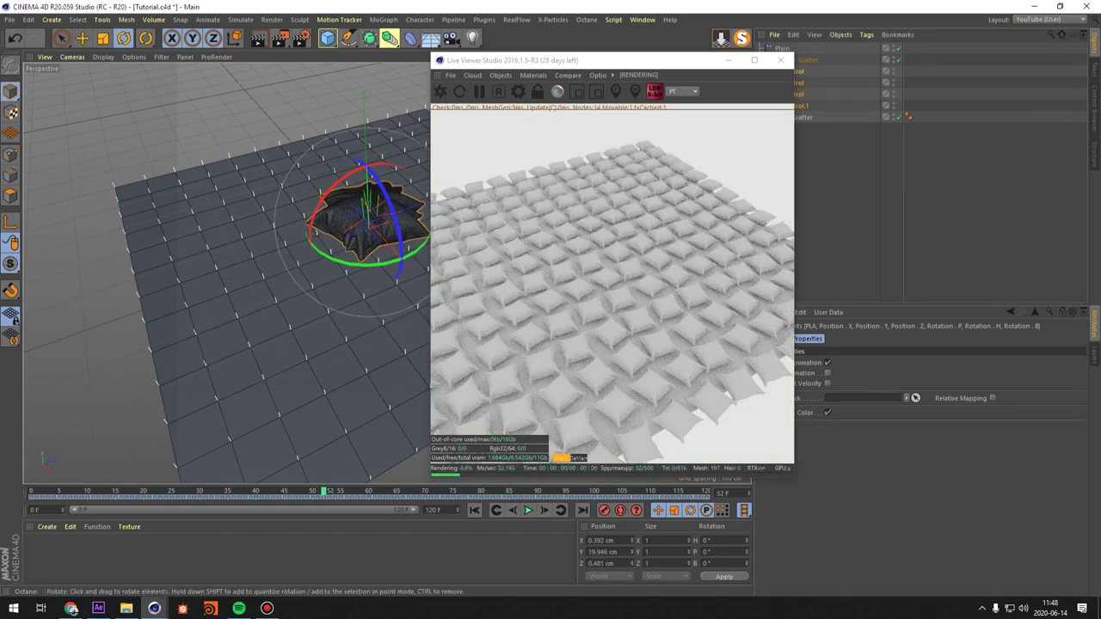
# Enable the Position transform on the Plain effector and set its P.Y to 0 cm.
pyautogui.moveTo(654, 61); pyautogui.dragTo(311, 151)
pyautogui.click(782, 48)
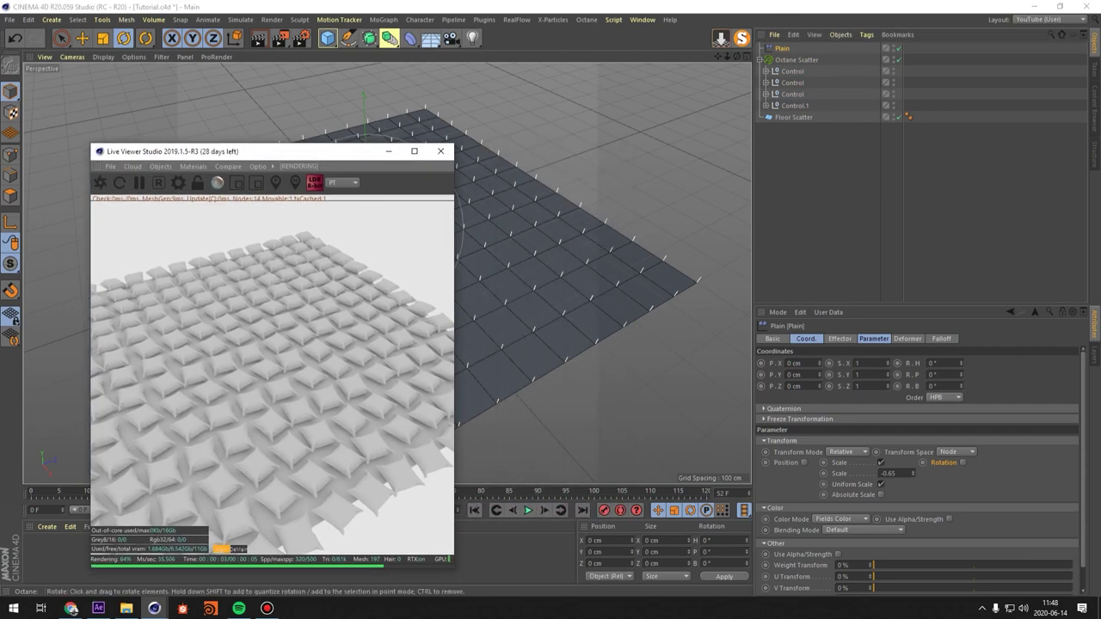
pyautogui.click(840, 339)
pyautogui.click(874, 339)
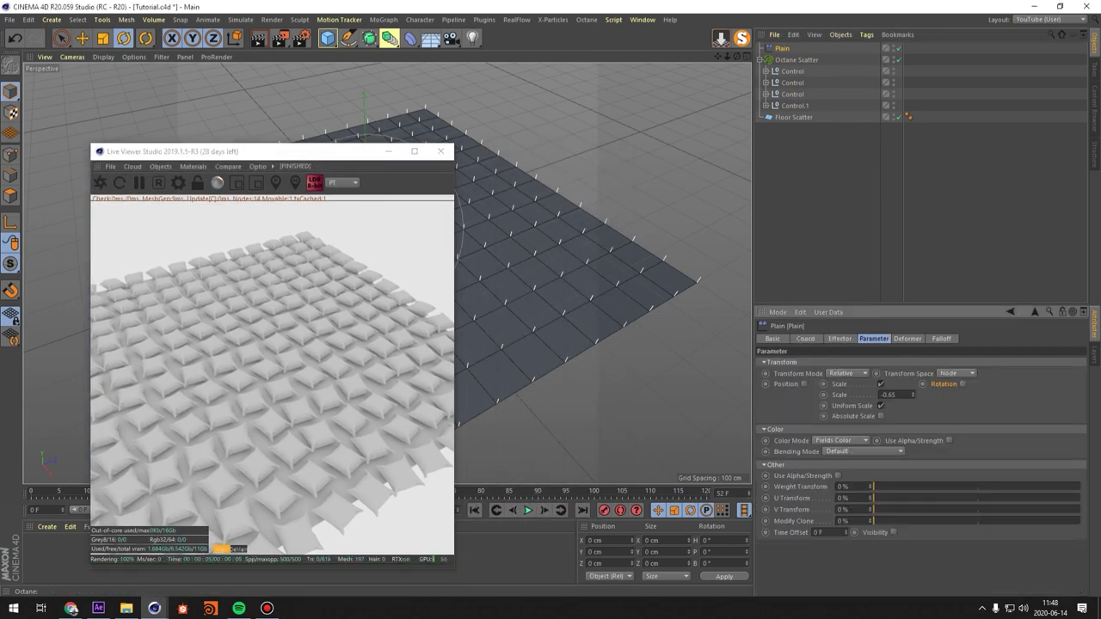
pyautogui.click(804, 385)
pyautogui.doubleClick(824, 407)
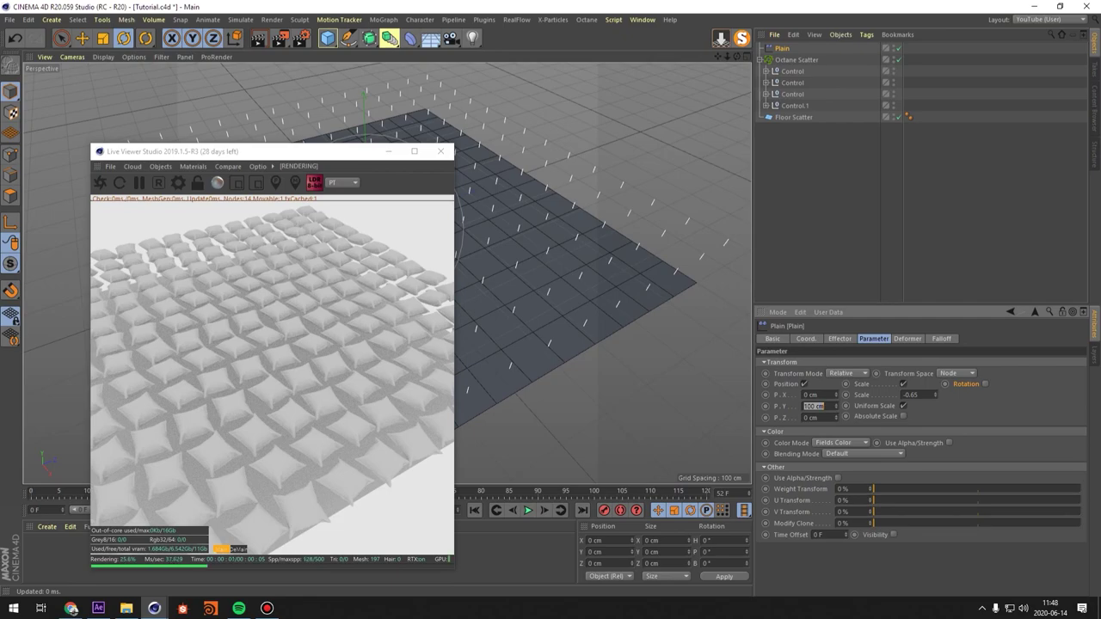
pyautogui.write('0')
pyautogui.press('Return')
# Try shifting the pillows with the Plain effector's P.X, reset it to 0 cm, and try a P.Z offset on the first frame.
pyautogui.moveTo(836, 396); pyautogui.dragTo(836, 324)
pyautogui.doubleClick(811, 395)
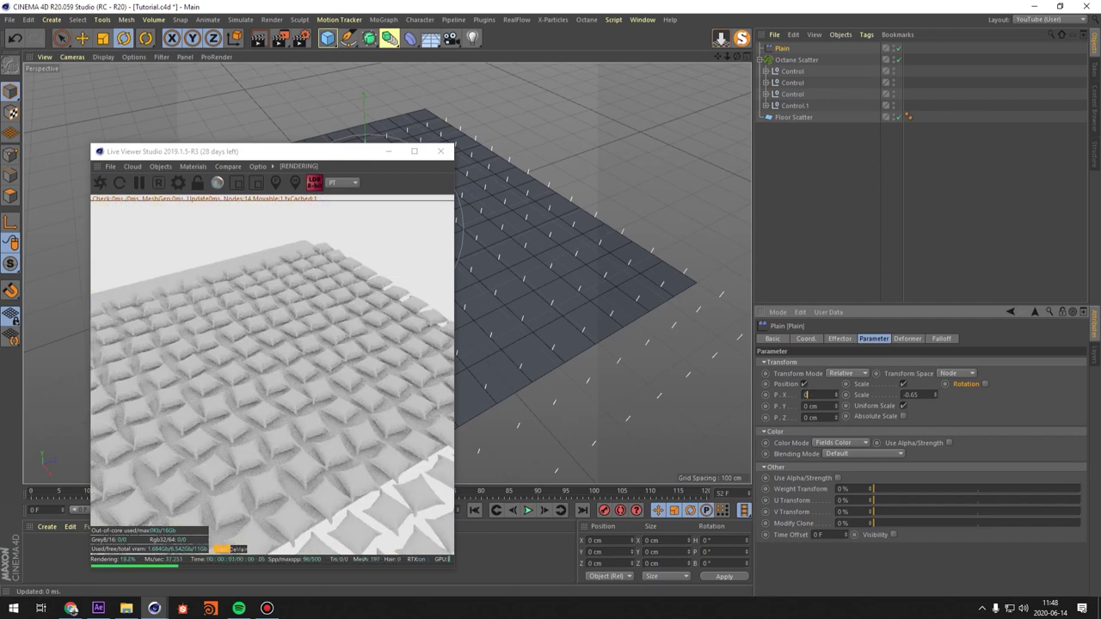
pyautogui.write('0')
pyautogui.press('Return')
pyautogui.moveTo(301, 153); pyautogui.dragTo(573, 35)
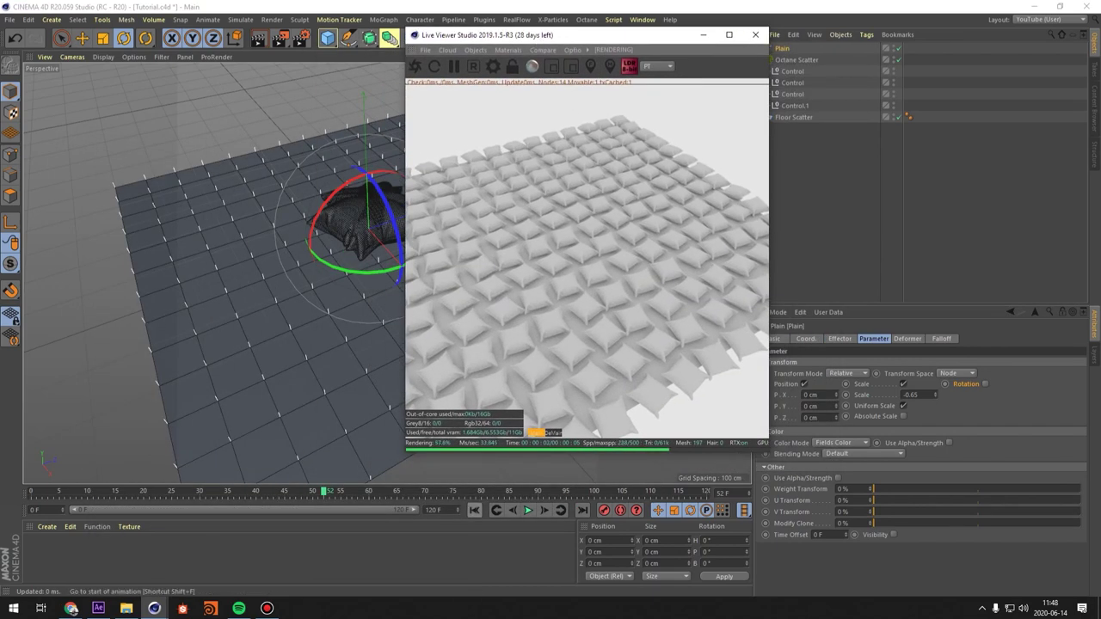
pyautogui.click(475, 510)
pyautogui.moveTo(836, 418); pyautogui.dragTo(836, 440)
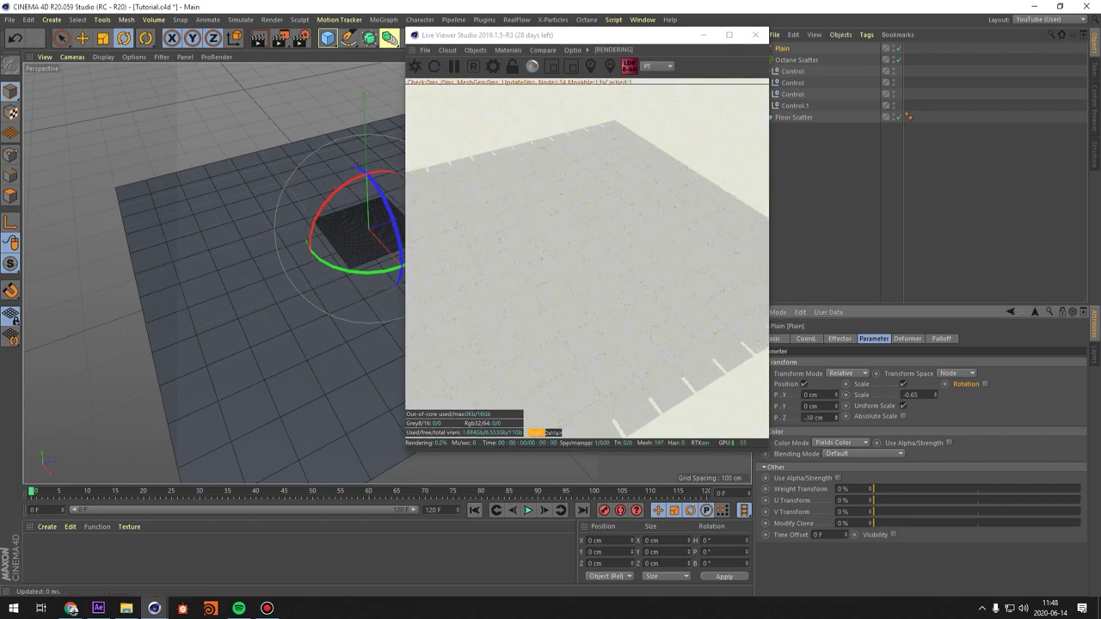
# Add a camera, look through it, and set its focal length to Tele (135 mm).
pyautogui.moveTo(550, 36); pyautogui.dragTo(459, 91)
pyautogui.click(450, 39)
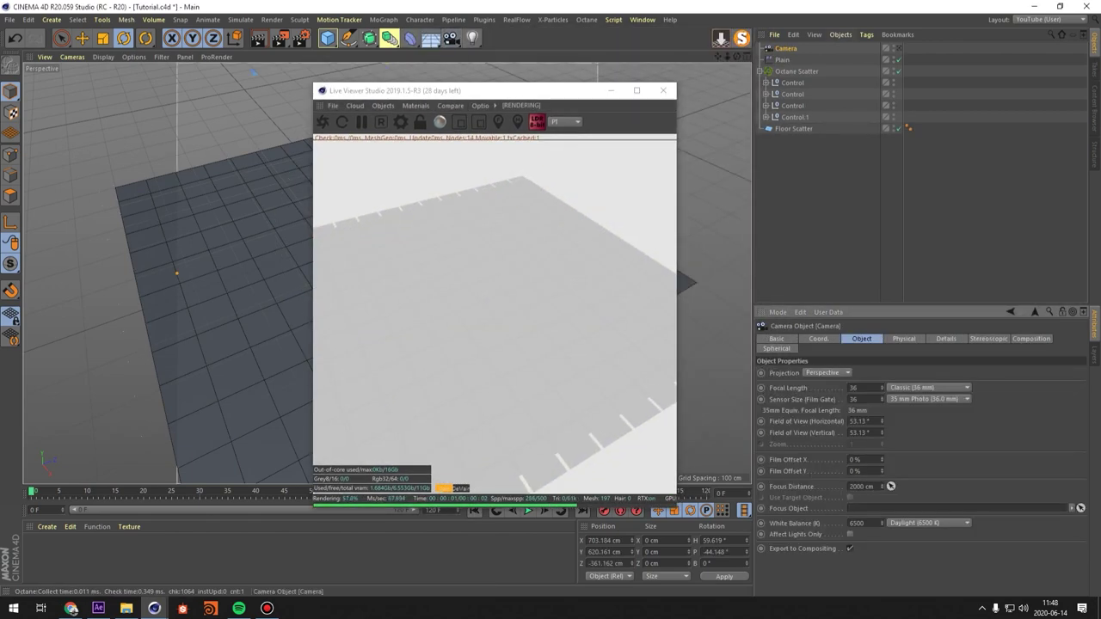
pyautogui.click(899, 48)
pyautogui.click(929, 388)
pyautogui.click(927, 468)
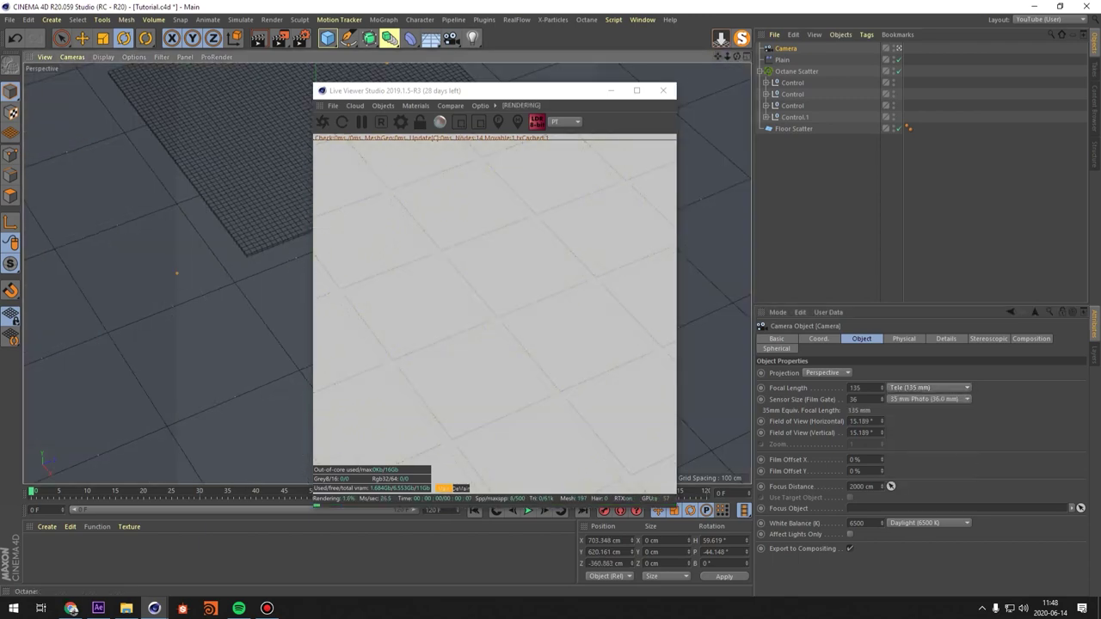
# Pull the camera back and recentre it on the scattered pillows, checking the framing on the last frame.
pyautogui.keyDown('alt'); pyautogui.moveTo(172, 206); pyautogui.dragTo(222, 331, button='middle'); pyautogui.keyUp('alt')
pyautogui.moveTo(486, 95); pyautogui.dragTo(866, 152)
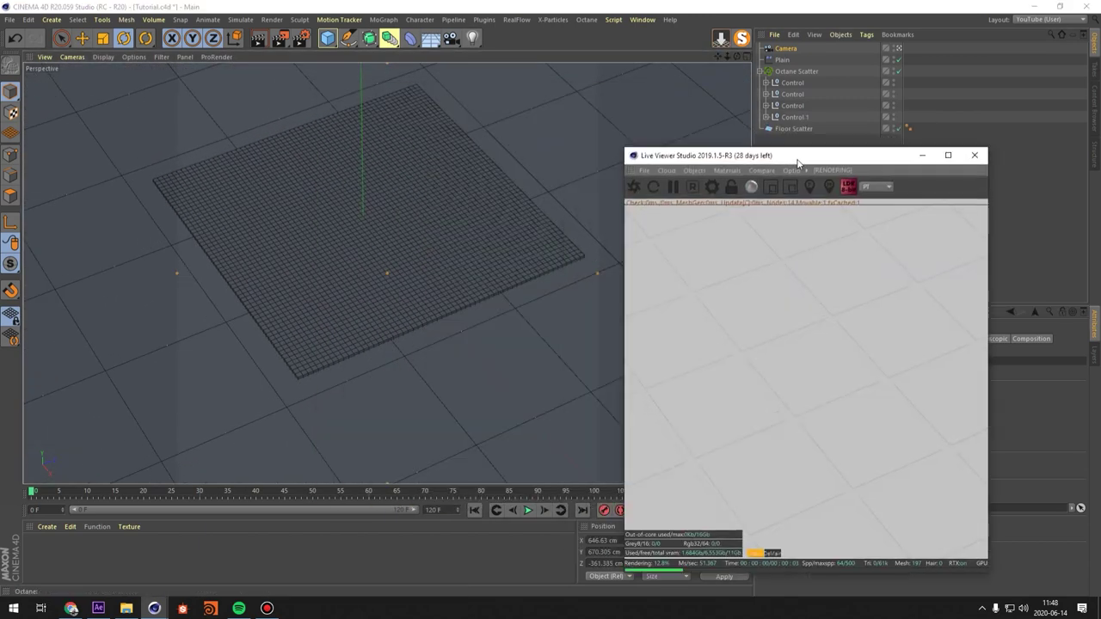
pyautogui.keyDown('alt'); pyautogui.moveTo(464, 258); pyautogui.dragTo(456, 285, button='middle'); pyautogui.keyUp('alt')
pyautogui.keyDown('alt'); pyautogui.moveTo(455, 285); pyautogui.dragTo(370, 288, button='right'); pyautogui.keyUp('alt')
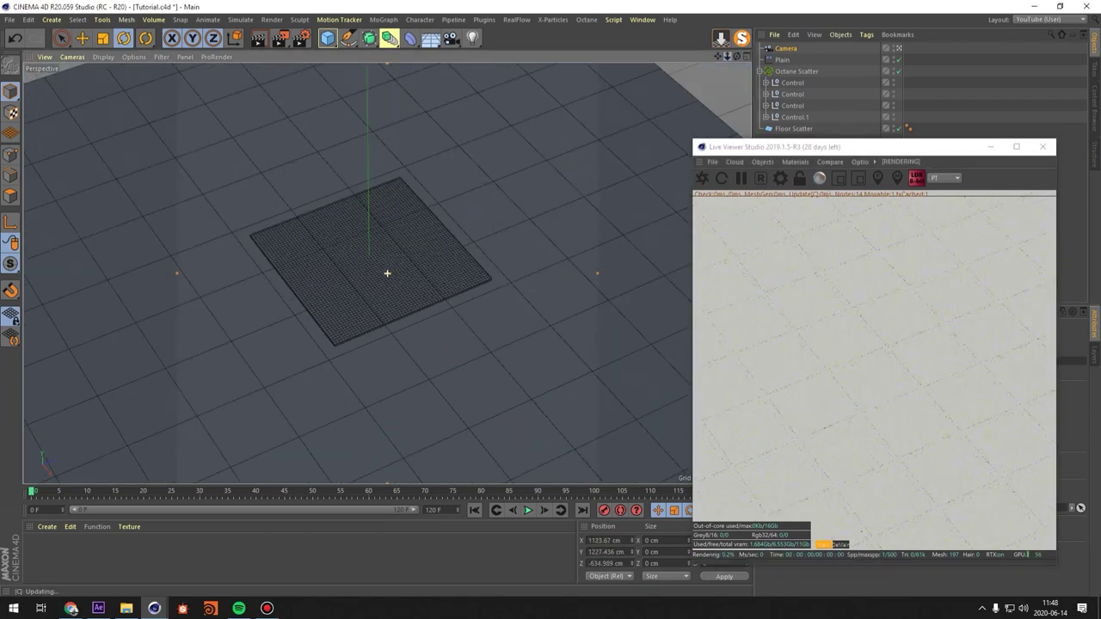
pyautogui.click(583, 510)
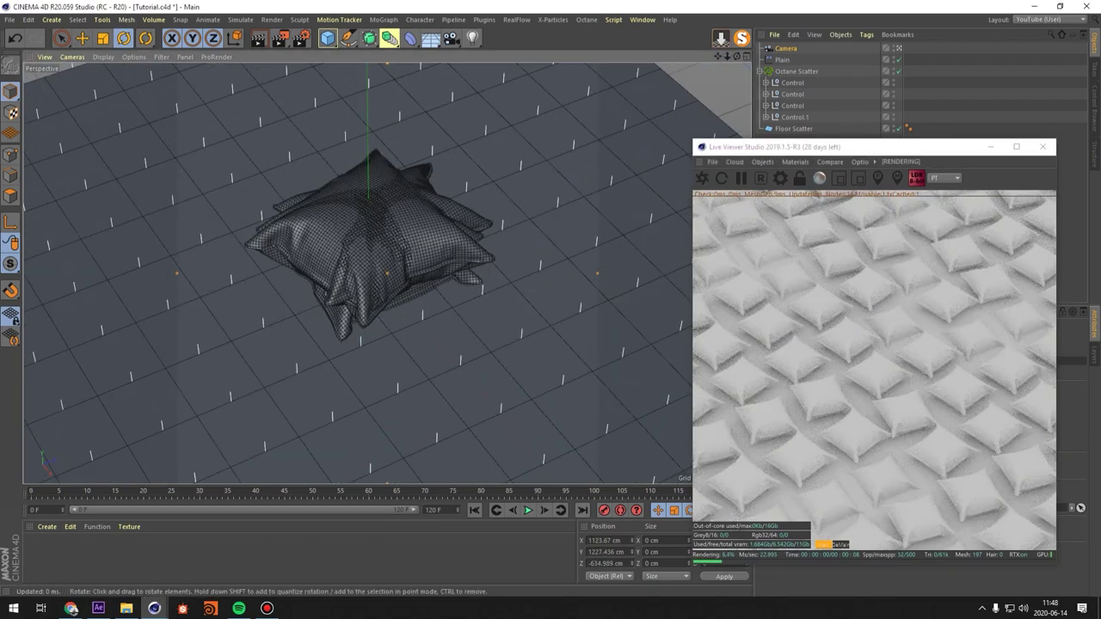
pyautogui.moveTo(387, 273)
pyautogui.keyDown('alt'); pyautogui.mouseDown(button='right')
pyautogui.moveTo(331, 273)
pyautogui.moveTo(398, 273)
pyautogui.mouseUp(button='right'); pyautogui.keyUp('alt')
pyautogui.moveTo(387, 273)
pyautogui.keyDown('alt'); pyautogui.mouseDown()
pyautogui.moveTo(379, 251)
pyautogui.moveTo(387, 273)
pyautogui.mouseUp(); pyautogui.keyUp('alt')
pyautogui.keyDown('alt'); pyautogui.moveTo(387, 274); pyautogui.dragTo(398, 288, button='middle'); pyautogui.keyUp('alt')
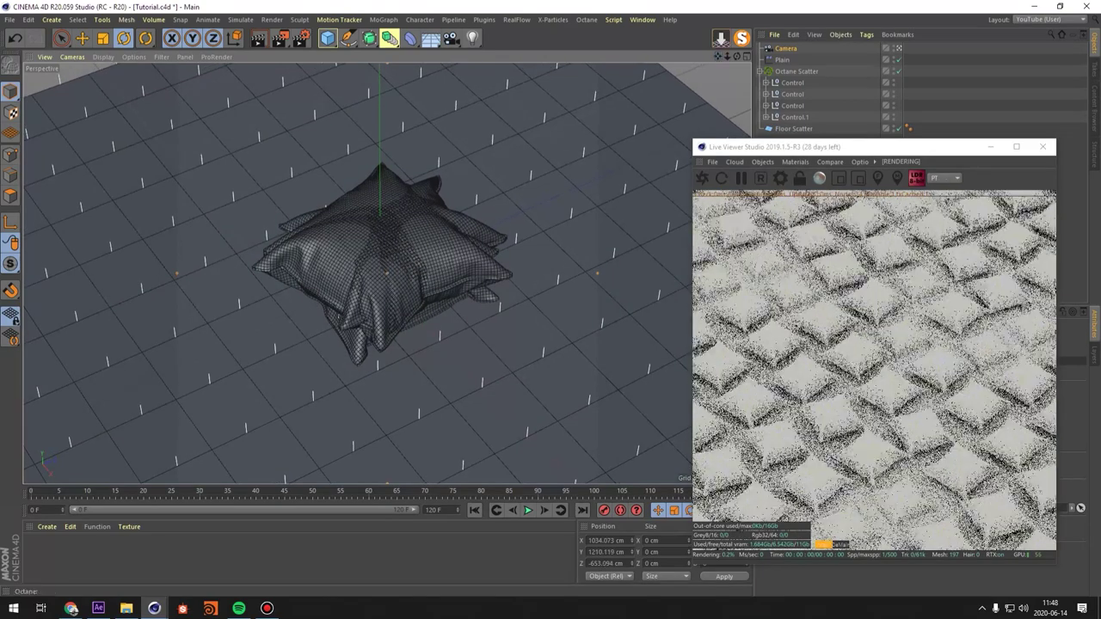
pyautogui.moveTo(387, 274)
pyautogui.keyDown('alt'); pyautogui.mouseDown()
pyautogui.moveTo(397, 271)
pyautogui.moveTo(387, 274)
pyautogui.mouseUp(); pyautogui.keyUp('alt')
# Keyframe the Plain effector's P.Z at -90 cm on the first frame.
pyautogui.moveTo(831, 147); pyautogui.dragTo(452, 166)
pyautogui.click(782, 60)
pyautogui.moveTo(836, 419); pyautogui.dragTo(836, 463)
pyautogui.moveTo(483, 168); pyautogui.dragTo(657, 66)
pyautogui.moveTo(707, 497); pyautogui.dragTo(32, 496)
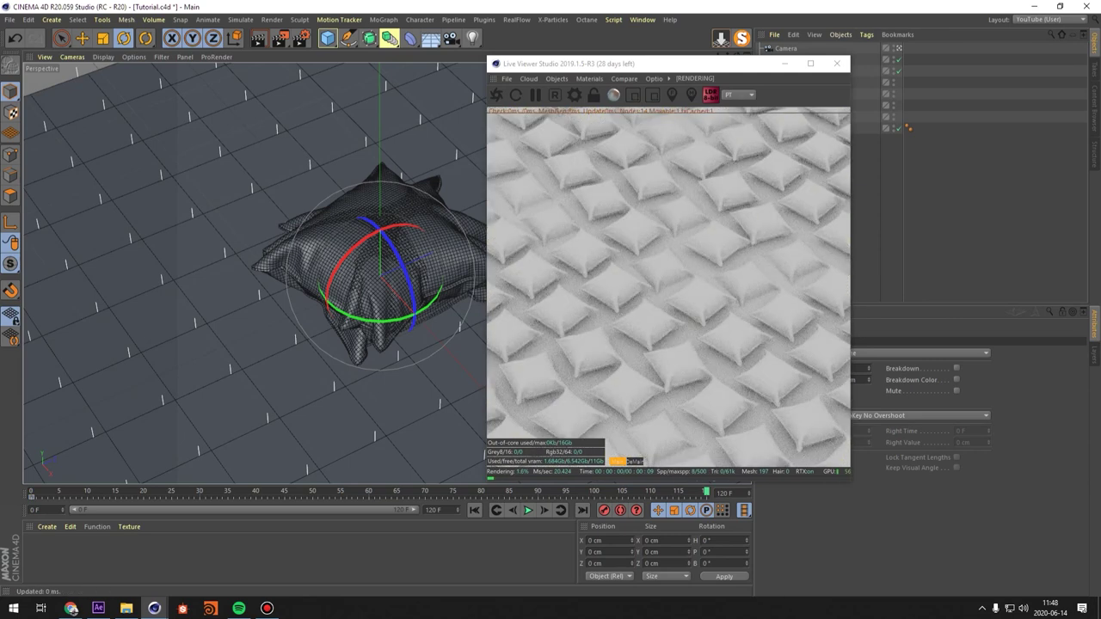
# Set the Plain effector's P.Z to 200 cm at frame 120 and keyframe it.
pyautogui.moveTo(671, 64); pyautogui.dragTo(468, 98)
pyautogui.click(782, 60)
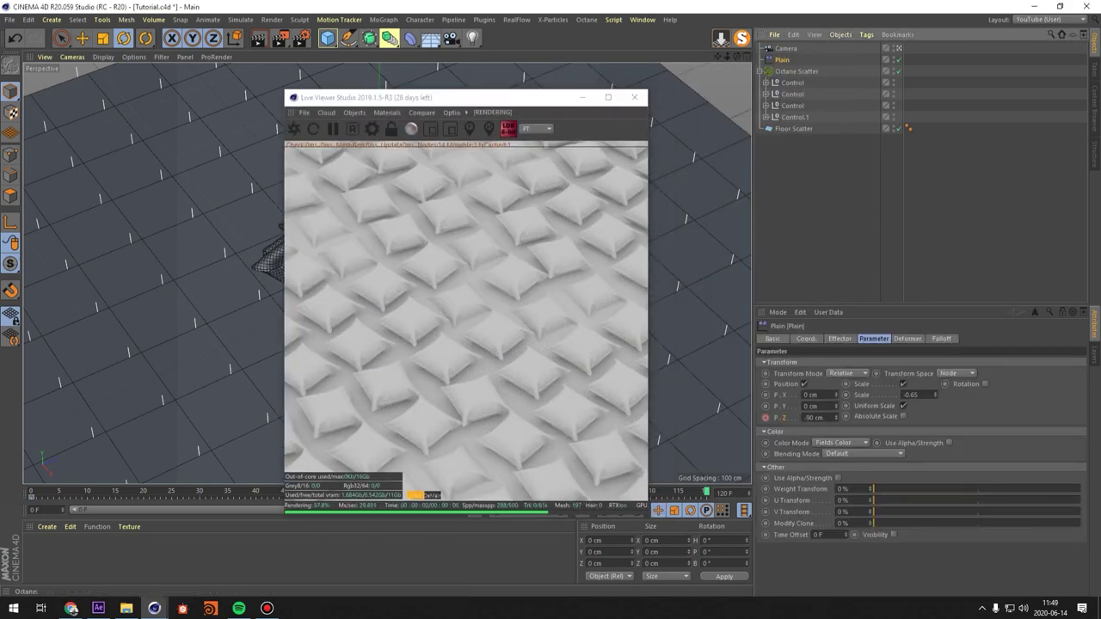
pyautogui.moveTo(836, 419); pyautogui.dragTo(836, 341)
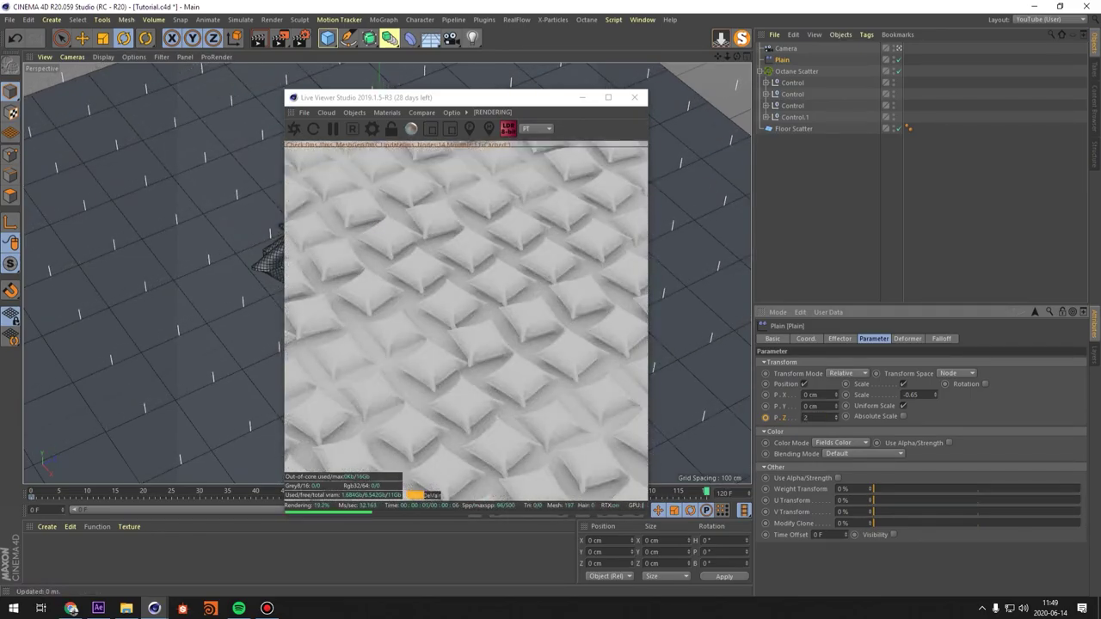
pyautogui.press('Return')
pyautogui.click(766, 418)
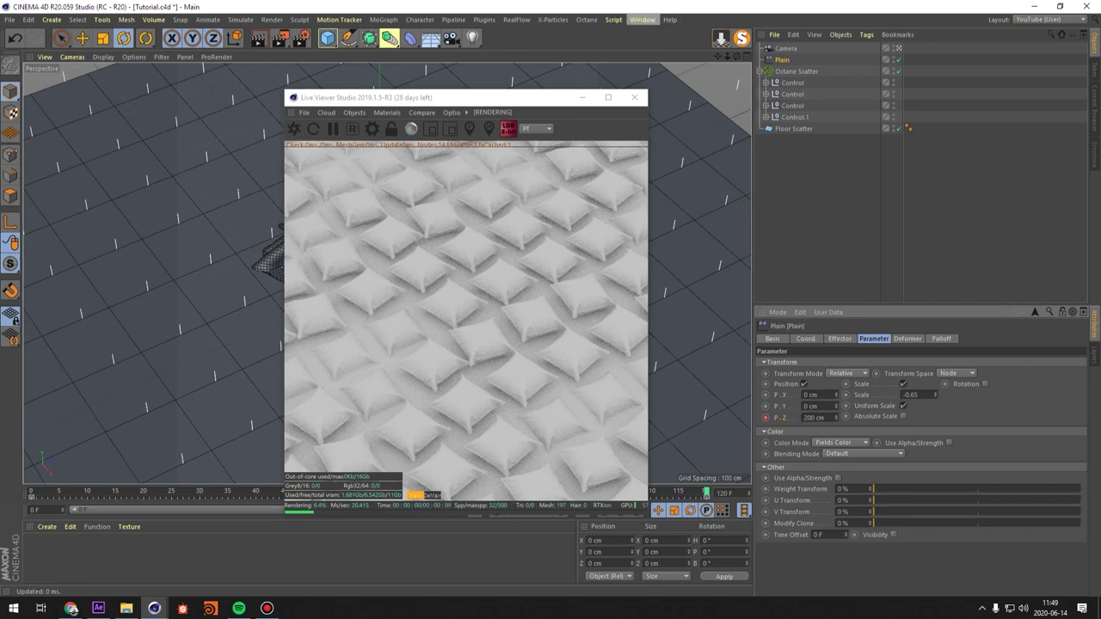
# Give the Plain effector's P.Z track linear interpolation in the Timeline (4) window, and close the window.
pyautogui.click(643, 20)
pyautogui.moveTo(688, 298)
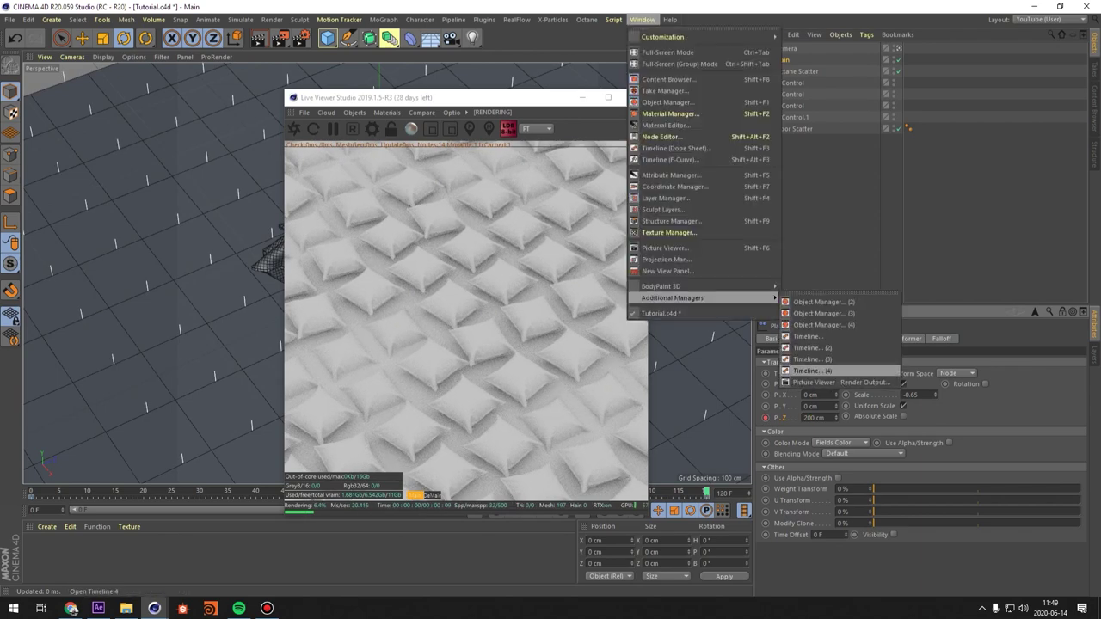
pyautogui.click(819, 370)
pyautogui.moveTo(800, 359); pyautogui.dragTo(652, 356)
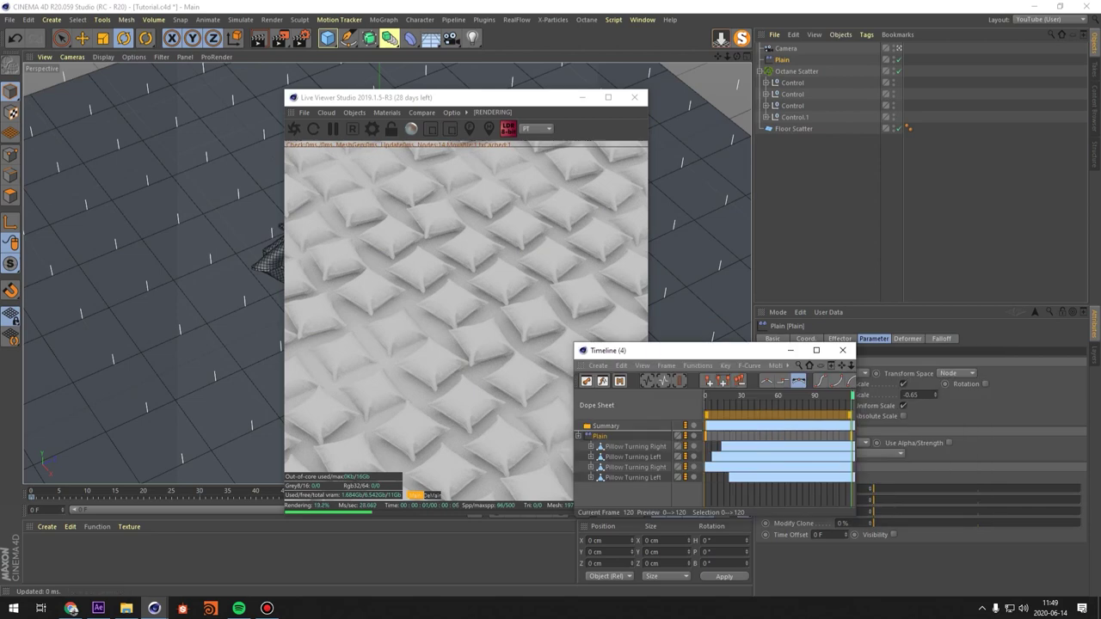
pyautogui.click(765, 496)
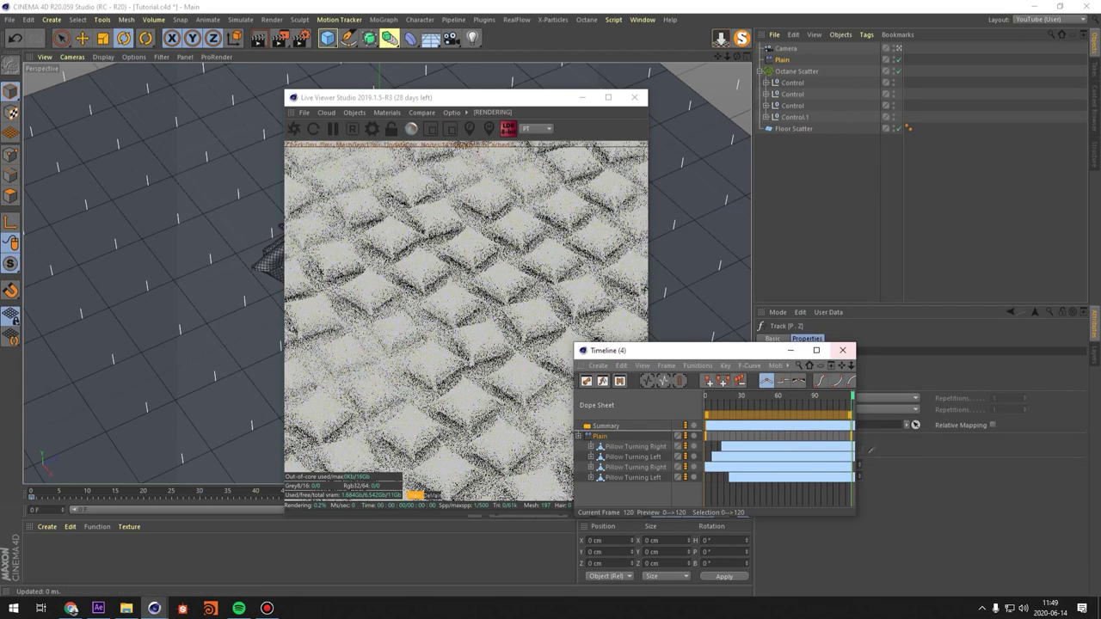
pyautogui.click(842, 350)
# Play the animation from the first frame to frame 61 to check the moving pillows, and save the project.
pyautogui.moveTo(507, 97); pyautogui.dragTo(848, 105)
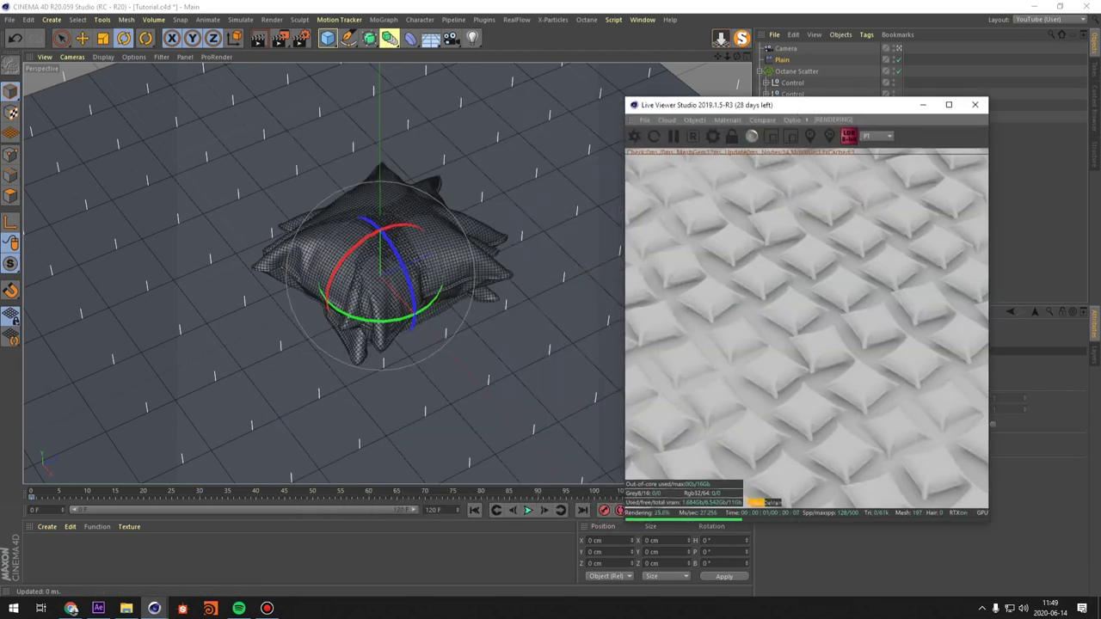
pyautogui.click(474, 510)
pyautogui.click(528, 510)
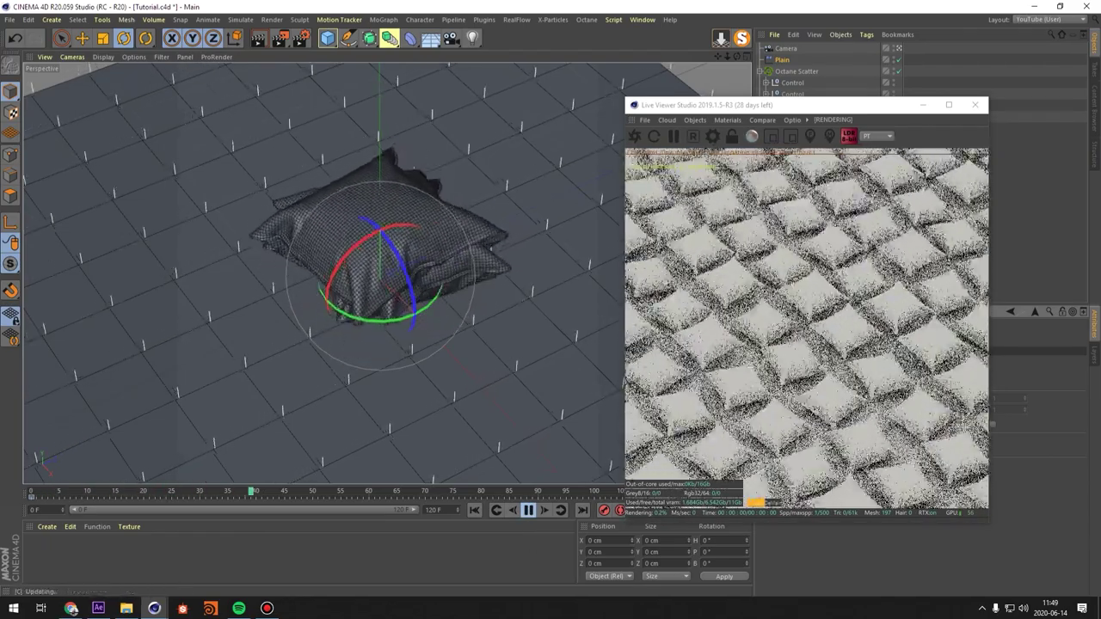
pyautogui.click(528, 510)
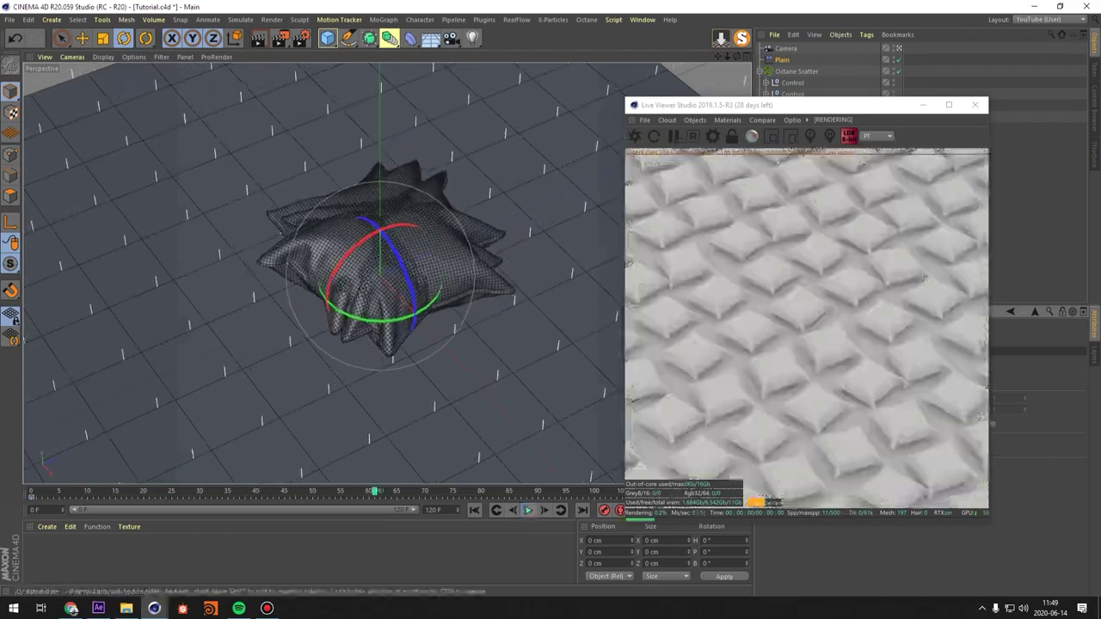
pyautogui.hotkey('ctrl', 's')
# Add an Octane HDRI environment, place its sky object below Floor Scatter, and select its environment tag.
pyautogui.moveTo(742, 105); pyautogui.dragTo(484, 59)
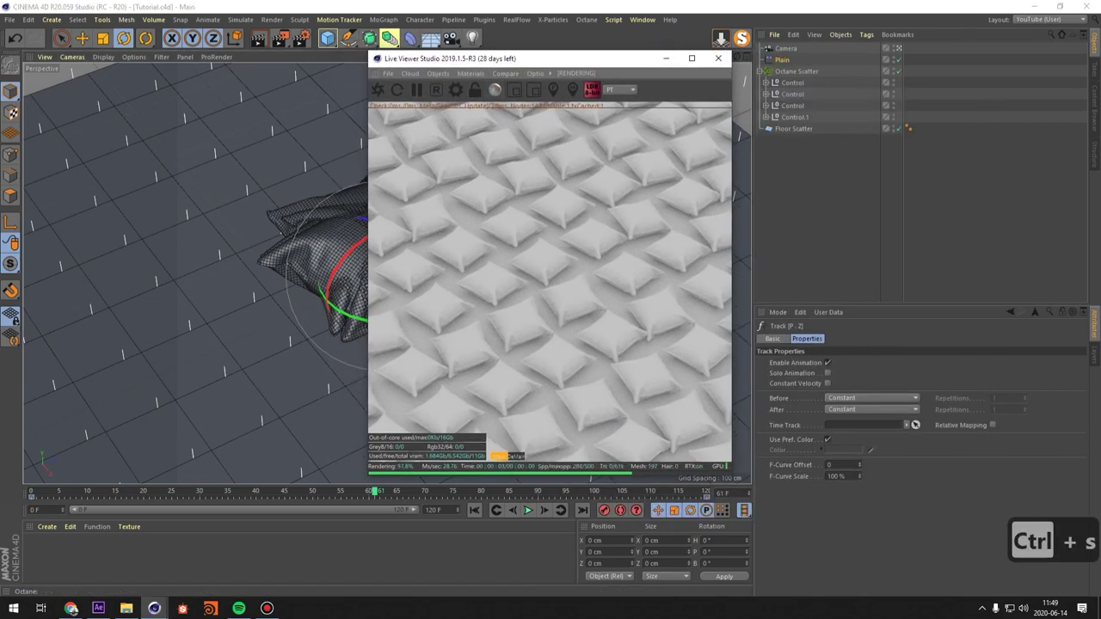
pyautogui.click(438, 74)
pyautogui.click(457, 110)
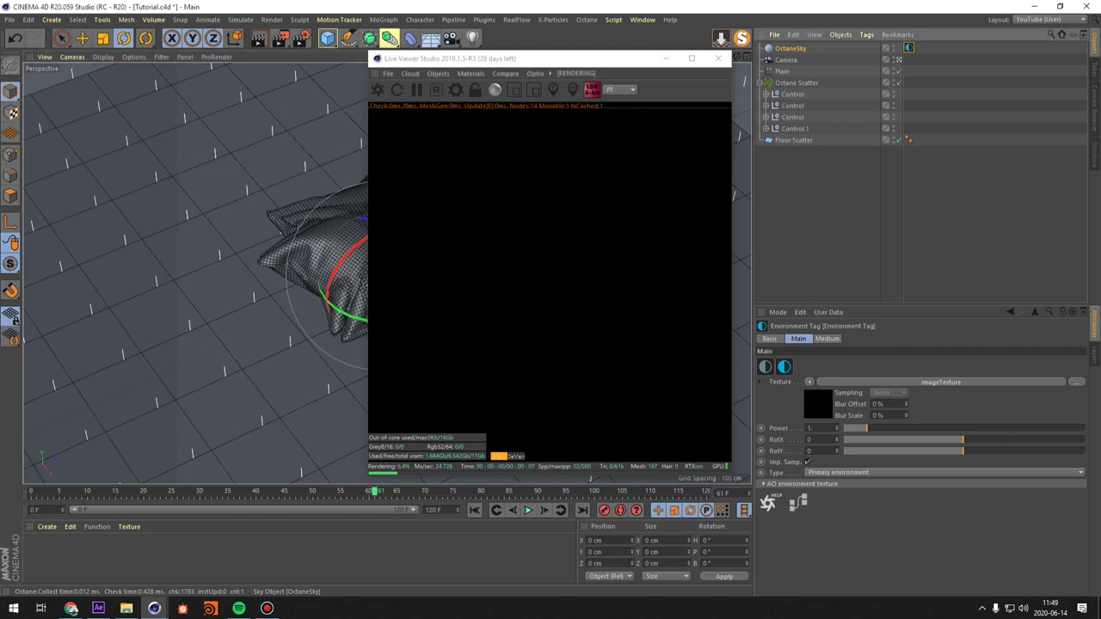
pyautogui.moveTo(791, 48); pyautogui.dragTo(792, 154)
pyautogui.click(908, 140)
# Load bush_restaurant_4k.hdr as the sky's environment image texture and save the project.
pyautogui.click(913, 382)
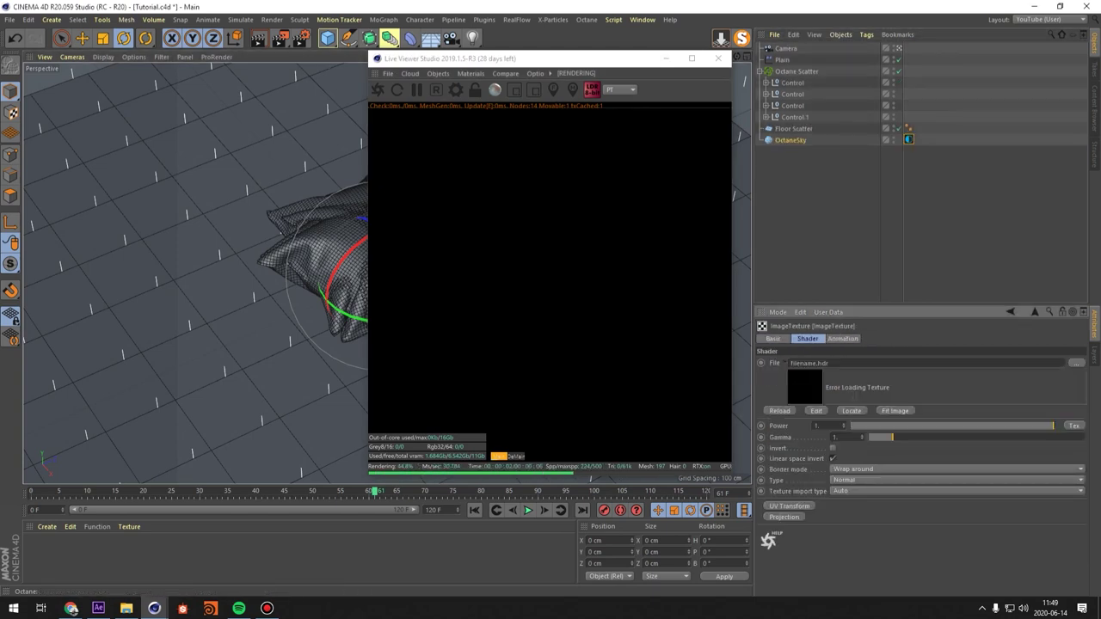
pyautogui.click(1077, 363)
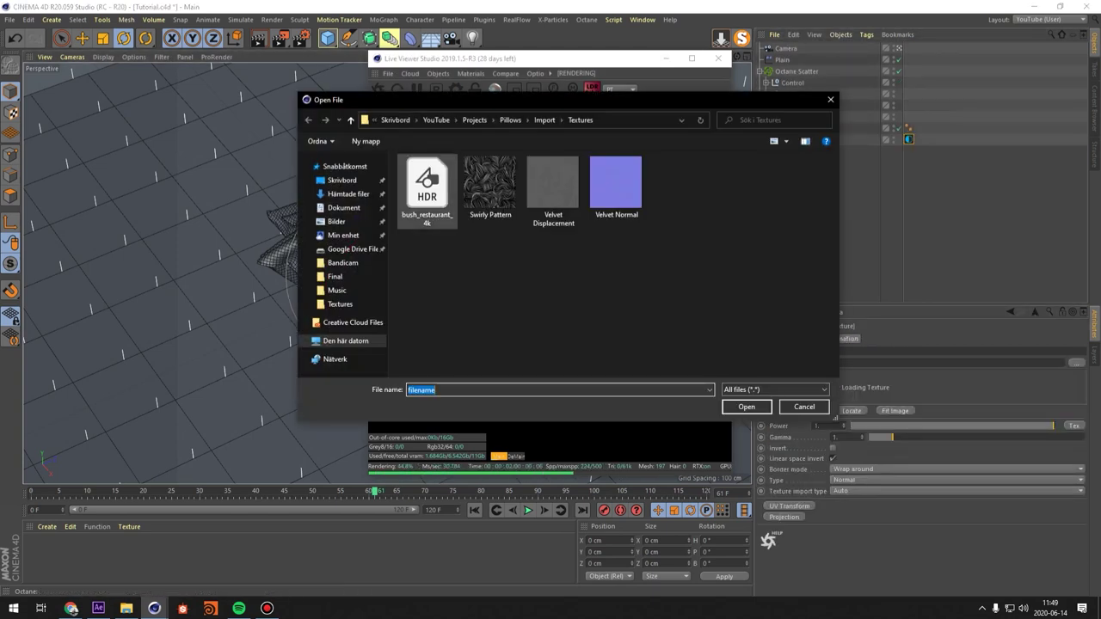
pyautogui.doubleClick(437, 194)
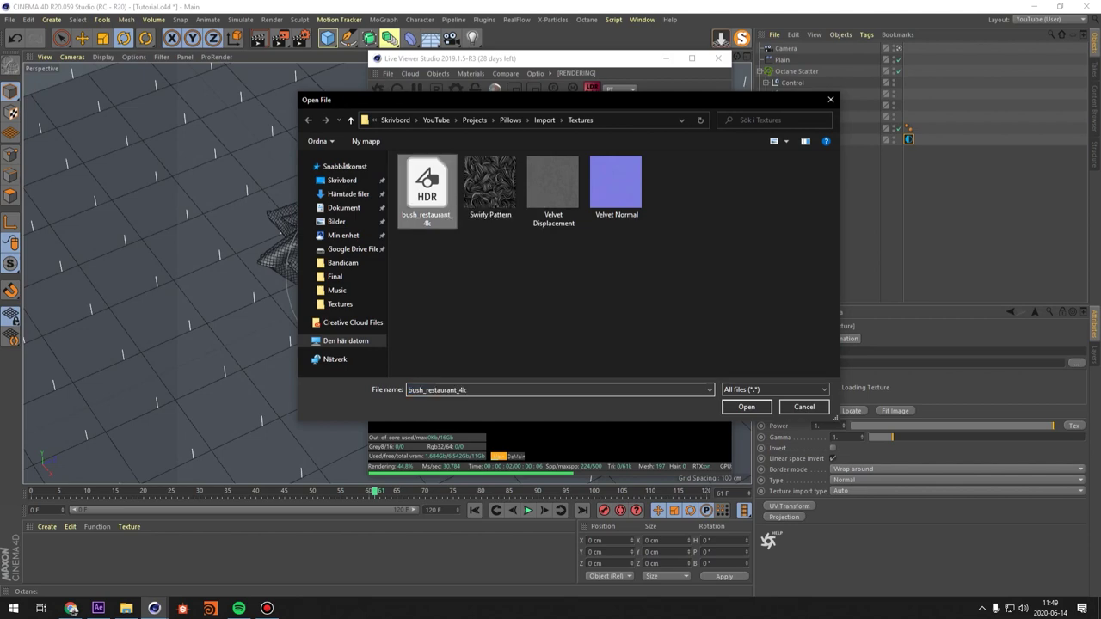
pyautogui.click(614, 344)
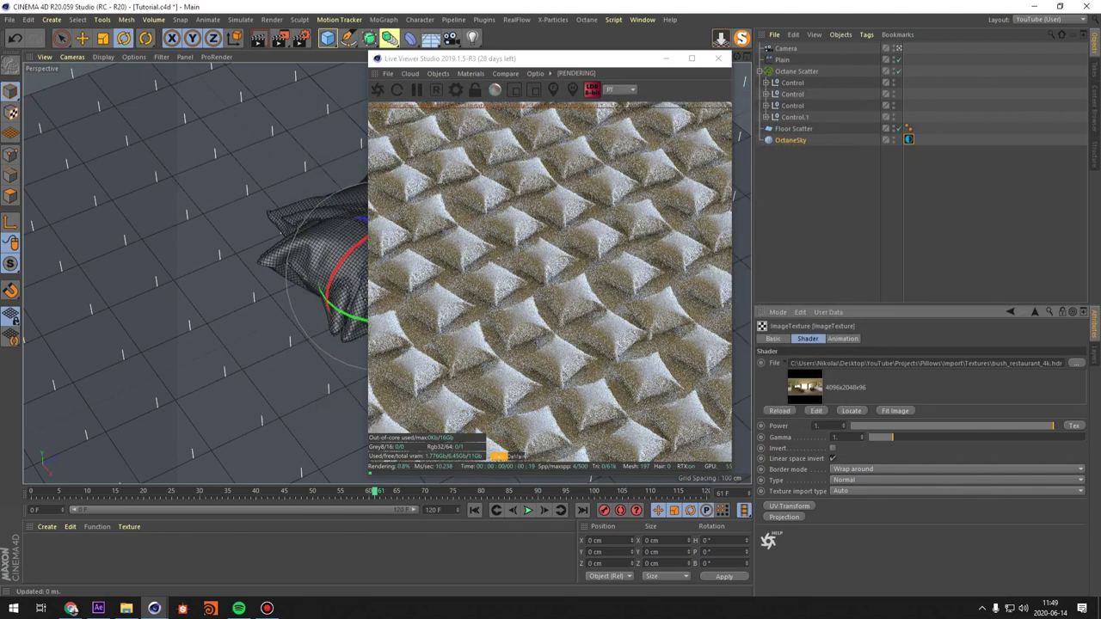
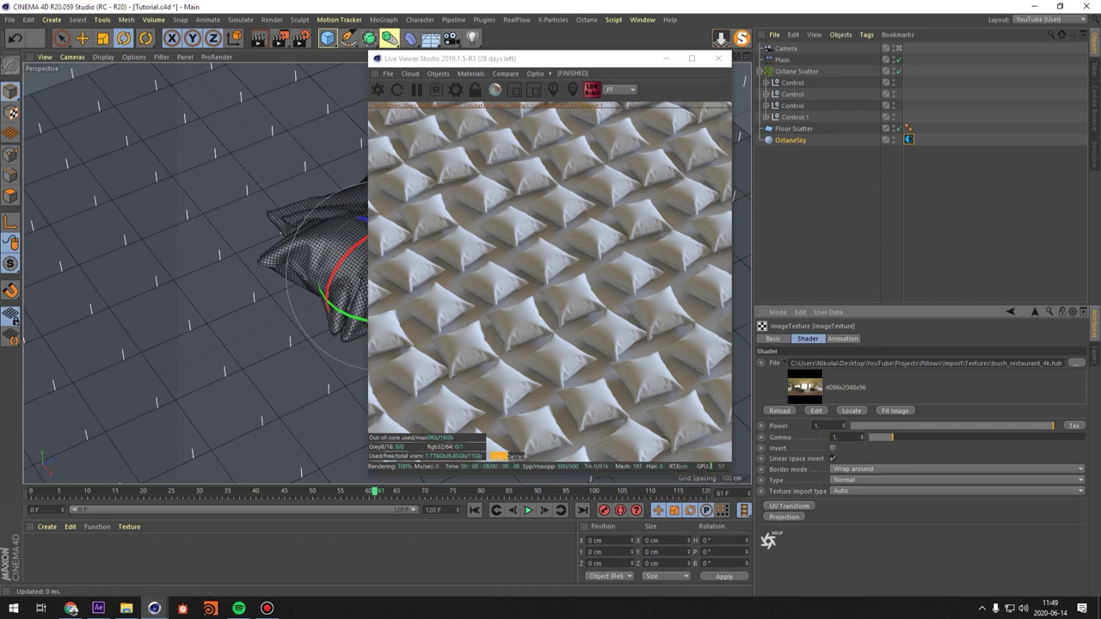
pyautogui.hotkey('ctrl', 's')
# Create an Octane diffuse material and rename it First.
pyautogui.click(438, 74)
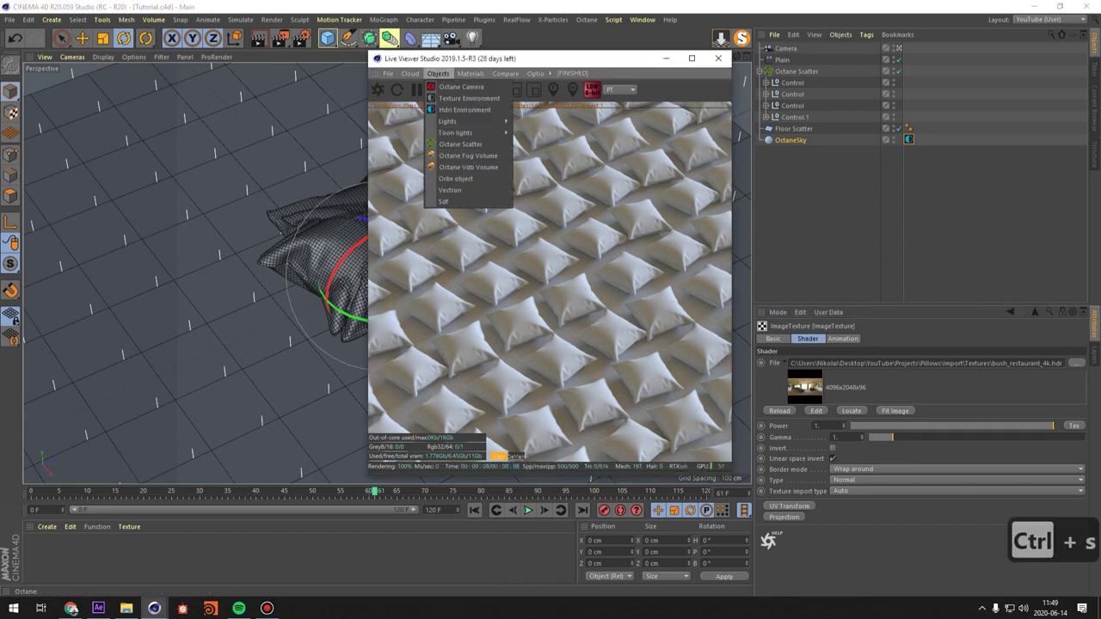
pyautogui.moveTo(470, 74)
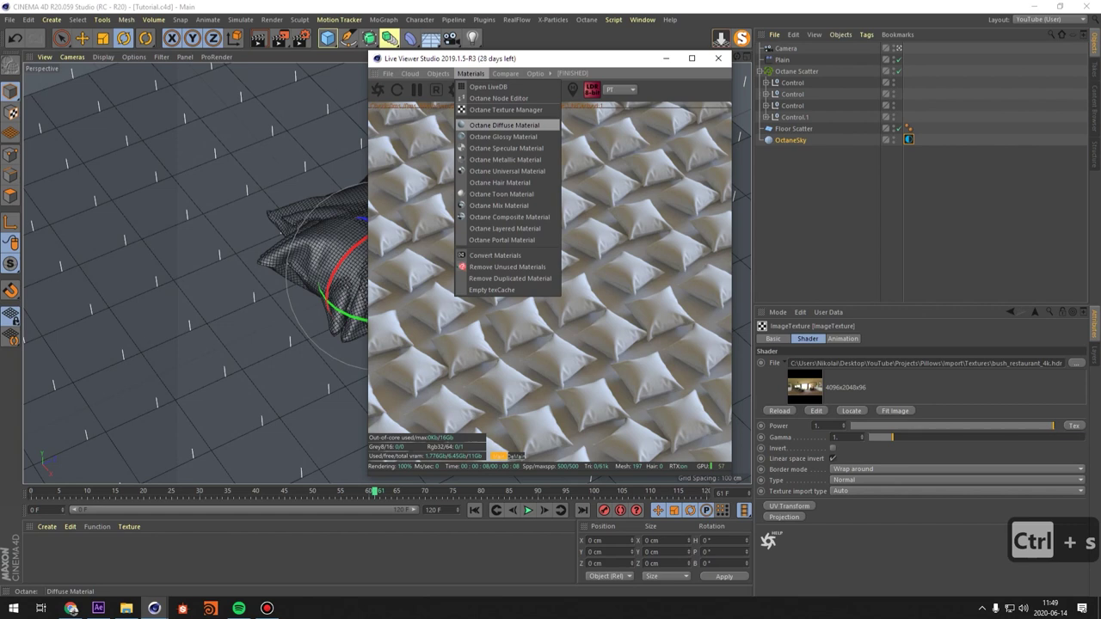
pyautogui.click(505, 125)
pyautogui.doubleClick(36, 563)
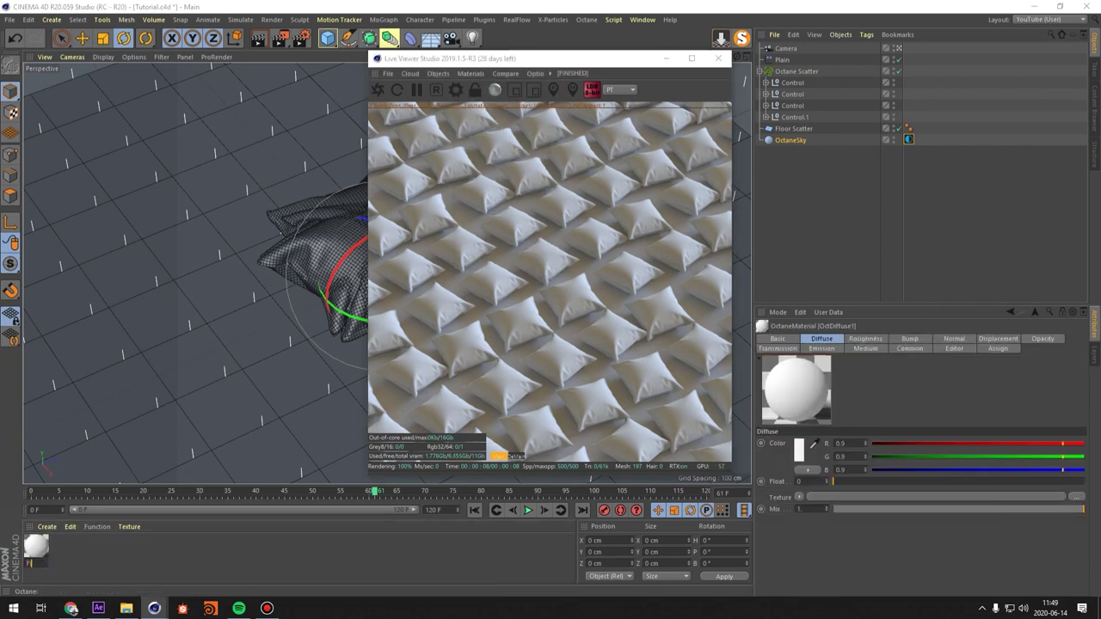
pyautogui.press('Return')
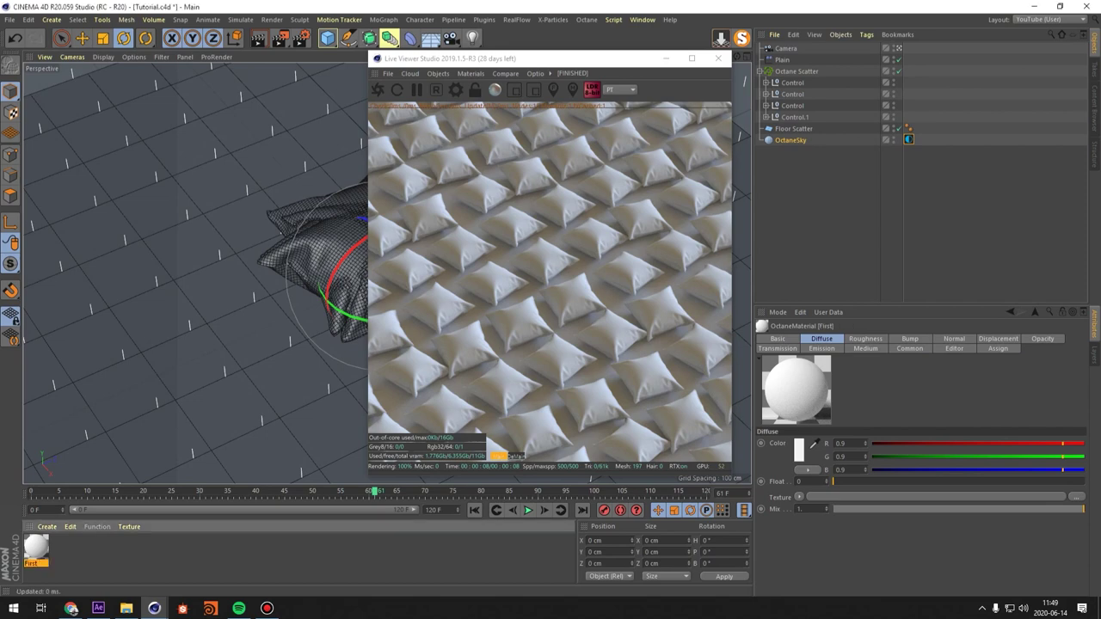
# Assign the First material to the topmost Control object under Octane Scatter, and open the material in the Material Editor.
pyautogui.moveTo(36, 547); pyautogui.dragTo(793, 83)
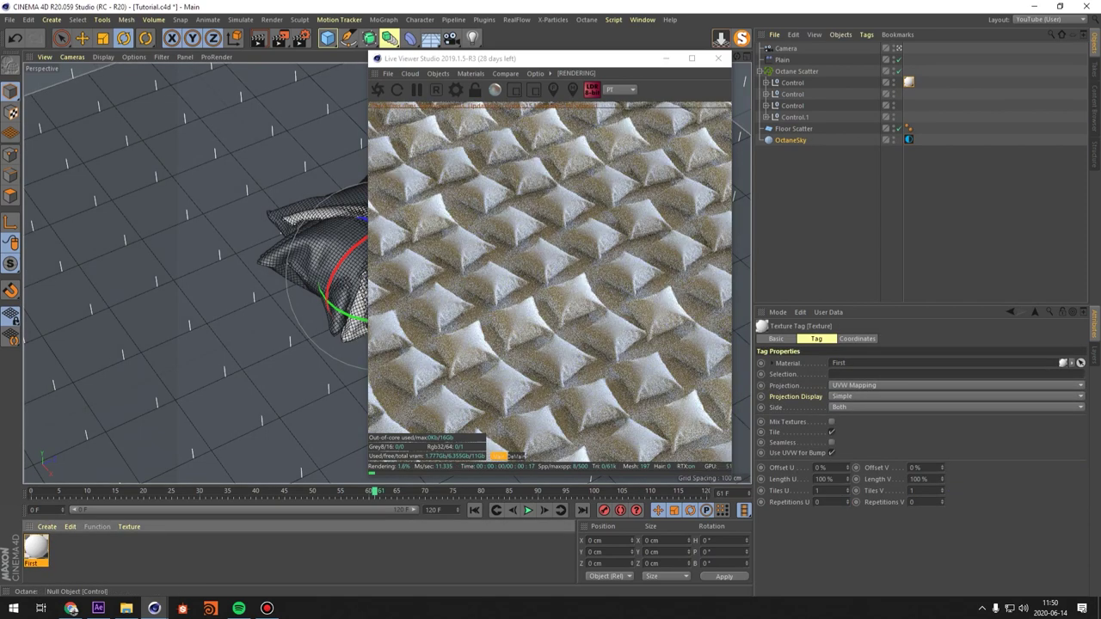
pyautogui.click(36, 547)
pyautogui.doubleClick(37, 547)
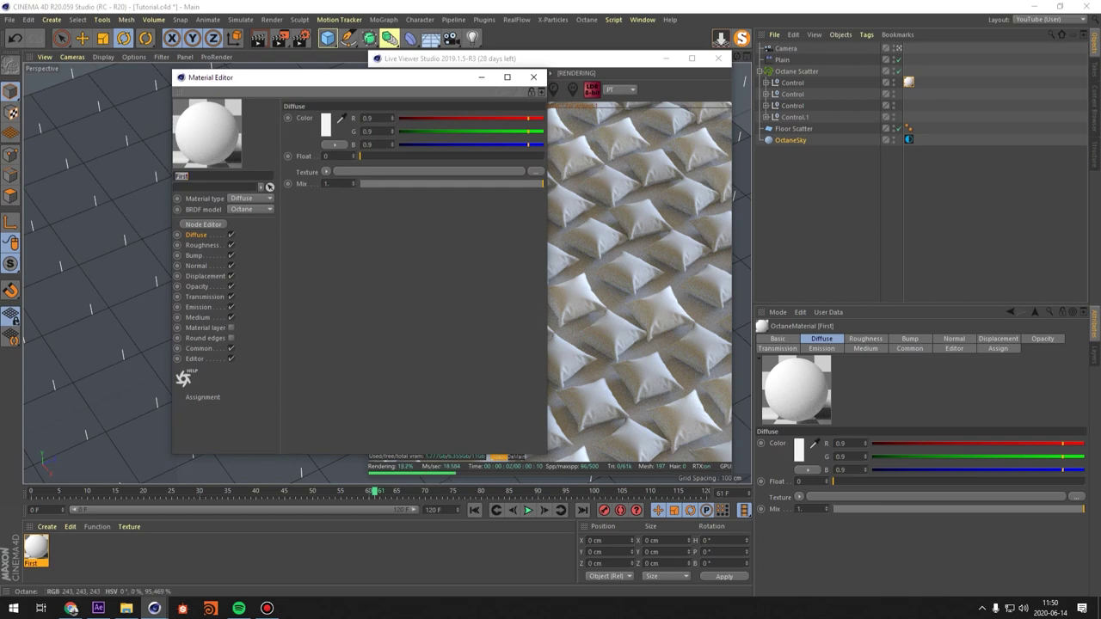
# Set the First material's diffuse colour to red, with R 0.9 and G and B at about 0.067, and check it on the rendered pillows.
pyautogui.click(326, 125)
pyautogui.moveTo(256, 139); pyautogui.dragTo(384, 138)
pyautogui.click(302, 170)
pyautogui.moveTo(428, 79); pyautogui.dragTo(864, 157)
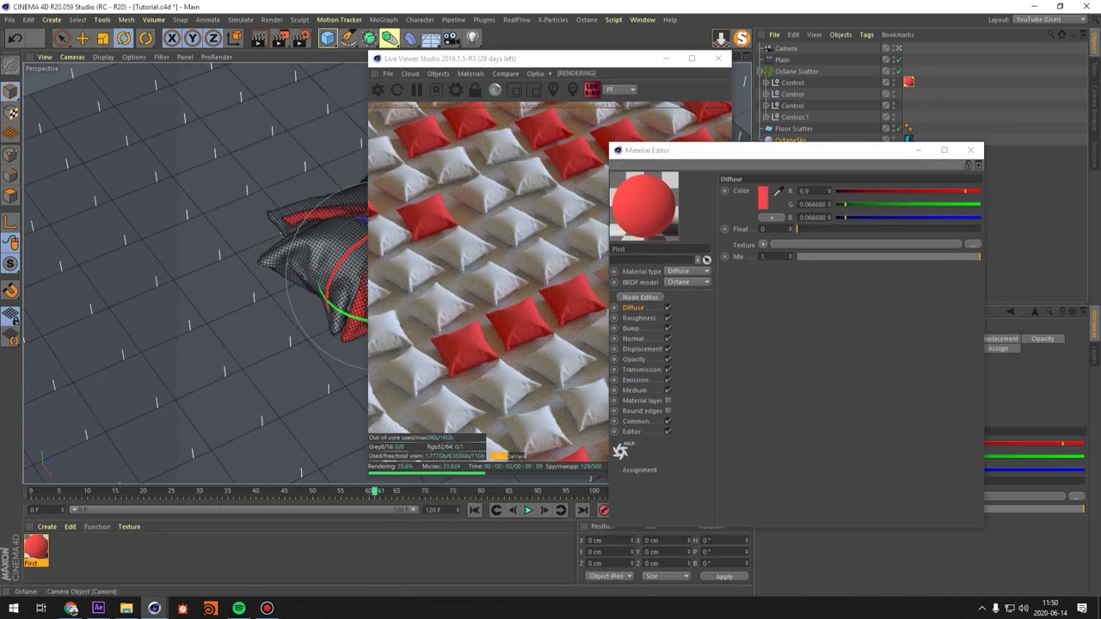
pyautogui.scroll(-8, 318, 218)
pyautogui.keyDown('alt'); pyautogui.moveTo(292, 232); pyautogui.dragTo(318, 207); pyautogui.keyUp('alt')
pyautogui.scroll(8, 318, 219)
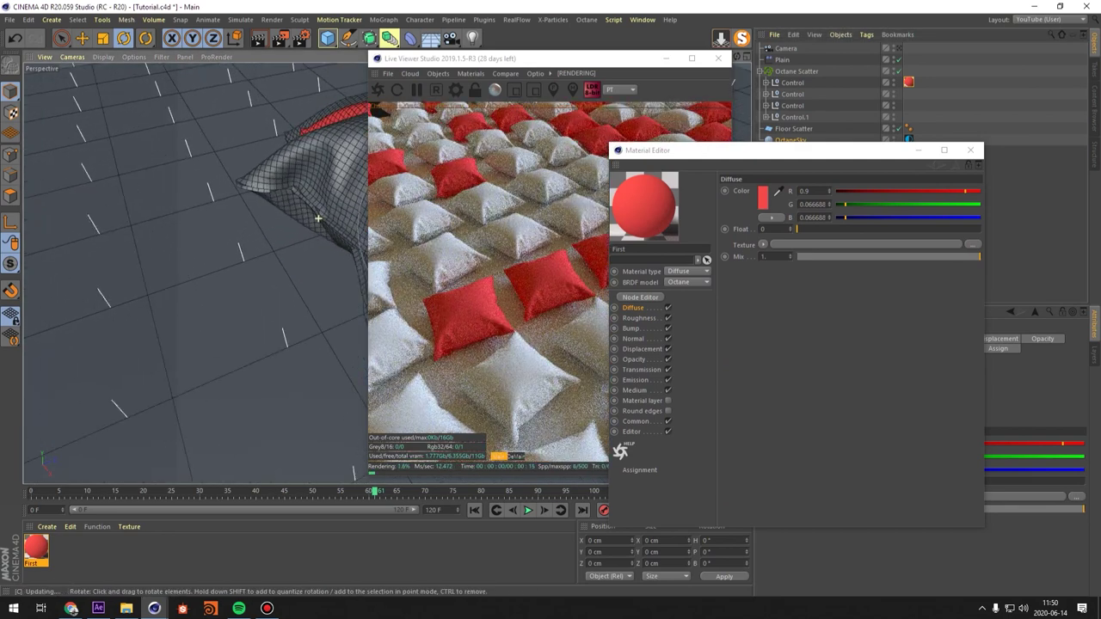
pyautogui.moveTo(740, 150); pyautogui.dragTo(781, 144)
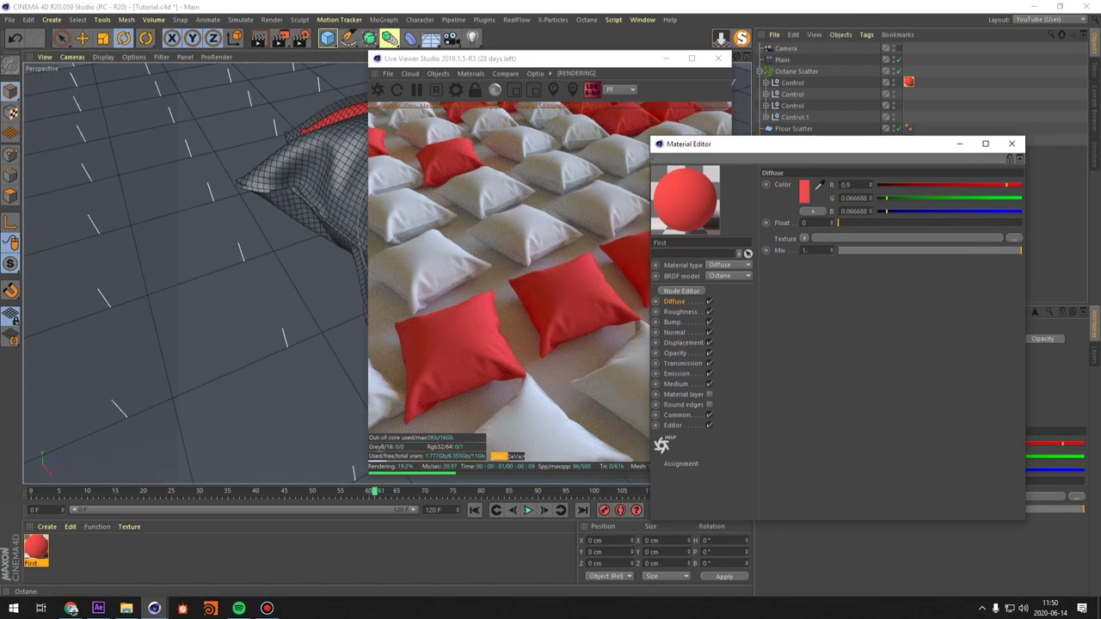
# Open the First material in the Octane Node Editor and arrange the windows and material node to leave room beside the Live Viewer.
pyautogui.click(682, 291)
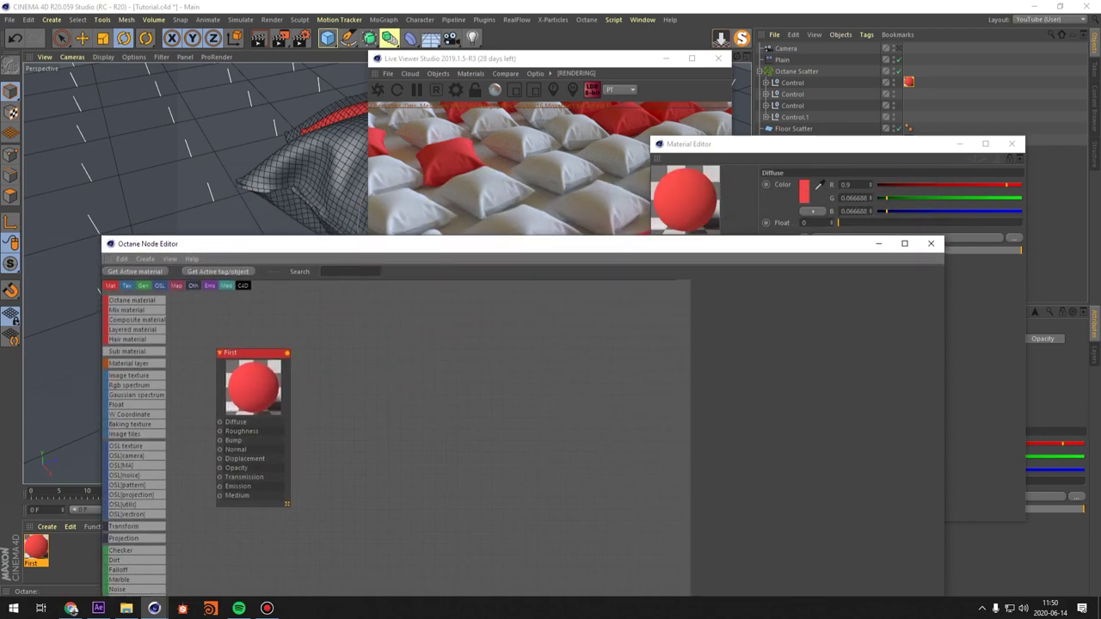
pyautogui.click(1011, 143)
pyautogui.moveTo(504, 59); pyautogui.dragTo(768, 45)
pyautogui.click(568, 210)
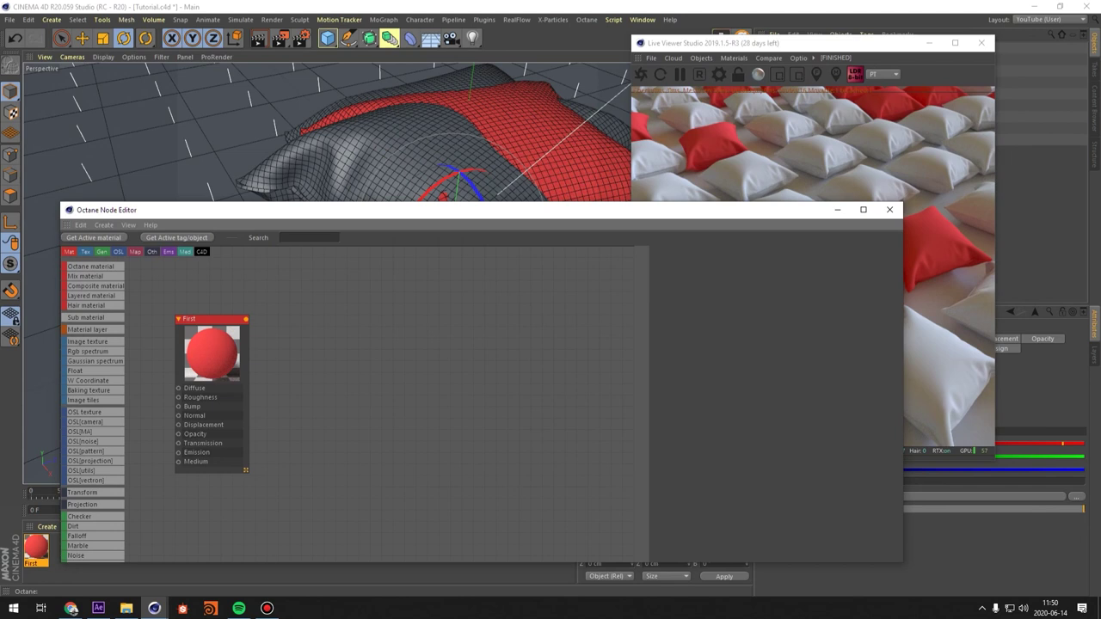
pyautogui.moveTo(568, 211); pyautogui.dragTo(524, 216)
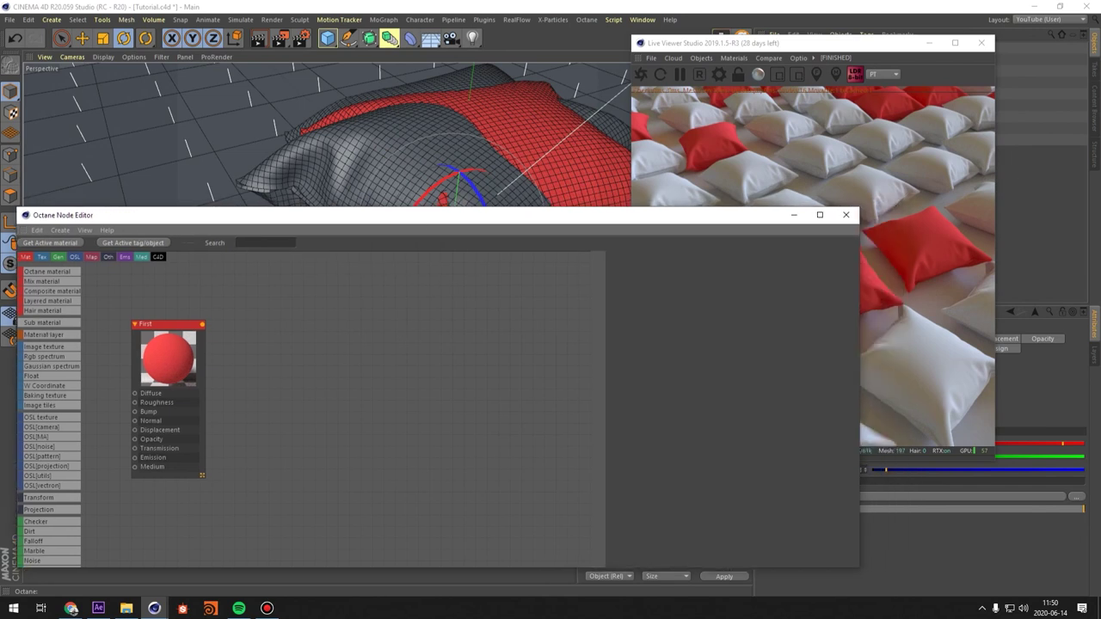
pyautogui.moveTo(860, 259); pyautogui.dragTo(710, 259)
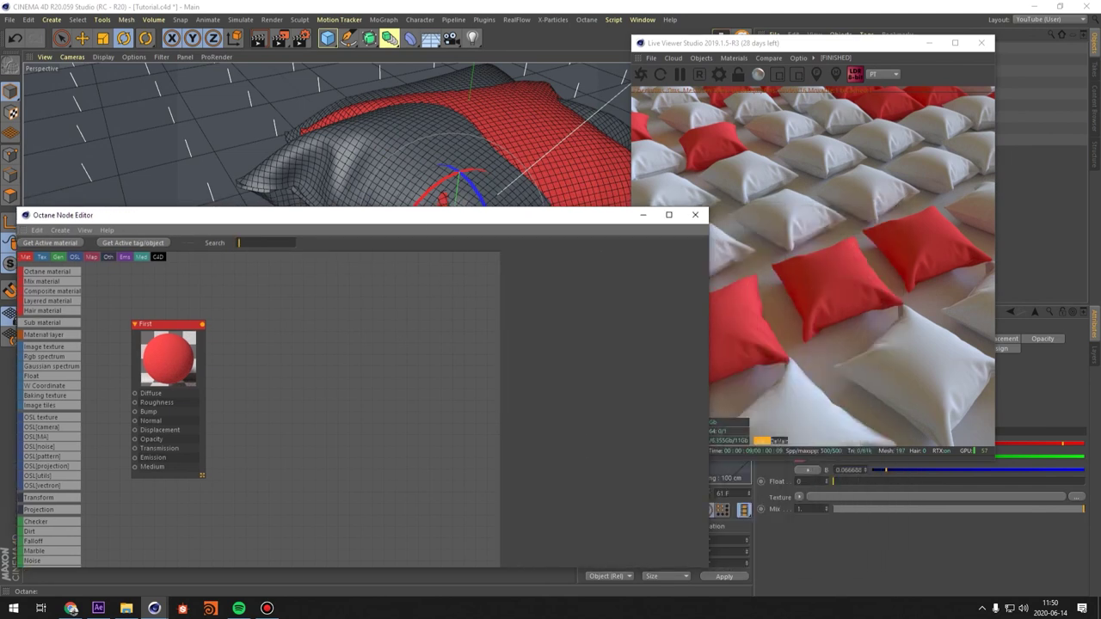
pyautogui.moveTo(168, 324); pyautogui.dragTo(430, 322)
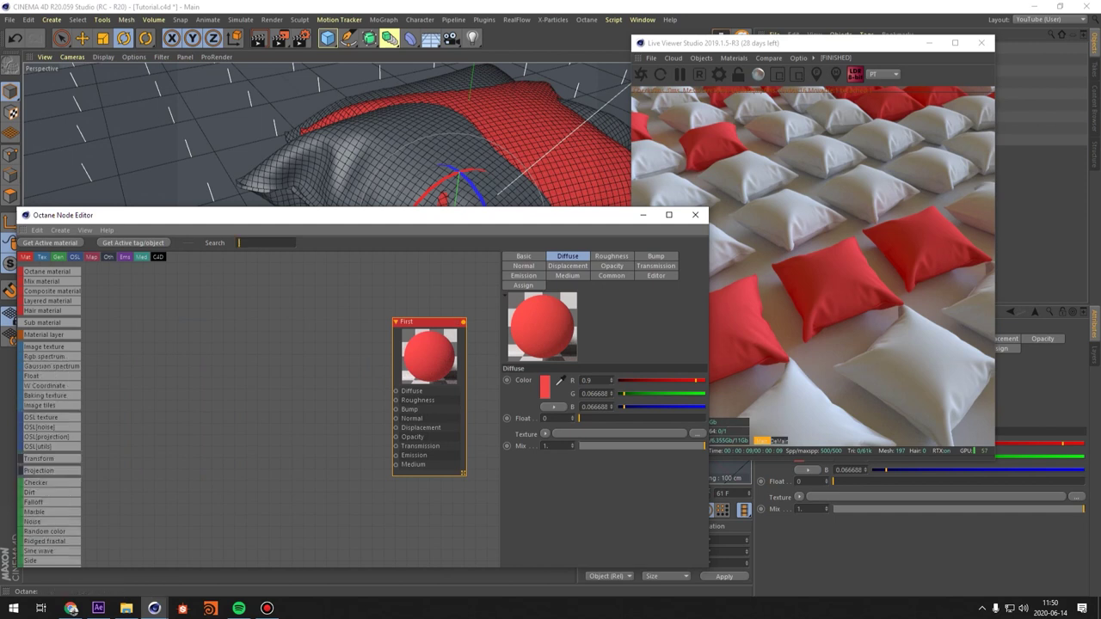
# Add a Mix texture node and connect it to the First material's Diffuse input.
pyautogui.write('mix')
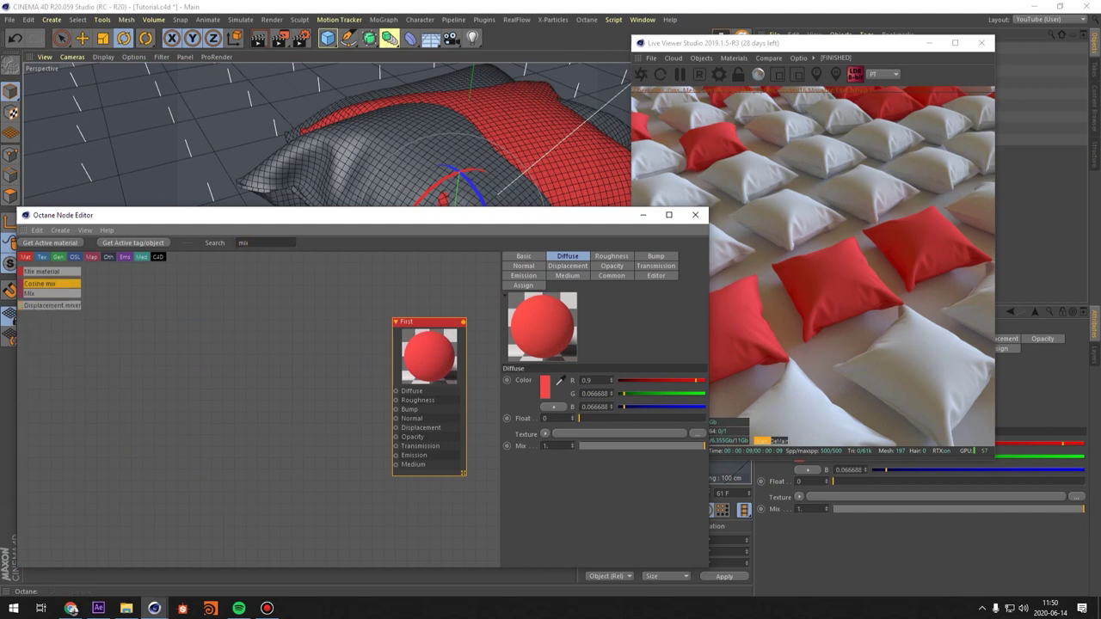
pyautogui.moveTo(50, 294); pyautogui.dragTo(276, 352)
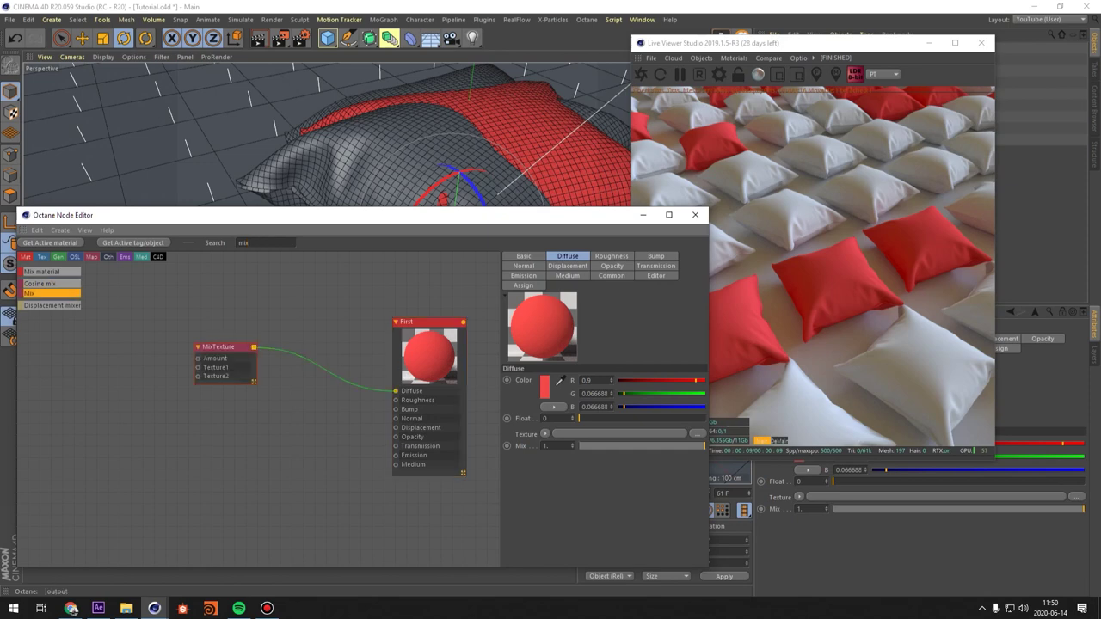
pyautogui.moveTo(393, 390); pyautogui.dragTo(396, 392)
pyautogui.moveTo(220, 348); pyautogui.dragTo(263, 348)
# Add a Falloff node and connect it to the Amount input of the mix texture.
pyautogui.doubleClick(244, 243)
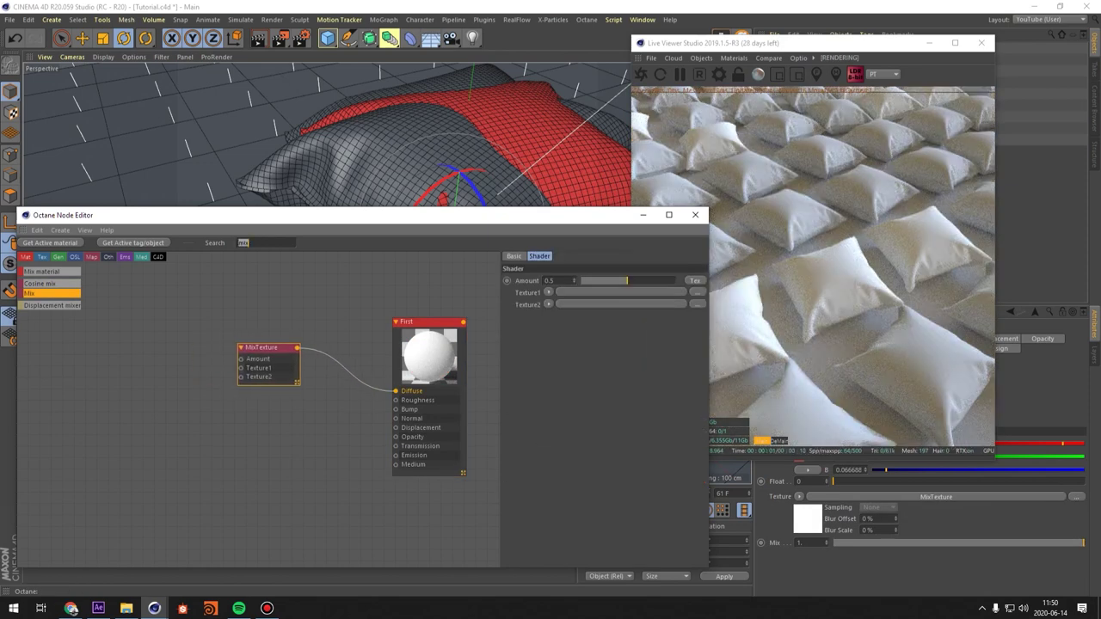
pyautogui.write('fal')
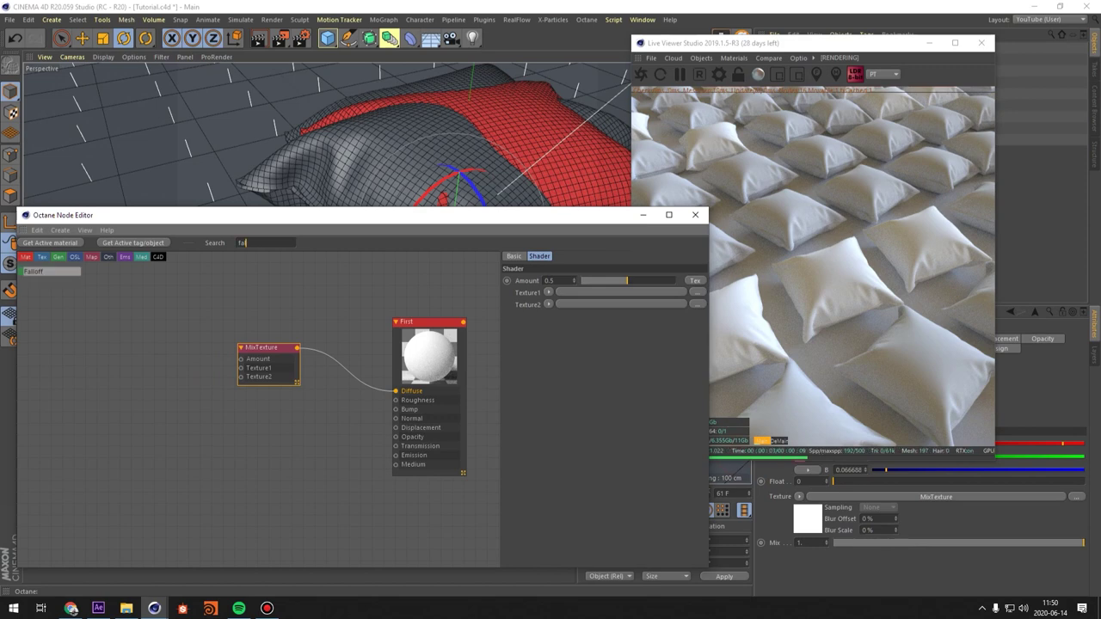
pyautogui.moveTo(52, 272); pyautogui.dragTo(142, 331)
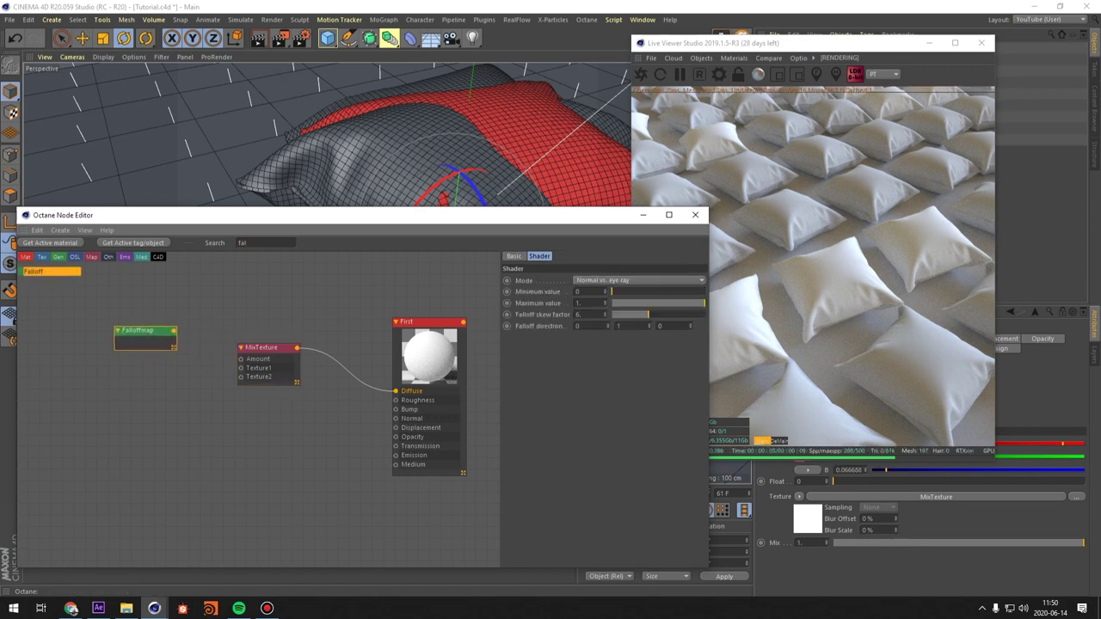
pyautogui.moveTo(240, 358); pyautogui.dragTo(241, 358)
# Add an RGB spectrum node, duplicate it, and connect the two nodes to Texture1 and Texture2 of the mix texture.
pyautogui.doubleClick(244, 243)
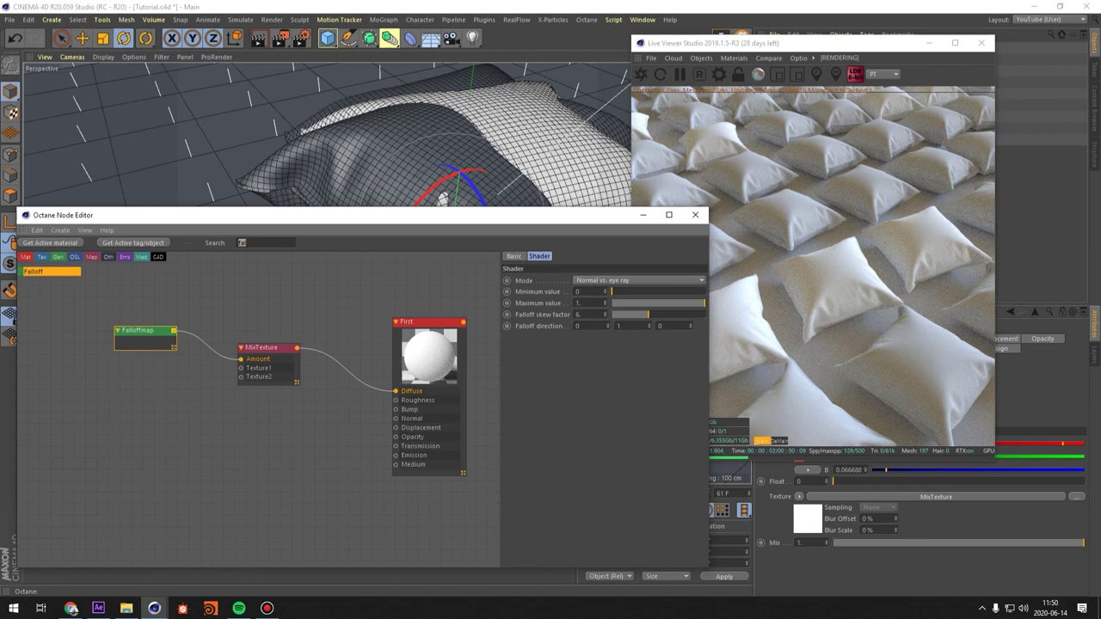
pyautogui.write('rgb')
pyautogui.moveTo(52, 272); pyautogui.dragTo(191, 418)
pyautogui.hotkey('ctrl', 'c')
pyautogui.hotkey('ctrl', 'v')
pyautogui.moveTo(238, 369); pyautogui.dragTo(241, 368)
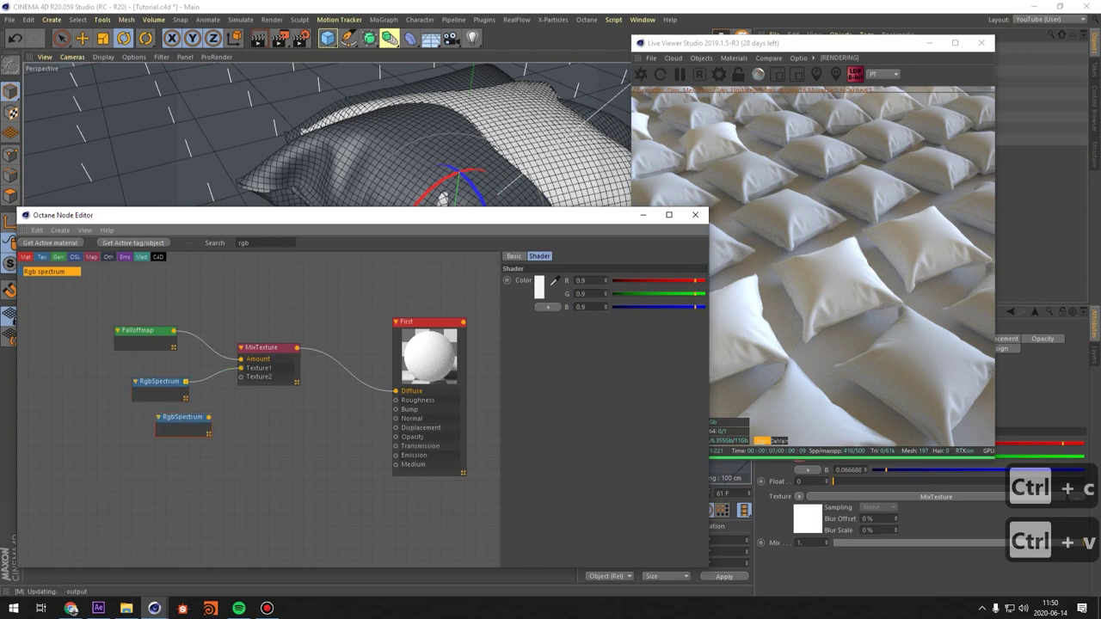
pyautogui.moveTo(209, 417); pyautogui.dragTo(241, 377)
# Set the Texture1 RGB spectrum colour to a muted blue with hue 201°, saturation 51% and value 79%.
pyautogui.click(183, 418)
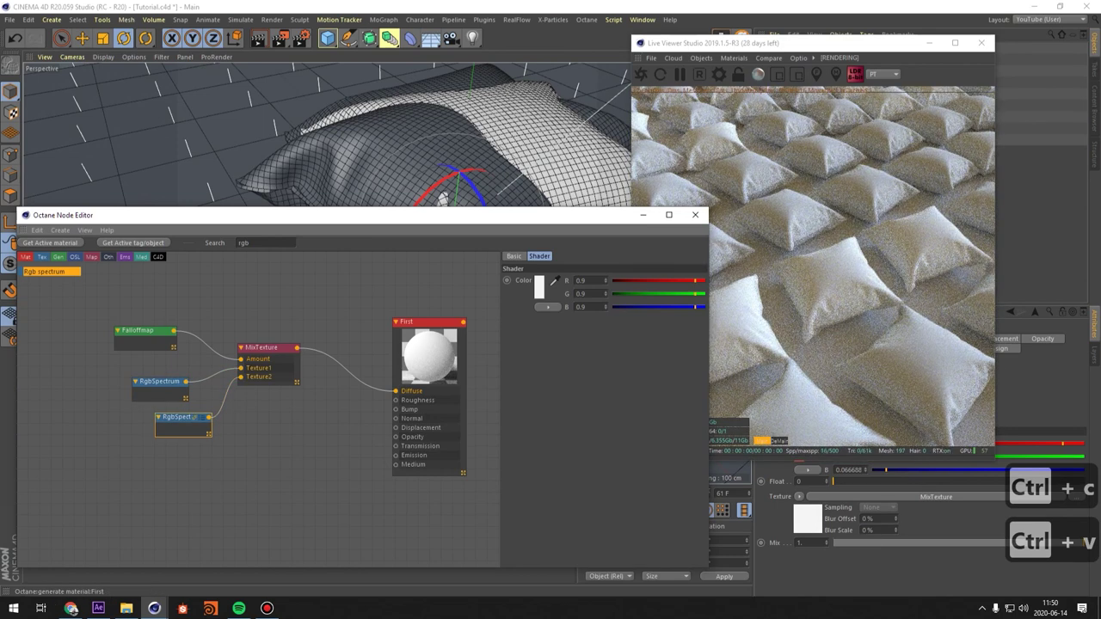
pyautogui.click(539, 287)
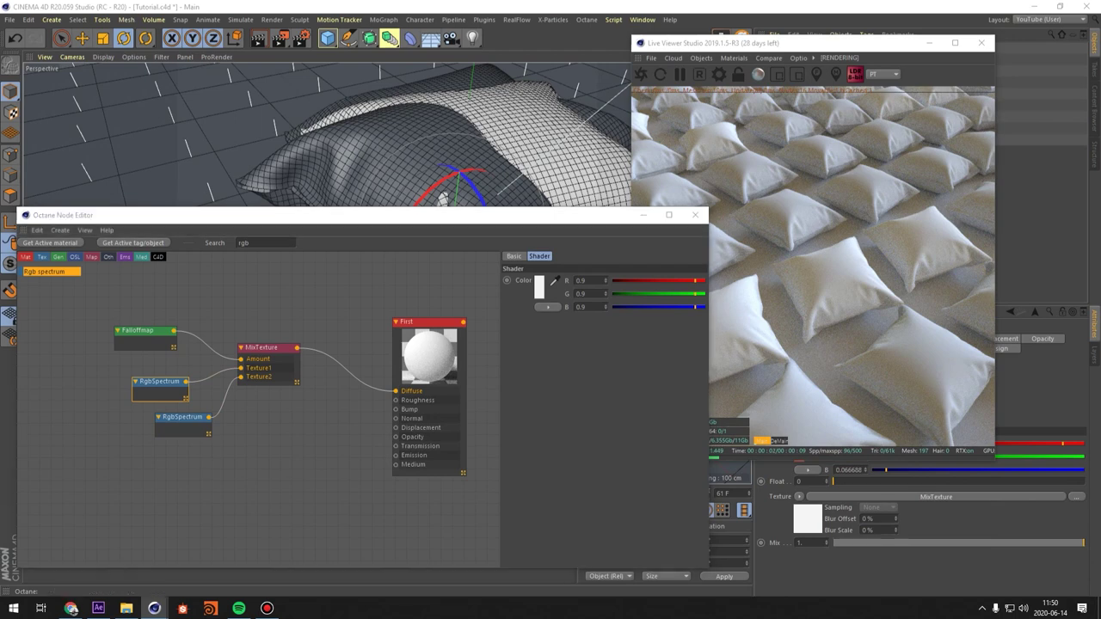
pyautogui.moveTo(551, 287); pyautogui.dragTo(570, 287)
pyautogui.click(573, 300)
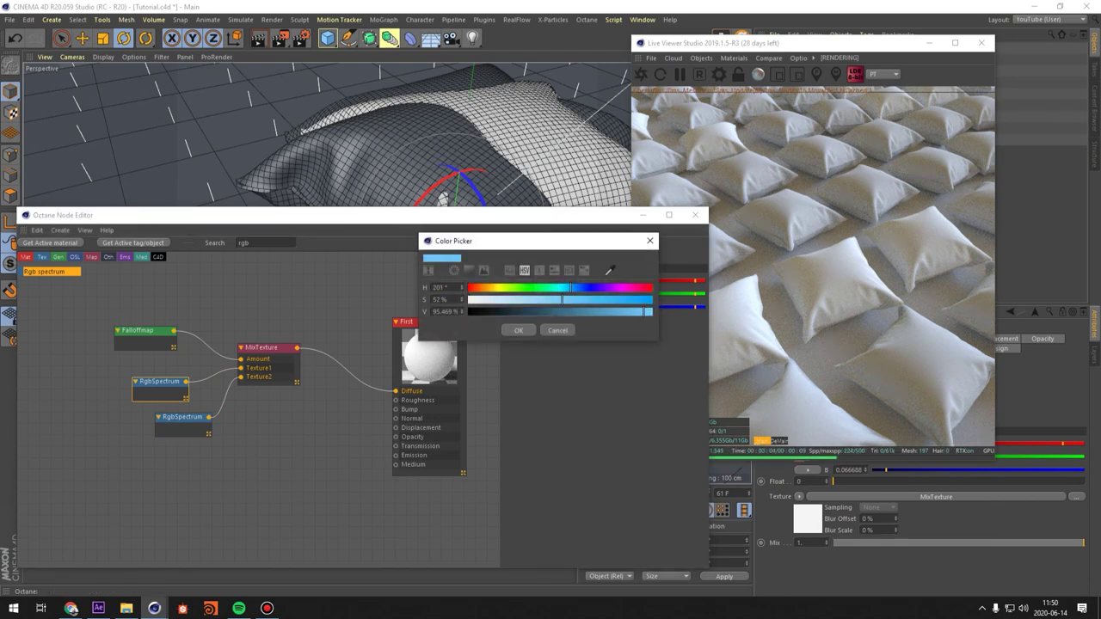
pyautogui.click(517, 330)
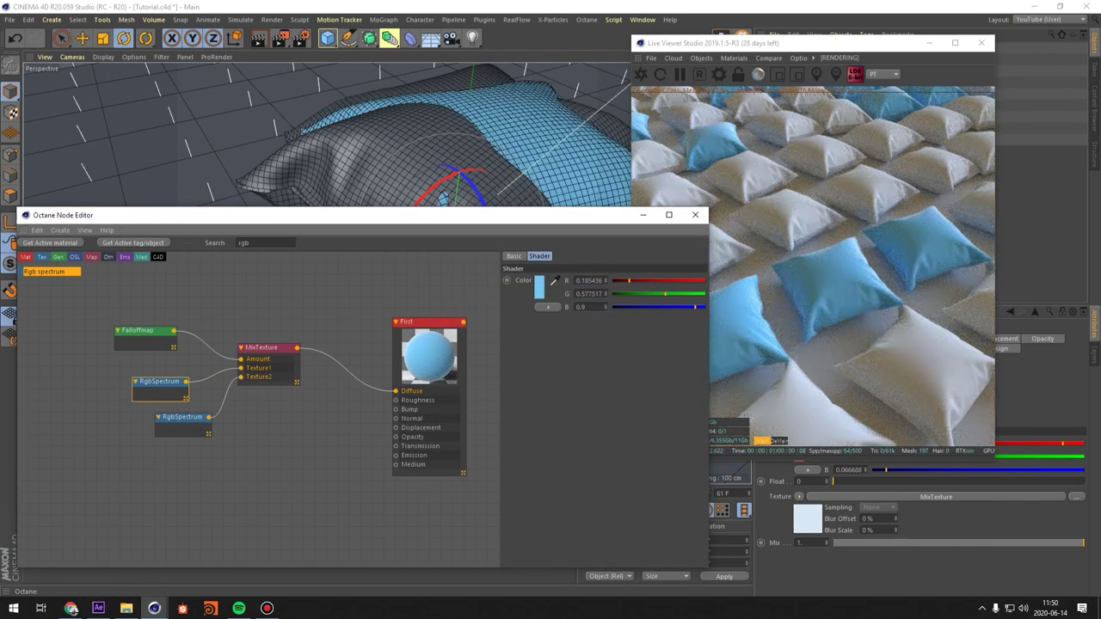
pyautogui.click(539, 287)
pyautogui.moveTo(605, 311); pyautogui.dragTo(615, 310)
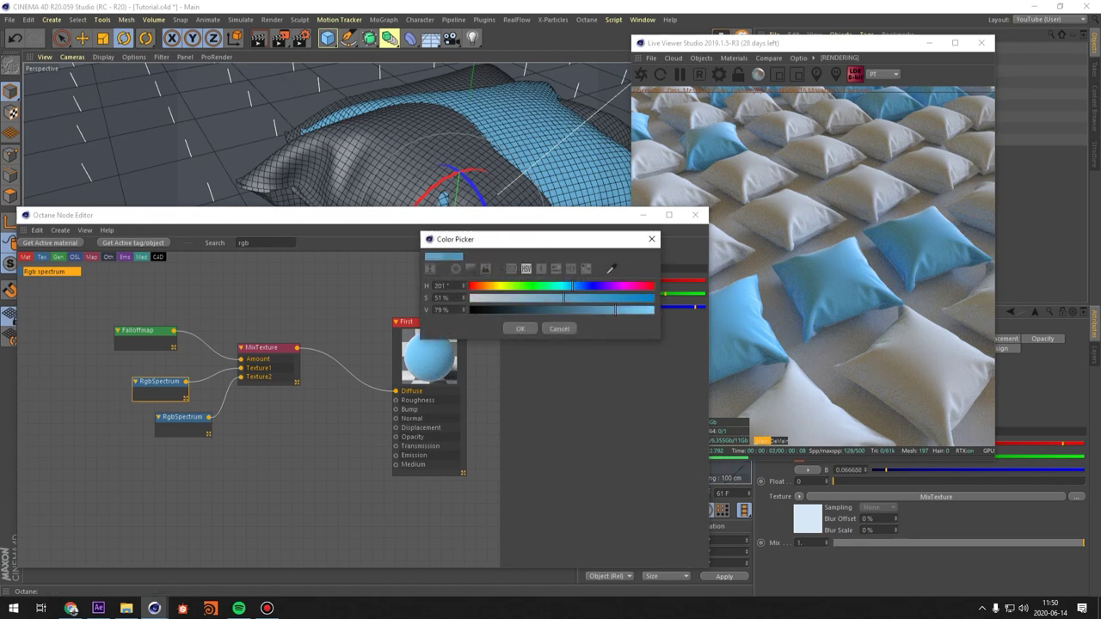
pyautogui.click(519, 328)
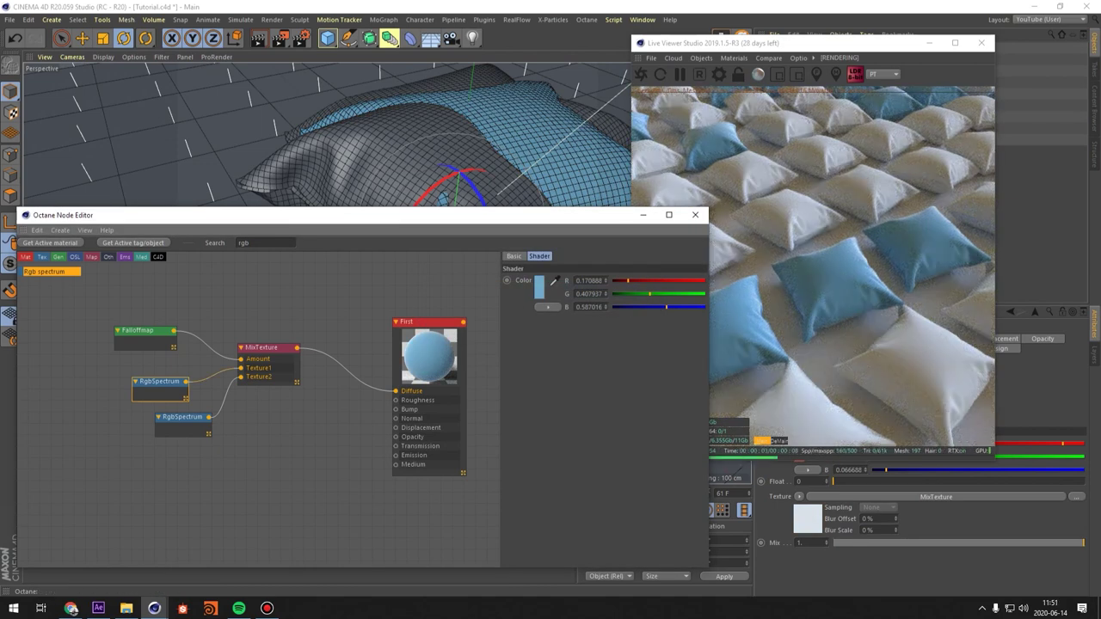
# Space out the RGB spectrum nodes and add an Image texture node below them in the node graph.
pyautogui.moveTo(160, 382); pyautogui.dragTo(135, 372)
pyautogui.moveTo(432, 217); pyautogui.dragTo(584, 207)
pyautogui.write('ima')
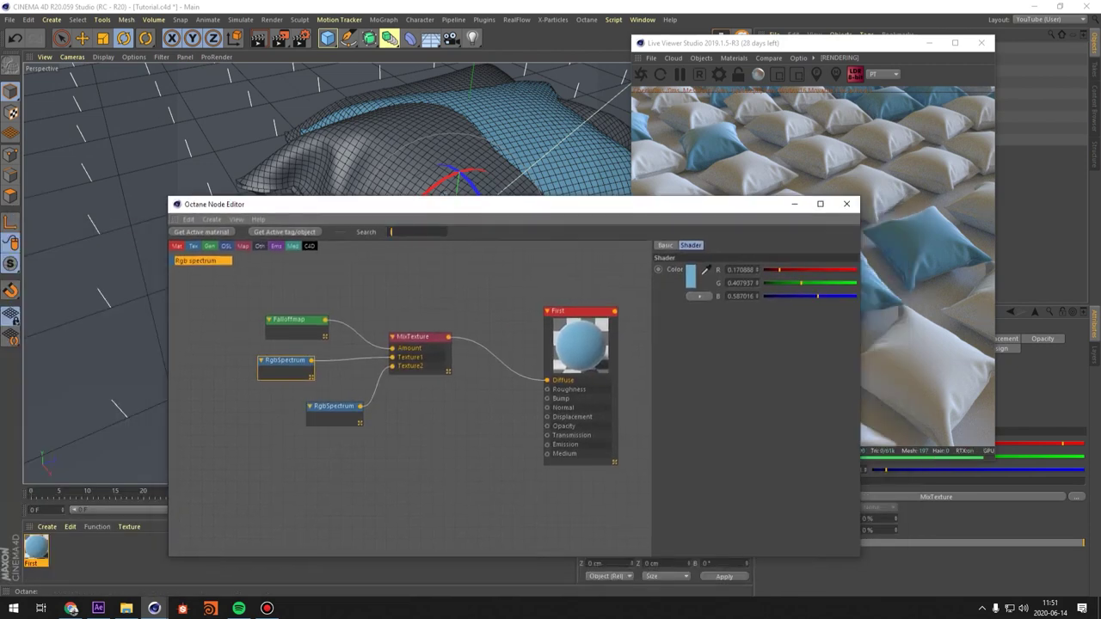
pyautogui.moveTo(200, 261); pyautogui.dragTo(442, 447)
pyautogui.click(443, 447)
# Browse for the image texture's file and inspect the Velvet Normal image up close in the photo viewer.
pyautogui.click(849, 270)
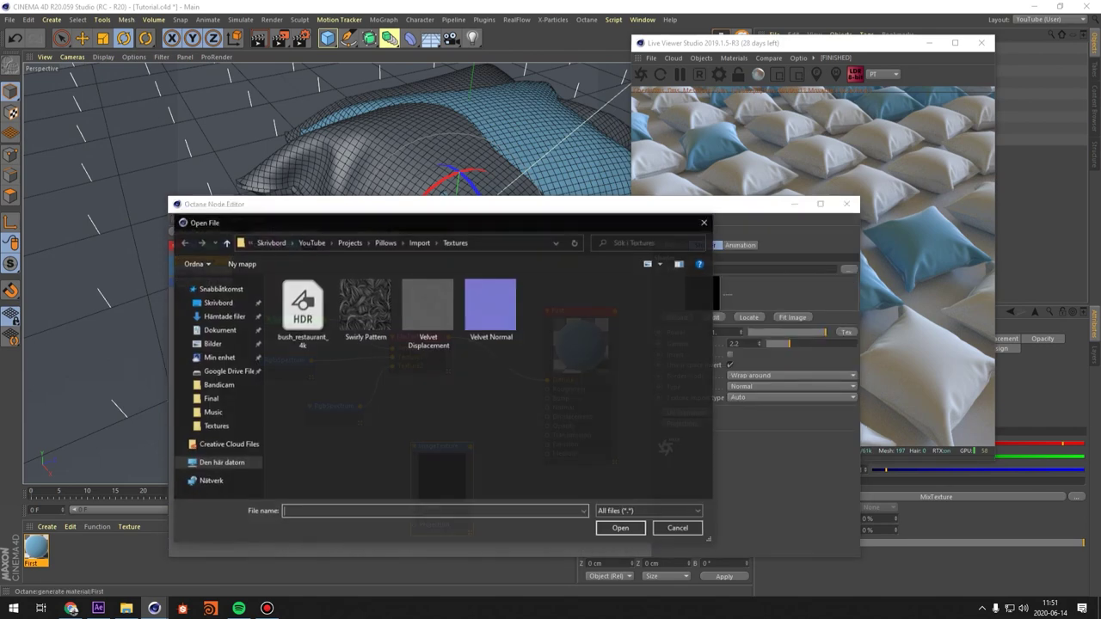
pyautogui.rightClick(497, 283)
pyautogui.click(528, 257)
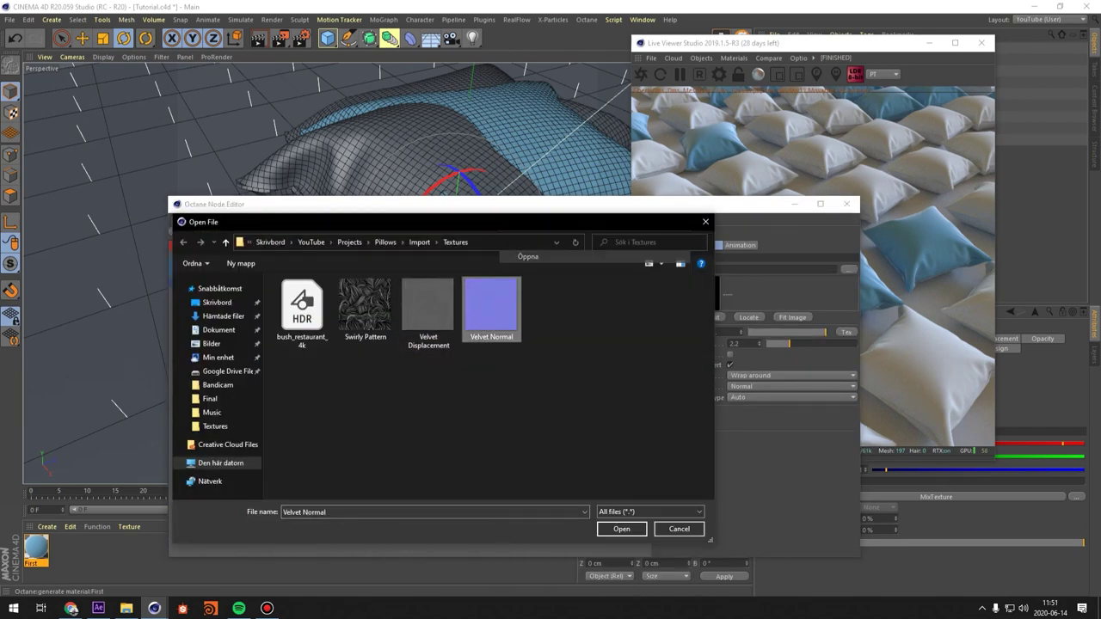
pyautogui.moveTo(0, 78); pyautogui.dragTo(558, 75)
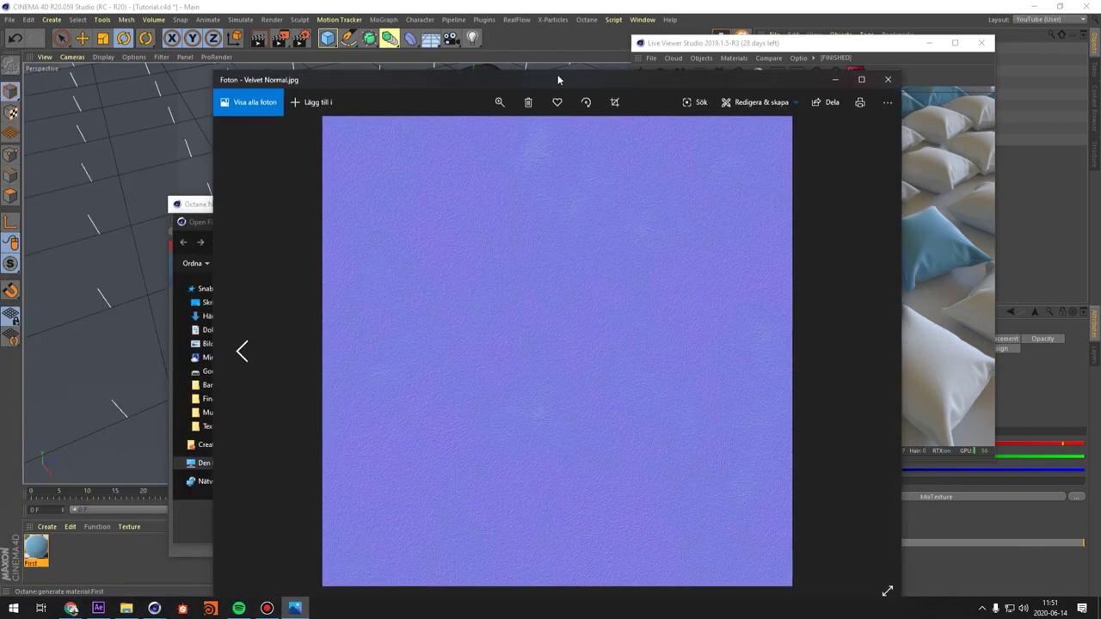
pyautogui.press('Left')
pyautogui.press('Right')
pyautogui.keyDown('ctrl'); pyautogui.scroll(2, 557, 351); pyautogui.keyUp('ctrl')
pyautogui.click(500, 102)
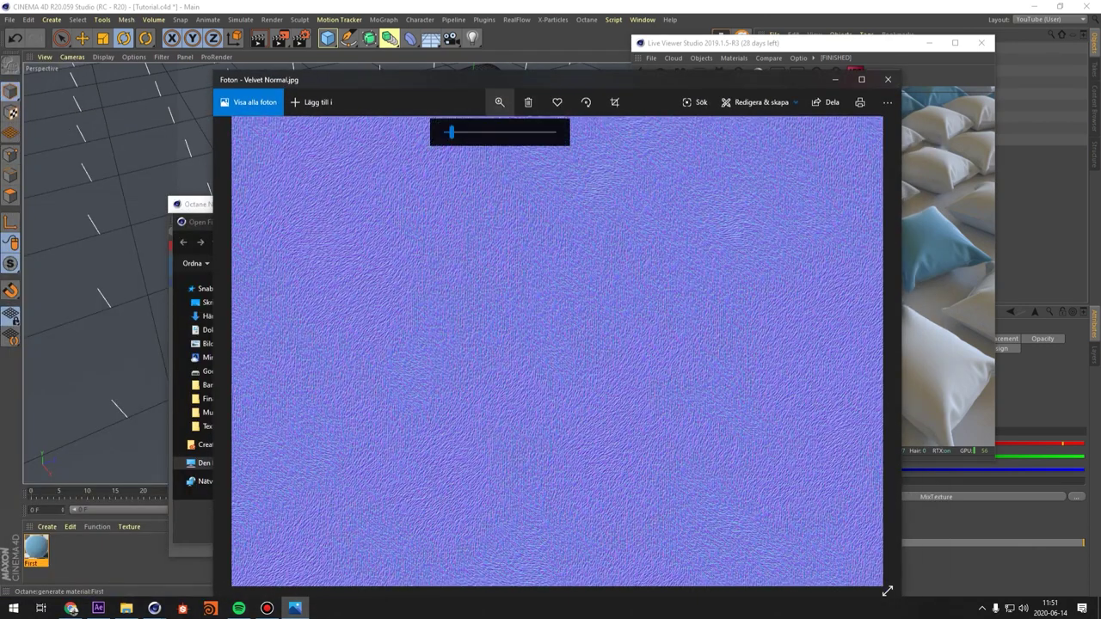
pyautogui.moveTo(451, 132); pyautogui.dragTo(476, 131)
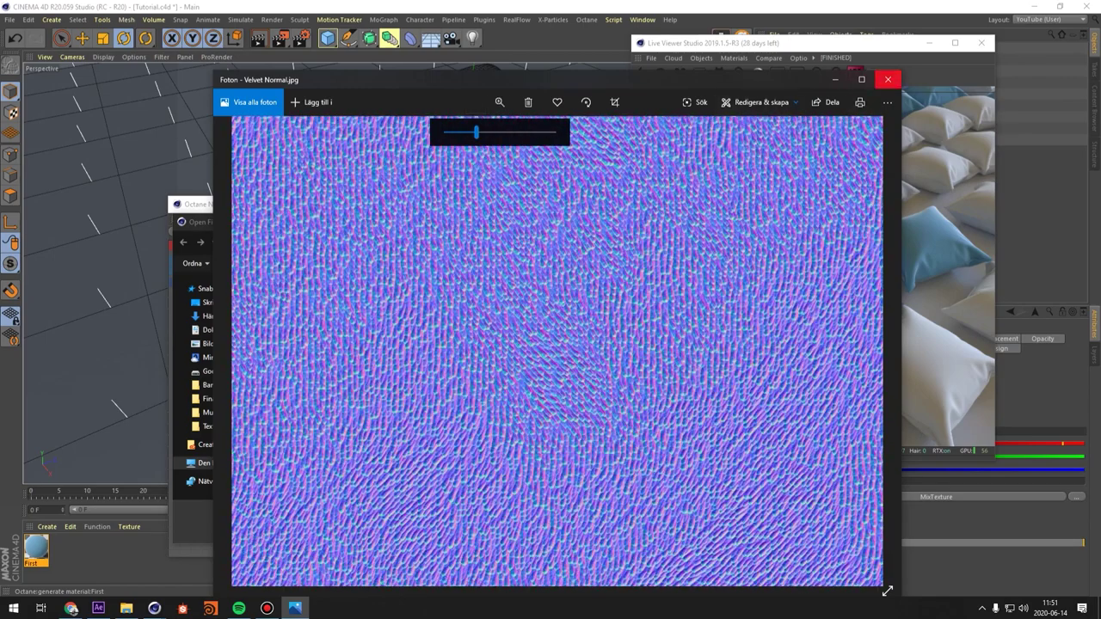
pyautogui.click(887, 80)
# Load Velvet Normal into the image texture without copying it to the project, connect it to the material's Normal input, and close the node editor.
pyautogui.doubleClick(428, 309)
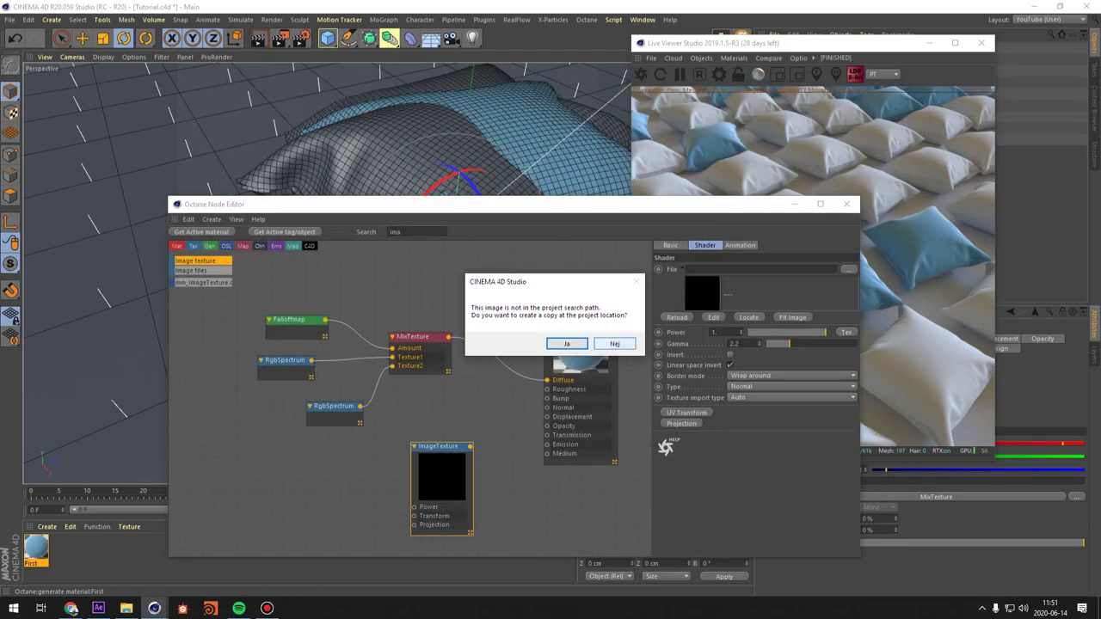
pyautogui.click(615, 344)
pyautogui.click(849, 270)
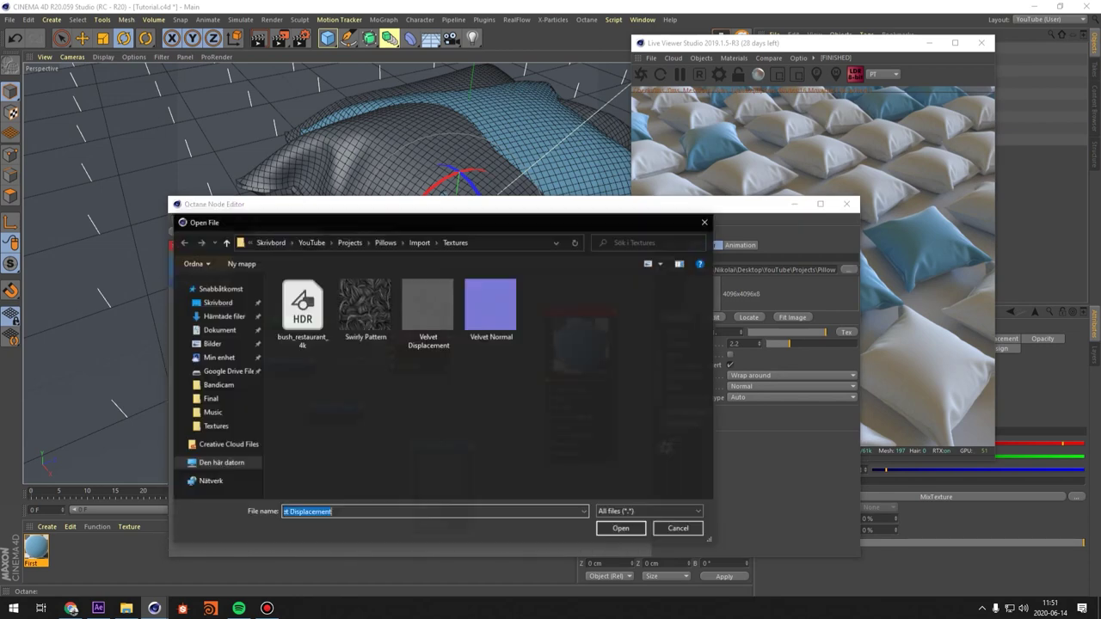
pyautogui.doubleClick(491, 310)
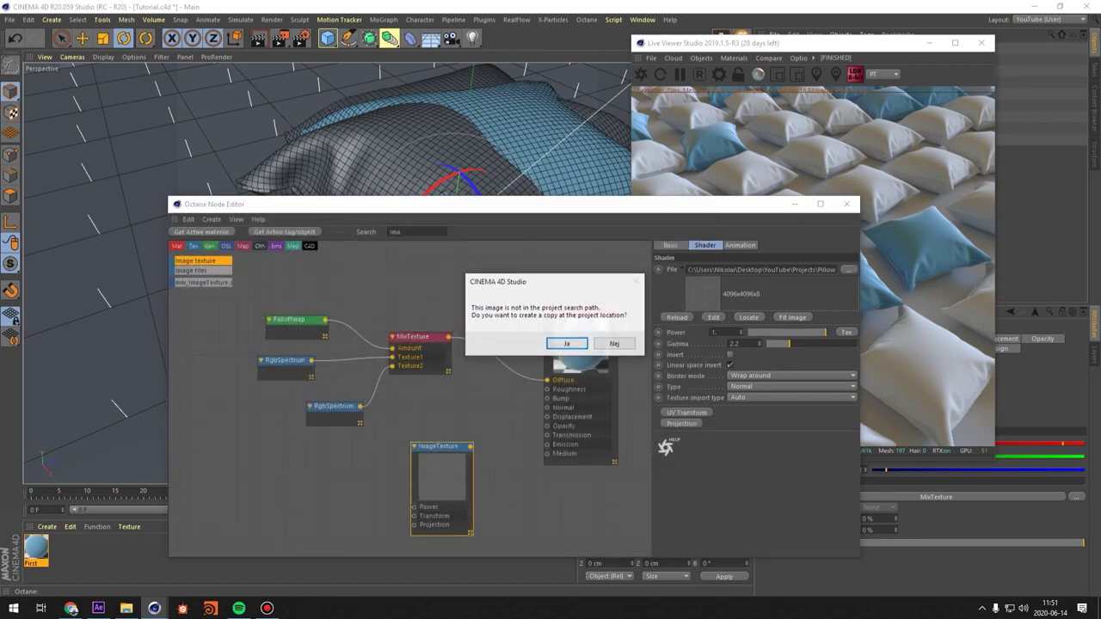
pyautogui.click(615, 344)
pyautogui.moveTo(456, 448); pyautogui.dragTo(528, 418)
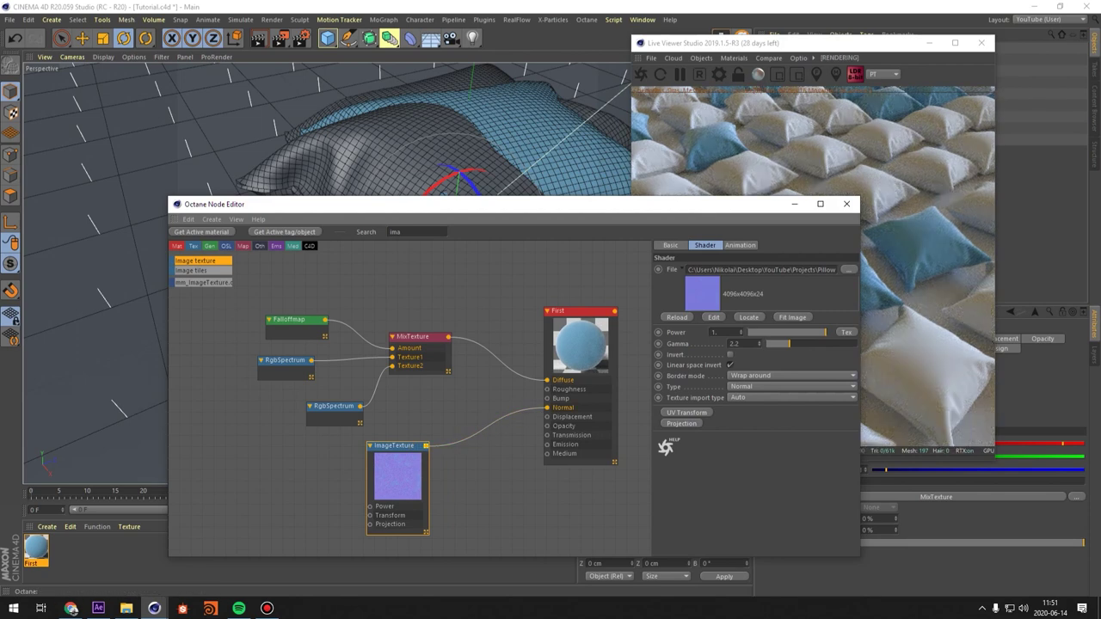
pyautogui.moveTo(700, 207); pyautogui.dragTo(528, 222)
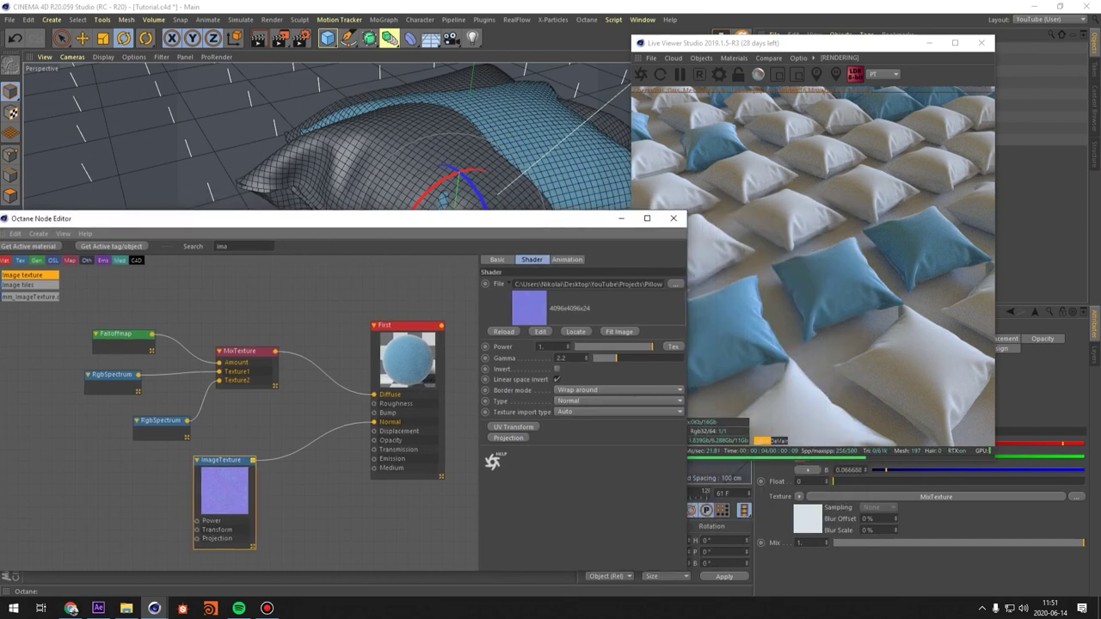
pyautogui.click(673, 218)
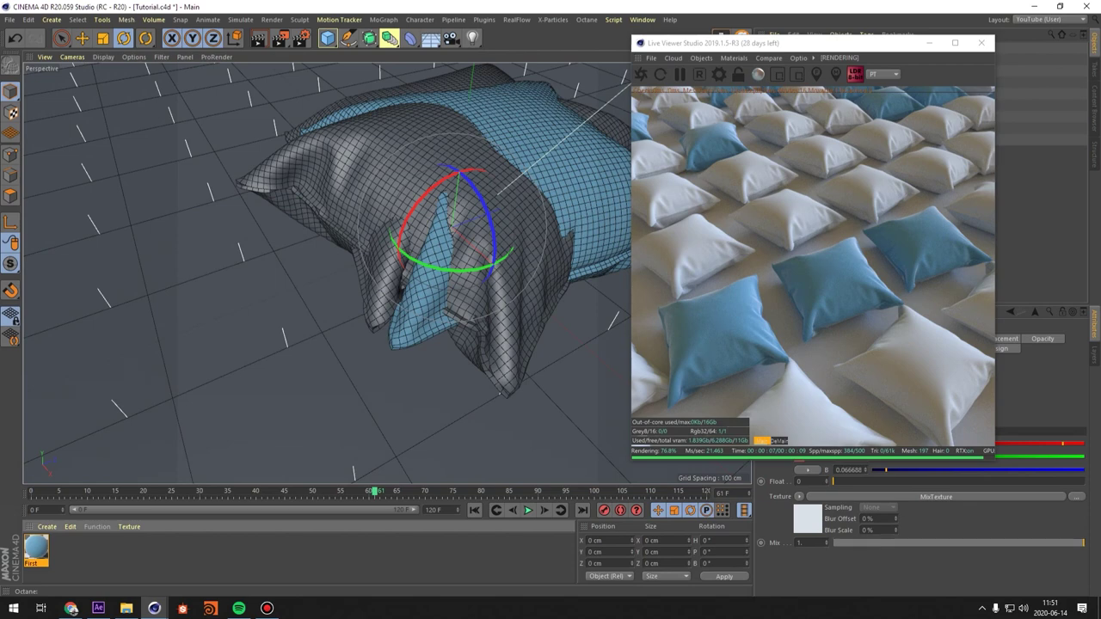
# Duplicate the First material three times and rename one of the copies Second.
pyautogui.keyDown('ctrl'); pyautogui.moveTo(36, 548); pyautogui.dragTo(121, 548); pyautogui.keyUp('ctrl')
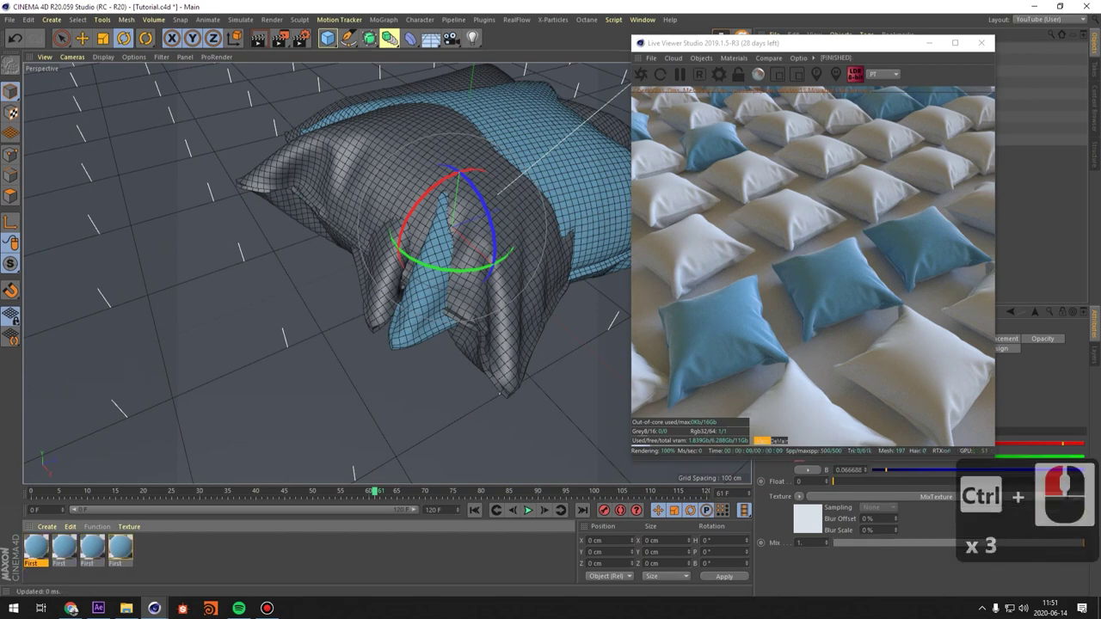
pyautogui.write('Second')
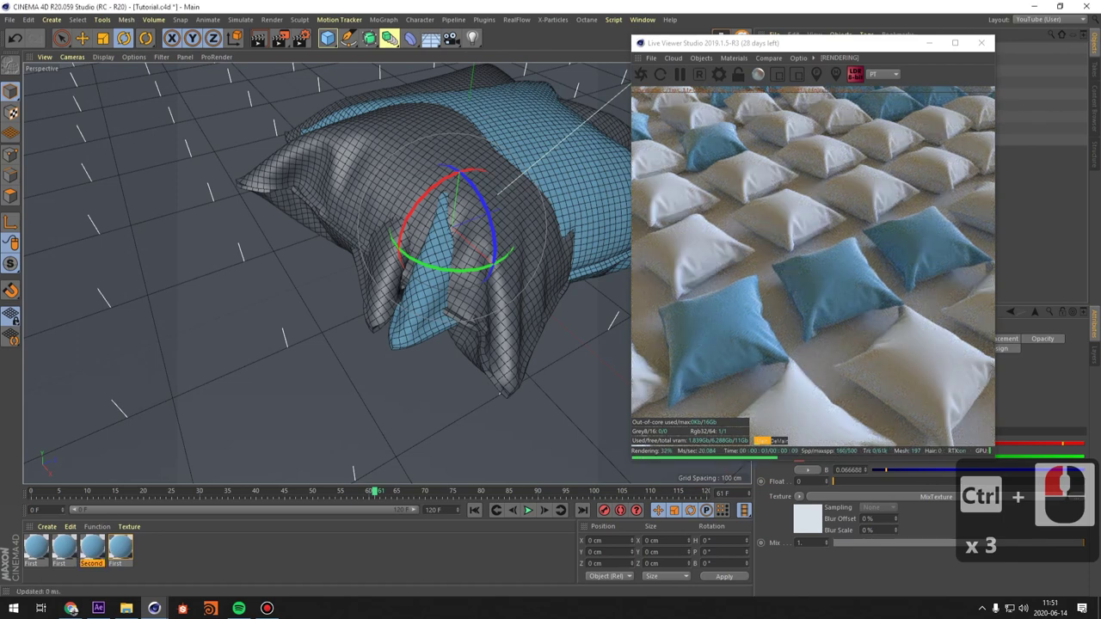
# Rename the two remaining copies of the First material Third and Fourth.
pyautogui.press('Return')
pyautogui.doubleClick(64, 564)
pyautogui.write('Th')
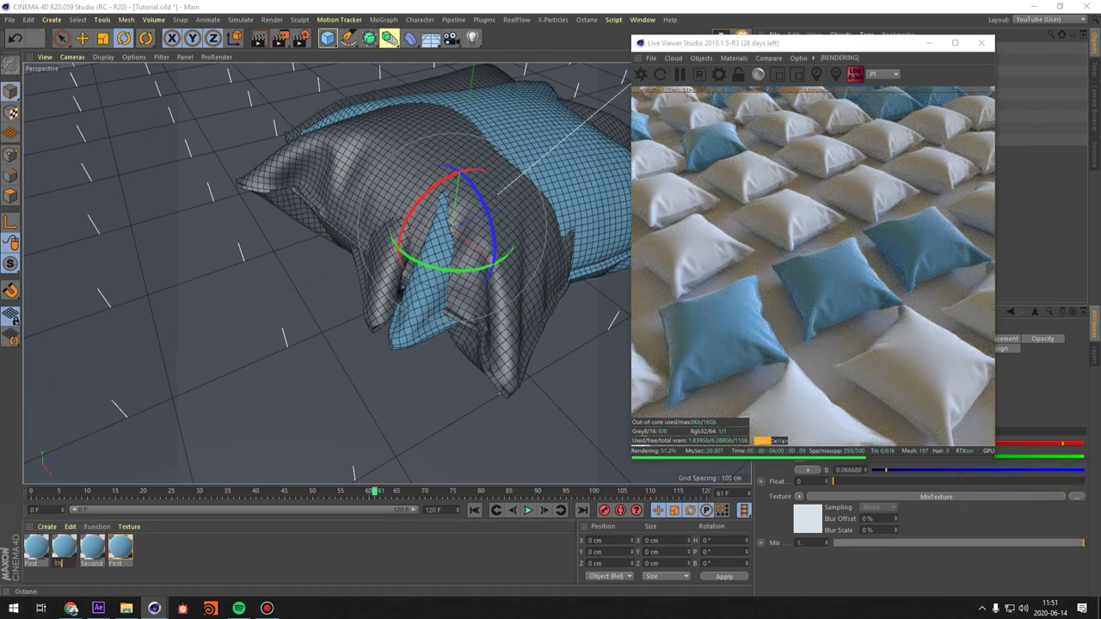
pyautogui.write('io')
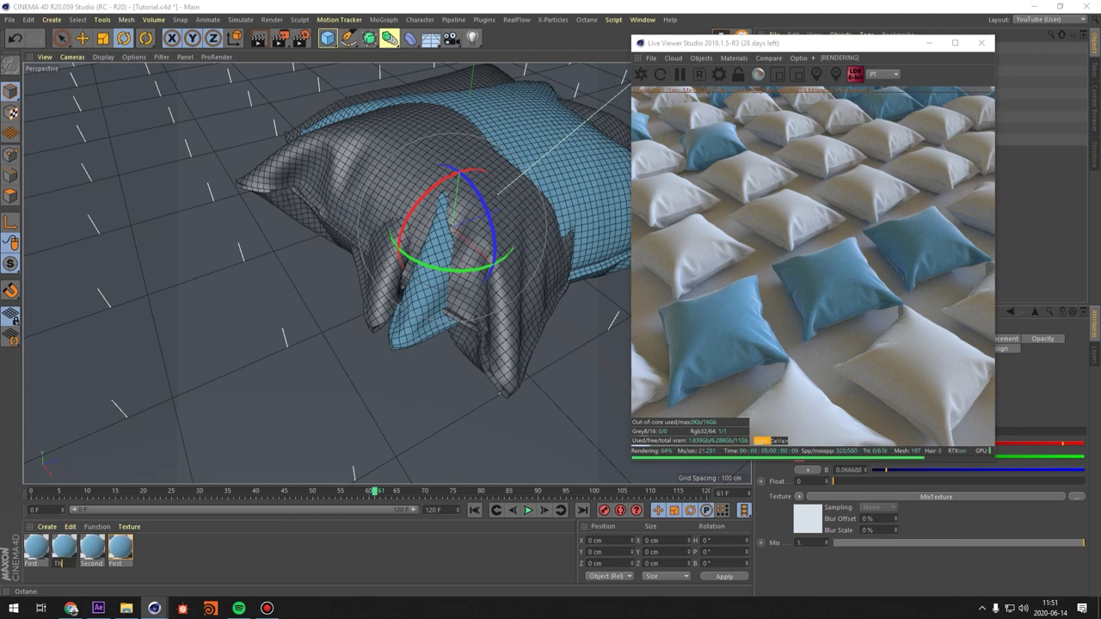
pyautogui.write('ird')
pyautogui.press('Return')
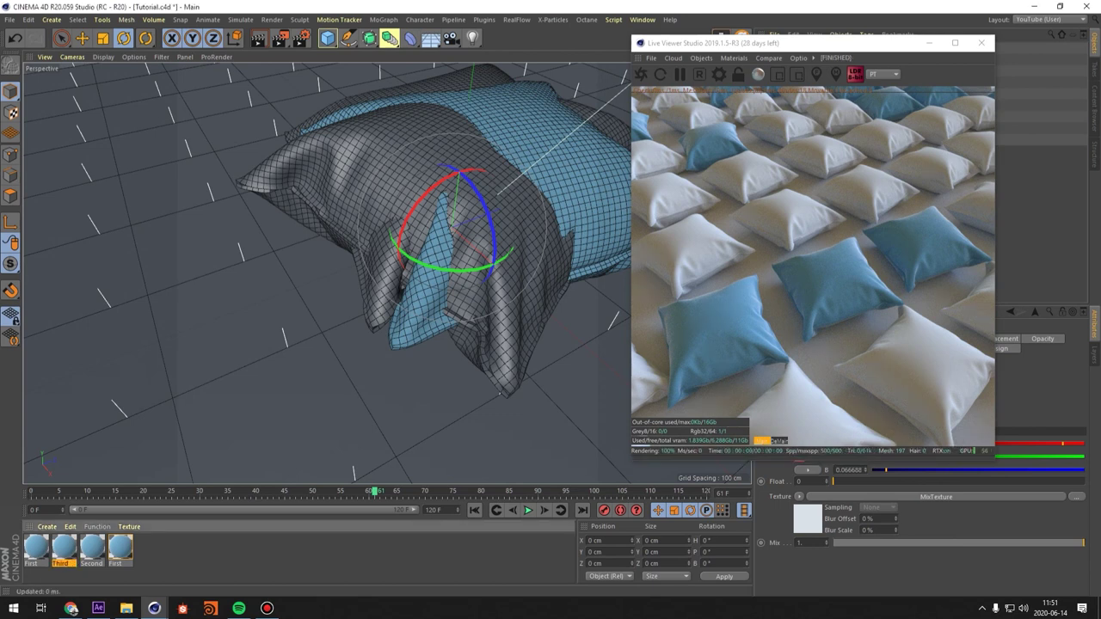
pyautogui.doubleClick(33, 563)
# Set the hue of the Second material's diffuse mix color to 239°.
pyautogui.doubleClick(92, 547)
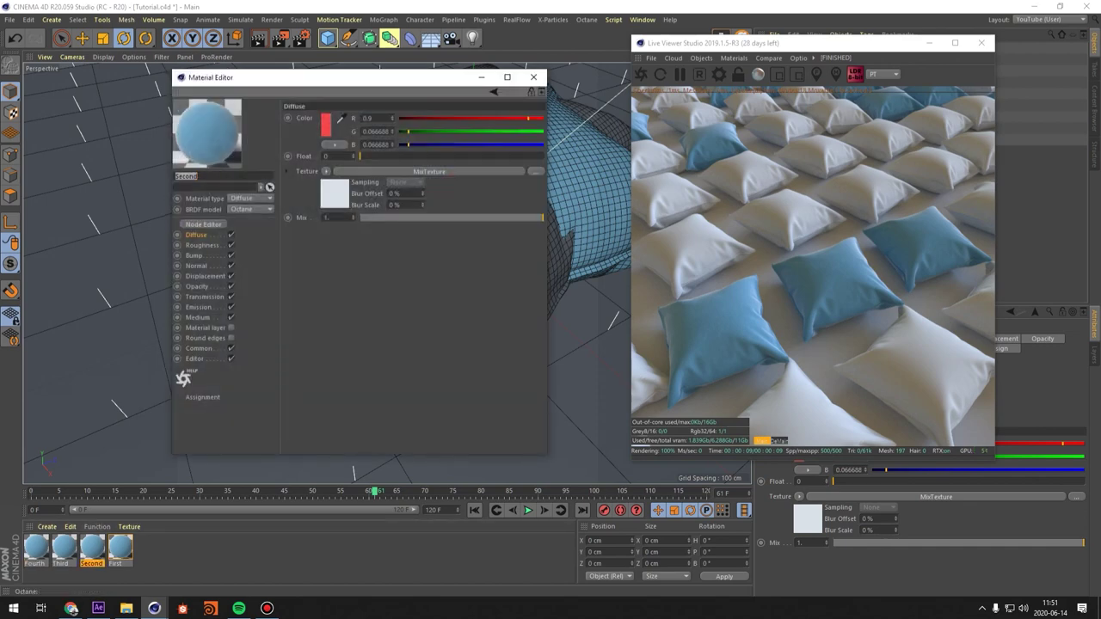
pyautogui.click(429, 172)
pyautogui.click(429, 174)
pyautogui.click(319, 136)
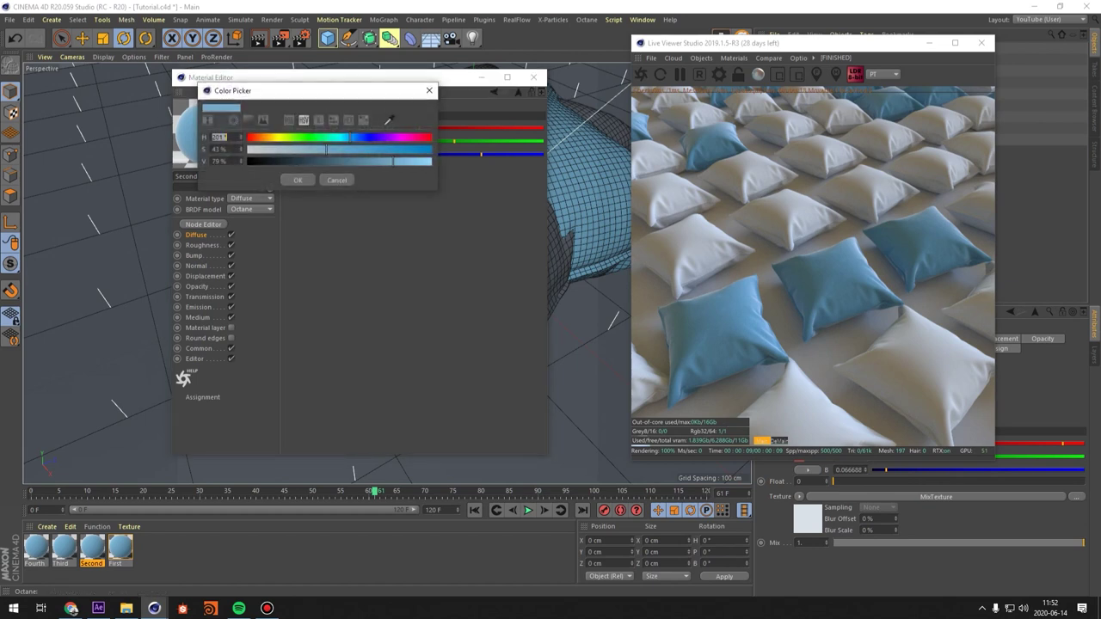
pyautogui.moveTo(350, 137); pyautogui.dragTo(368, 137)
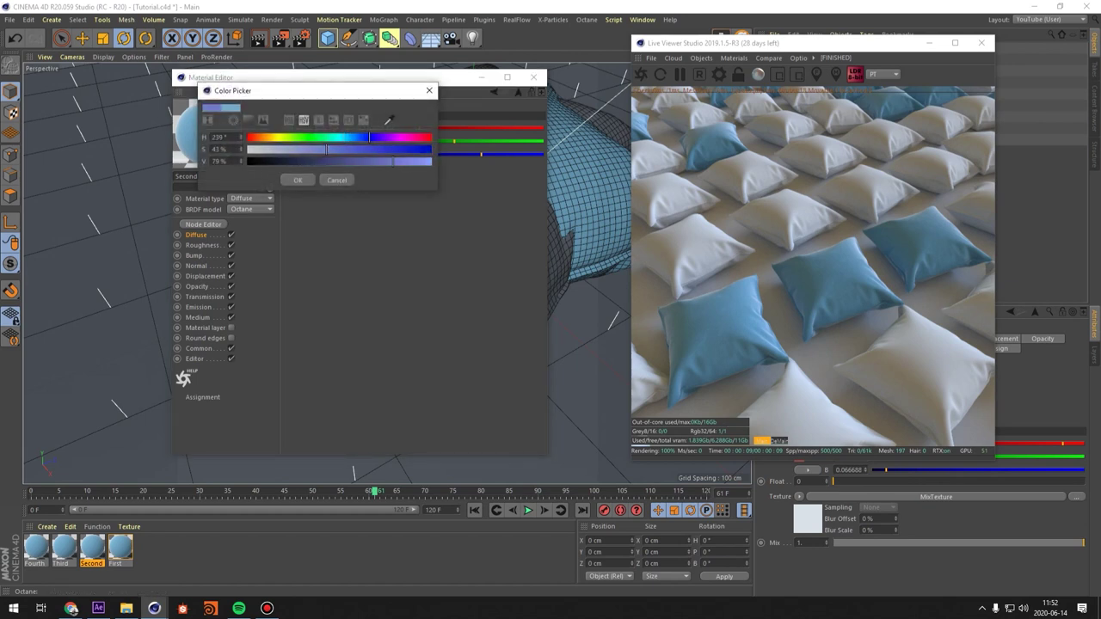
pyautogui.click(298, 180)
# Darken the Third material's diffuse mix color to a value of 44%.
pyautogui.click(64, 547)
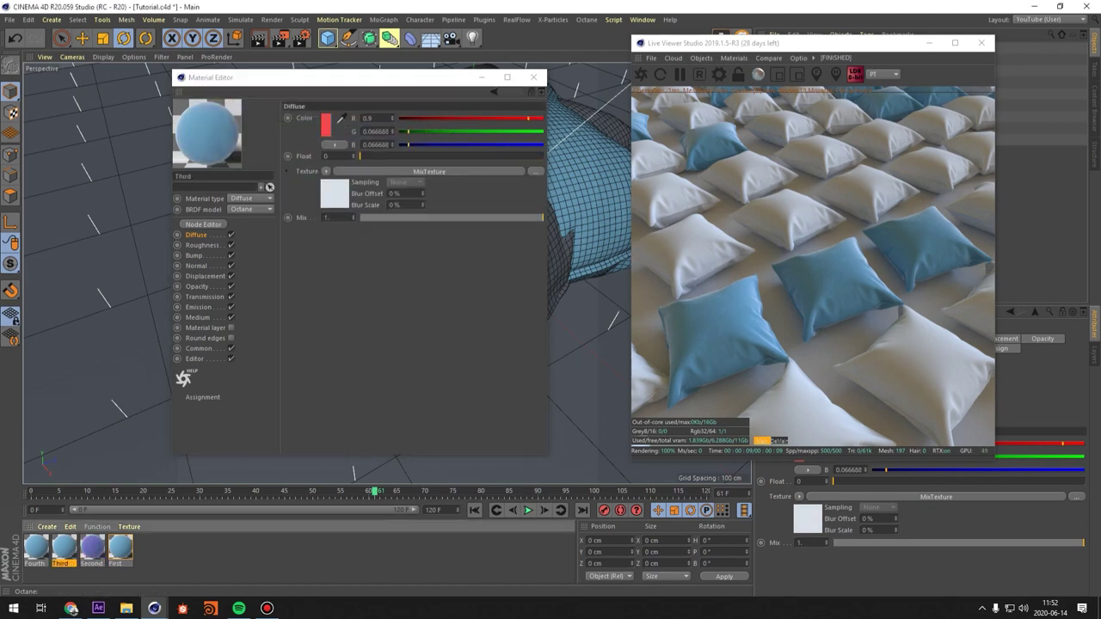
pyautogui.click(335, 193)
pyautogui.click(335, 194)
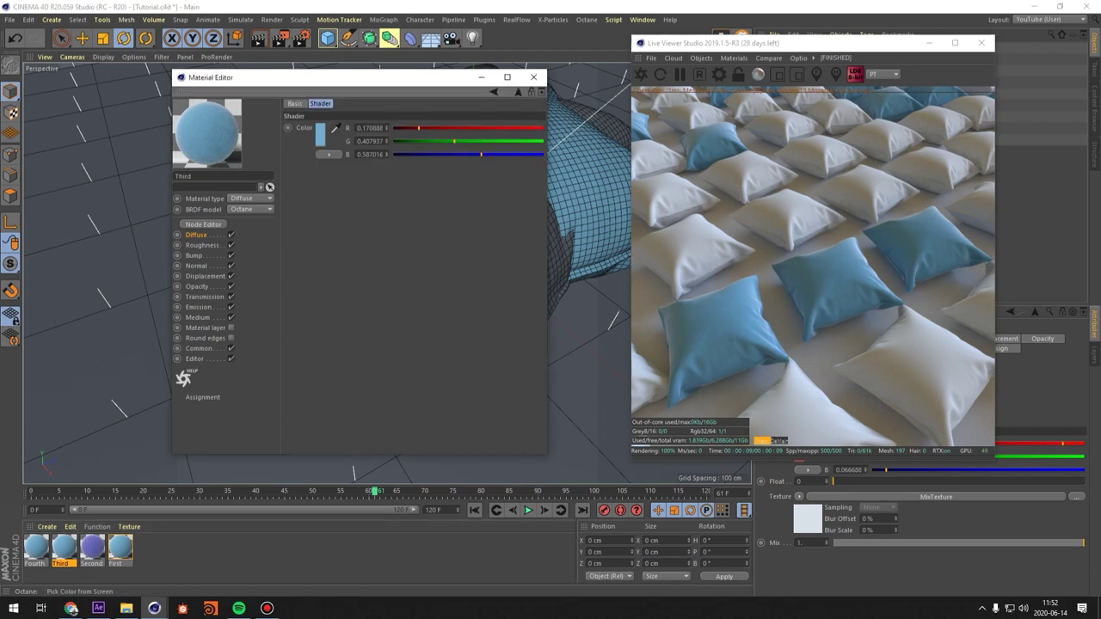
pyautogui.click(320, 135)
pyautogui.moveTo(397, 157); pyautogui.dragTo(332, 157)
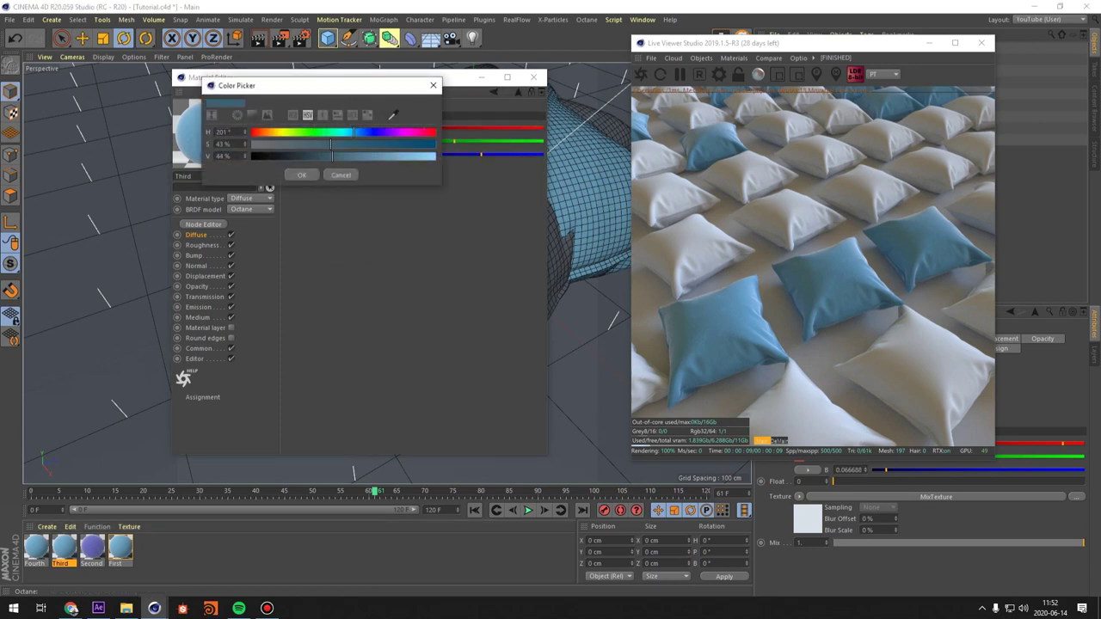
pyautogui.click(301, 175)
# Set the Fourth material's diffuse mix color to 20% saturation and 82% value, and close the material editor.
pyautogui.click(36, 547)
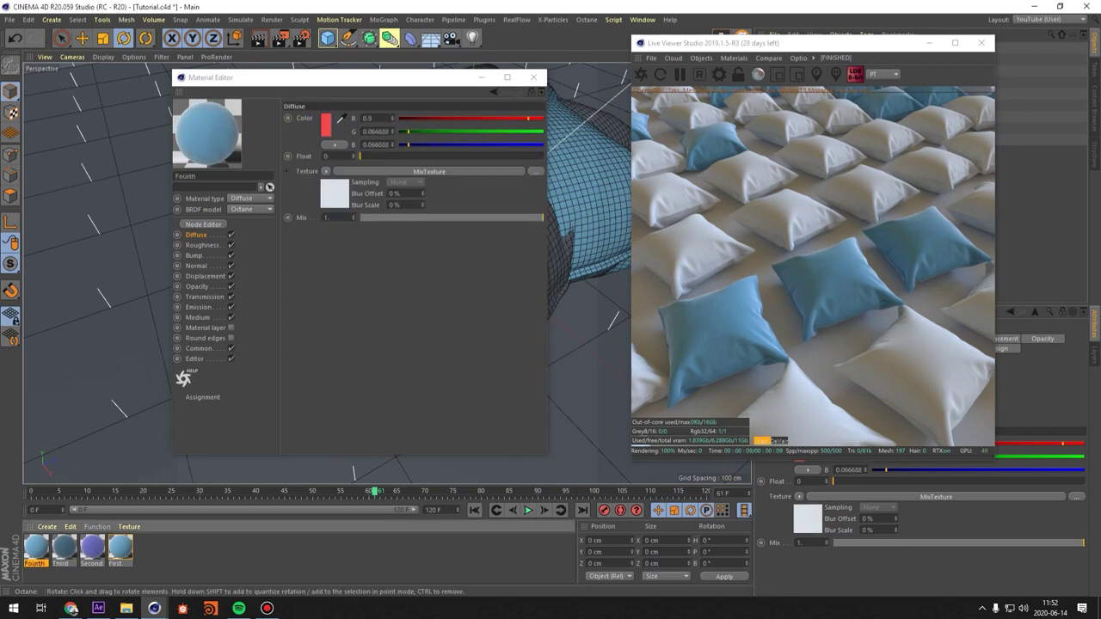
pyautogui.click(335, 194)
pyautogui.click(336, 195)
pyautogui.click(320, 135)
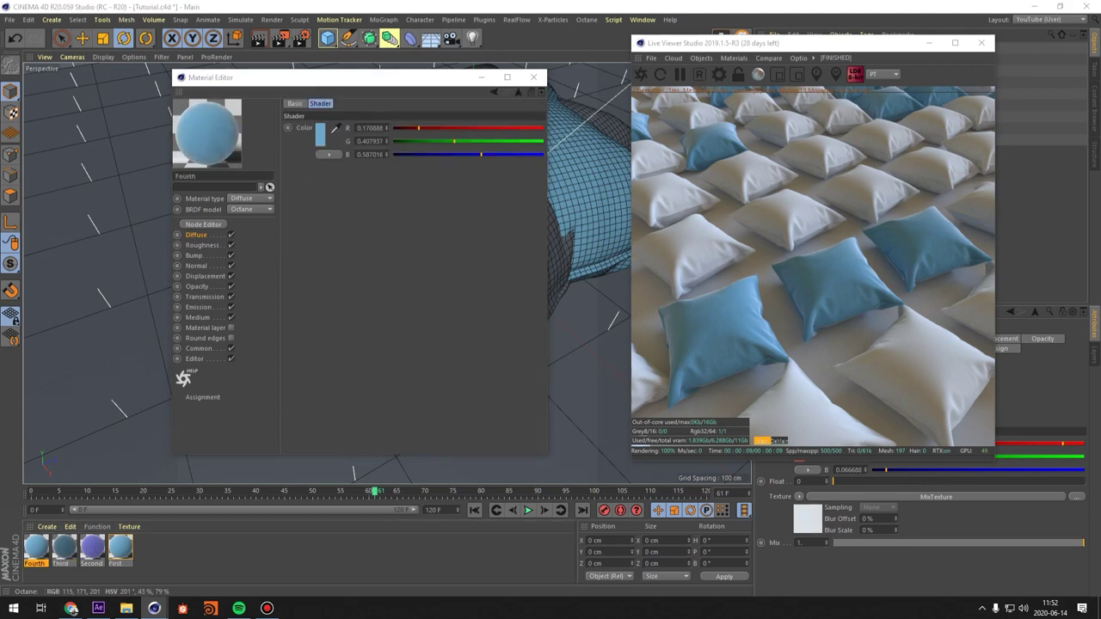
pyautogui.moveTo(396, 162); pyautogui.dragTo(421, 162)
pyautogui.moveTo(329, 150); pyautogui.dragTo(305, 150)
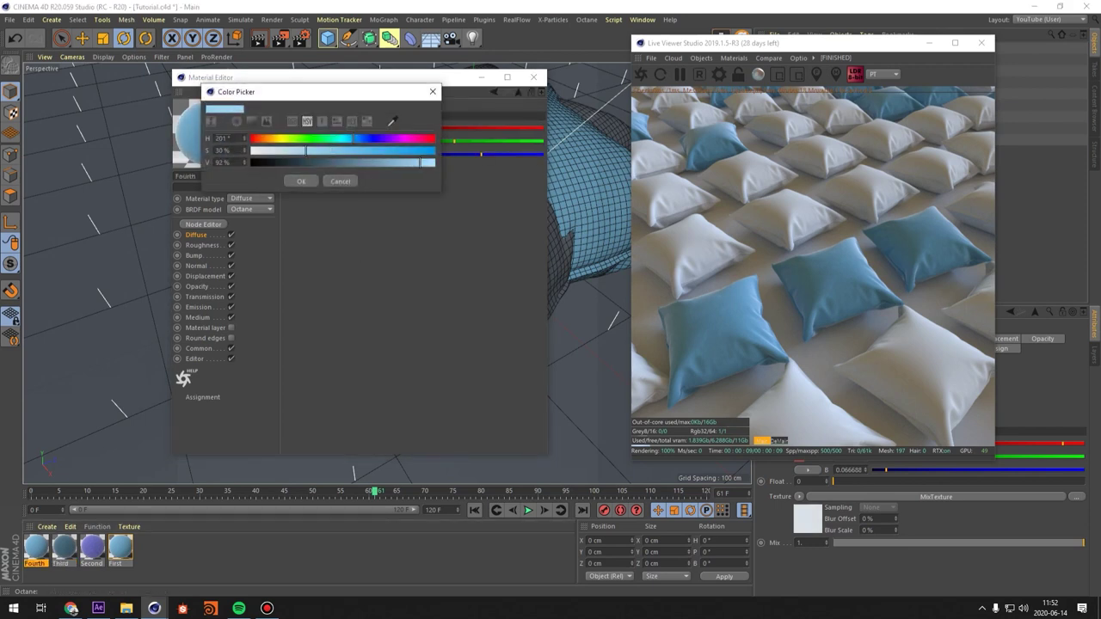
pyautogui.moveTo(421, 162); pyautogui.dragTo(402, 163)
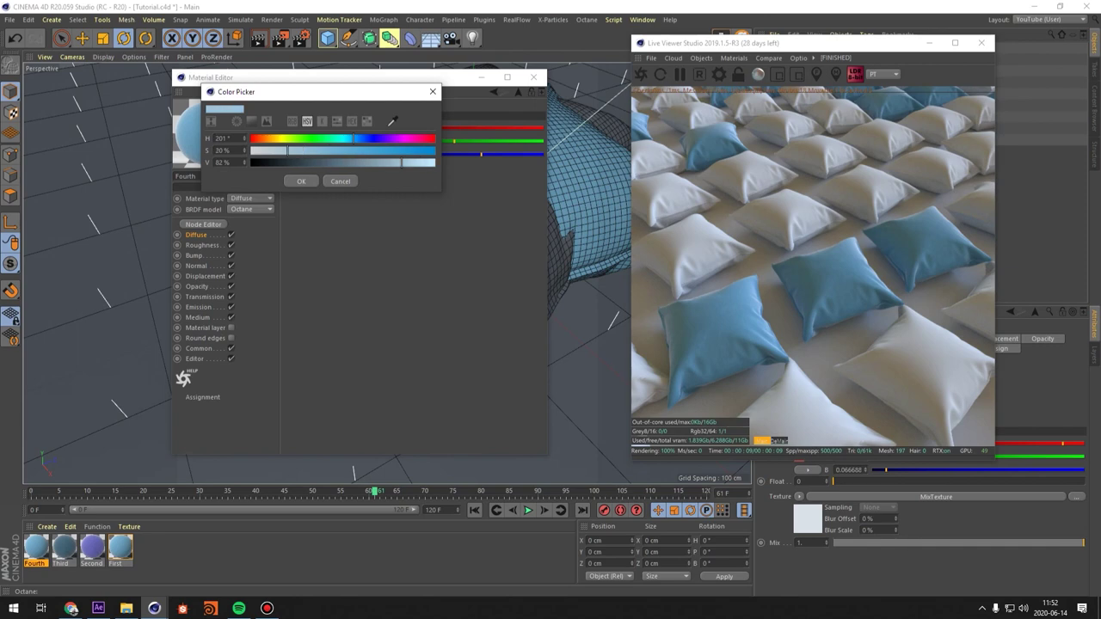
pyautogui.press('Return')
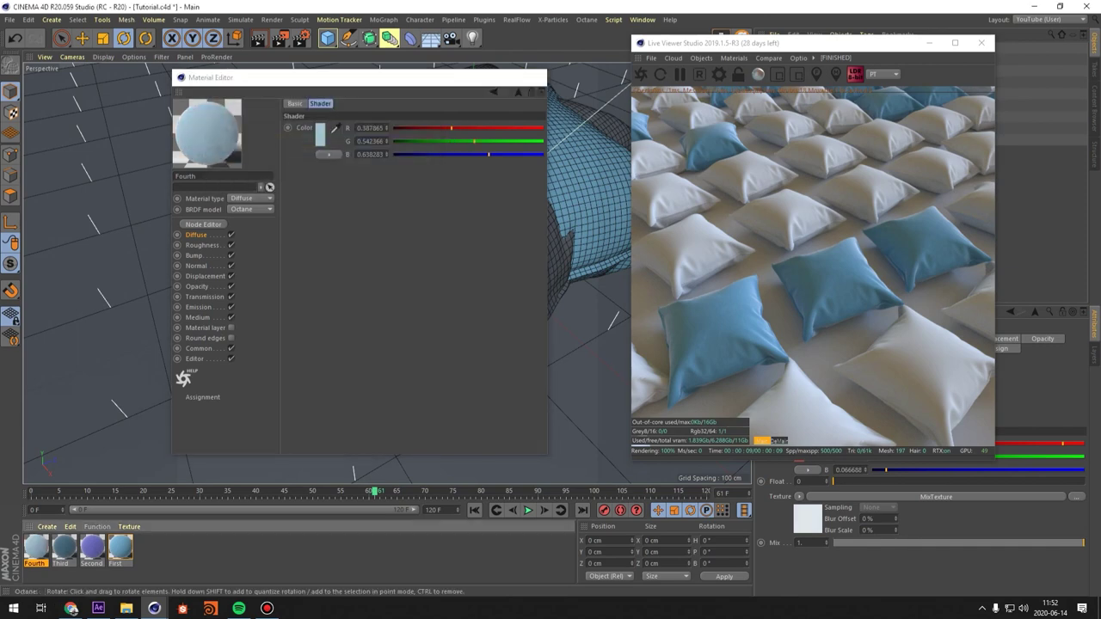
pyautogui.click(534, 76)
# Assign Second to the second Control, Fourth to the third Control and Third to Control.1, and restart the live render.
pyautogui.moveTo(731, 42); pyautogui.dragTo(336, 105)
pyautogui.moveTo(92, 547); pyautogui.dragTo(793, 94)
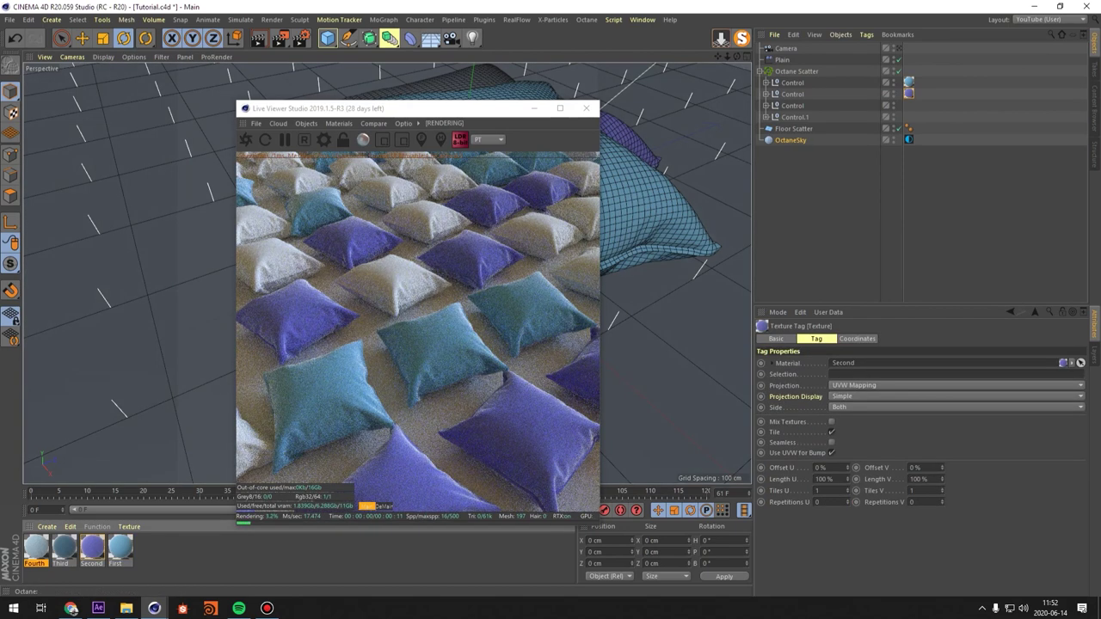
pyautogui.moveTo(36, 547); pyautogui.dragTo(792, 106)
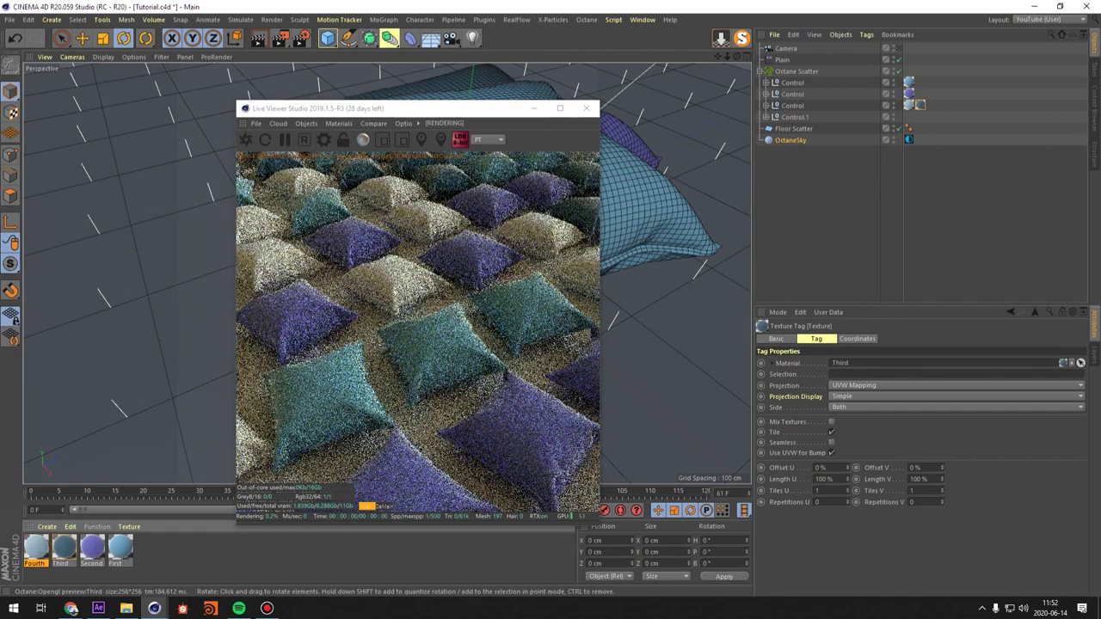
pyautogui.moveTo(64, 547); pyautogui.dragTo(794, 117)
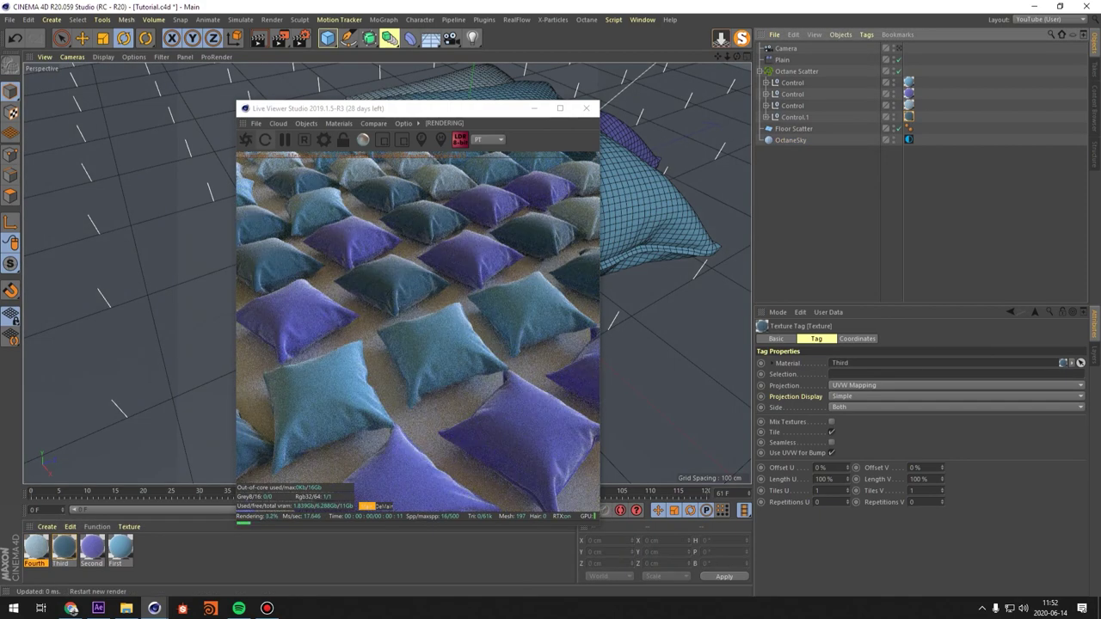
pyautogui.click(247, 141)
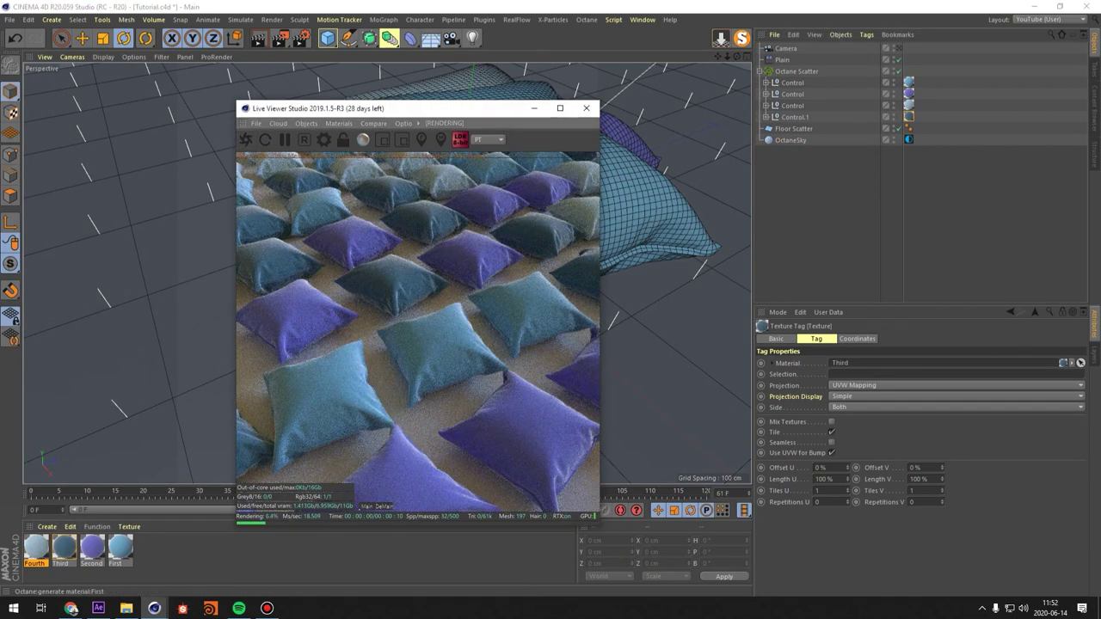
# Recolor the Second material's diffuse mix color to white with 0% saturation and 100% value.
pyautogui.moveTo(439, 108); pyautogui.dragTo(769, 101)
pyautogui.doubleClick(92, 547)
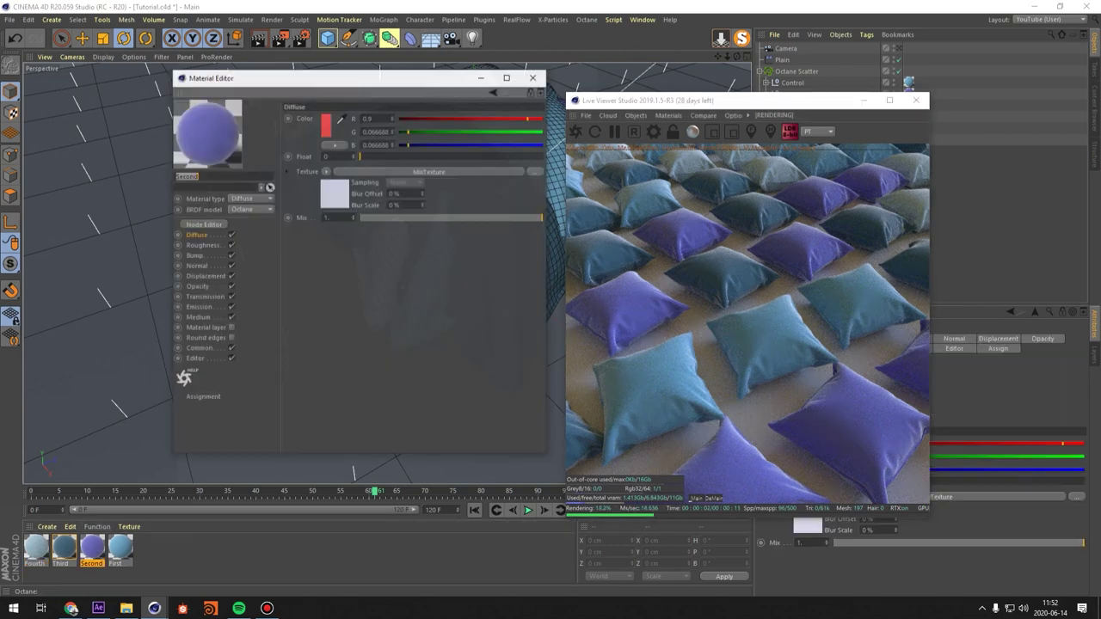
pyautogui.click(413, 172)
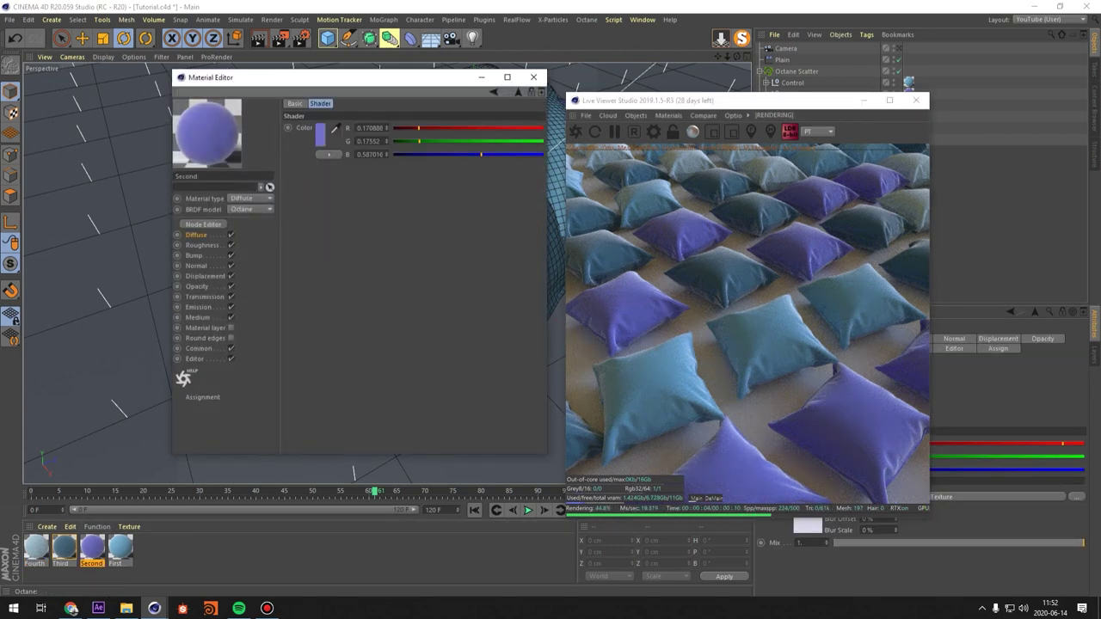
pyautogui.click(320, 135)
pyautogui.moveTo(392, 164); pyautogui.dragTo(432, 164)
pyautogui.moveTo(325, 152); pyautogui.dragTo(245, 153)
pyautogui.click(297, 184)
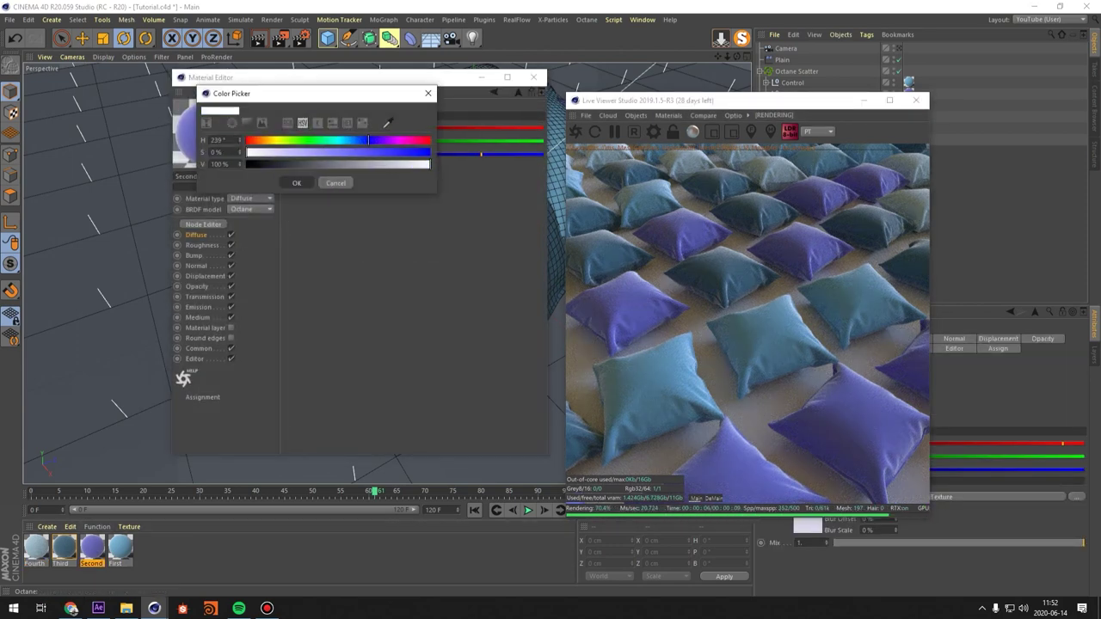
pyautogui.click(295, 182)
# Darken the Second material's diffuse mix color to a neutral grey with 78% and finally 39% value.
pyautogui.click(320, 135)
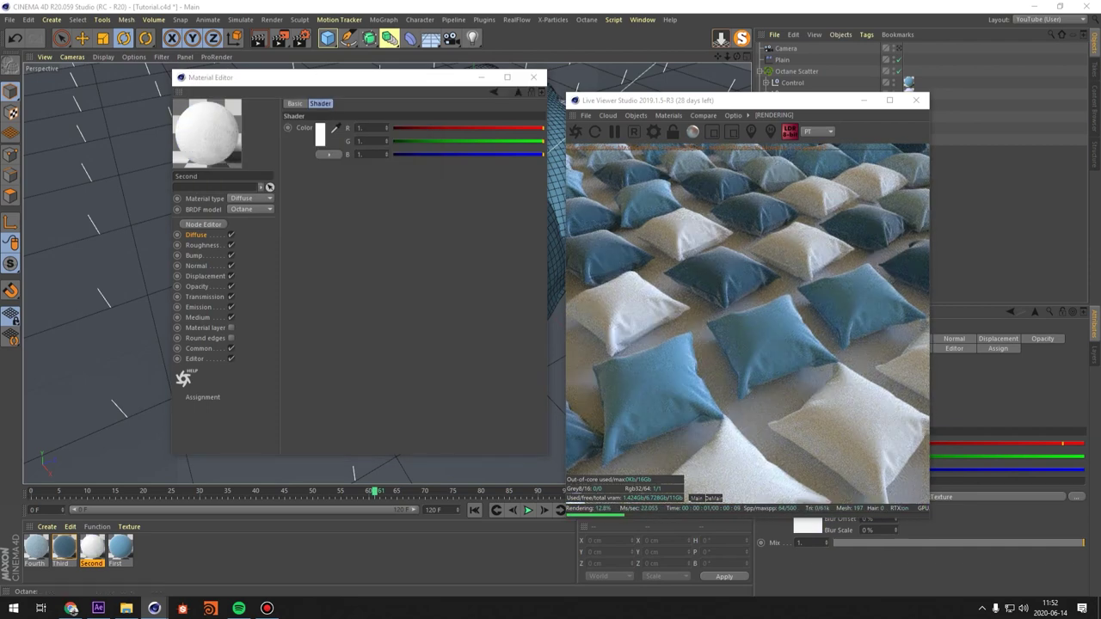
pyautogui.click(389, 164)
pyautogui.click(296, 183)
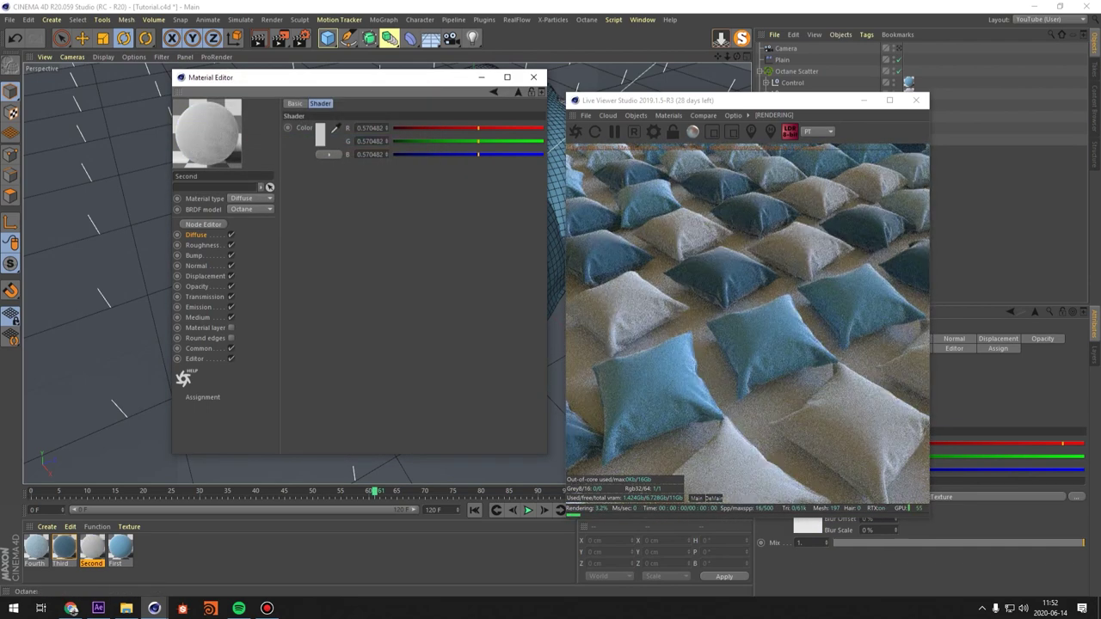
pyautogui.click(320, 135)
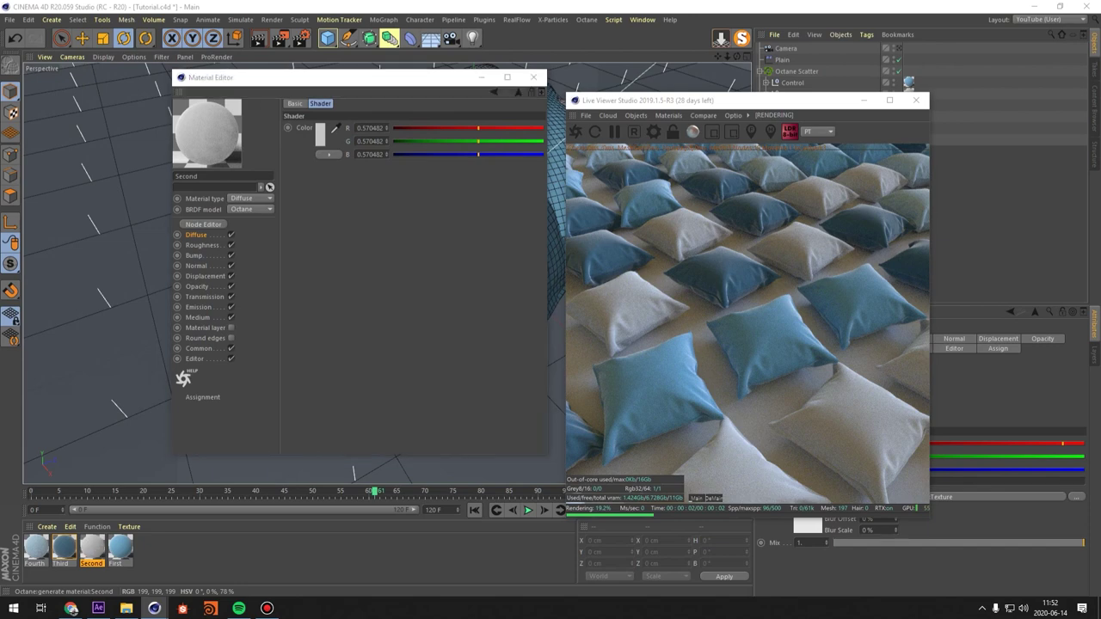
pyautogui.click(319, 191)
pyautogui.click(299, 212)
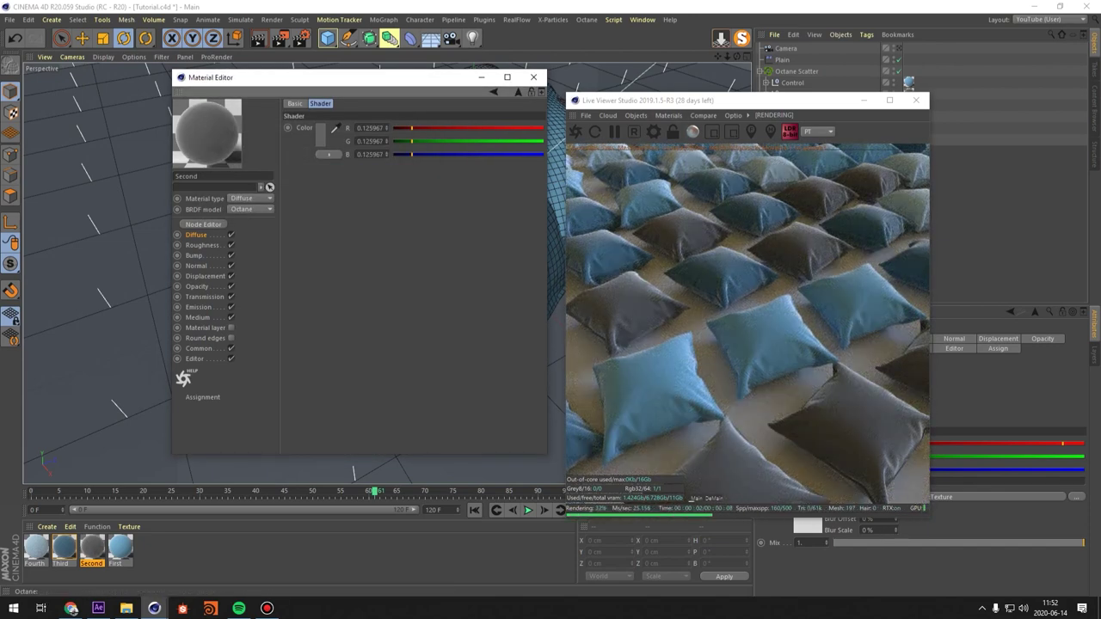
# Tint the Second material's diffuse mix color grey-blue with hue 216°, 19% saturation and 52% value.
pyautogui.click(320, 135)
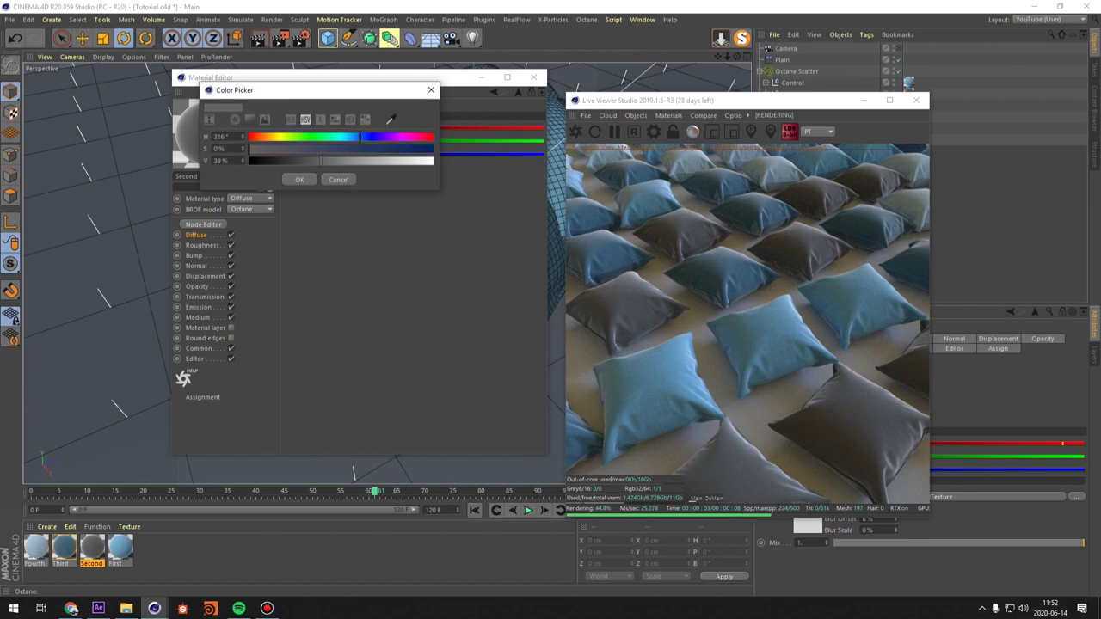
pyautogui.moveTo(250, 149); pyautogui.dragTo(285, 149)
pyautogui.click(300, 179)
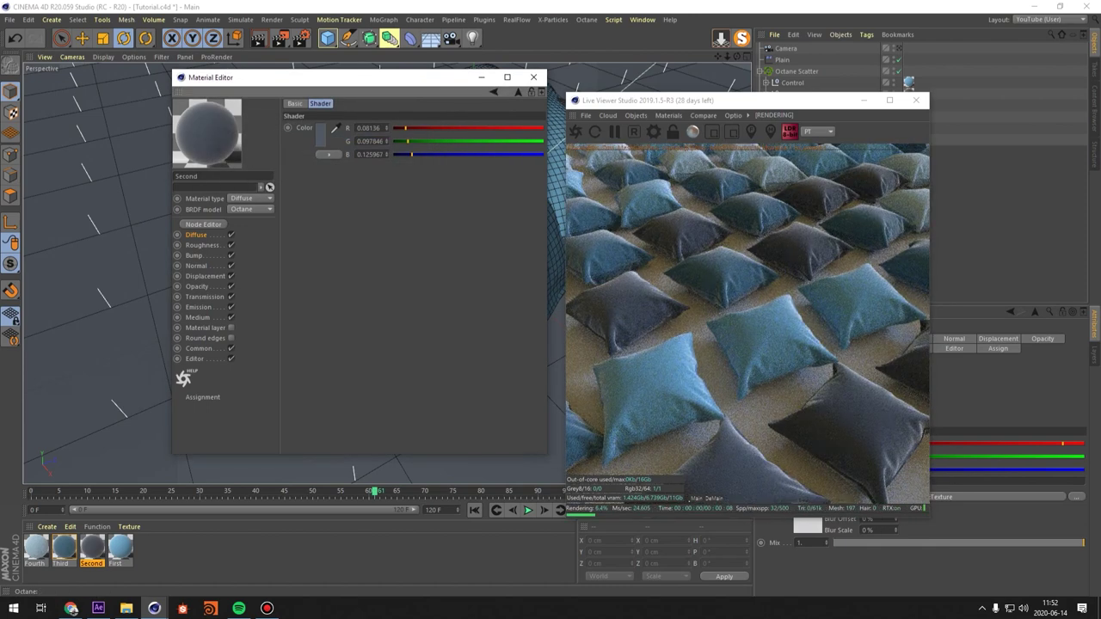
pyautogui.click(321, 135)
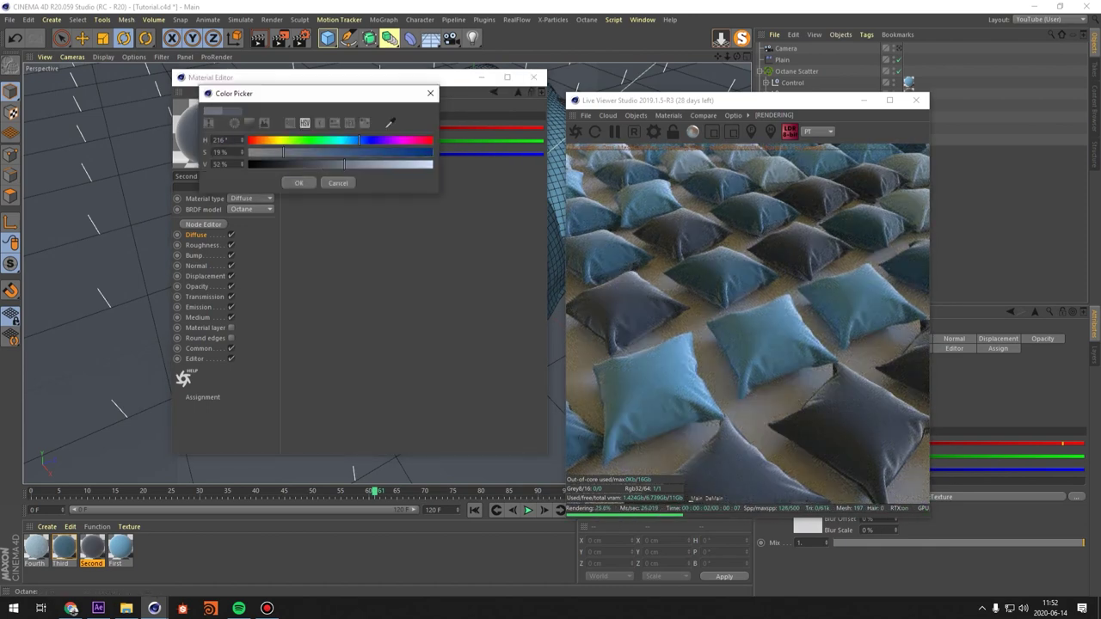
pyautogui.click(299, 183)
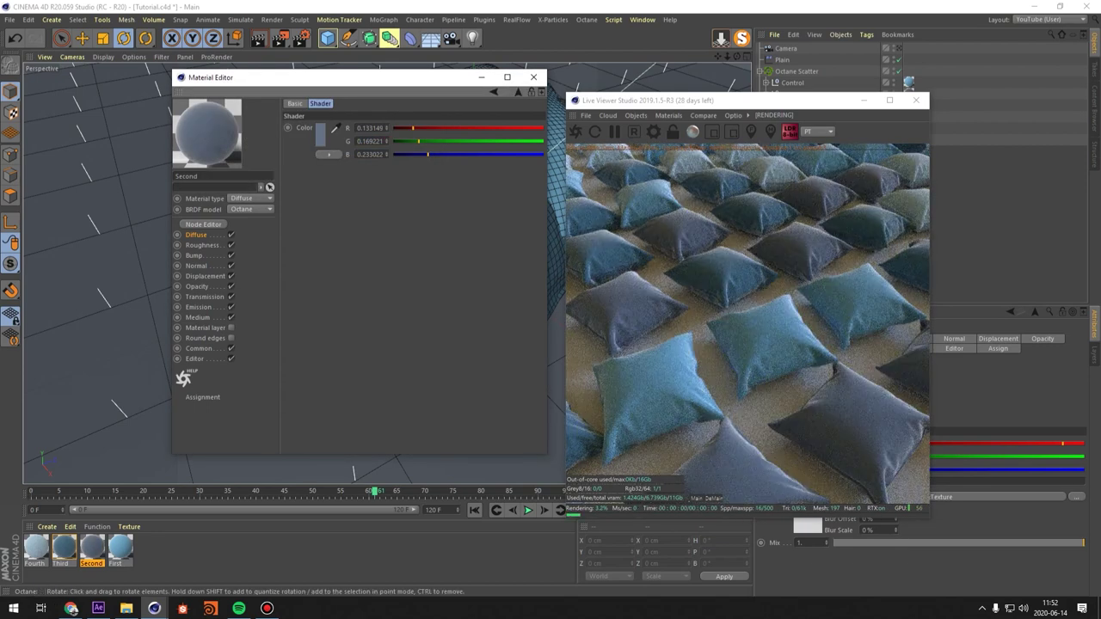
# Save the project, close the material editor and switch the viewport to look through the Camera object.
pyautogui.click(688, 101)
pyautogui.hotkey('ctrl', 's')
pyautogui.hotkey('ctrl', 's')
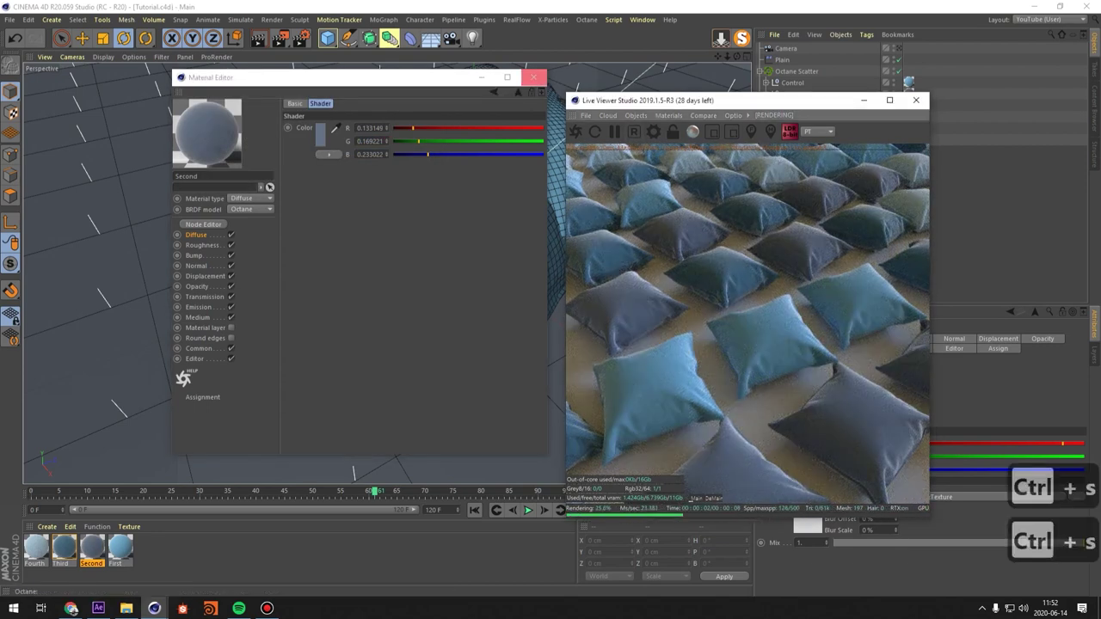
pyautogui.click(533, 77)
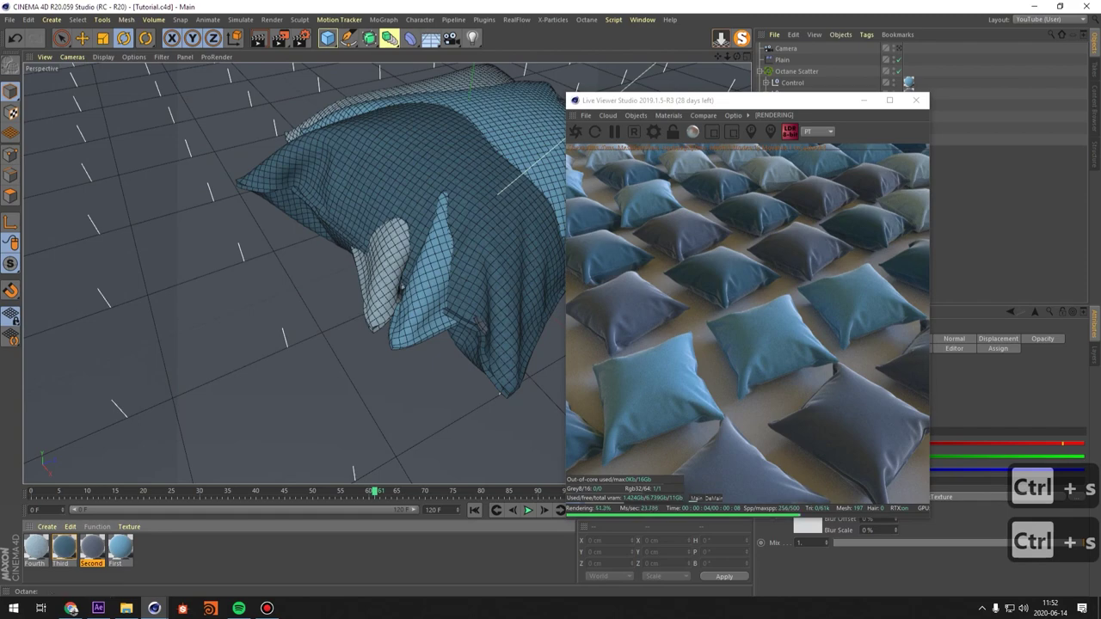
pyautogui.click(899, 48)
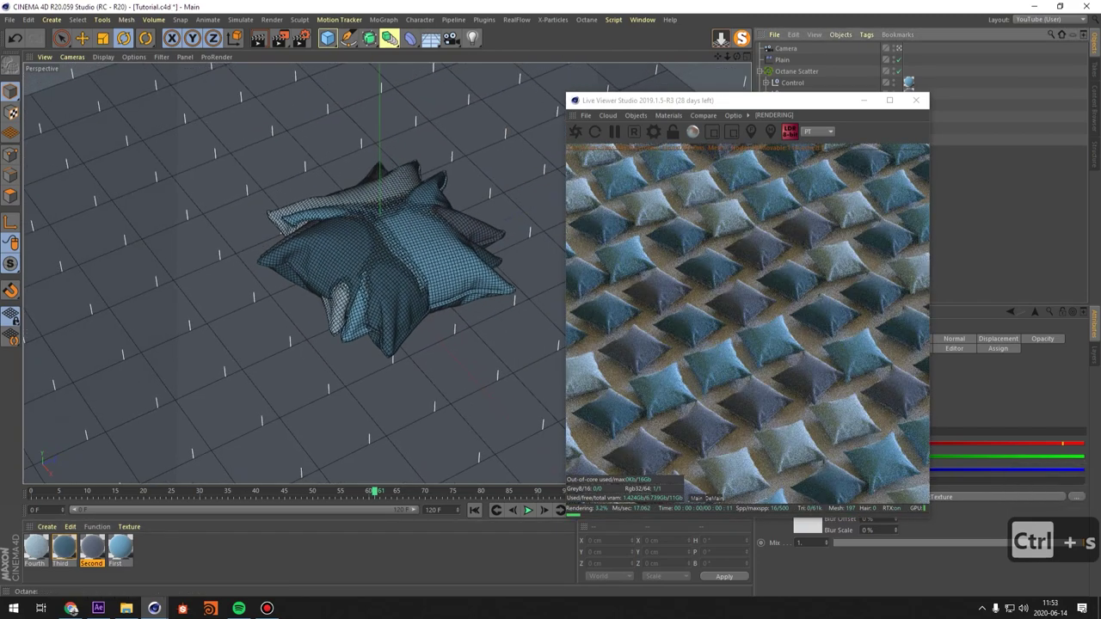
# Create an Octane diffuse material named Floor and apply it to the floor plane.
pyautogui.click(608, 116)
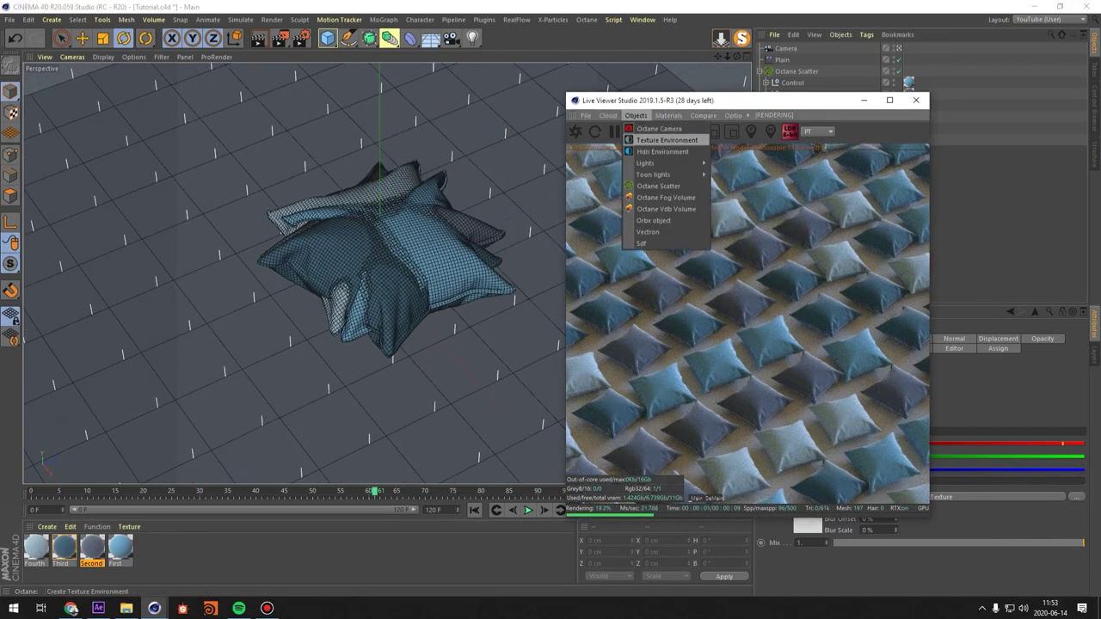
pyautogui.moveTo(668, 115)
pyautogui.click(702, 167)
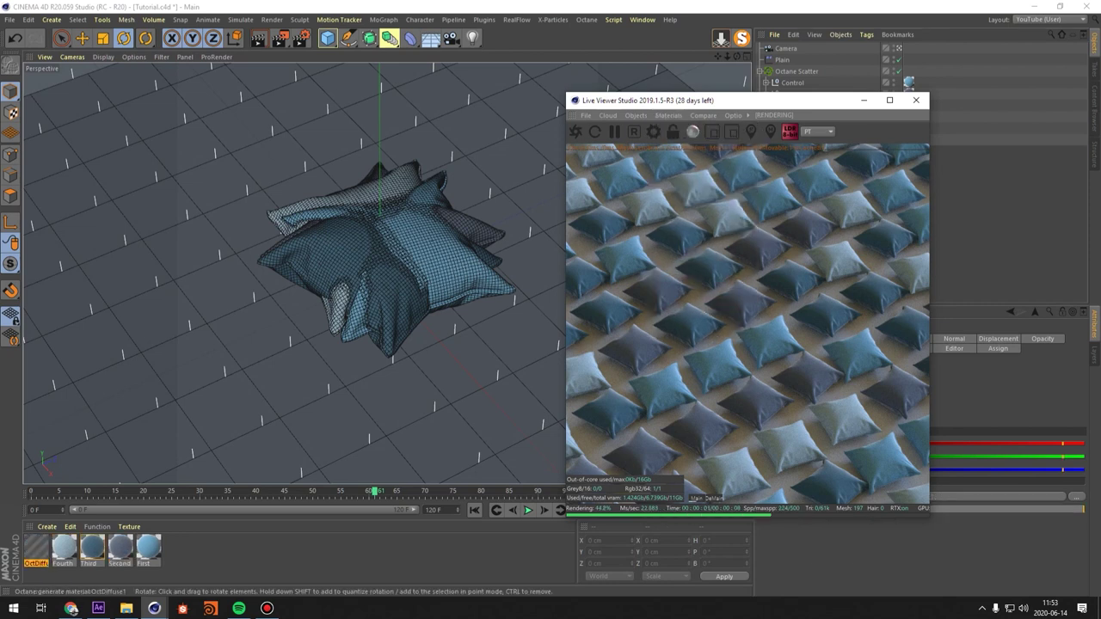
pyautogui.write('Flo')
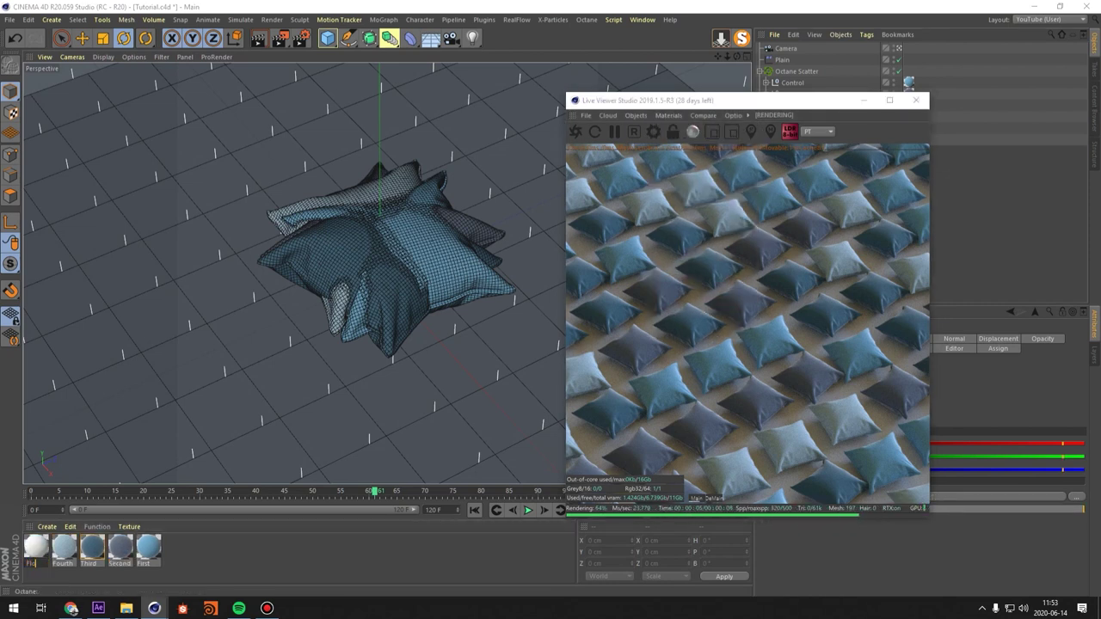
pyautogui.write('or')
pyautogui.press('Return')
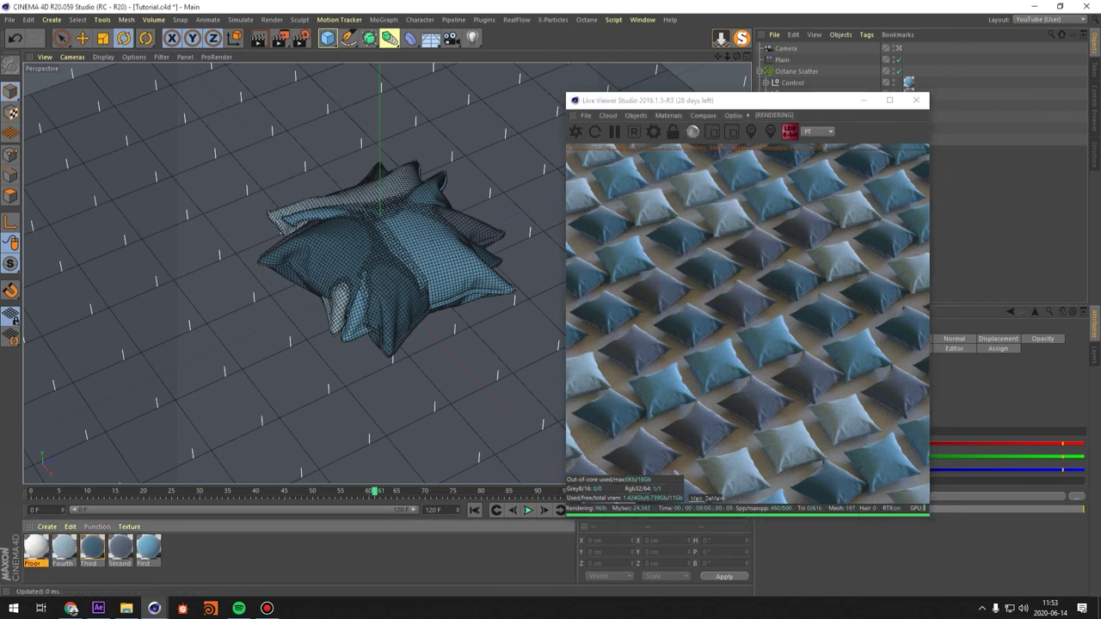
pyautogui.moveTo(36, 547); pyautogui.dragTo(129, 413)
# Set the Floor material's diffuse color to a neutral dark grey, RGB 0.106539, and save the project.
pyautogui.doubleClick(36, 547)
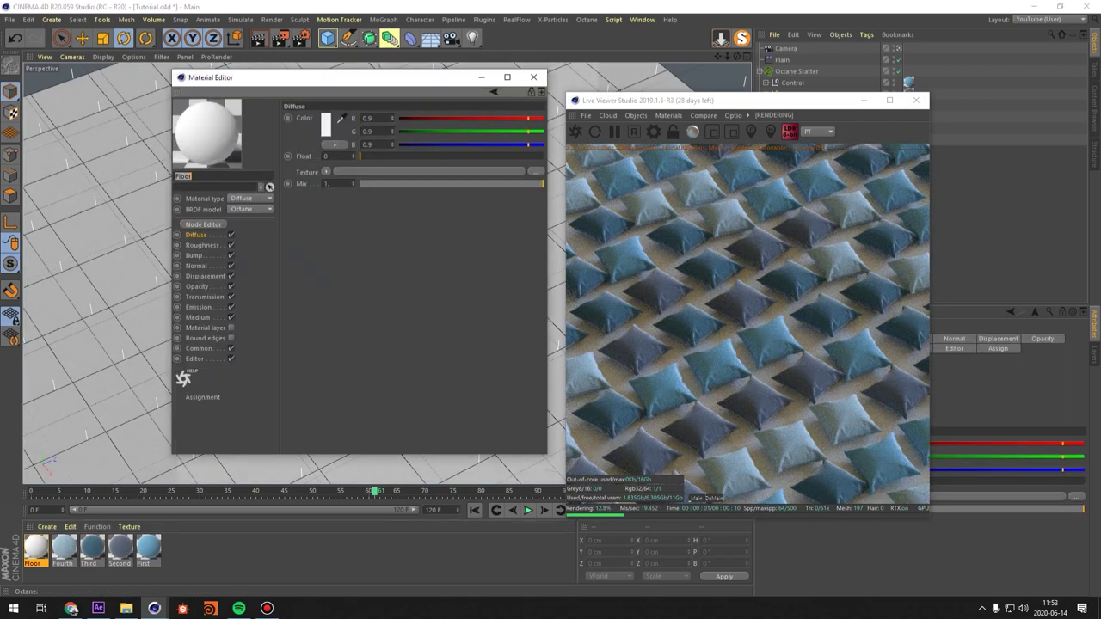
pyautogui.click(327, 129)
pyautogui.click(312, 157)
pyautogui.click(308, 175)
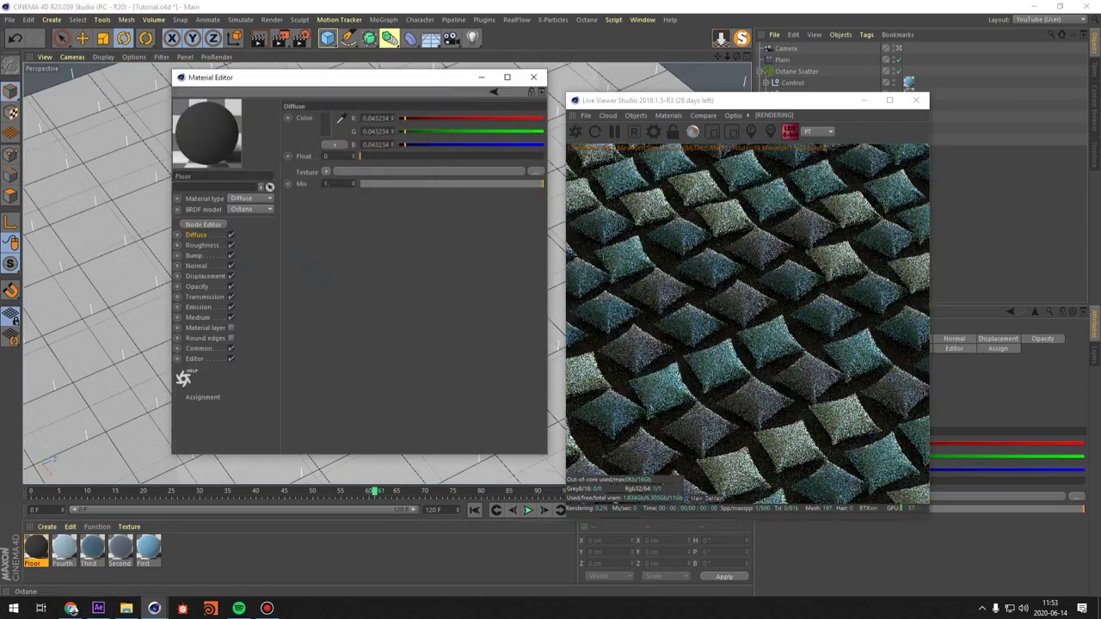
pyautogui.click(325, 124)
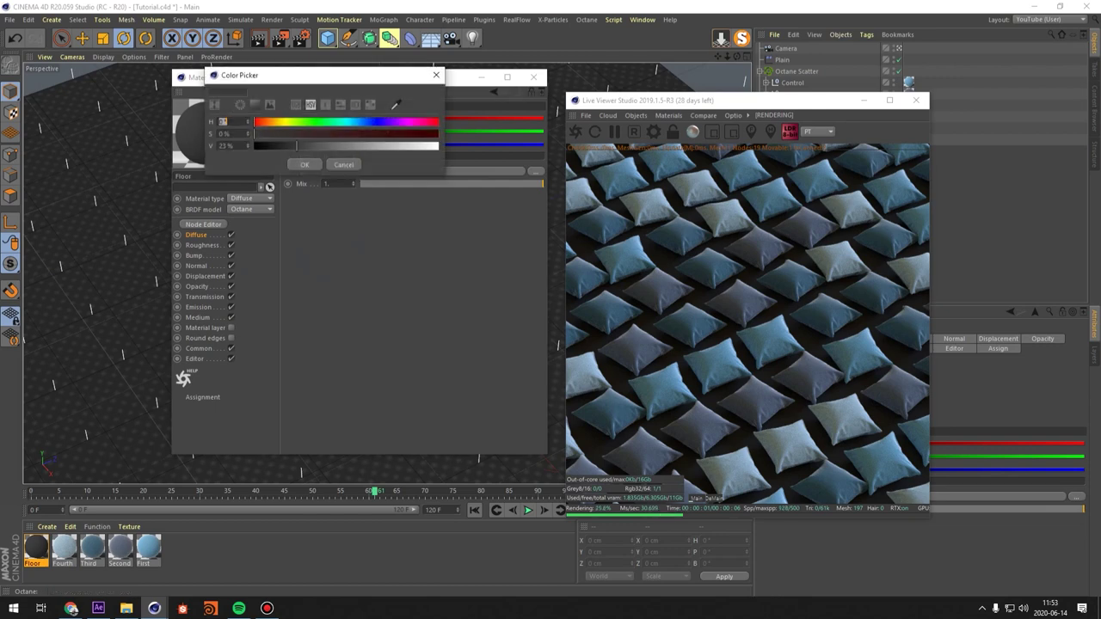
pyautogui.click(305, 164)
pyautogui.moveTo(314, 147); pyautogui.dragTo(321, 147)
pyautogui.click(325, 125)
pyautogui.click(306, 163)
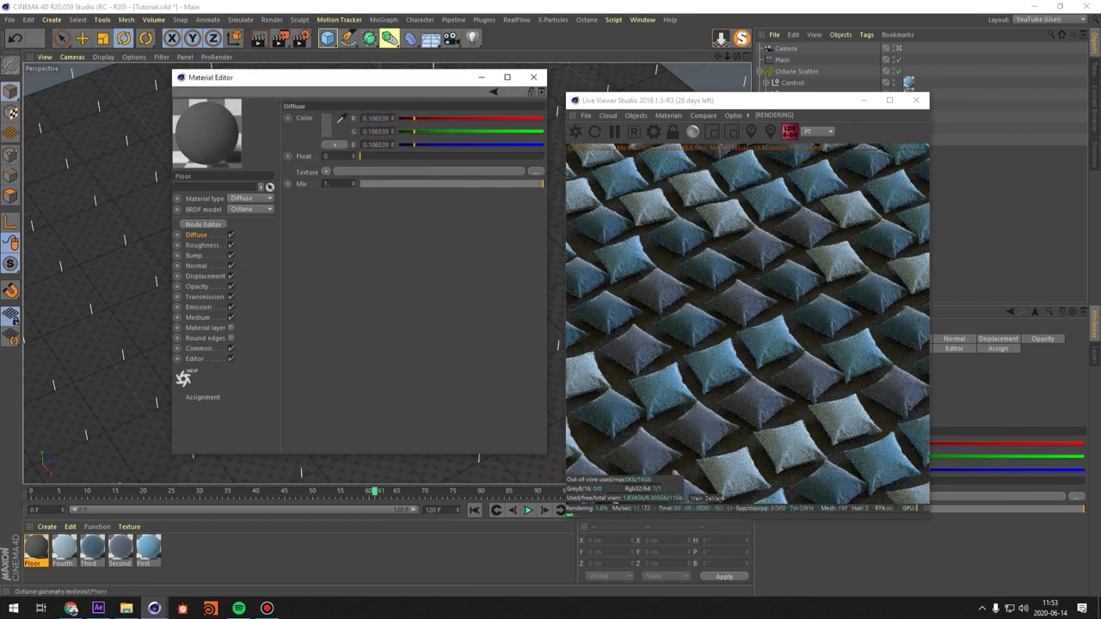
pyautogui.hotkey('ctrl', 's')
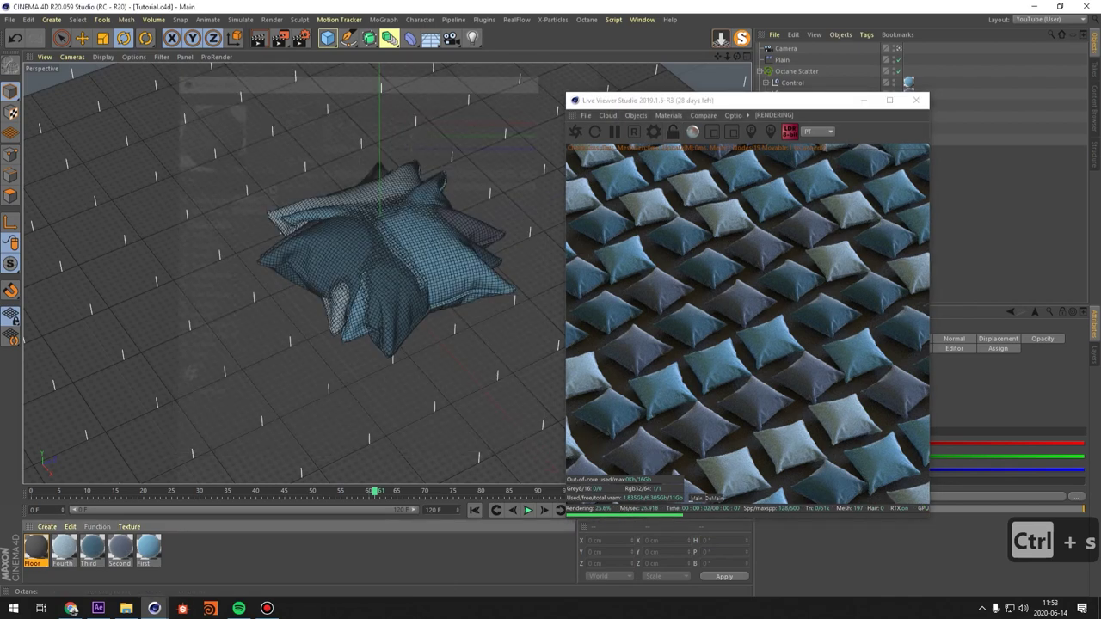
# Add an Octane area light to the scene and rotate its heading to -90°.
pyautogui.click(636, 115)
pyautogui.moveTo(663, 164)
pyautogui.click(747, 189)
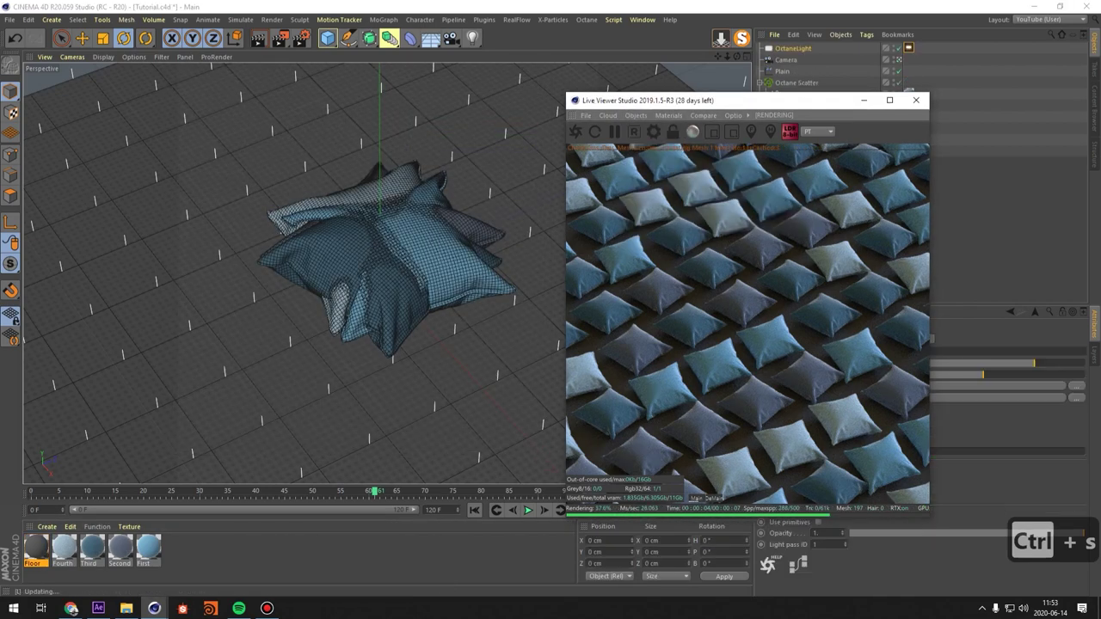
pyautogui.click(125, 38)
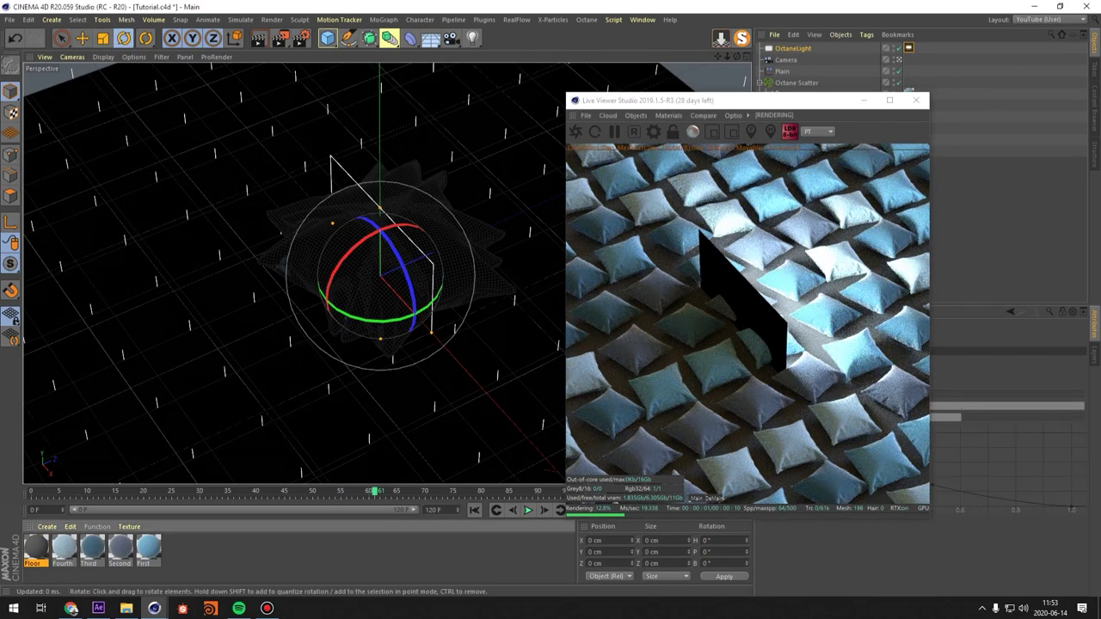
pyautogui.keyDown('shift'); pyautogui.moveTo(382, 321); pyautogui.dragTo(297, 307); pyautogui.keyUp('shift')
# Reduce the area light's height and move it to about X -569.933 cm, Y 170.237 cm.
pyautogui.press('e')
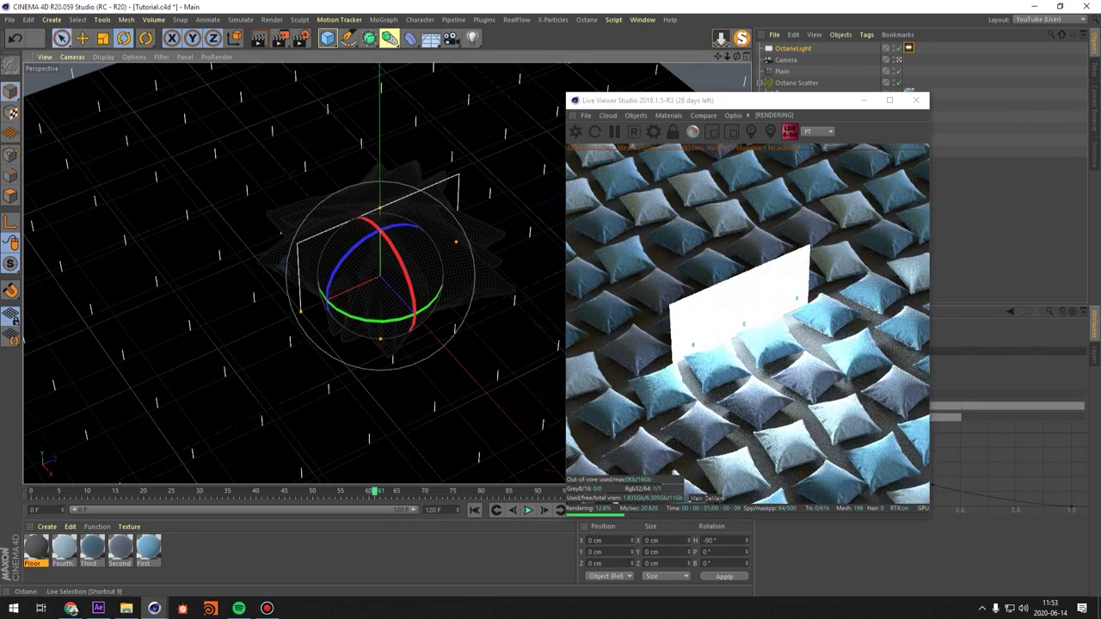
pyautogui.moveTo(380, 209); pyautogui.dragTo(380, 258)
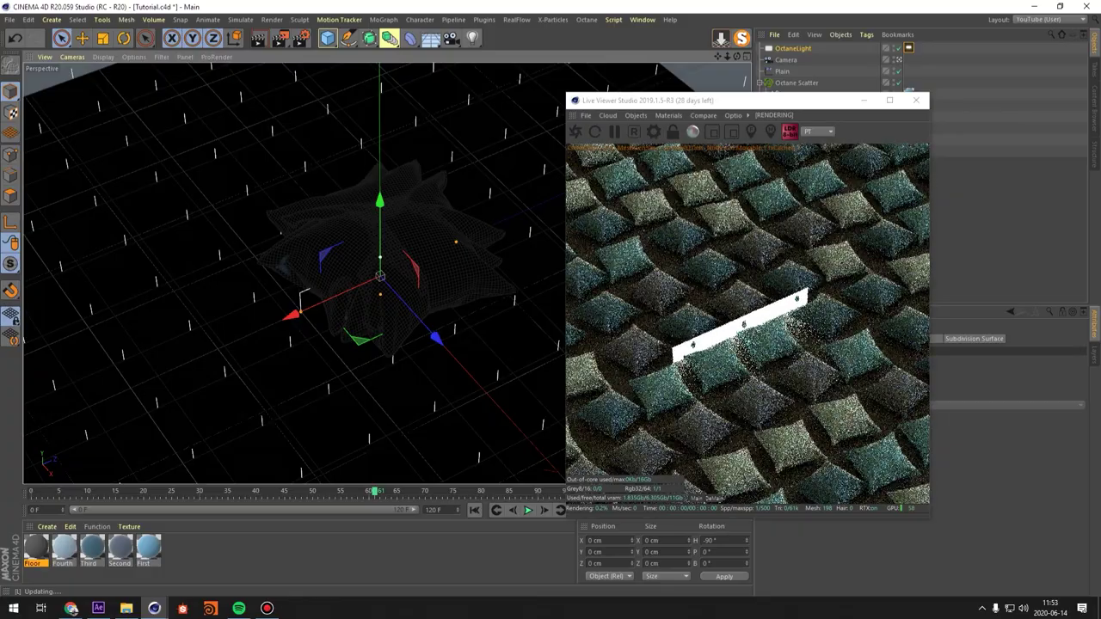
pyautogui.moveTo(379, 200); pyautogui.dragTo(379, 127)
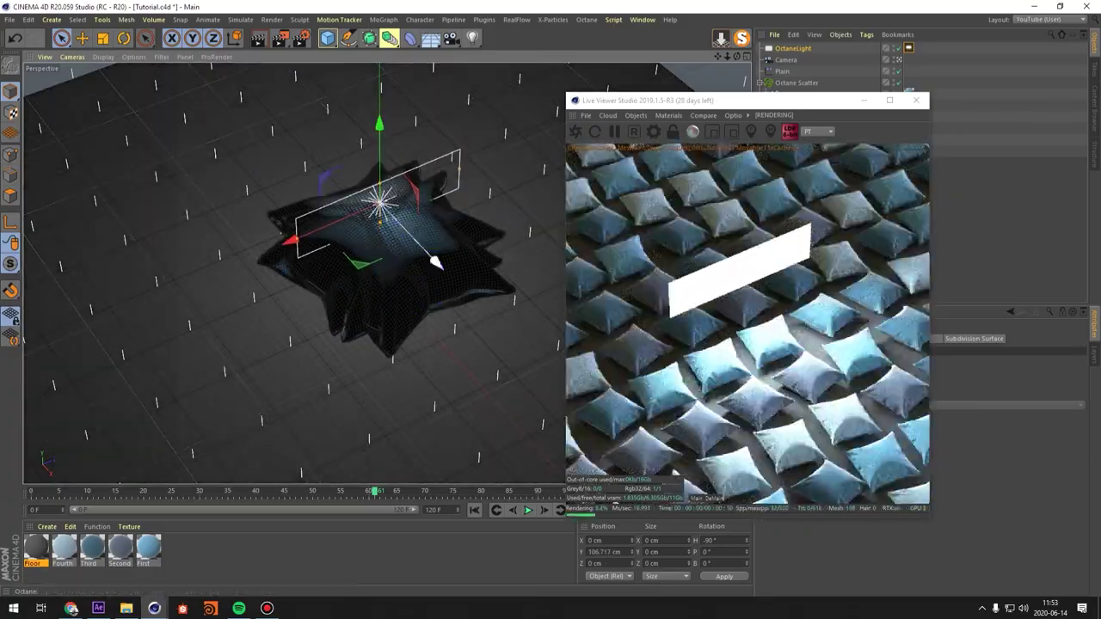
pyautogui.moveTo(437, 263); pyautogui.dragTo(369, 191)
pyautogui.moveTo(312, 76); pyautogui.dragTo(313, 36)
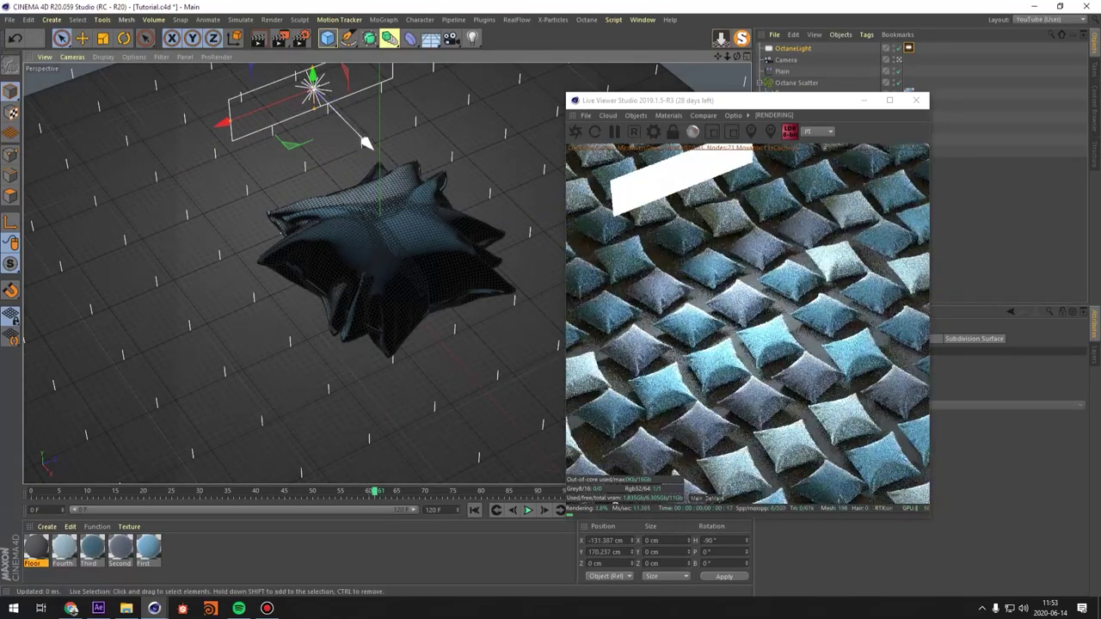
pyautogui.moveTo(363, 146); pyautogui.dragTo(217, 19)
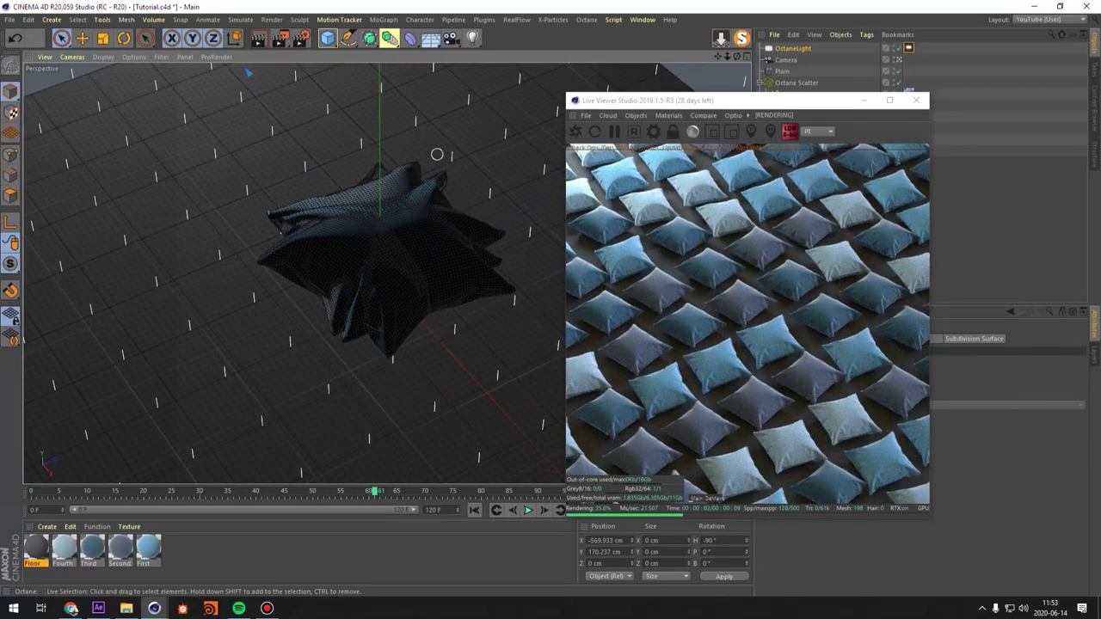
# Raise the area light's Y position to 260.237 cm and save the project.
pyautogui.click(793, 48)
pyautogui.moveTo(817, 102); pyautogui.dragTo(486, 102)
pyautogui.click(835, 339)
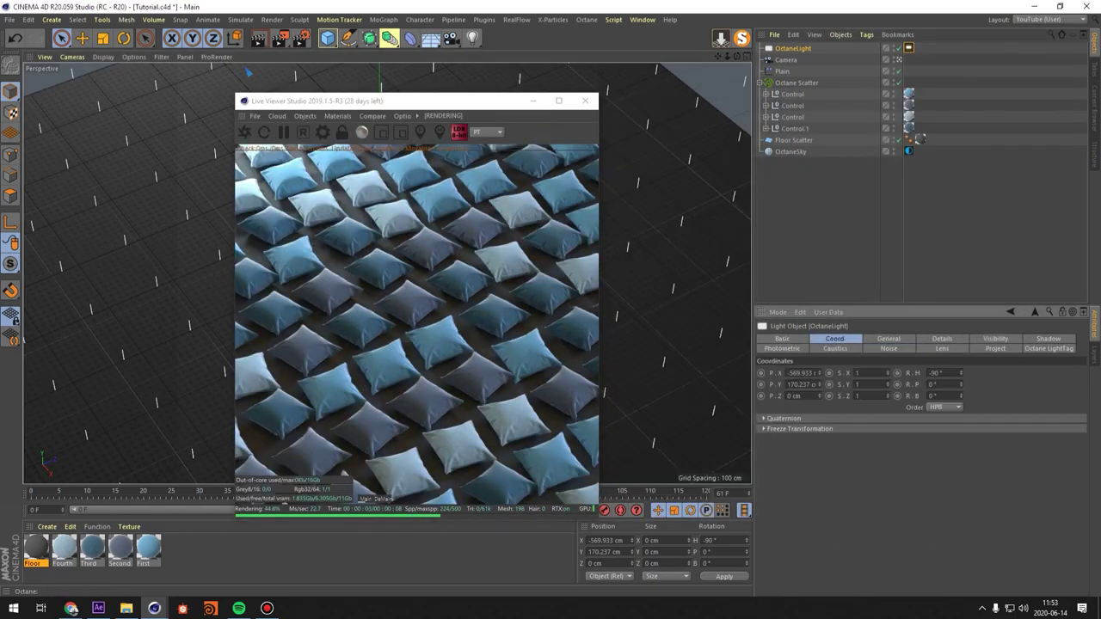
pyautogui.moveTo(819, 384); pyautogui.dragTo(820, 307)
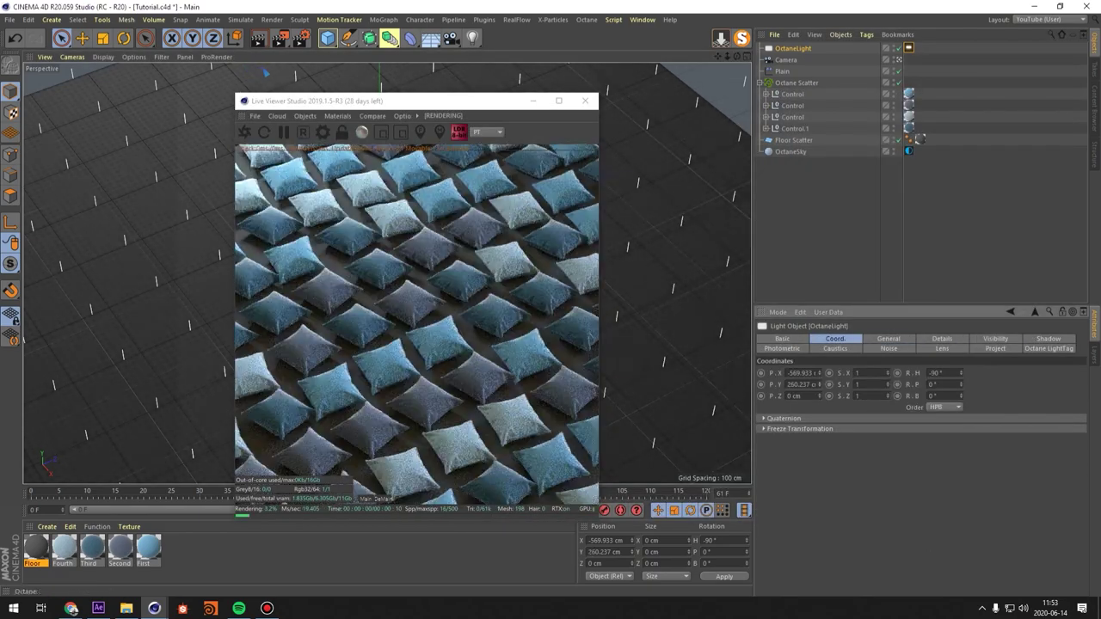
pyautogui.moveTo(448, 102); pyautogui.dragTo(572, 62)
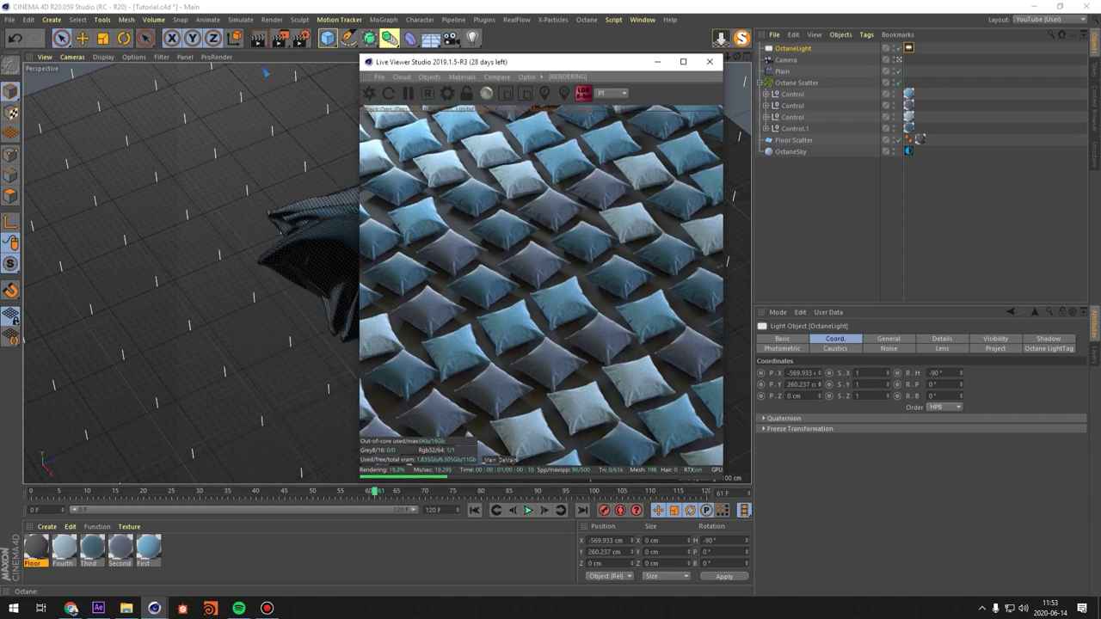
pyautogui.hotkey('ctrl', 's')
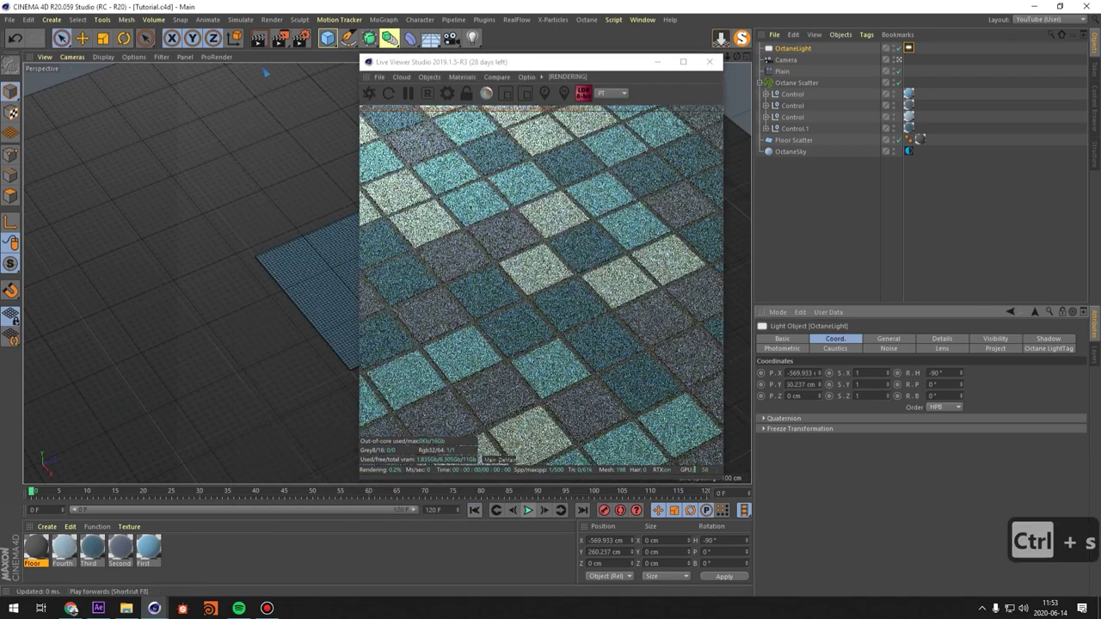
# Play the animation to preview the lit pillows inflating, pause at frame 33 and save the project.
pyautogui.click(528, 510)
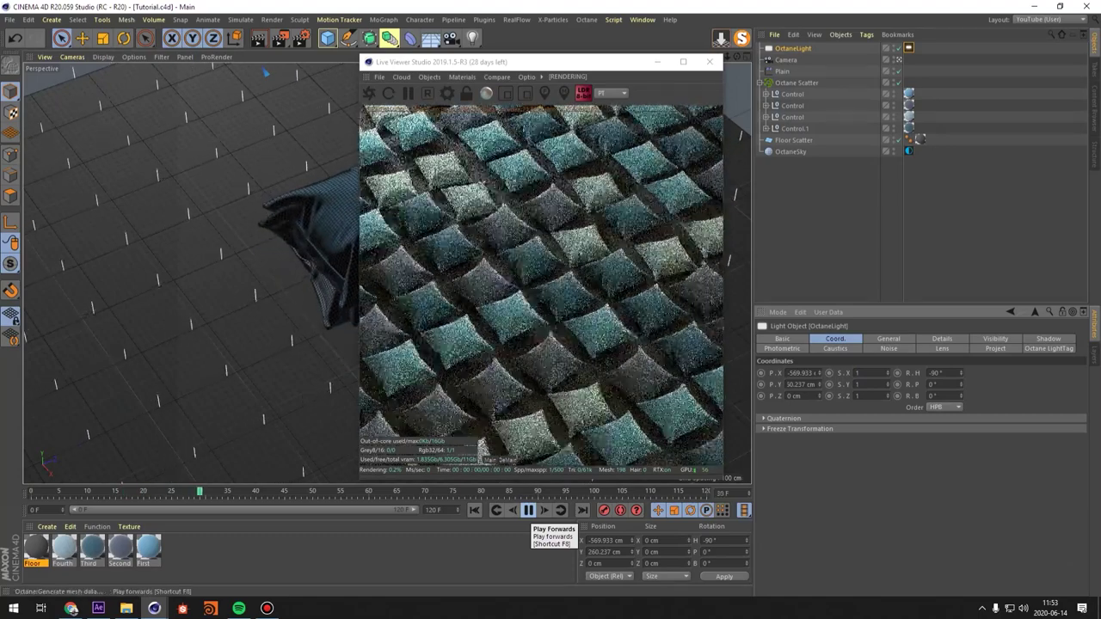
pyautogui.click(529, 511)
pyautogui.hotkey('ctrl', 's')
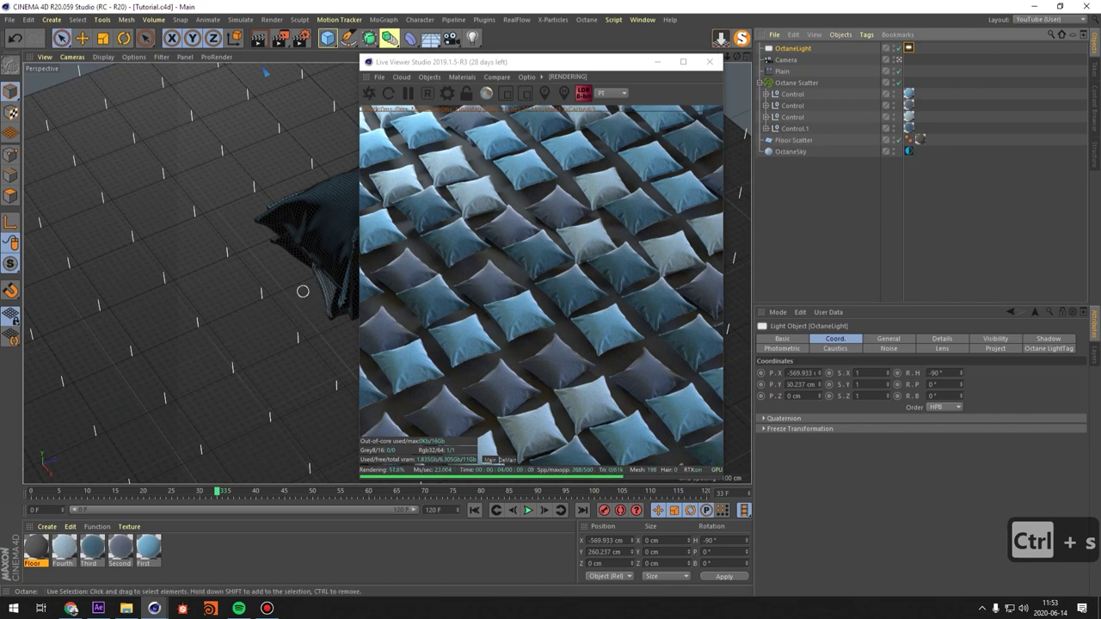
# Add a Cloth Surface inside the Octane Scatter and make it the parent of the first Control null.
pyautogui.moveTo(542, 65); pyautogui.dragTo(426, 109)
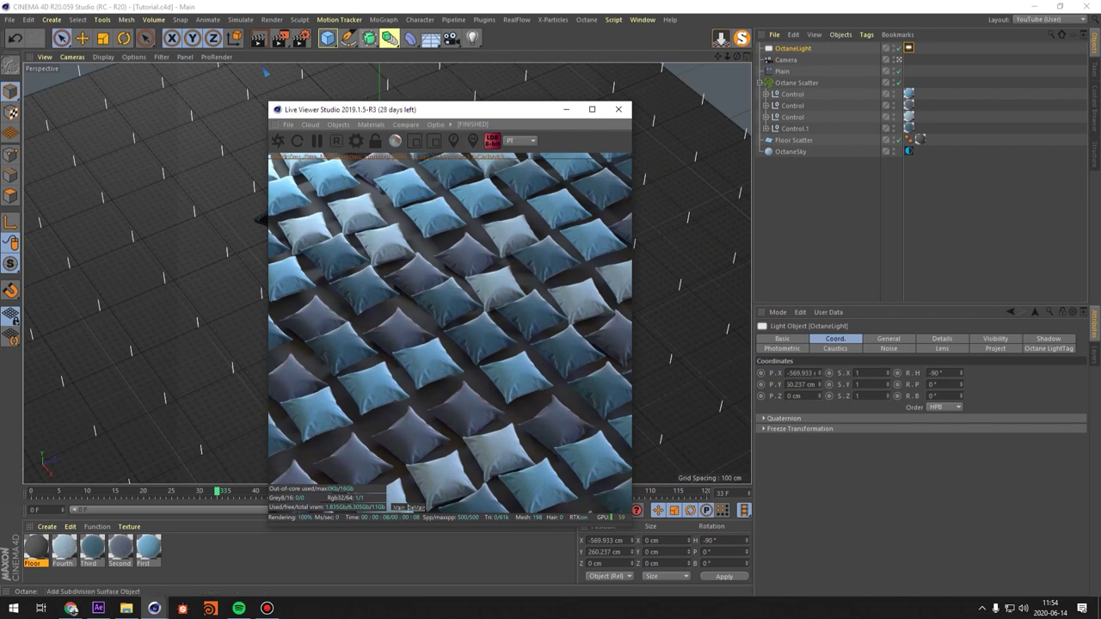
pyautogui.click(240, 18)
pyautogui.moveTo(258, 37)
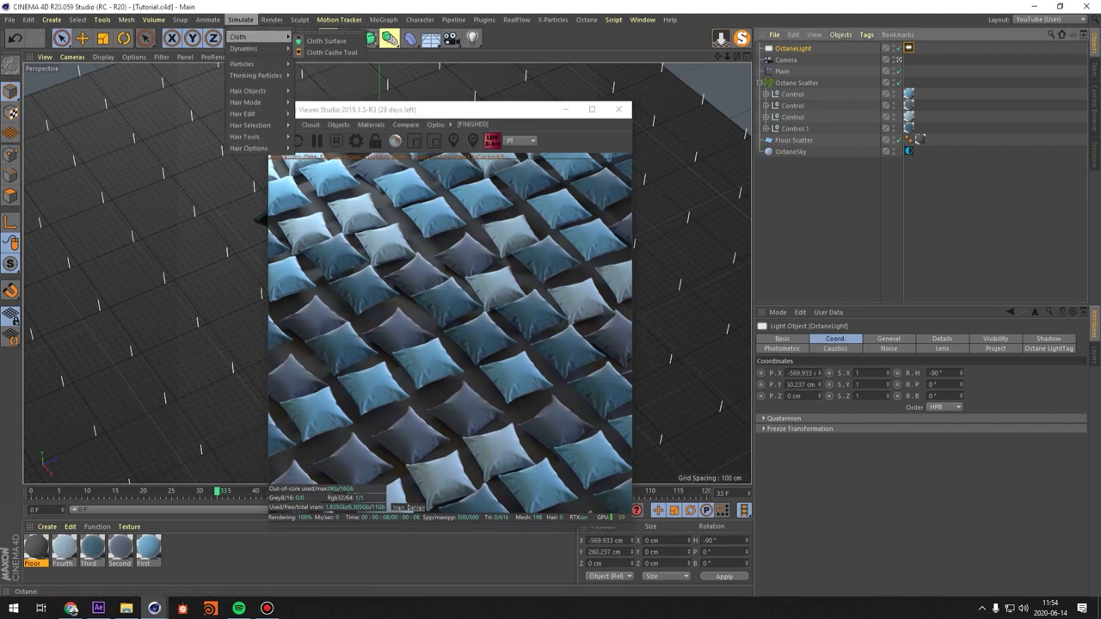
pyautogui.click(325, 40)
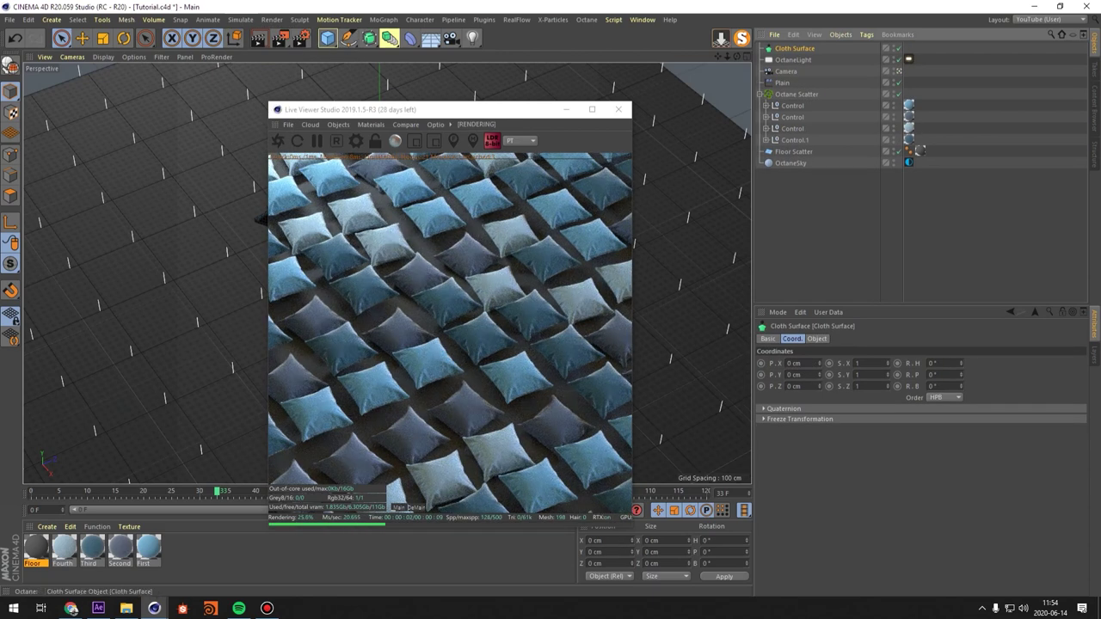
pyautogui.moveTo(795, 49); pyautogui.dragTo(801, 95)
pyautogui.click(801, 95)
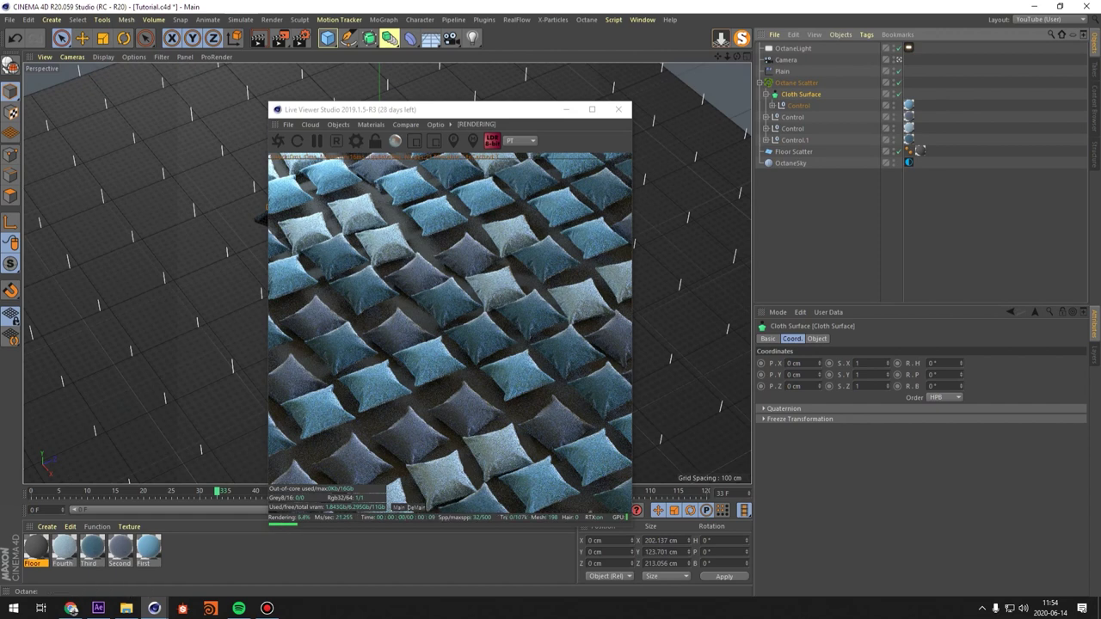
# Add a Subdivision Surface with editor and renderer levels of 1 and make it the parent of the Cloth Surface.
pyautogui.click(818, 339)
pyautogui.click(369, 38)
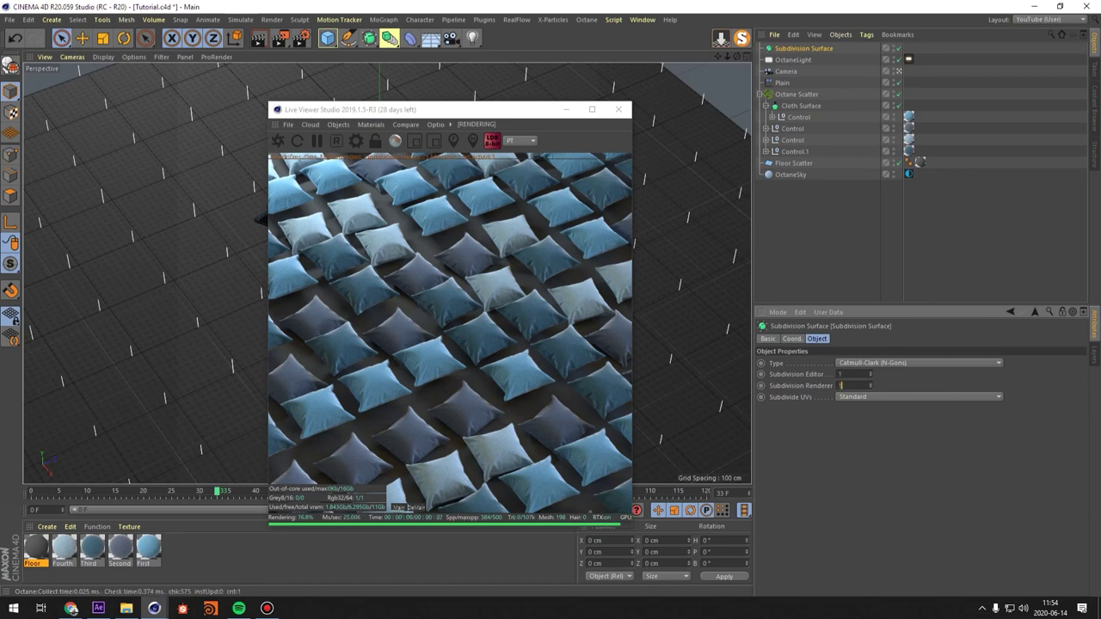
pyautogui.click(817, 221)
pyautogui.moveTo(803, 48); pyautogui.dragTo(807, 95)
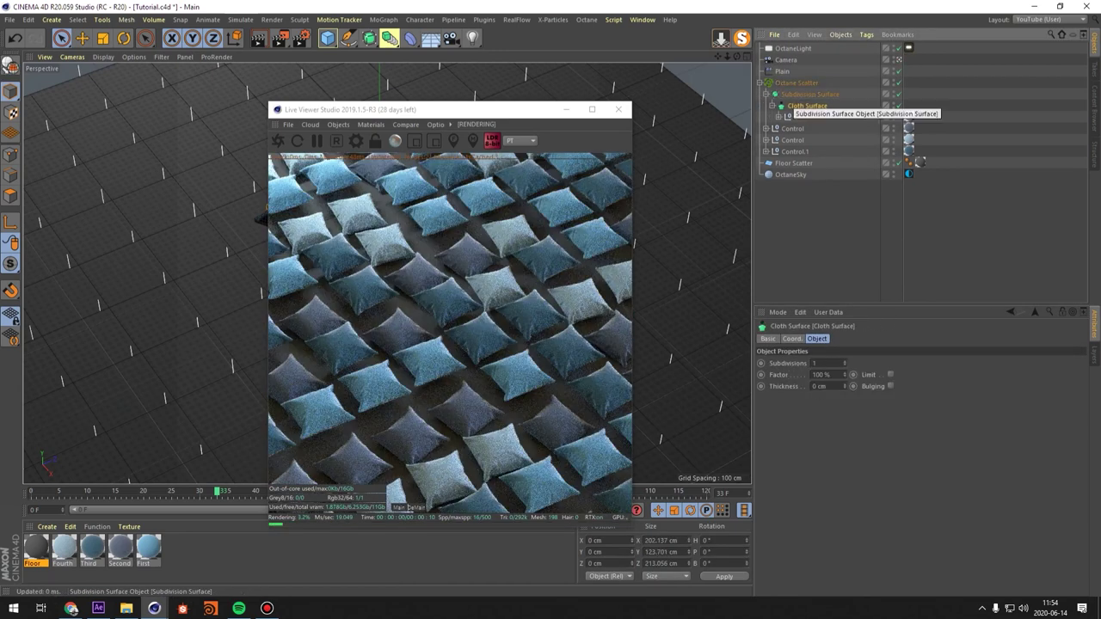
pyautogui.click(809, 93)
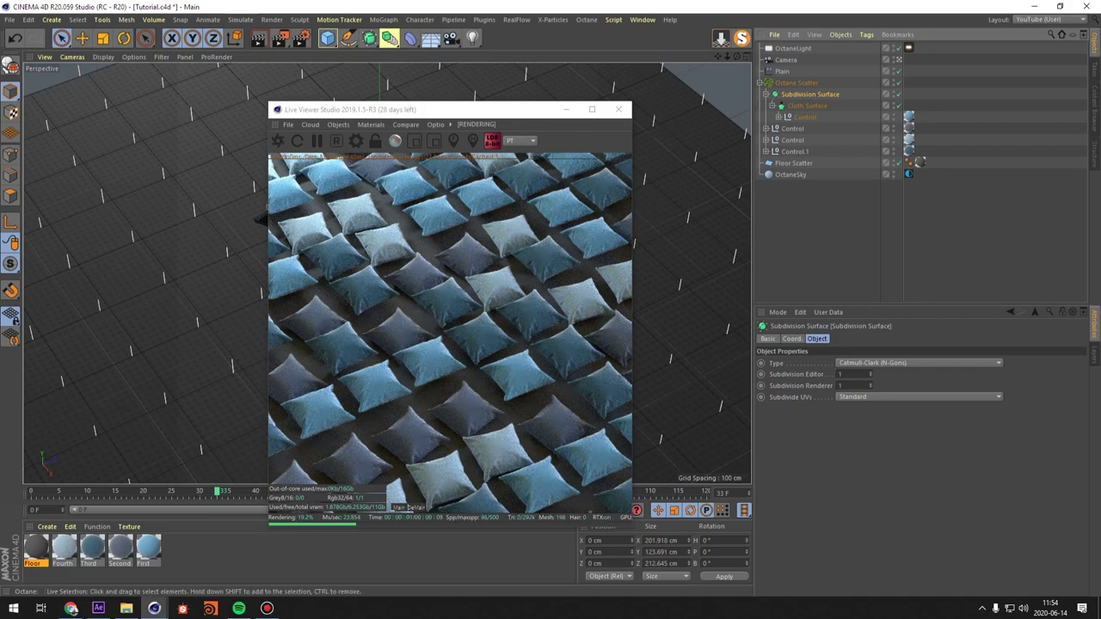
# Hide the other three Control nulls in both the editor and the render.
pyautogui.keyDown('alt'); pyautogui.click(894, 128); pyautogui.keyUp('alt')
pyautogui.keyDown('alt'); pyautogui.click(893, 128); pyautogui.keyUp('alt')
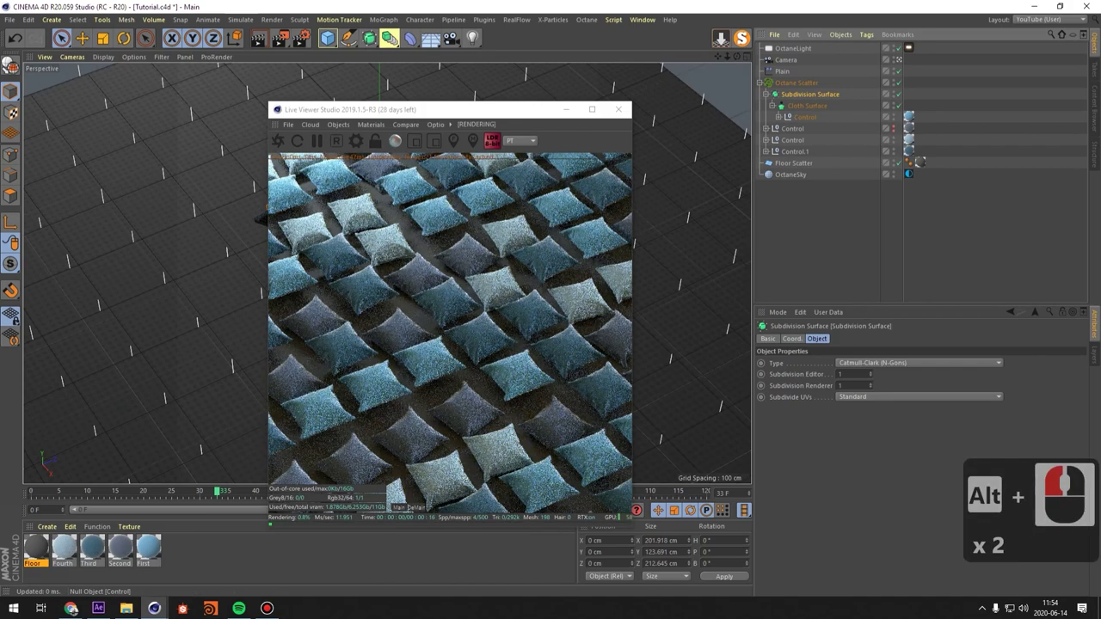
pyautogui.keyDown('alt'); pyautogui.click(894, 139); pyautogui.keyUp('alt')
pyautogui.keyDown('alt'); pyautogui.click(894, 140); pyautogui.keyUp('alt')
pyautogui.keyDown('alt'); pyautogui.click(893, 152); pyautogui.keyUp('alt')
pyautogui.keyDown('alt'); pyautogui.click(894, 151); pyautogui.keyUp('alt')
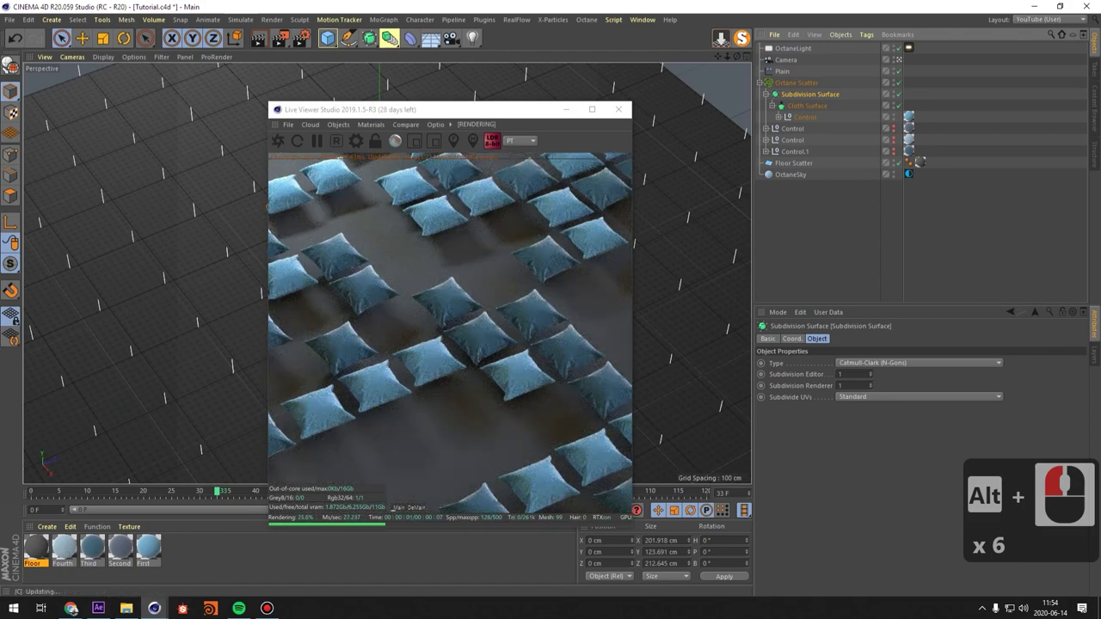
# Inspect the smoothed pillows close up outside the Camera object's view, then return to looking through it.
pyautogui.click(899, 60)
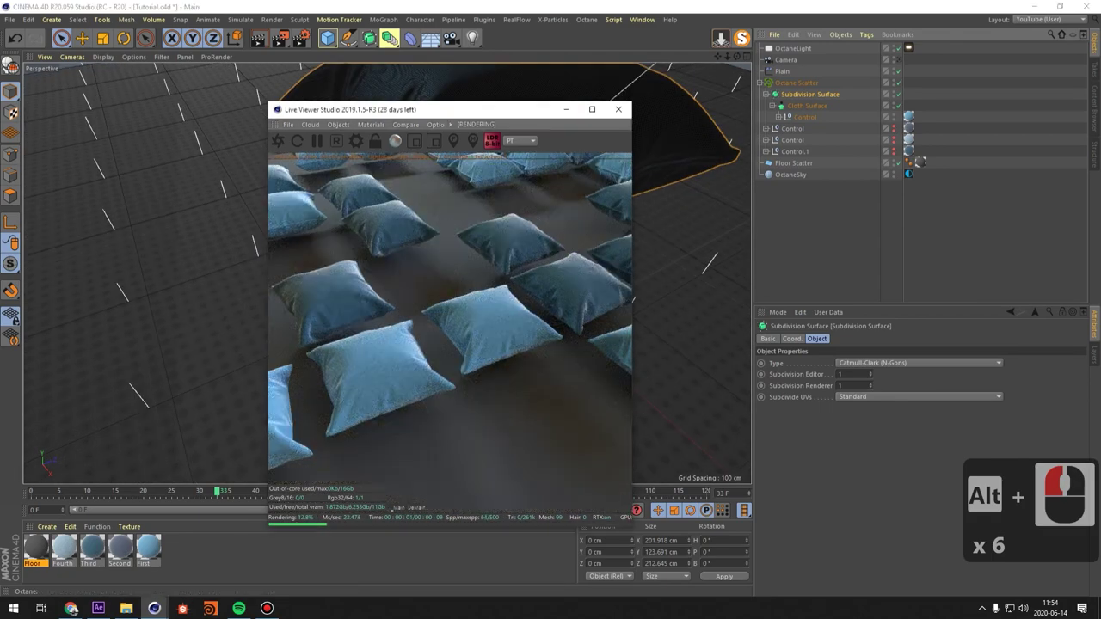
pyautogui.moveTo(431, 110); pyautogui.dragTo(517, 182)
pyautogui.scroll(3, 450, 121)
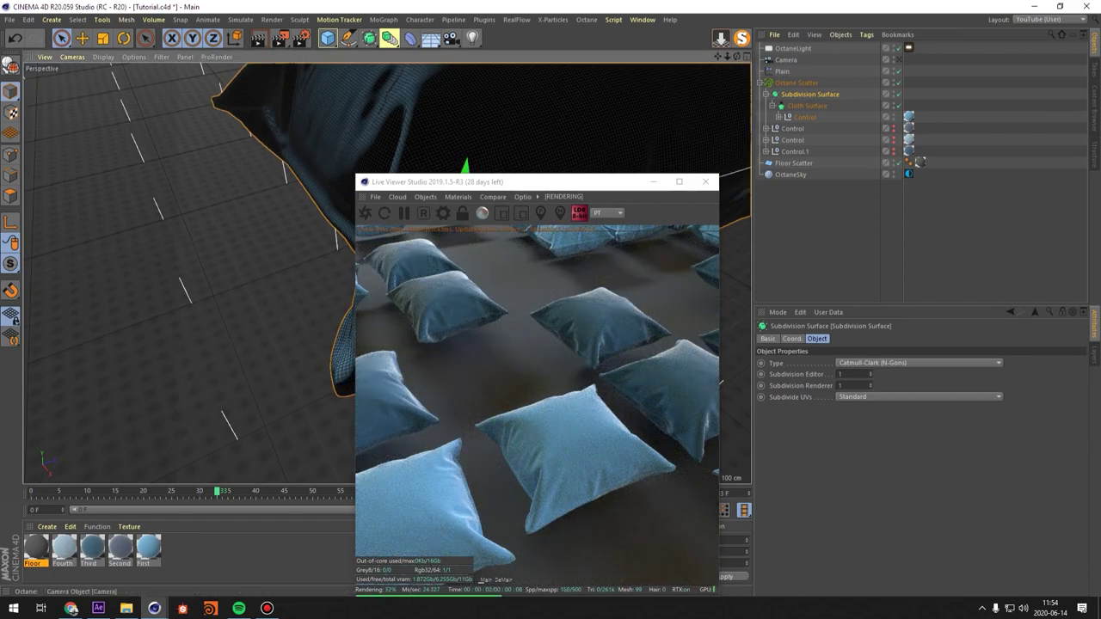
pyautogui.click(899, 60)
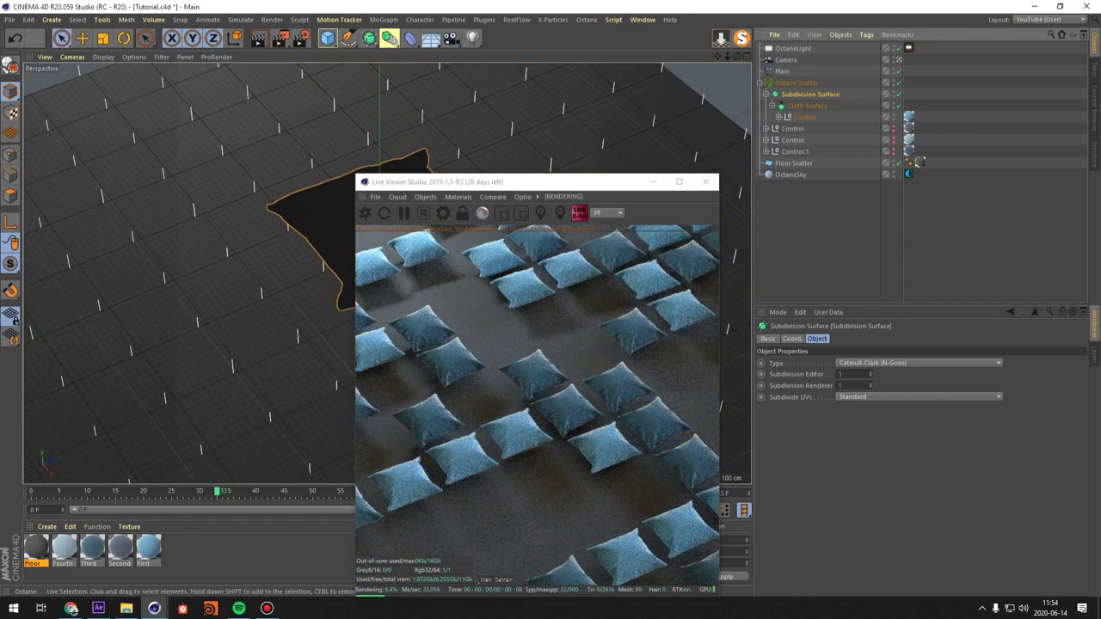
# Take the first Control null out of the Cloth Surface and delete the Cloth Surface and Subdivision Surface from the Octane Scatter.
pyautogui.moveTo(805, 117); pyautogui.dragTo(793, 123)
pyautogui.click(807, 106)
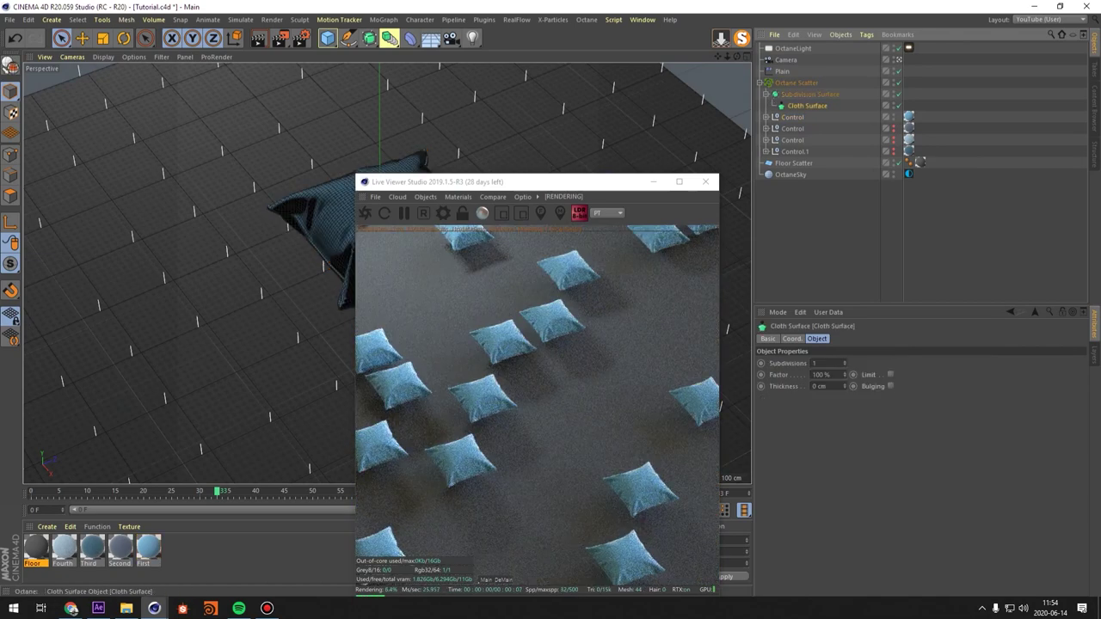
pyautogui.press('Delete')
pyautogui.click(810, 94)
pyautogui.press('Delete')
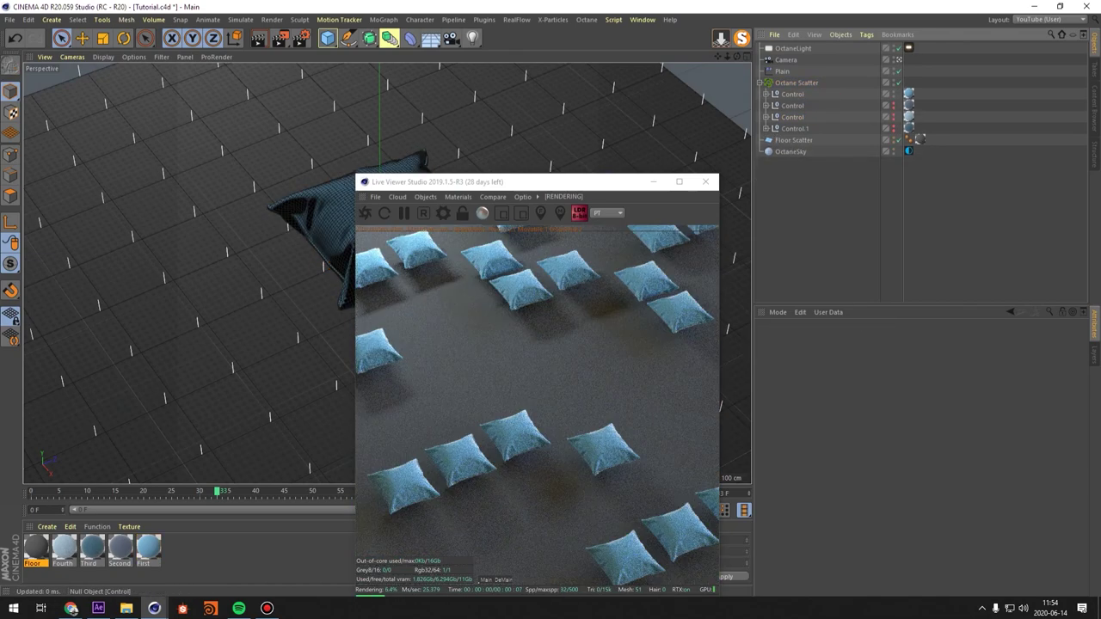
# Make the other three Control nulls visible again in both the editor and the render.
pyautogui.keyDown('alt'); pyautogui.click(894, 106); pyautogui.keyUp('alt')
pyautogui.keyDown('alt'); pyautogui.click(893, 117); pyautogui.keyUp('alt')
pyautogui.keyDown('alt'); pyautogui.click(894, 129); pyautogui.keyUp('alt')
# Add an Octane Camera tag to the Camera object.
pyautogui.click(788, 60)
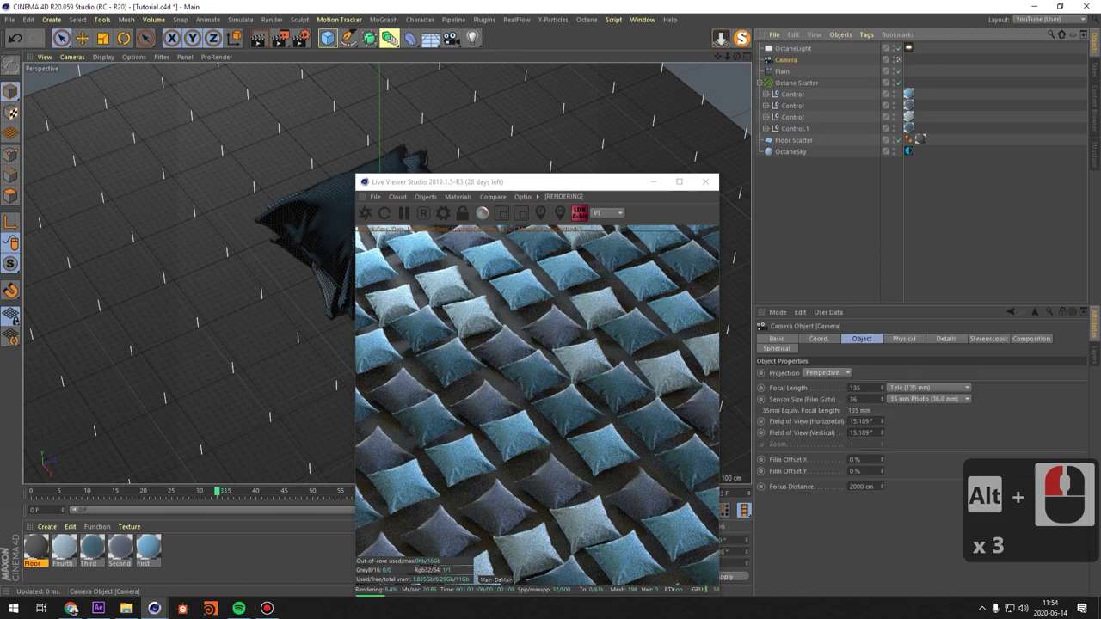
pyautogui.rightClick(795, 59)
pyautogui.moveTo(848, 76)
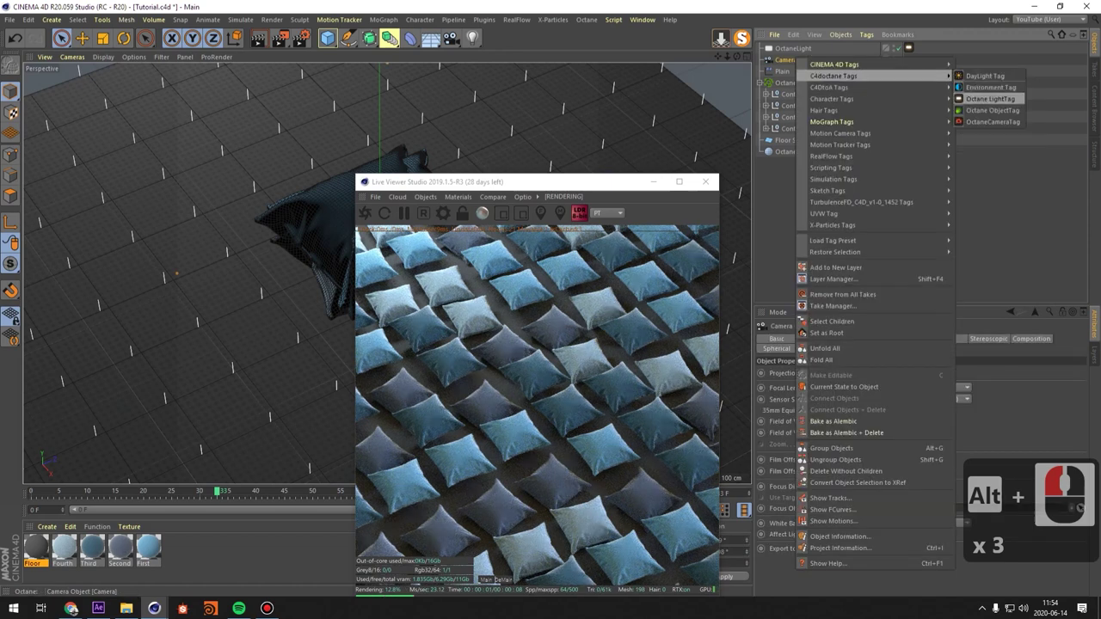
pyautogui.click(993, 121)
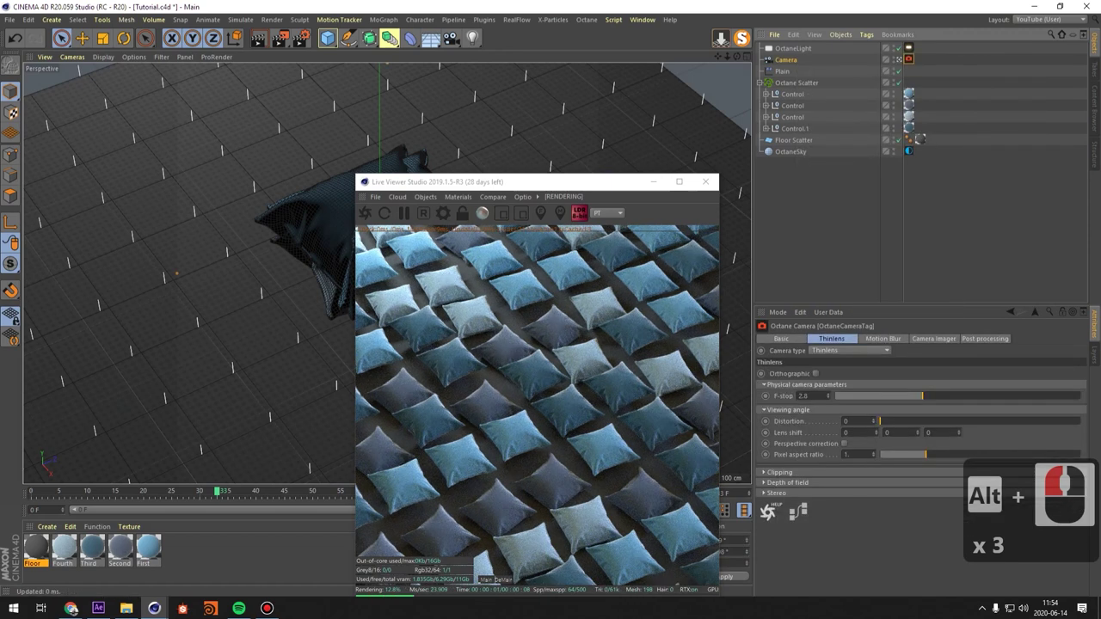
# Turn off auto focus in the Octane Camera tag's depth of field and set the aperture to 15 cm.
pyautogui.click(765, 482)
pyautogui.click(846, 494)
pyautogui.moveTo(920, 396); pyautogui.dragTo(838, 397)
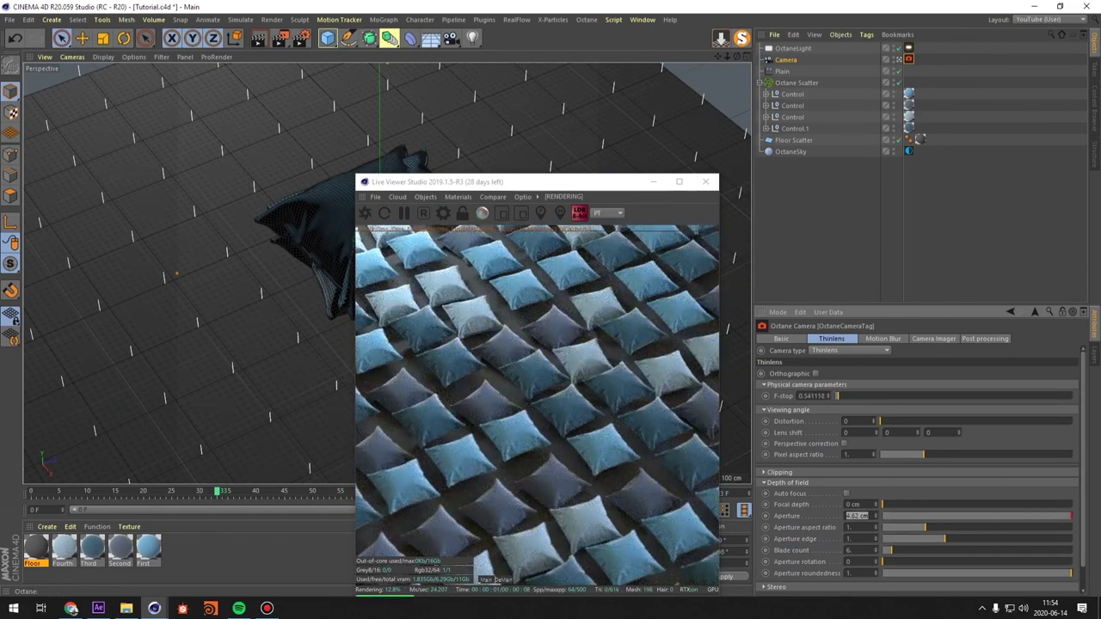
pyautogui.press('Return')
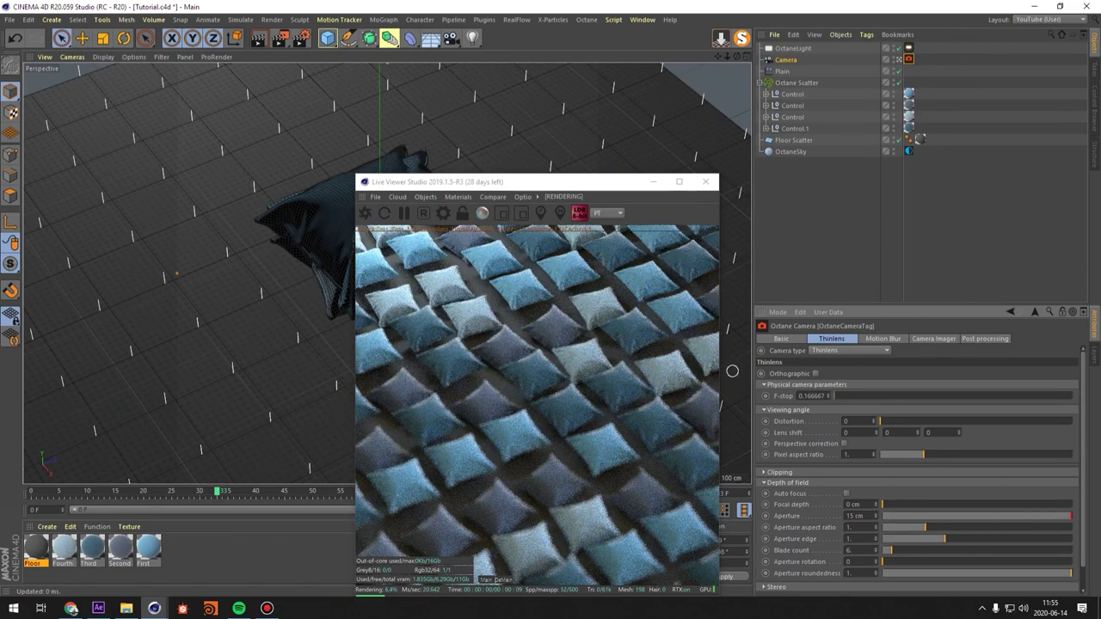
# Pick the focus point on a pillow near the middle of the live render and set the aperture to 20 cm.
pyautogui.click(541, 212)
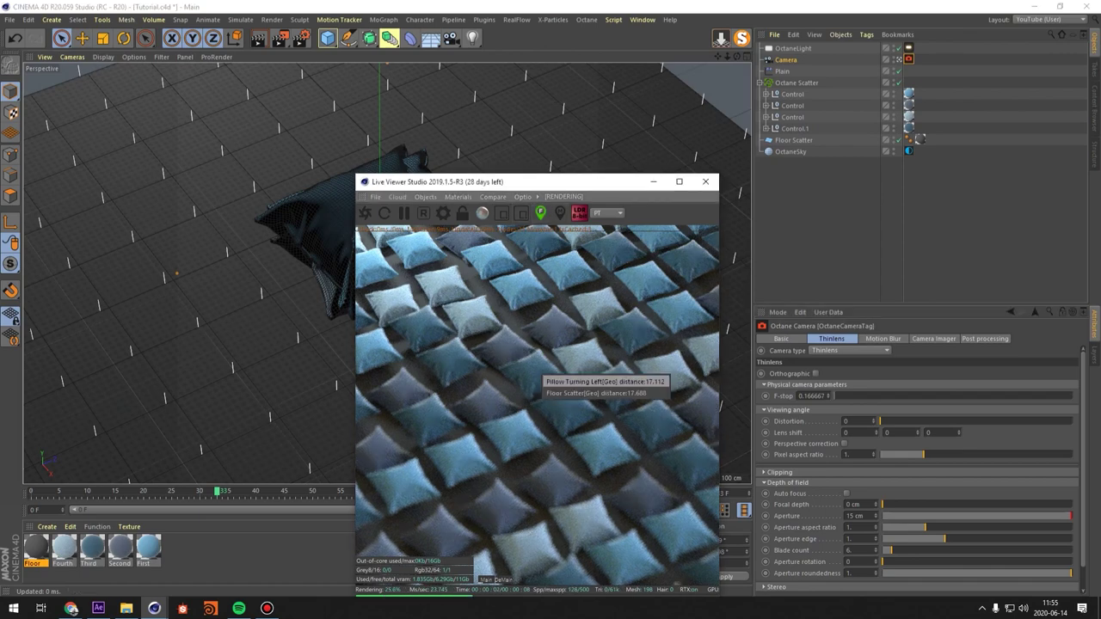
pyautogui.click(540, 358)
pyautogui.doubleClick(851, 517)
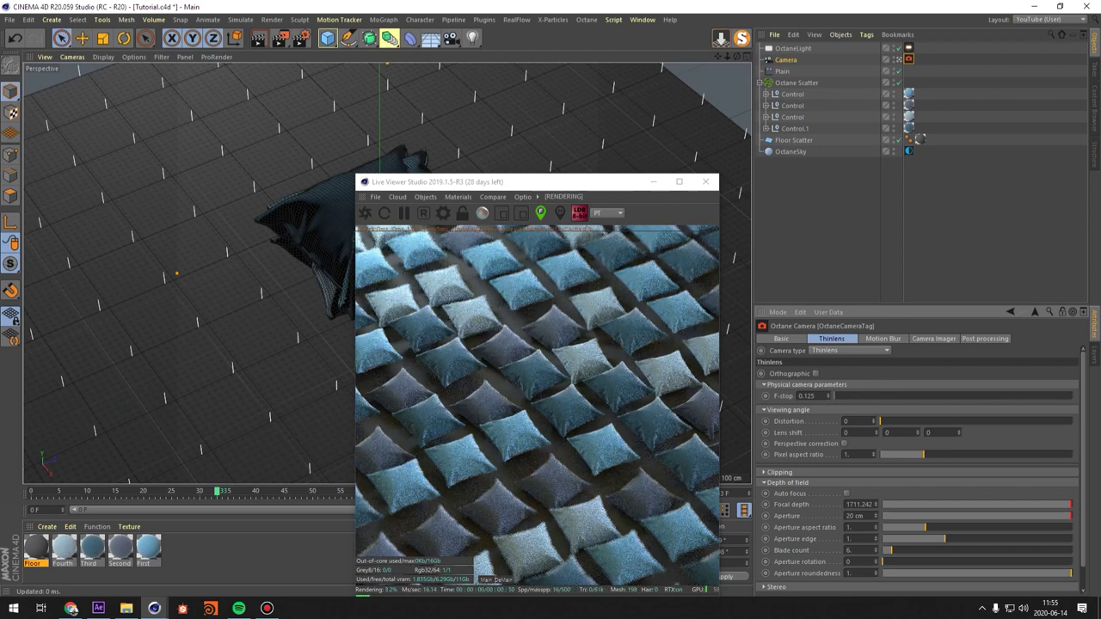
# Move the Live Viewer clear of the timeline and scrub through the animation to check the depth of field.
pyautogui.moveTo(529, 184); pyautogui.dragTo(683, 52)
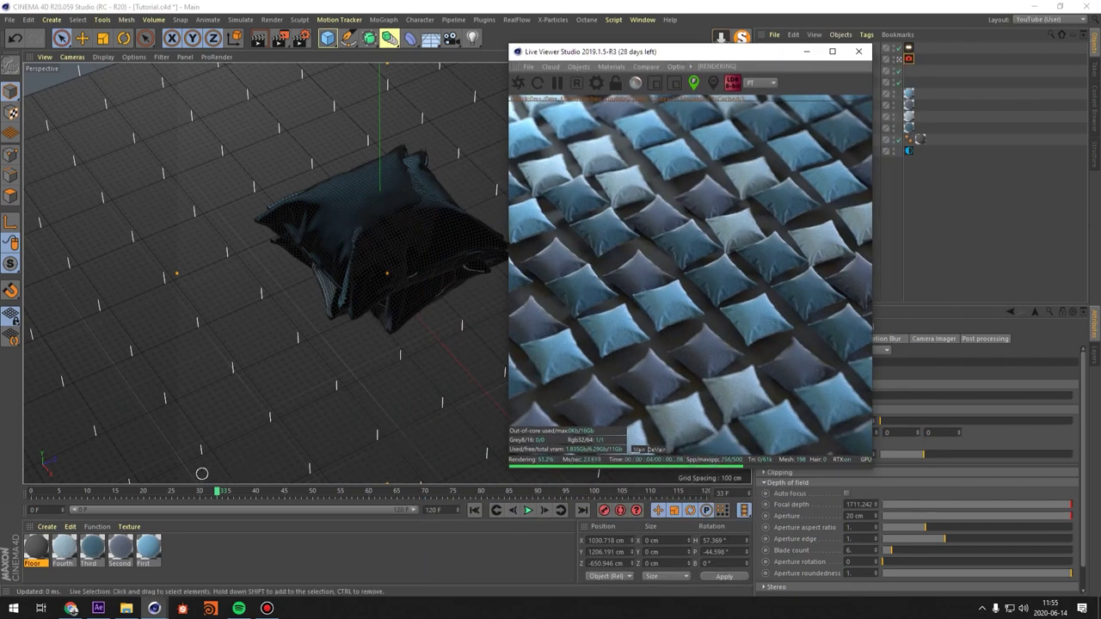
pyautogui.moveTo(217, 492); pyautogui.dragTo(106, 492)
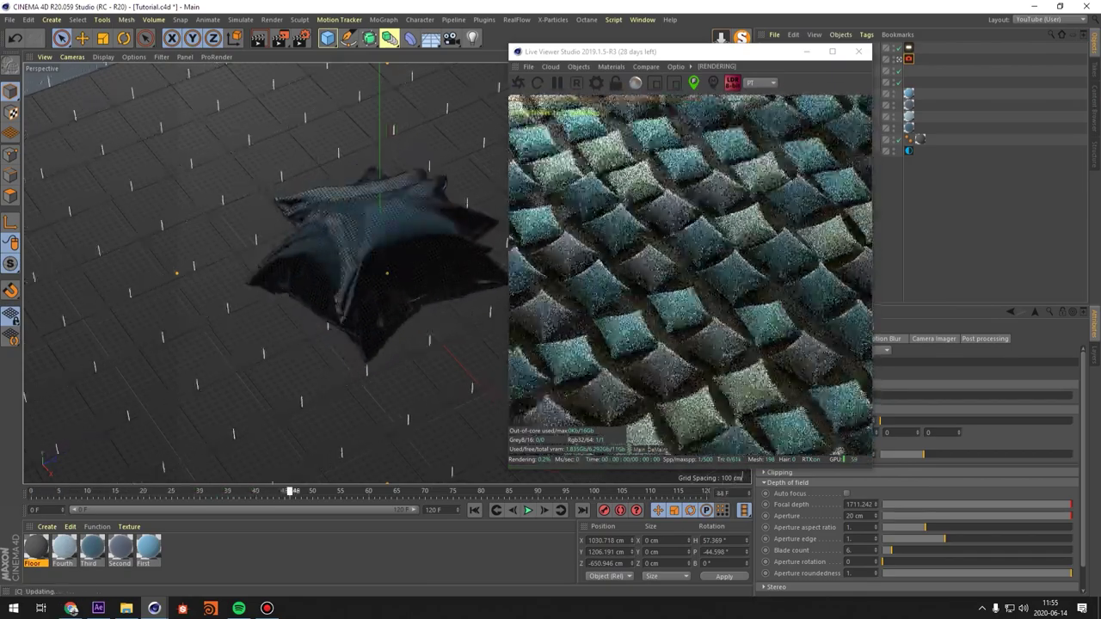